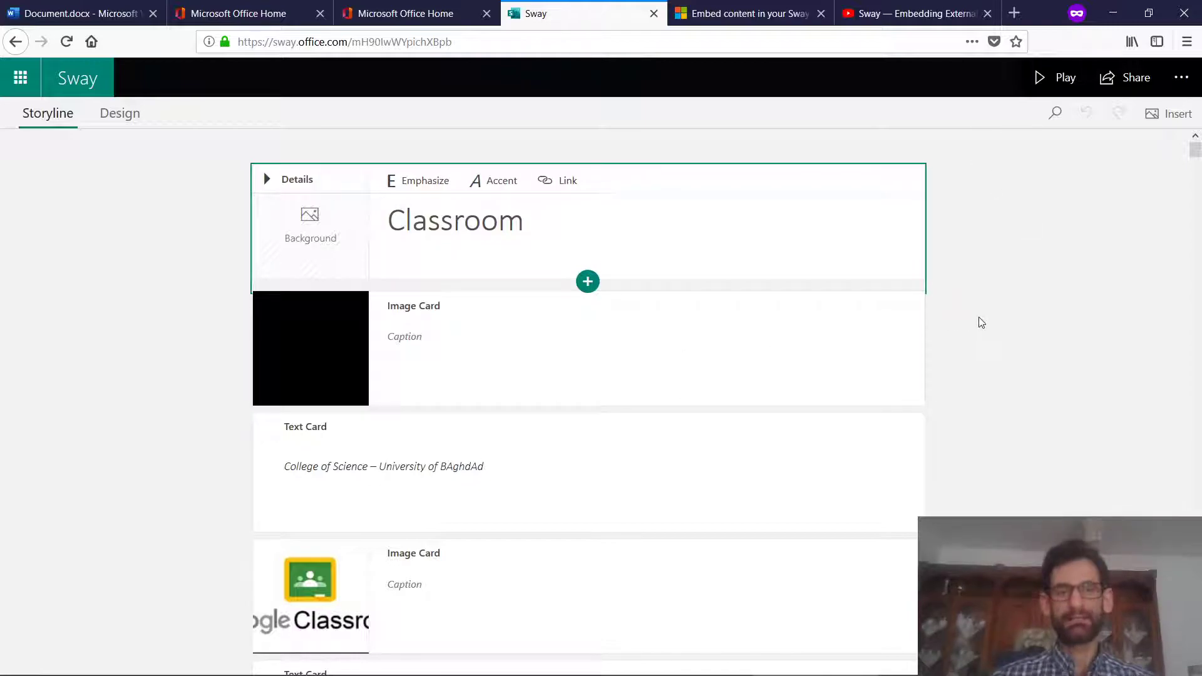
Preview the Sway and look through its pages up to page 16, enlarging the Benefits of Classroom image, and return to editing
click(1059, 80)
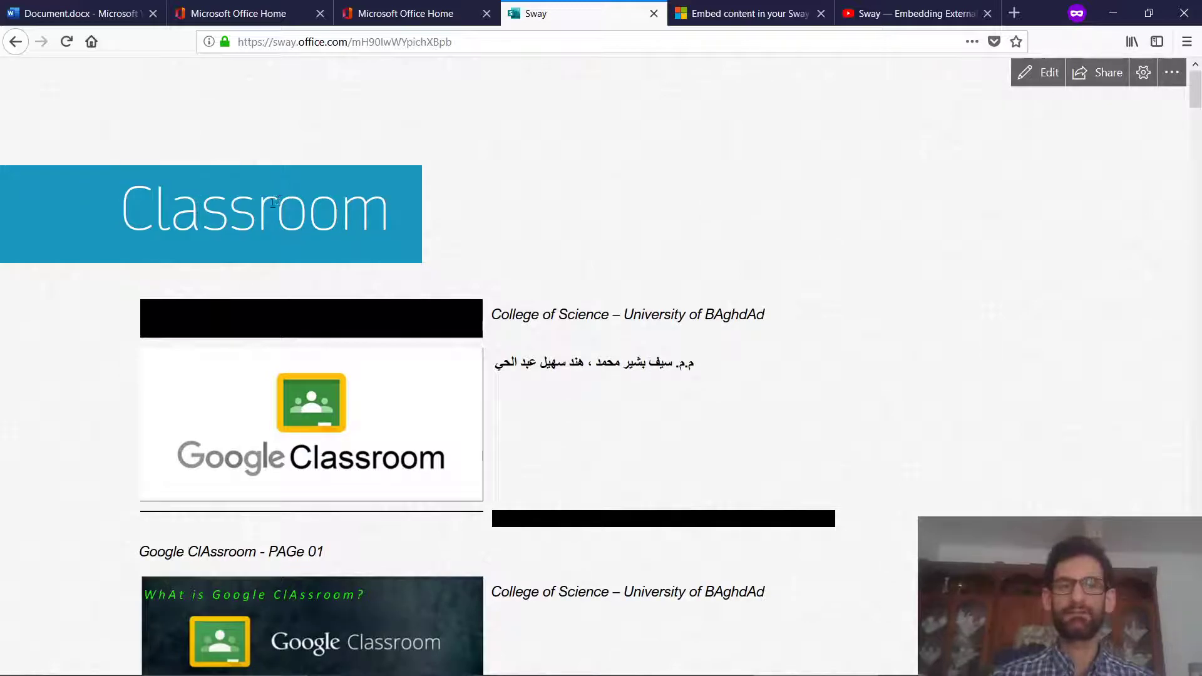
scroll(753, 411, down, 3)
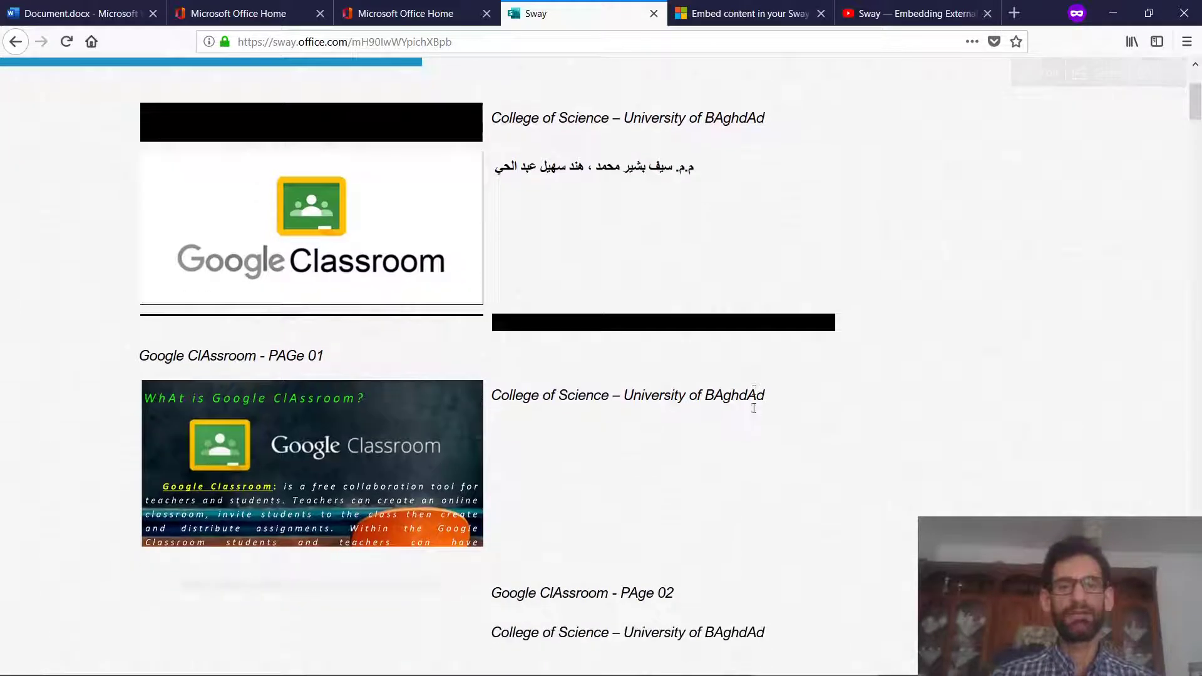
scroll(755, 413, down, 2)
scroll(755, 413, down, 4)
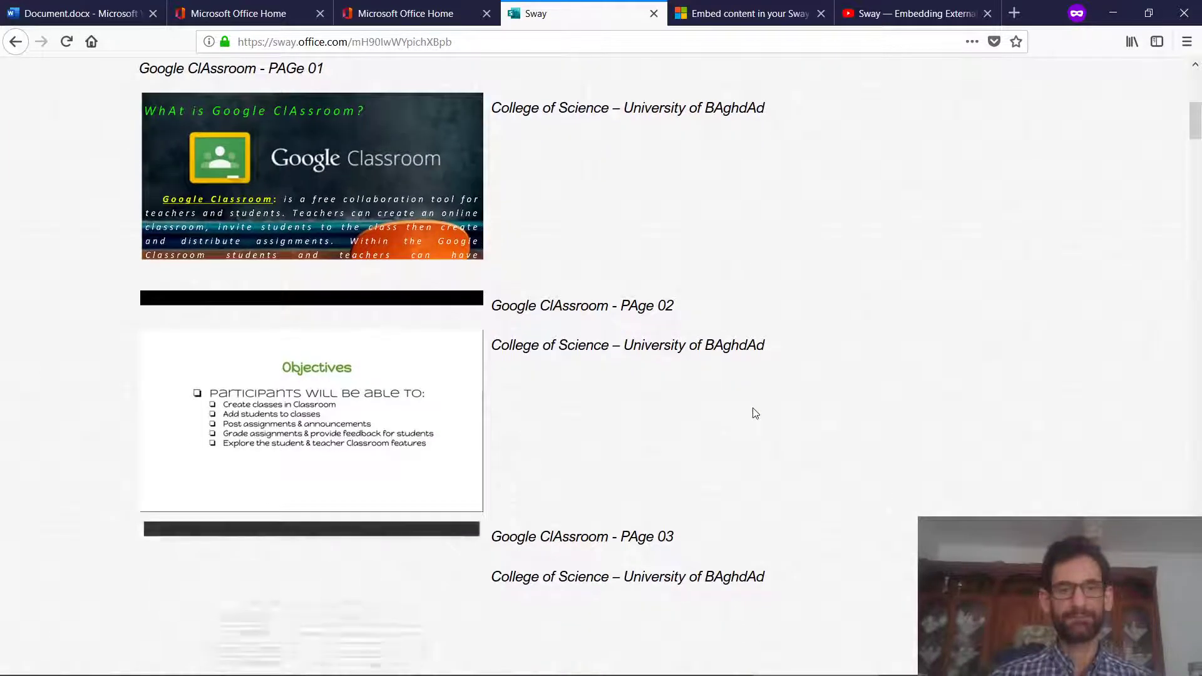
click(318, 454)
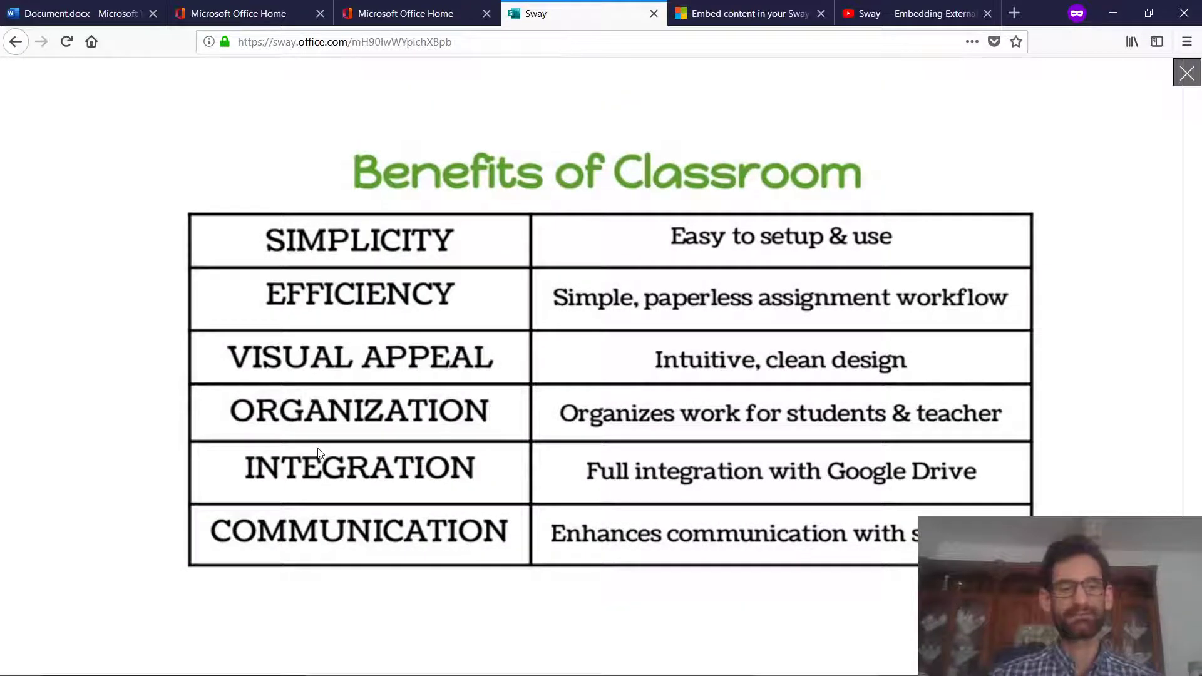
key(Escape)
scroll(403, 478, down, 13)
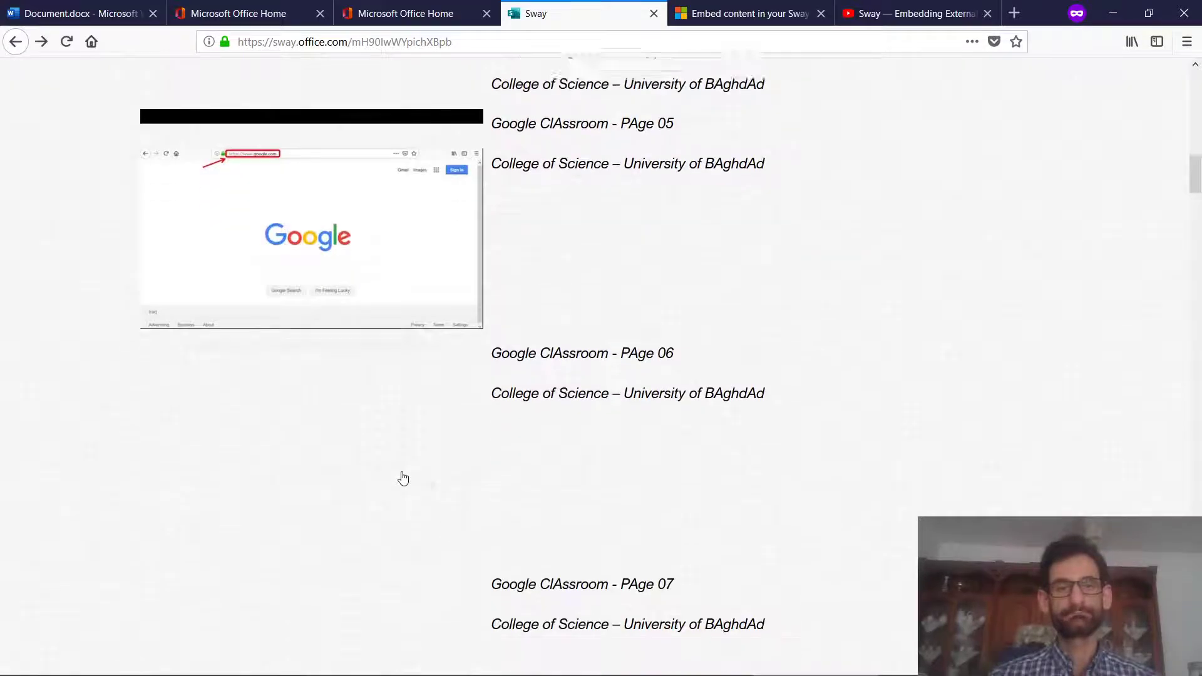
scroll(403, 478, down, 18)
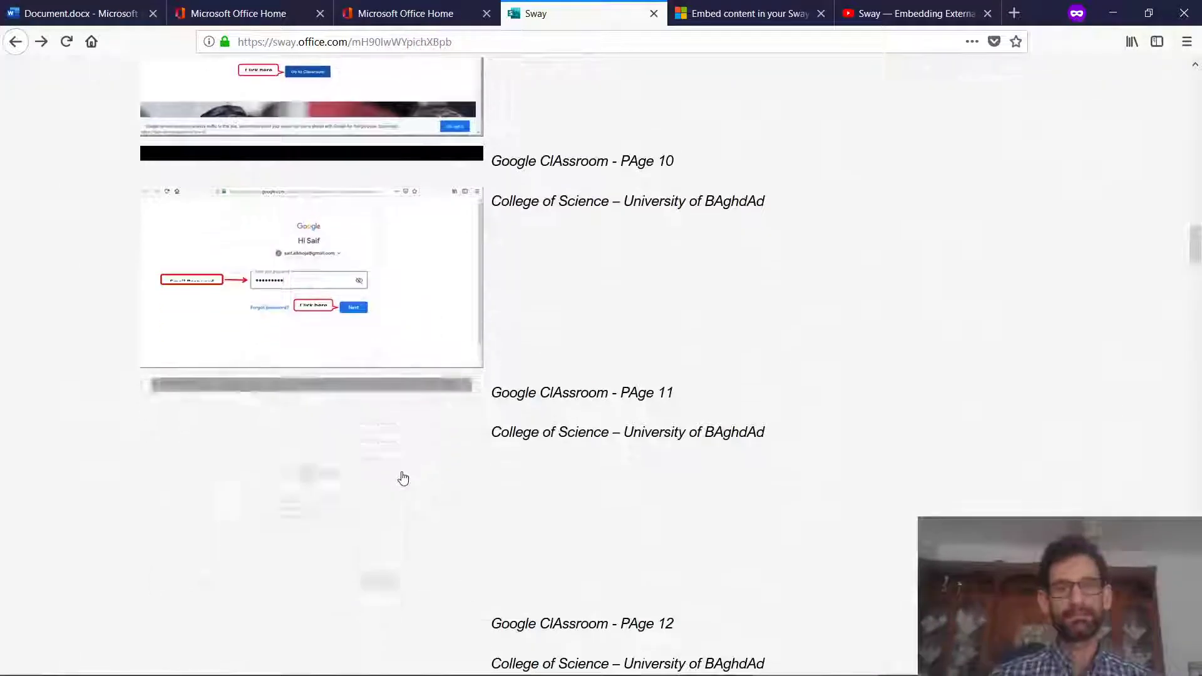
scroll(403, 478, down, 13)
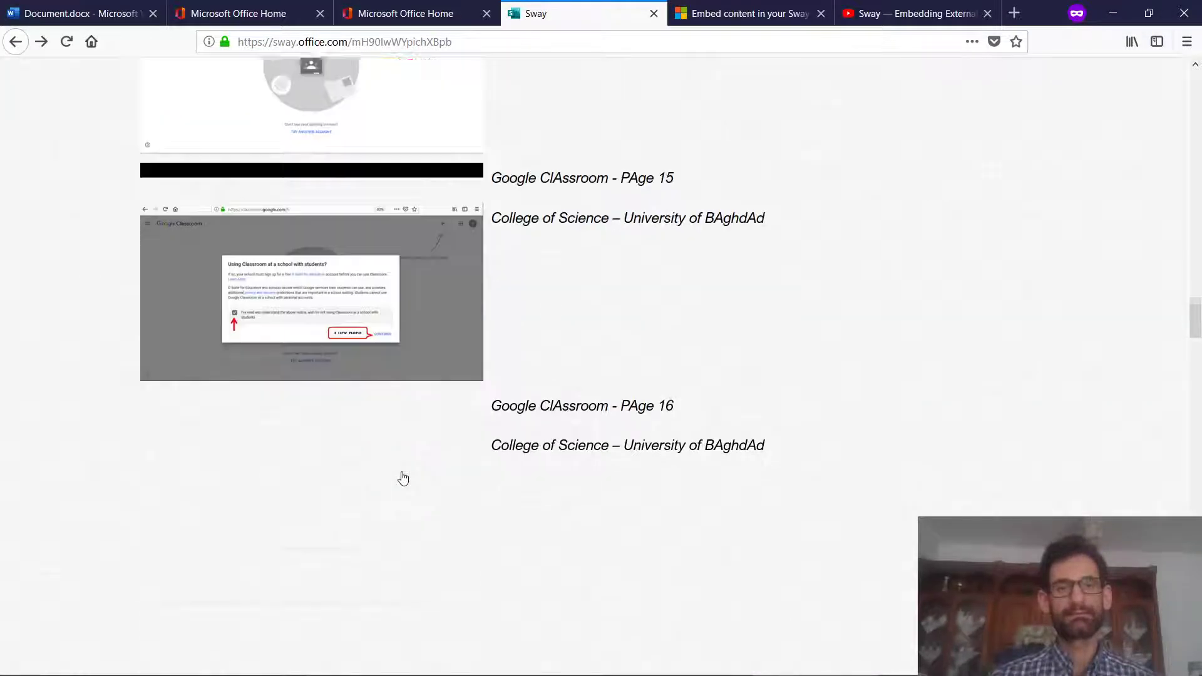
scroll(403, 479, down, 4)
scroll(404, 478, up, 10)
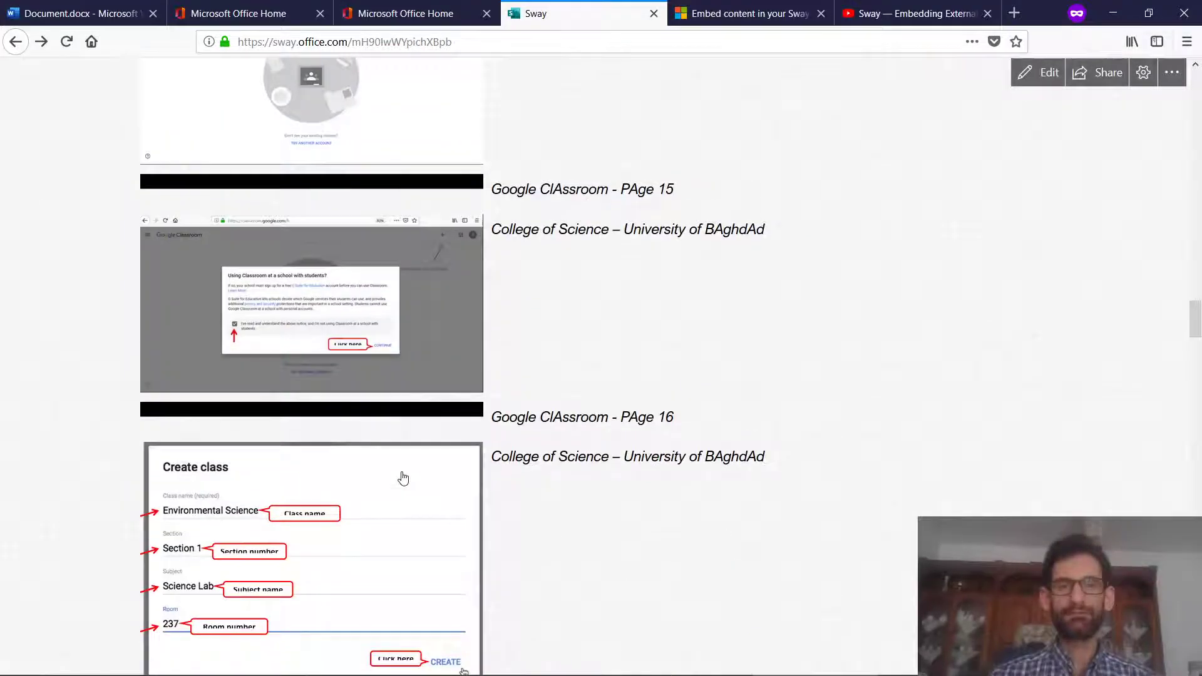
scroll(403, 478, up, 6)
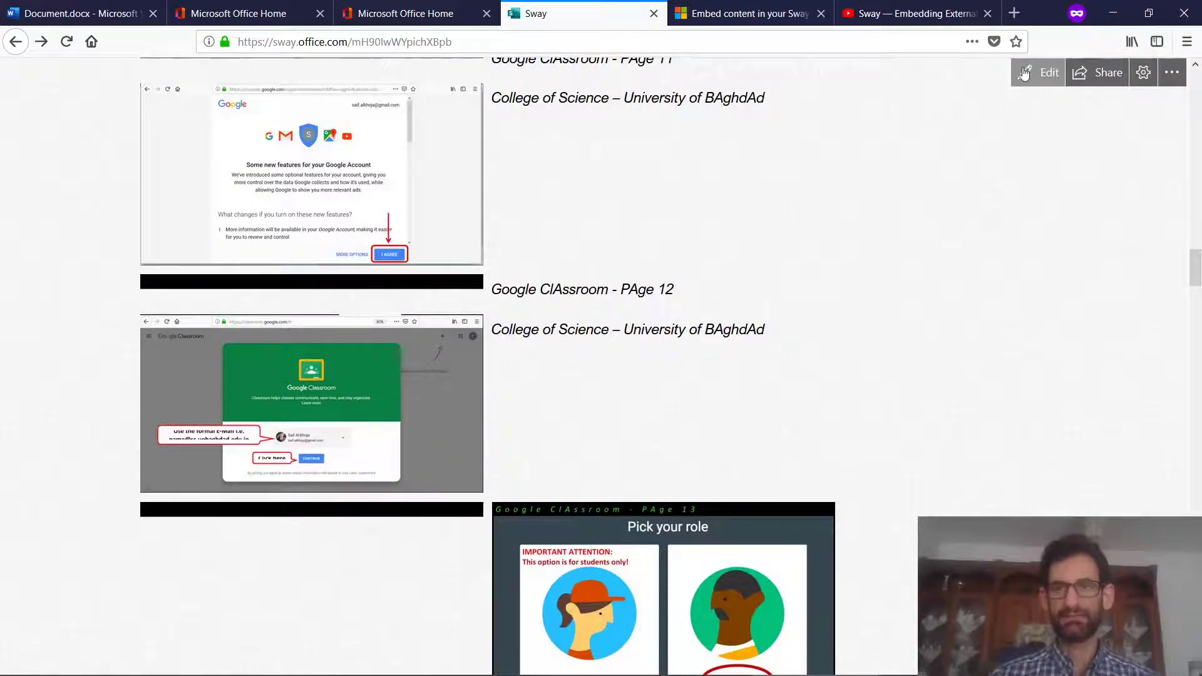
click(1043, 74)
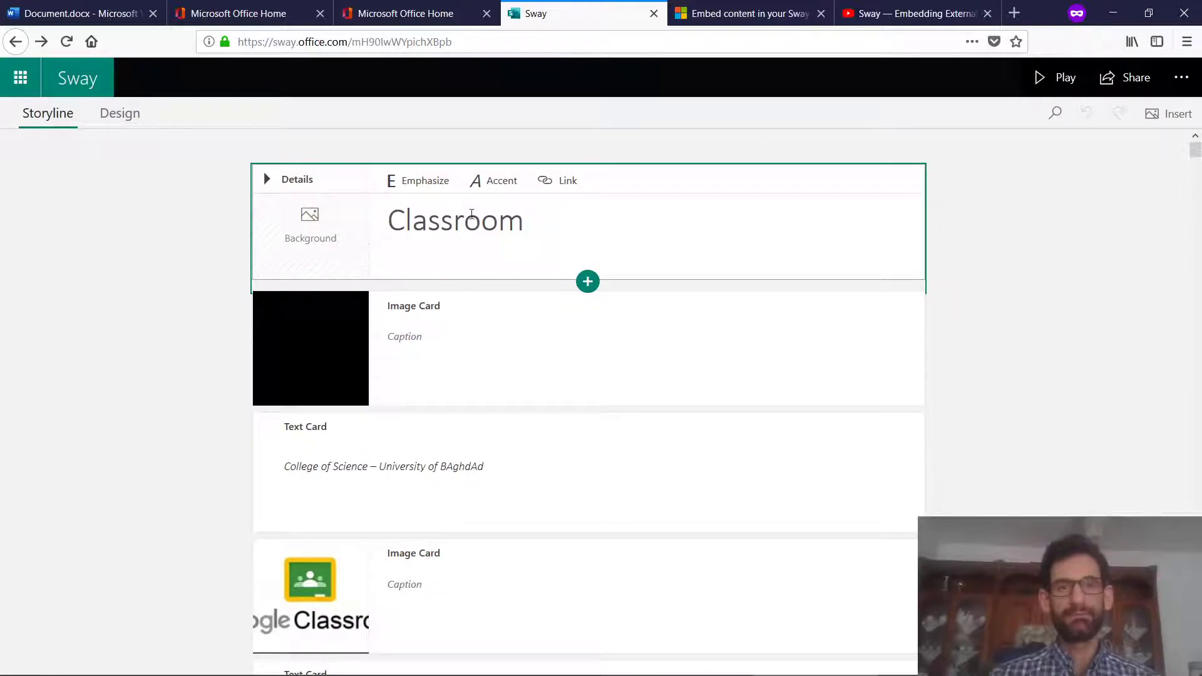
Add the word "Google" before "Classroom" in the title card so the title reads "Google Classroom"
click(533, 212)
click(396, 221)
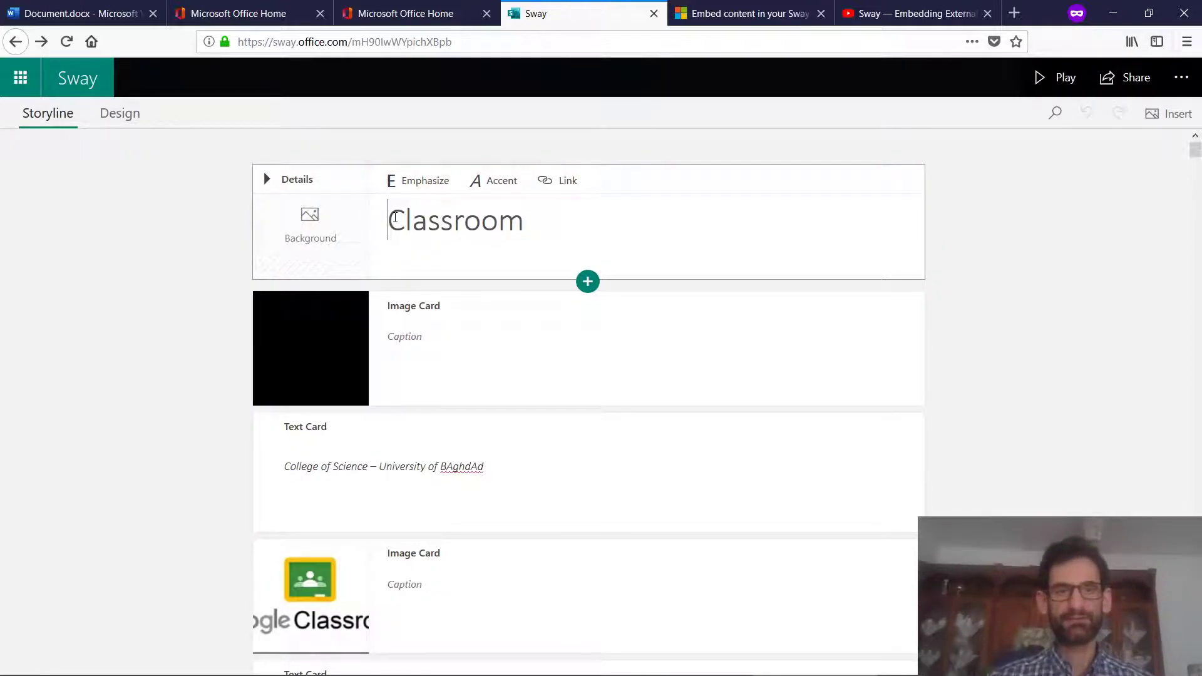
text(Google)
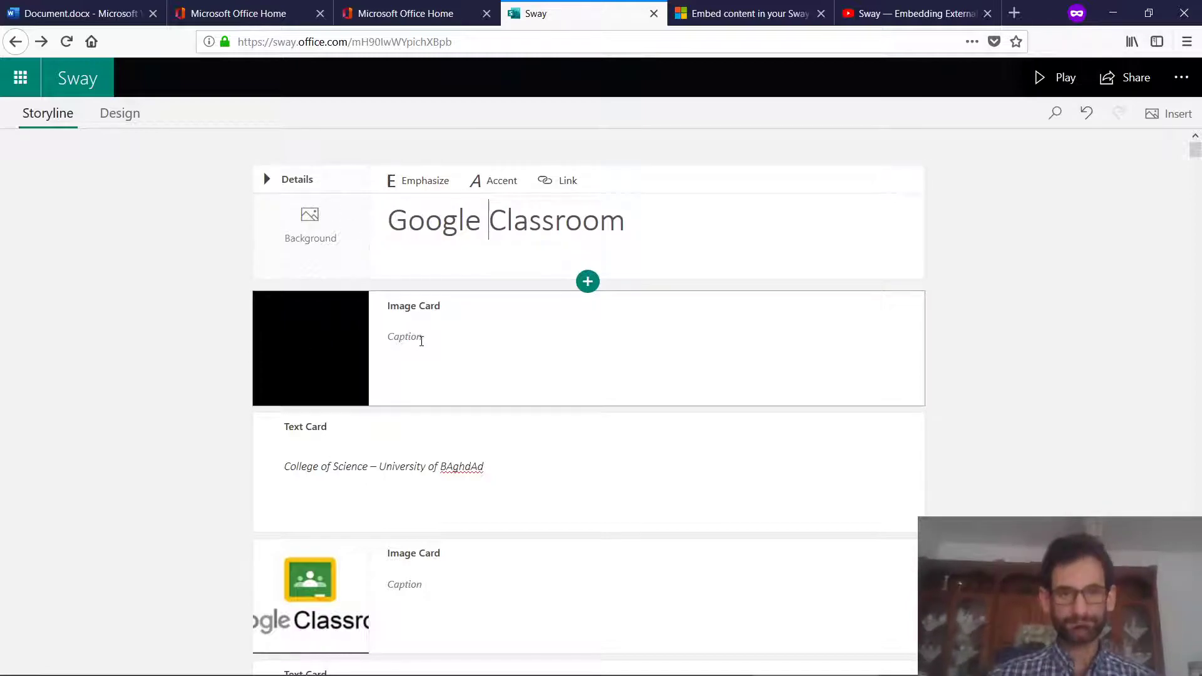
Format the whole "Google Classroom" title with both Accent and Emphasize
double_click(580, 223)
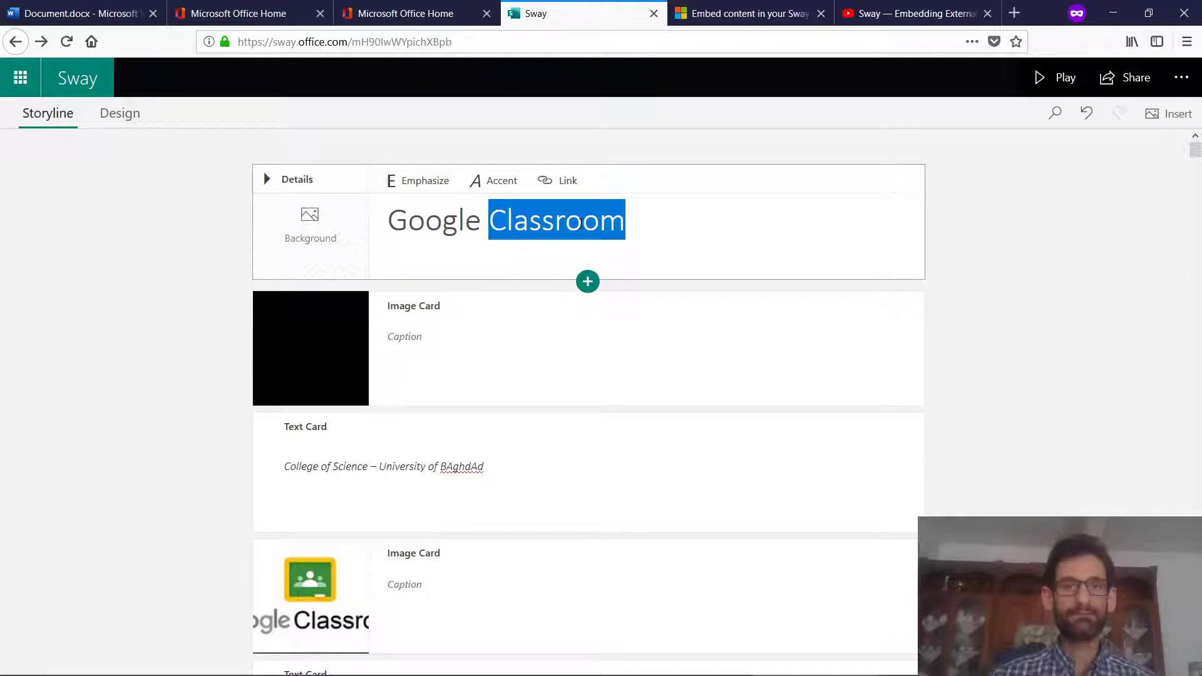
click(649, 222)
key(ctrl+a)
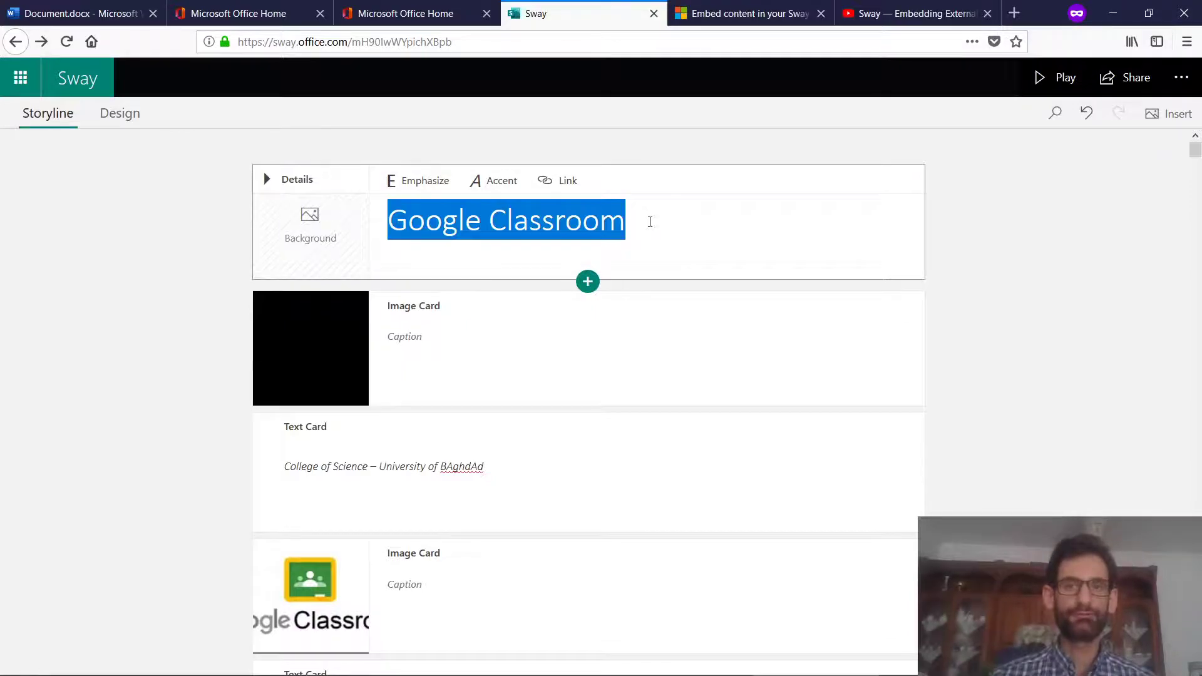
click(489, 184)
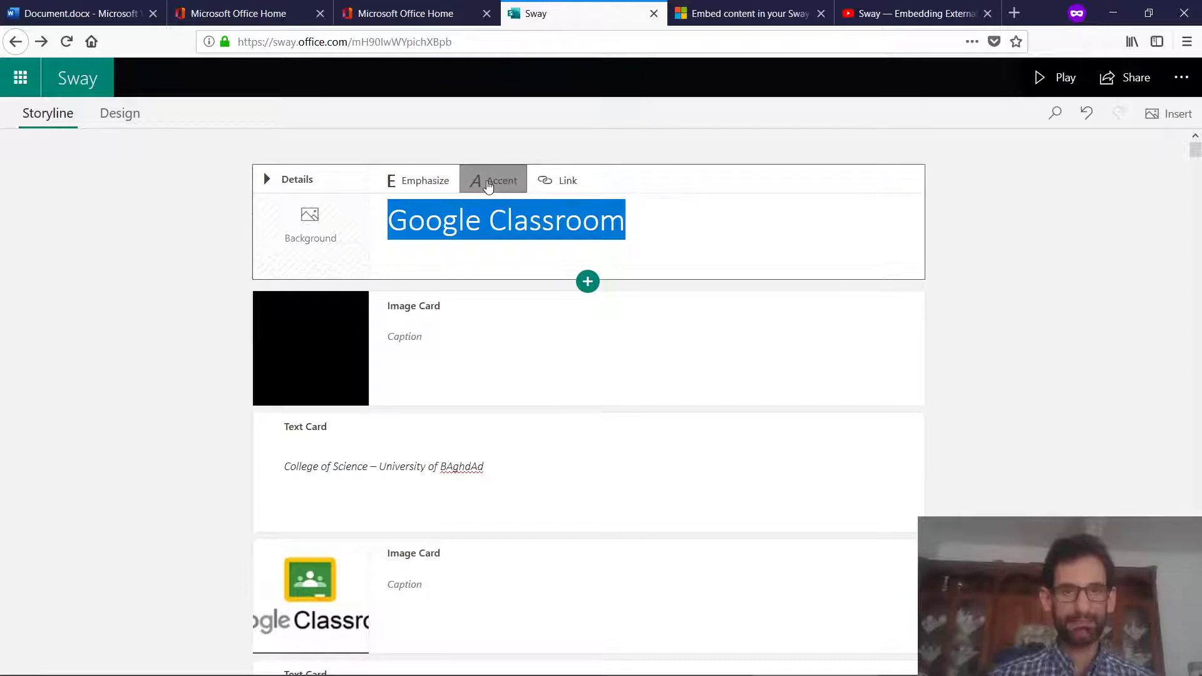
click(417, 185)
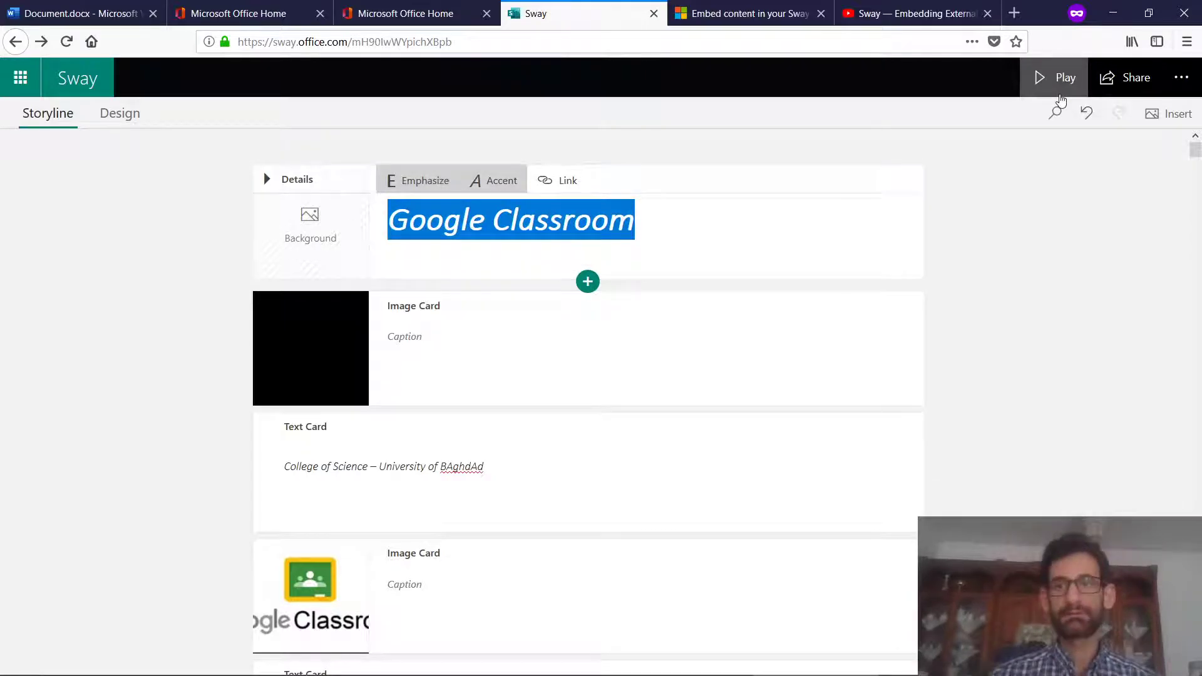
Preview the Sway and check the formatted title and the first pages
click(1046, 82)
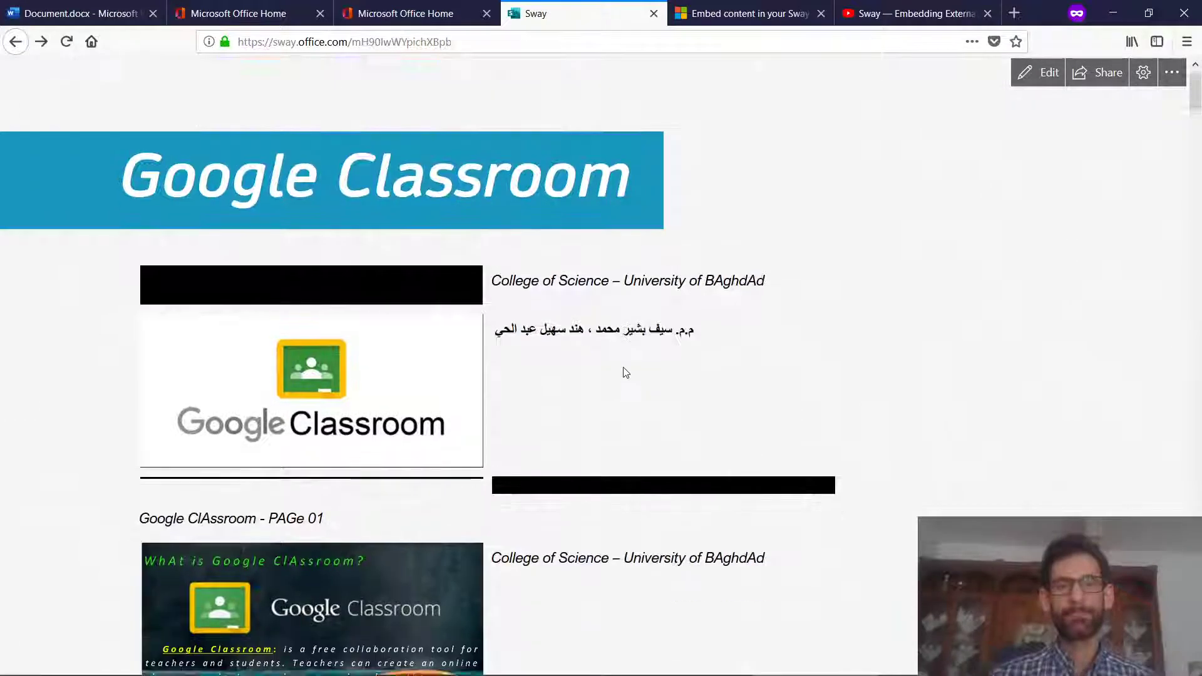
scroll(624, 372, down, 3)
scroll(624, 372, down, 3)
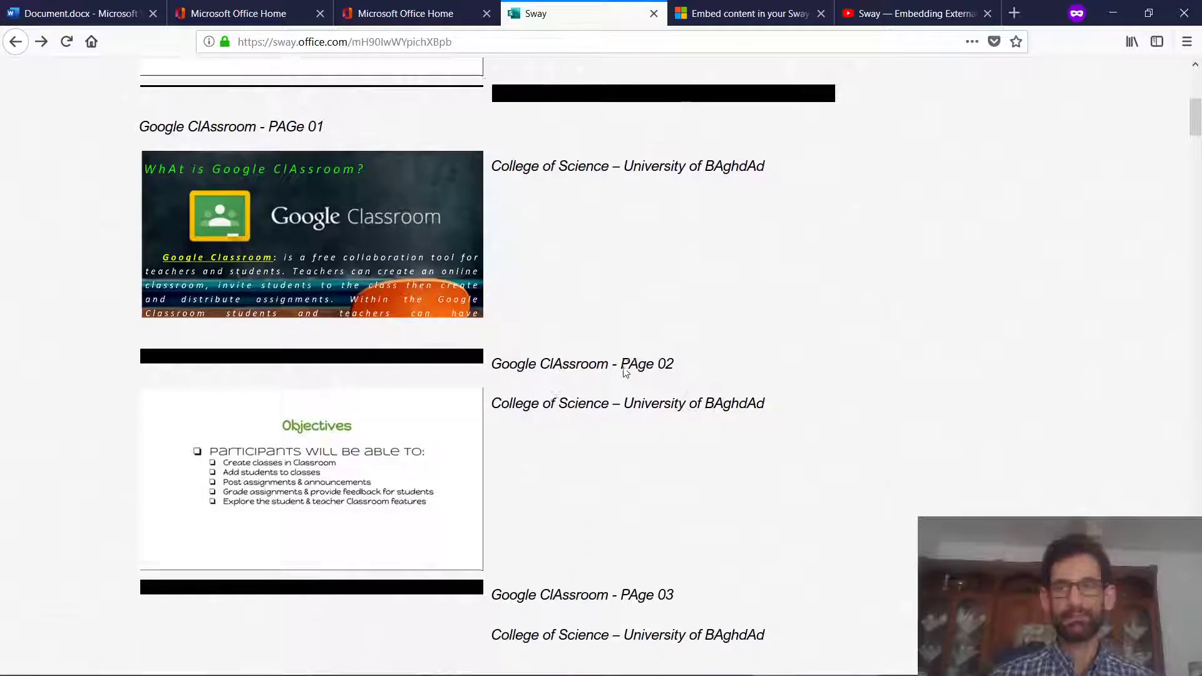
scroll(624, 371, up, 7)
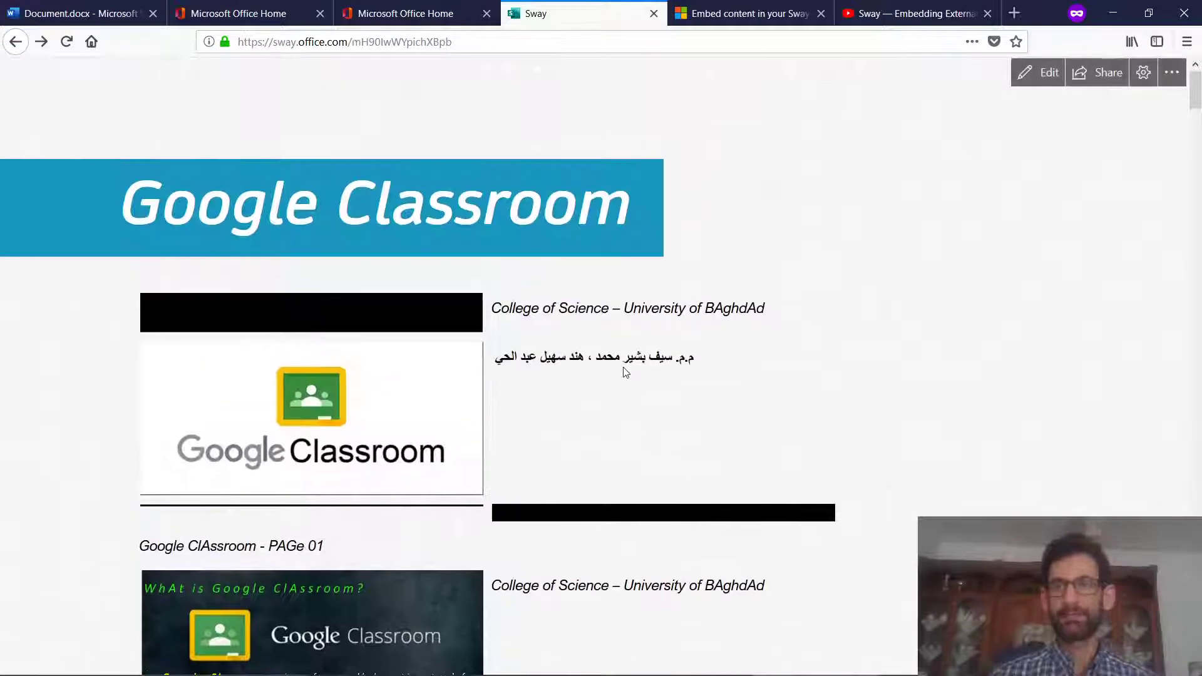
Switch the preview to the horizontal layout, look through the pages up to page 07 and return to the title
click(1143, 73)
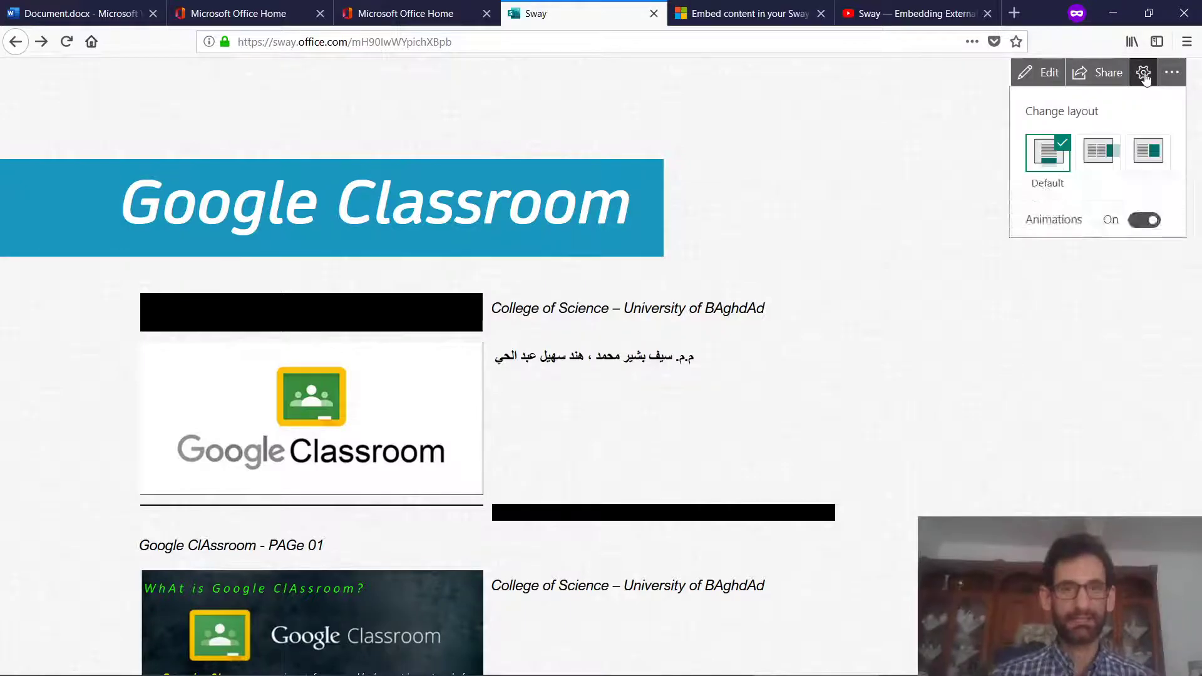
click(1104, 150)
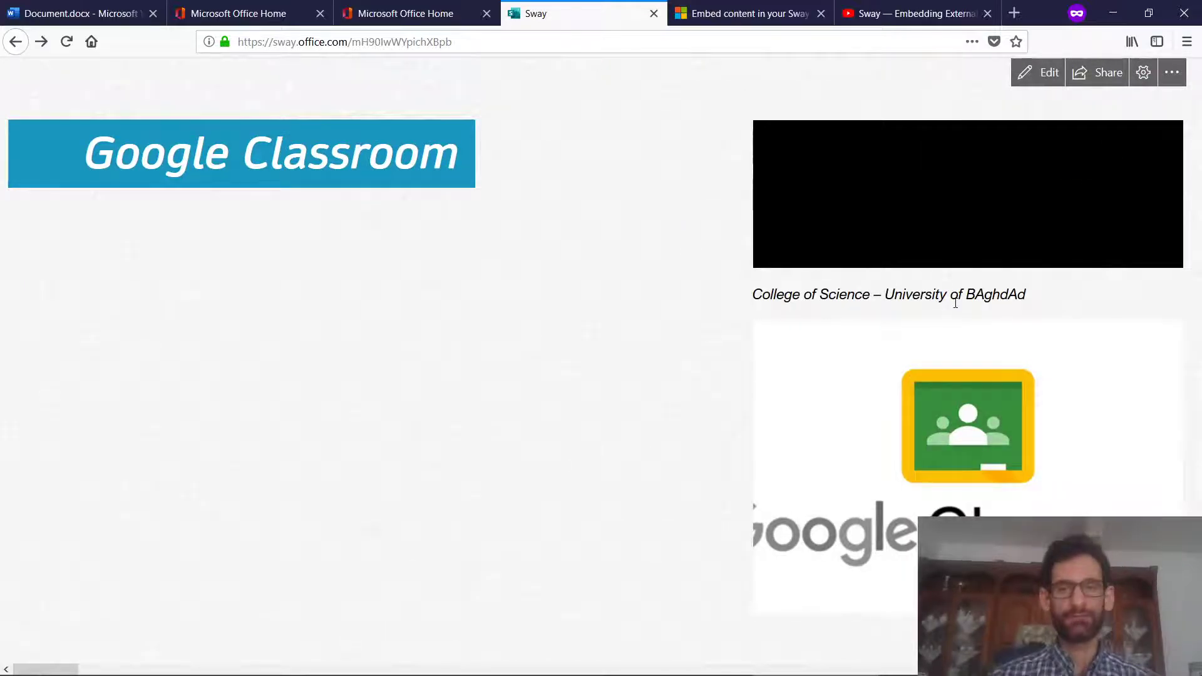
scroll(955, 303, down, 10)
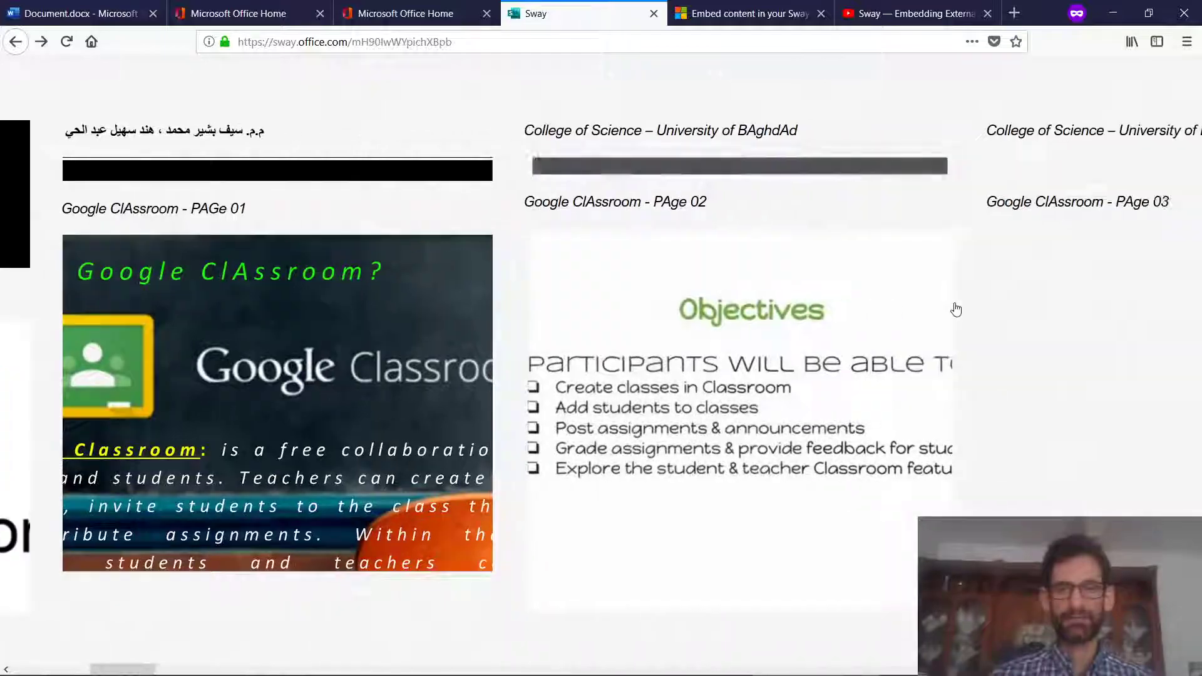
scroll(955, 308, down, 10)
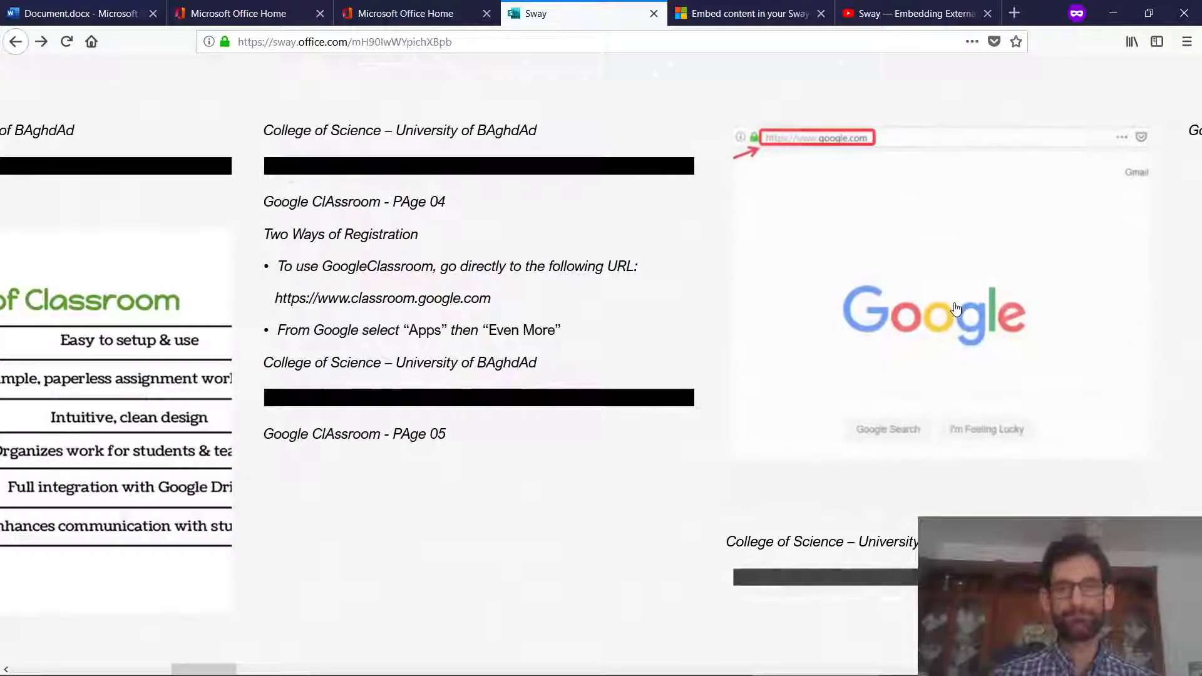
scroll(955, 309, down, 10)
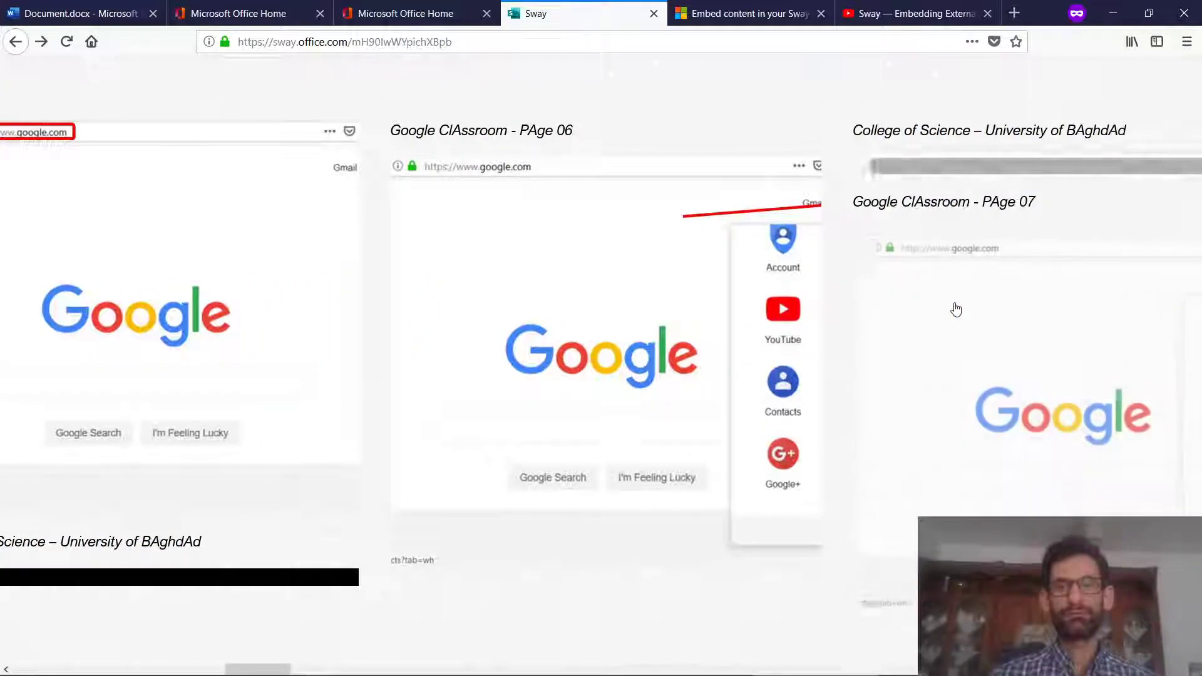
scroll(955, 309, down, 3)
scroll(804, 321, up, 1)
scroll(804, 321, up, 3)
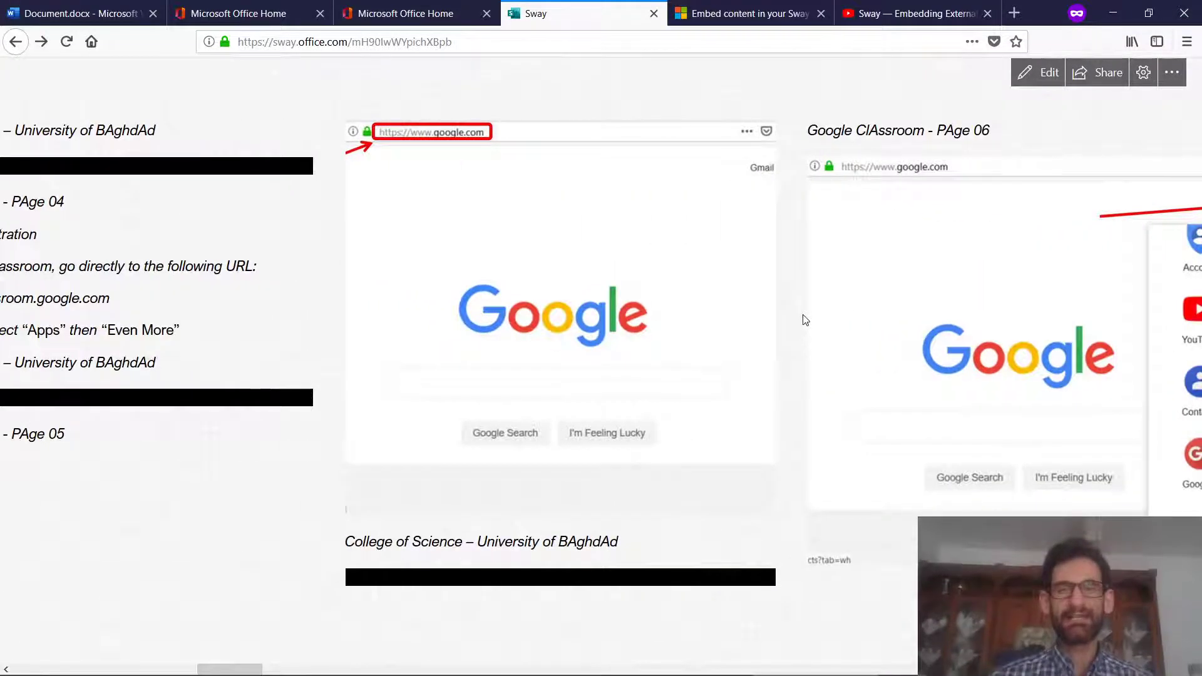
scroll(805, 321, up, 4)
scroll(804, 320, up, 5)
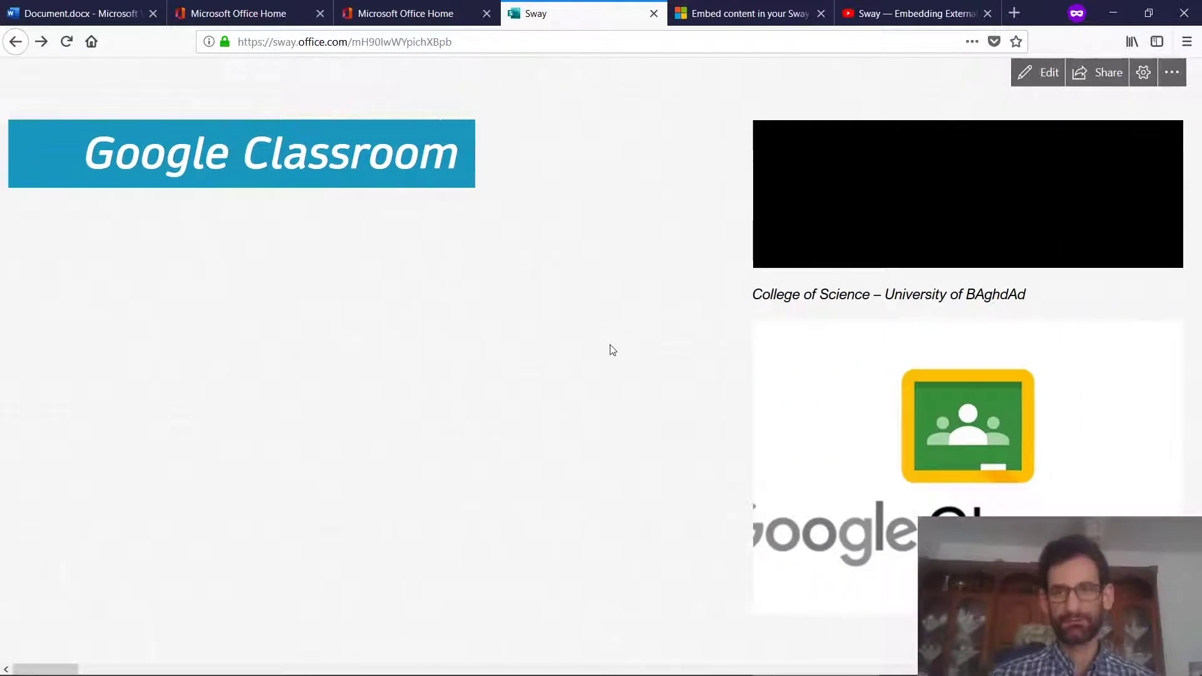
Set the preview layout back to Default and return to editing the Sway
click(1142, 73)
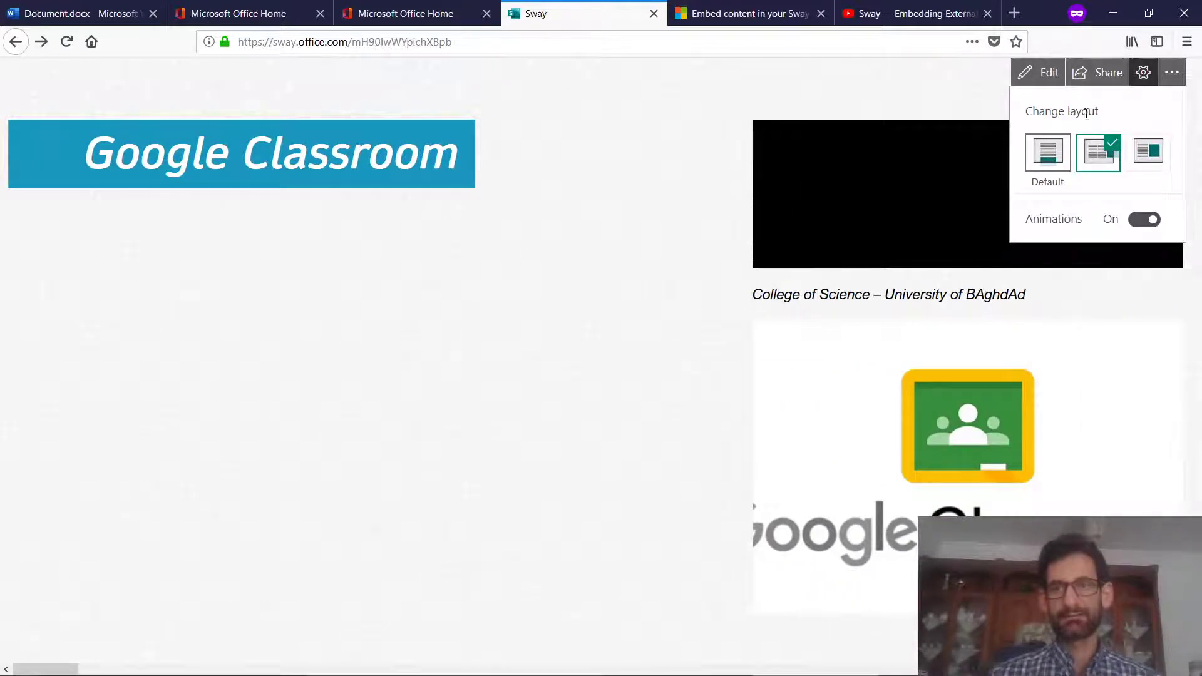
click(1051, 155)
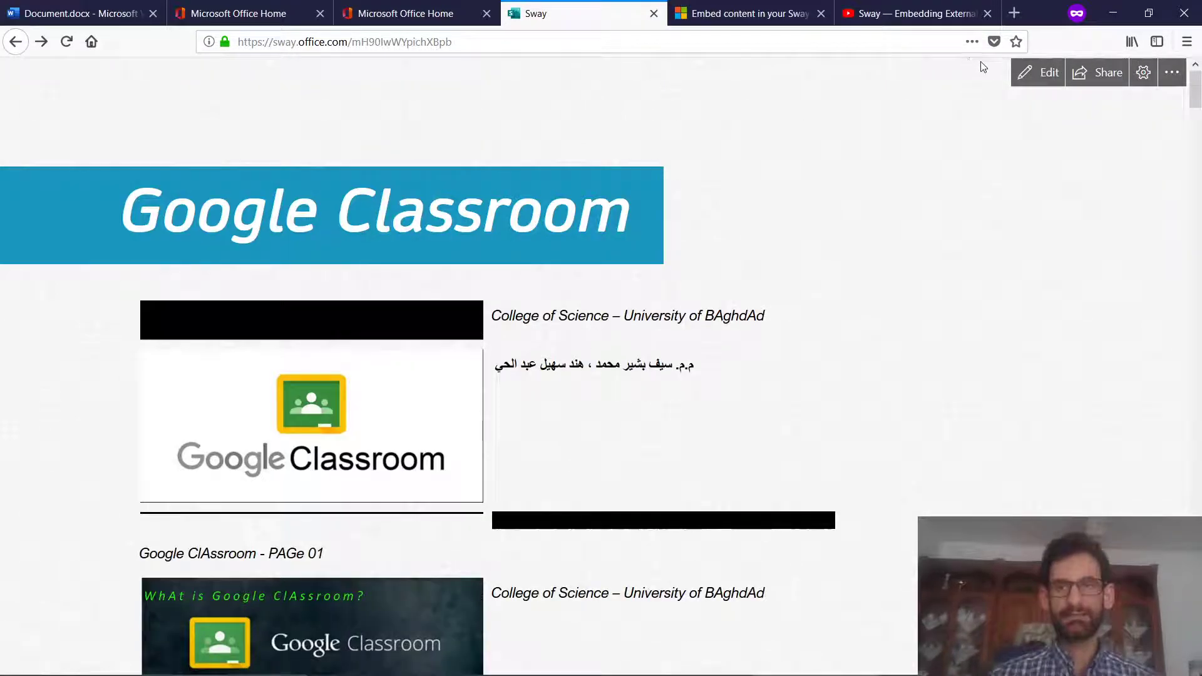
click(1045, 73)
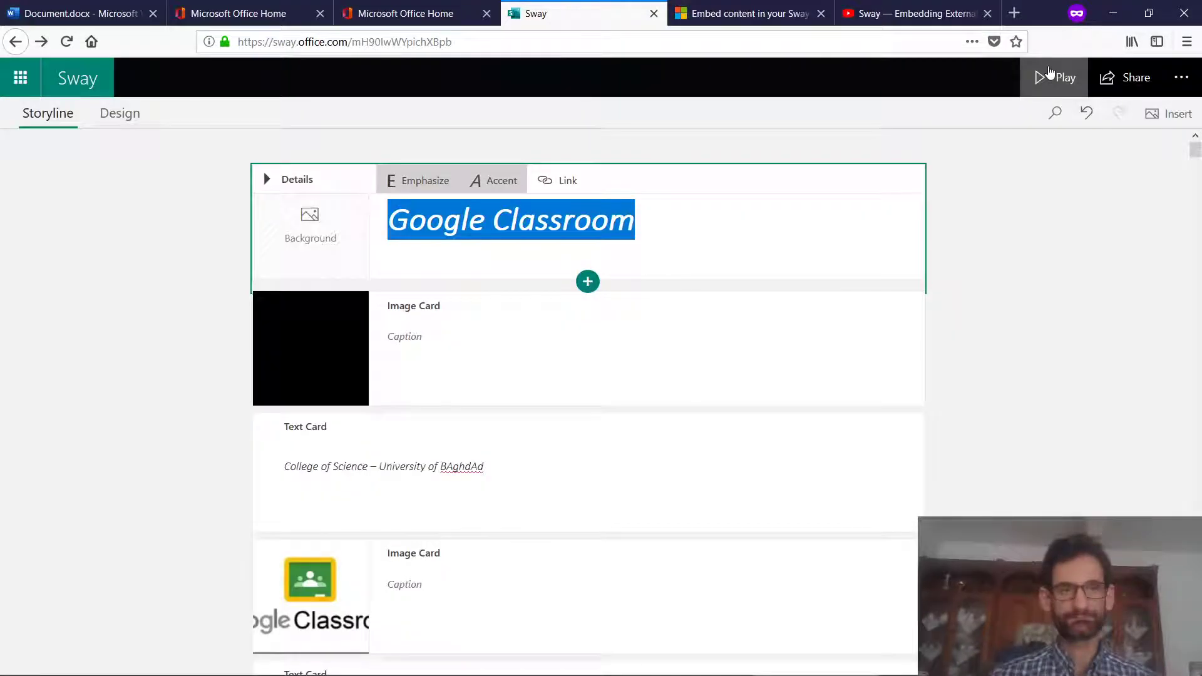
Browse the design styles and apply the one with a black title block and a short white bar above the sample text
click(120, 113)
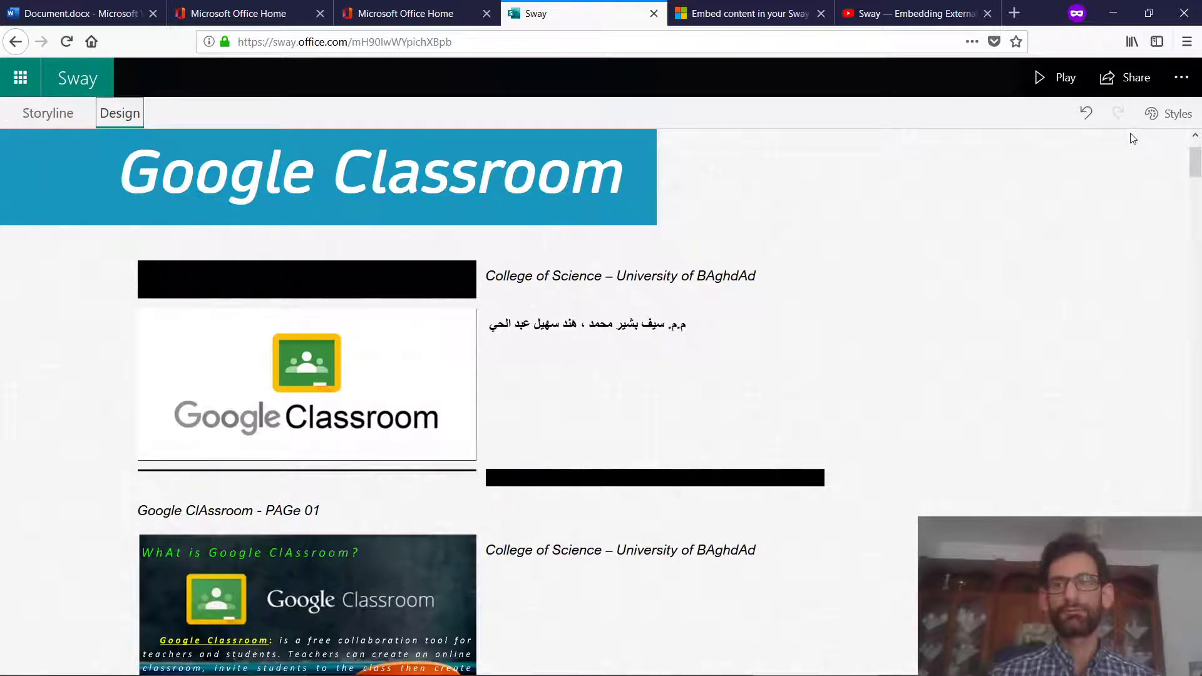
click(1177, 115)
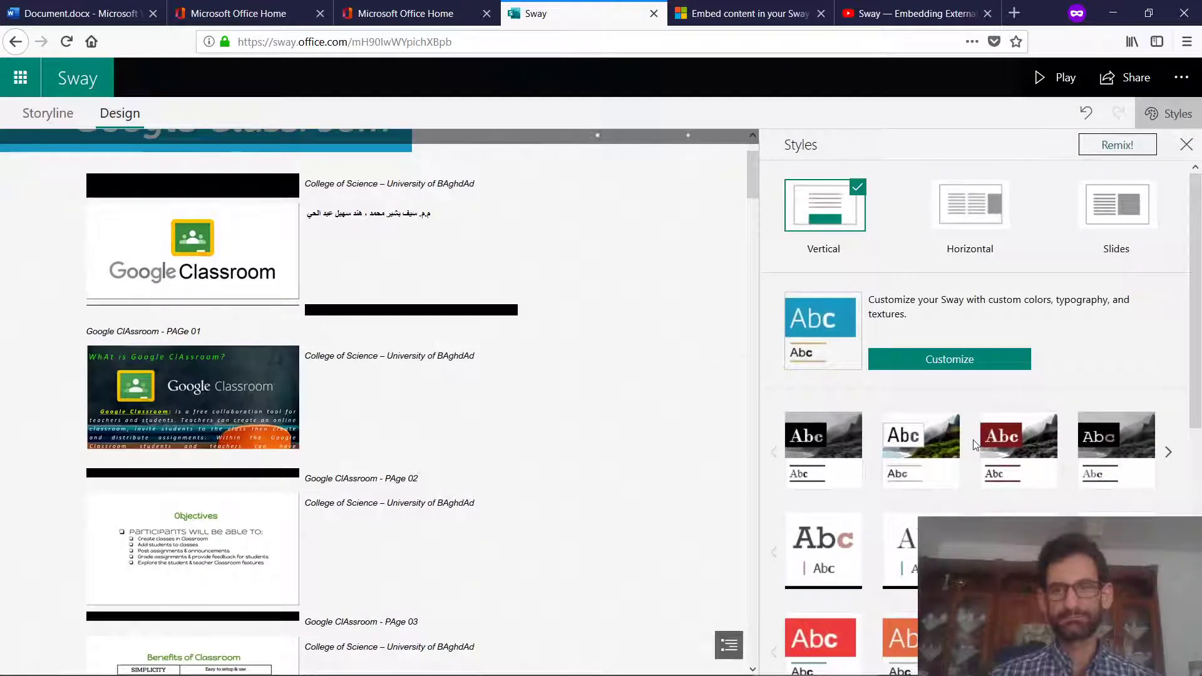
scroll(951, 471, down, 6)
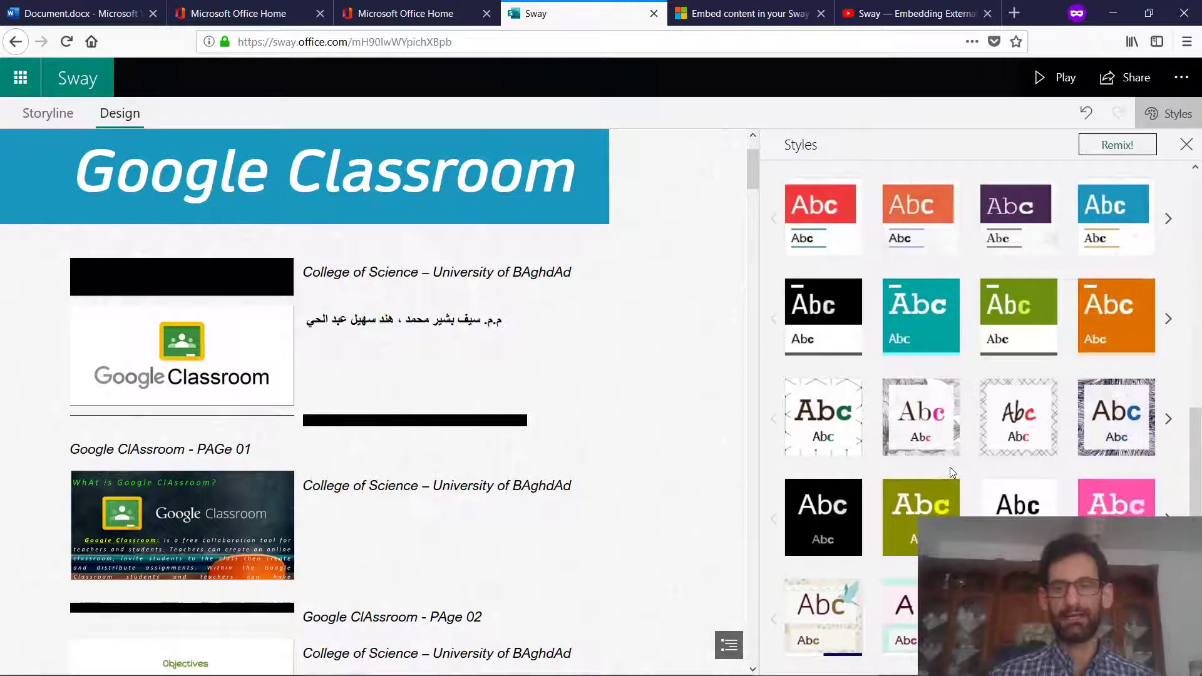
scroll(900, 383, up, 6)
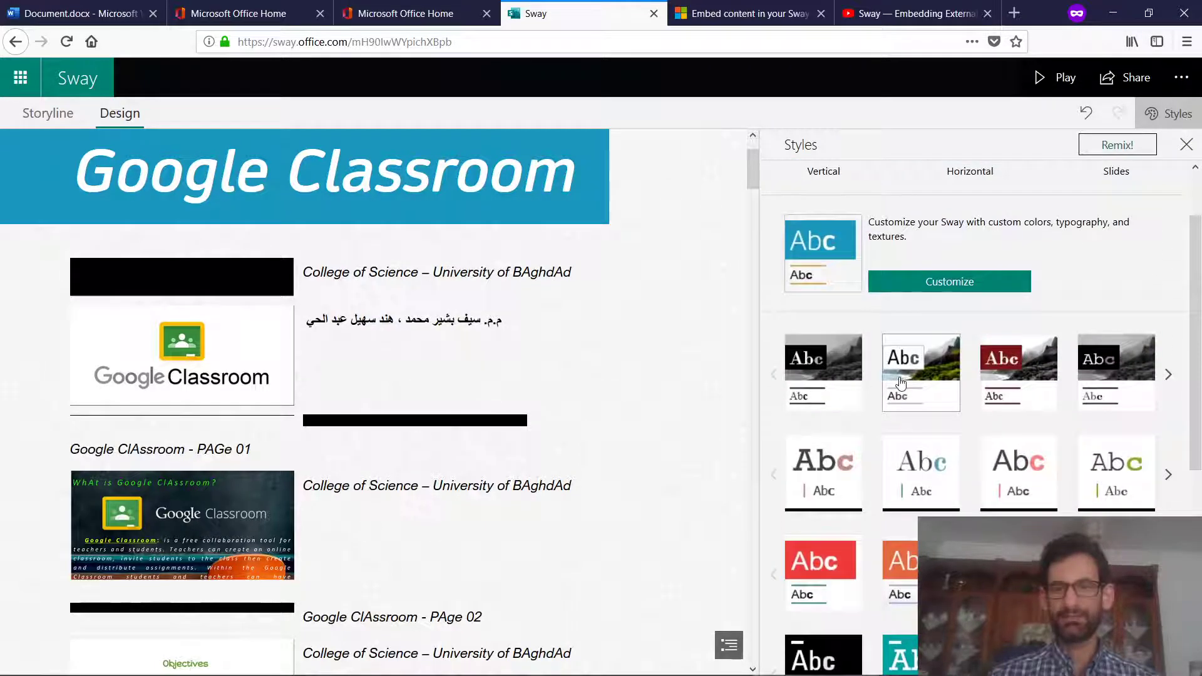
scroll(833, 479, down, 3)
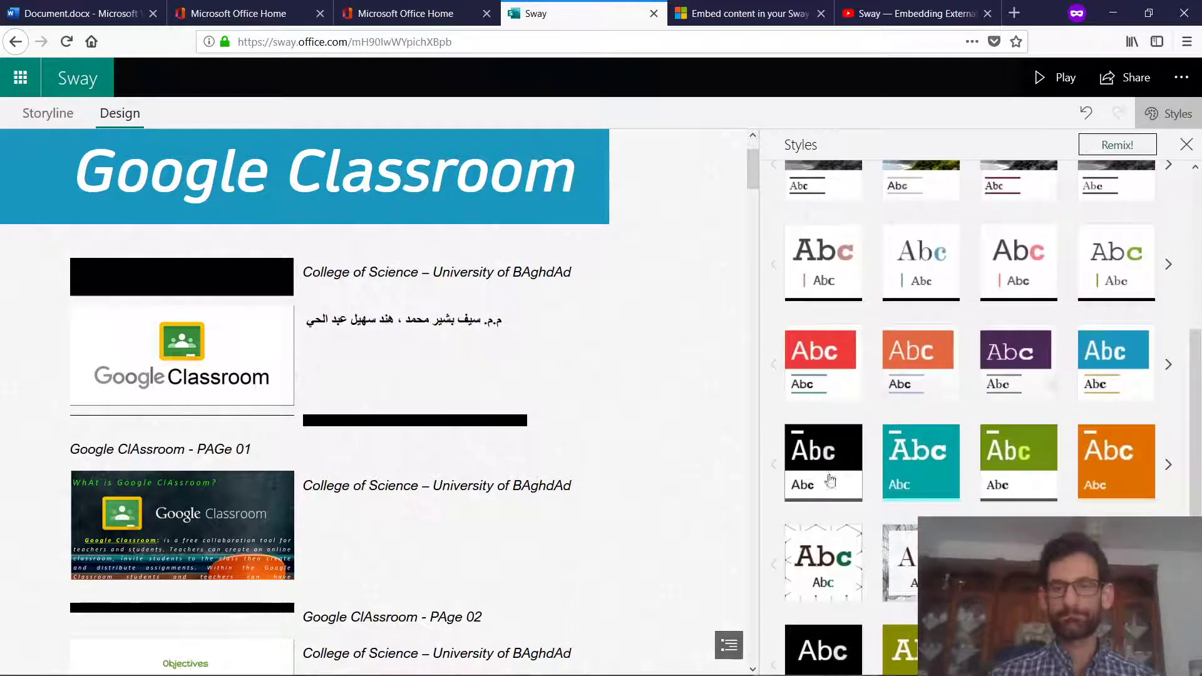
click(820, 467)
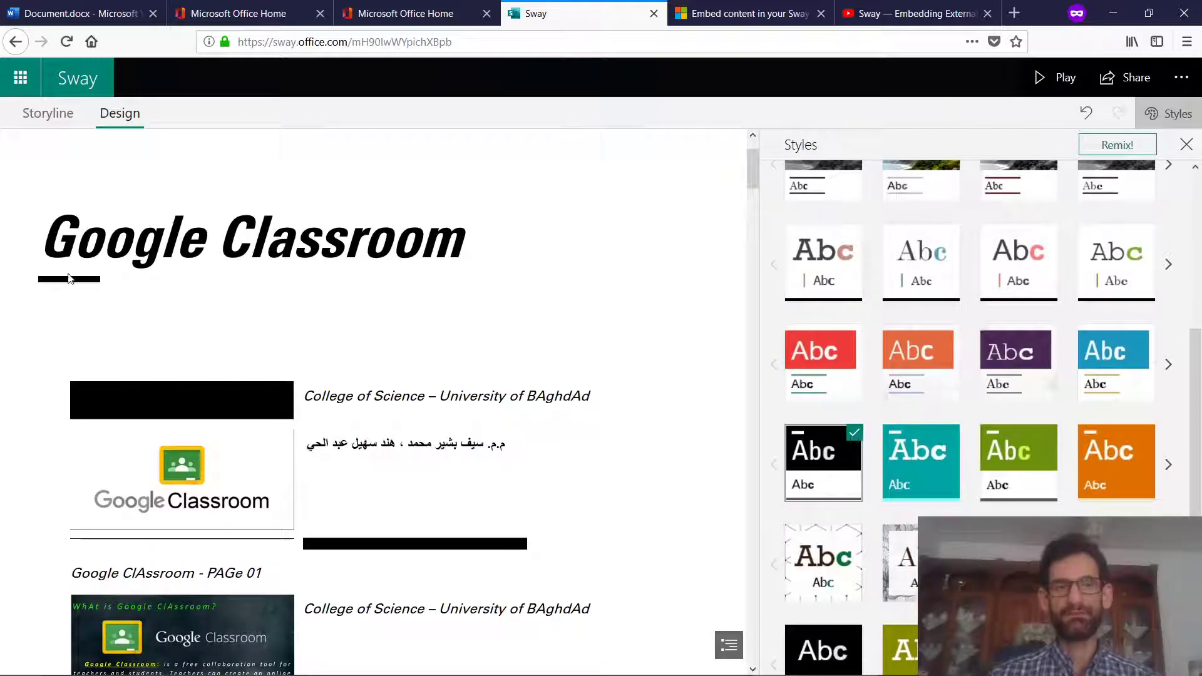
Preview the restyled Sway, look through its pages to the People section, return to the title and go back to editing
click(1051, 84)
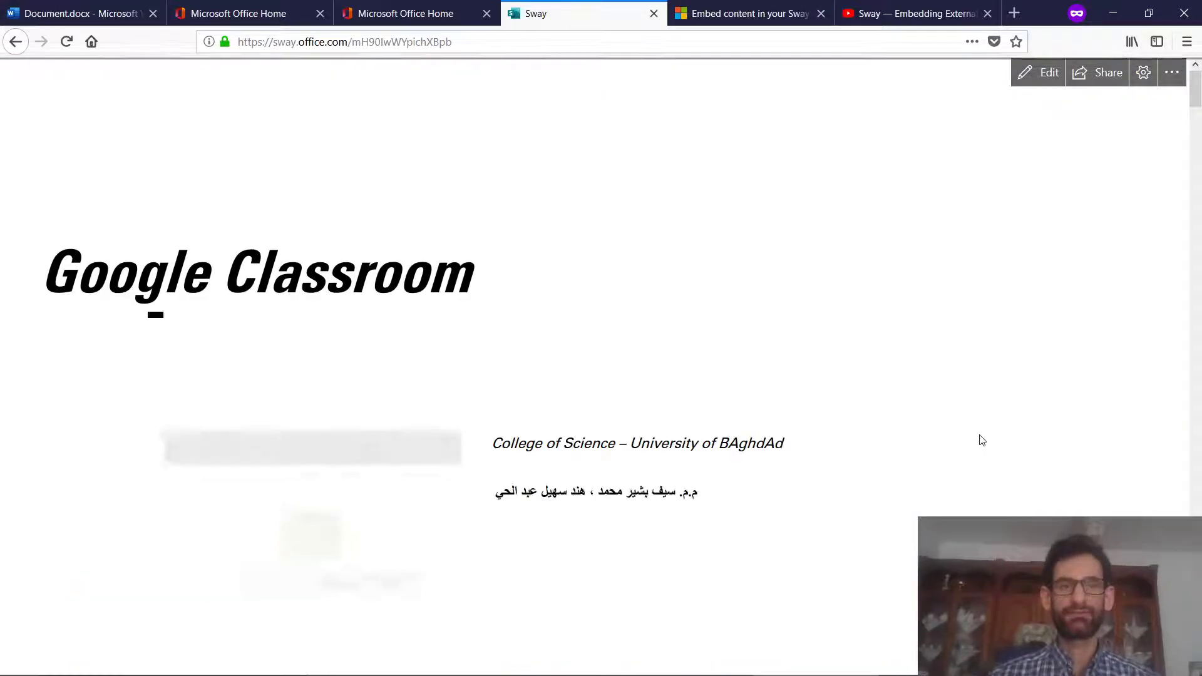
scroll(982, 440, down, 3)
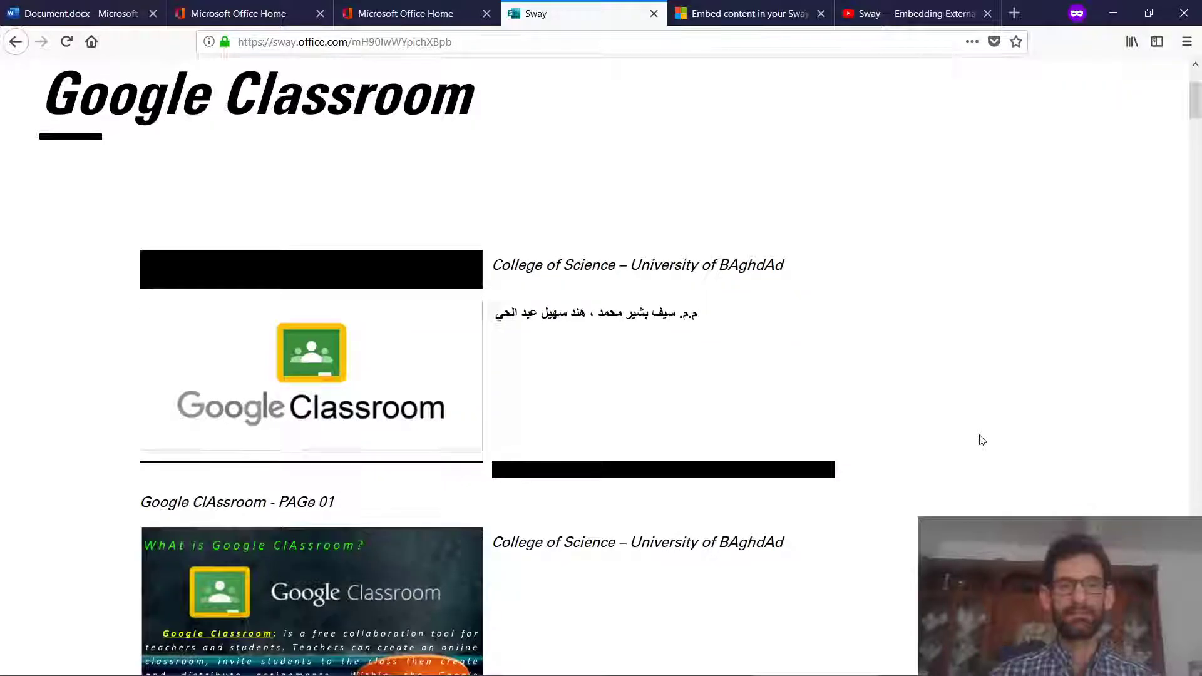
scroll(982, 440, down, 10)
scroll(982, 440, down, 11)
scroll(982, 440, down, 8)
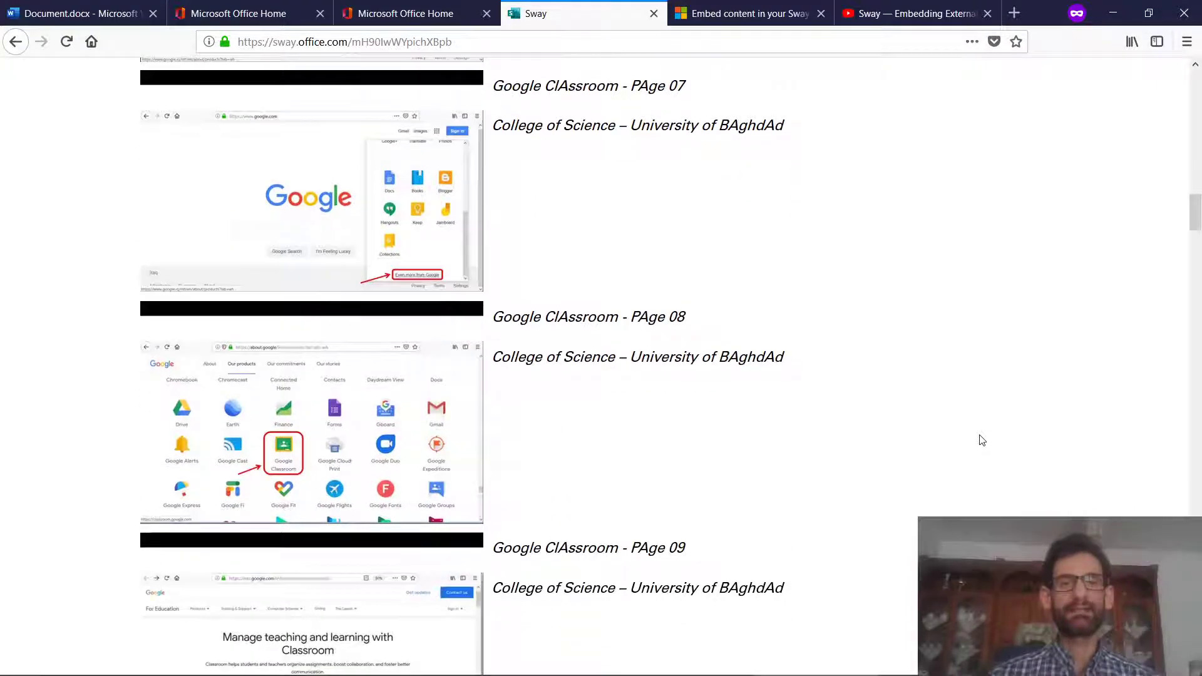
scroll(981, 440, down, 18)
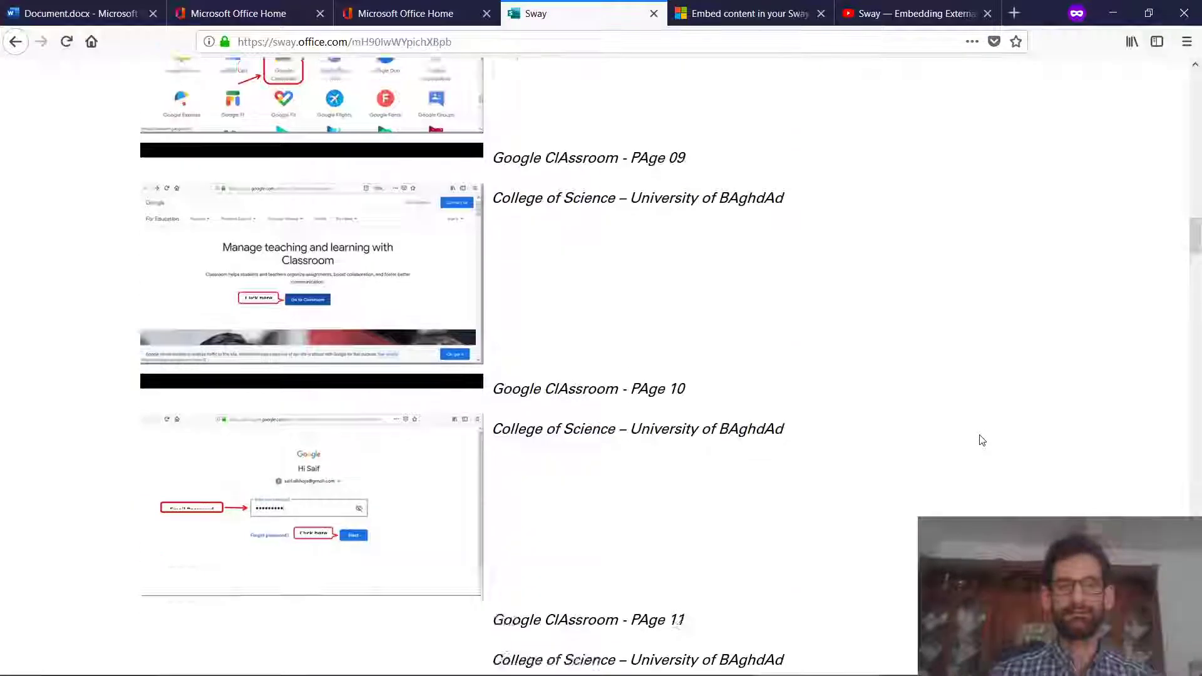
scroll(981, 440, down, 20)
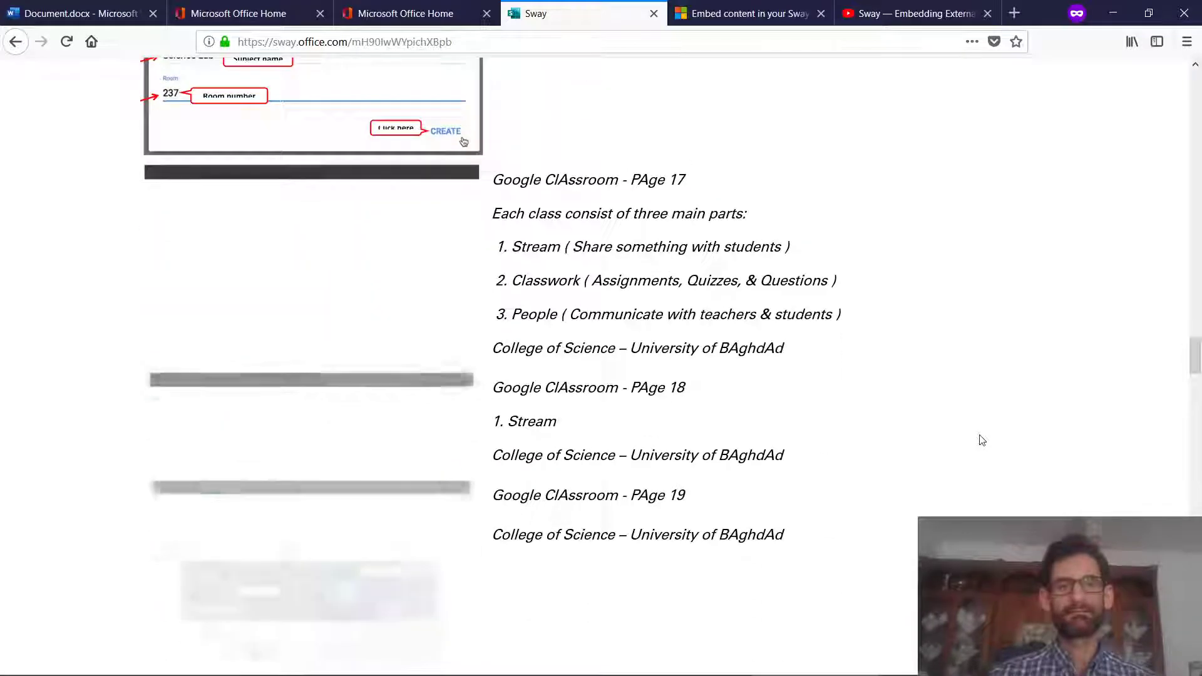
scroll(981, 440, down, 17)
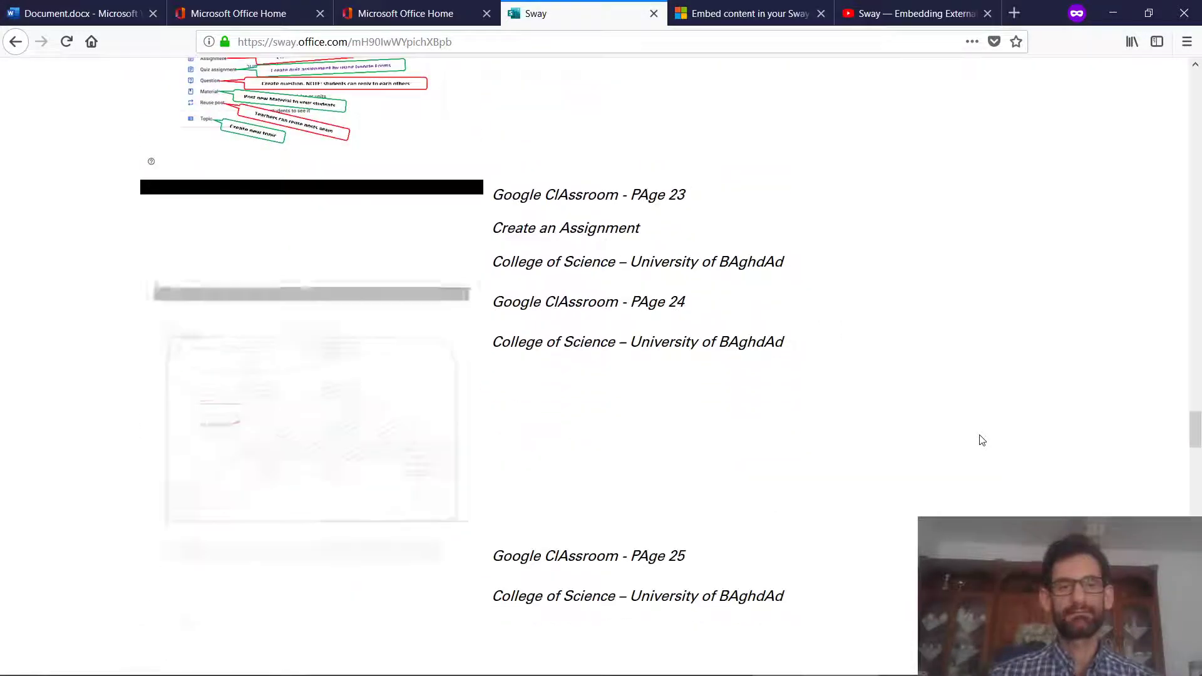
scroll(981, 440, down, 6)
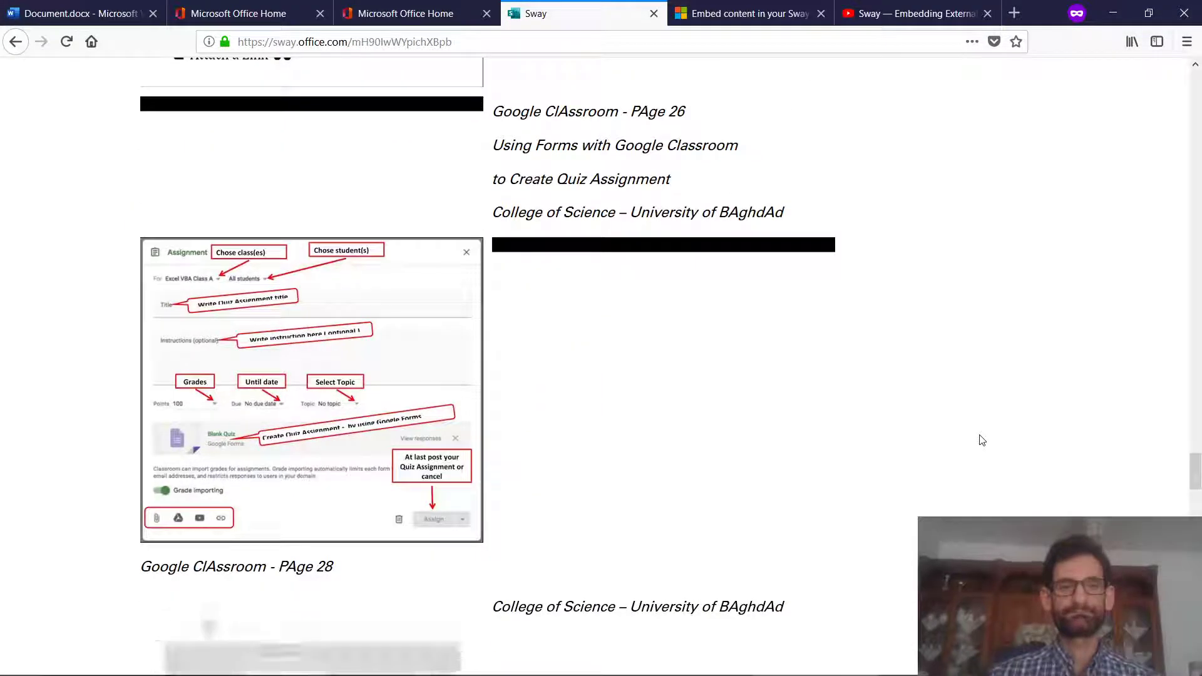
scroll(689, 567, down, 20)
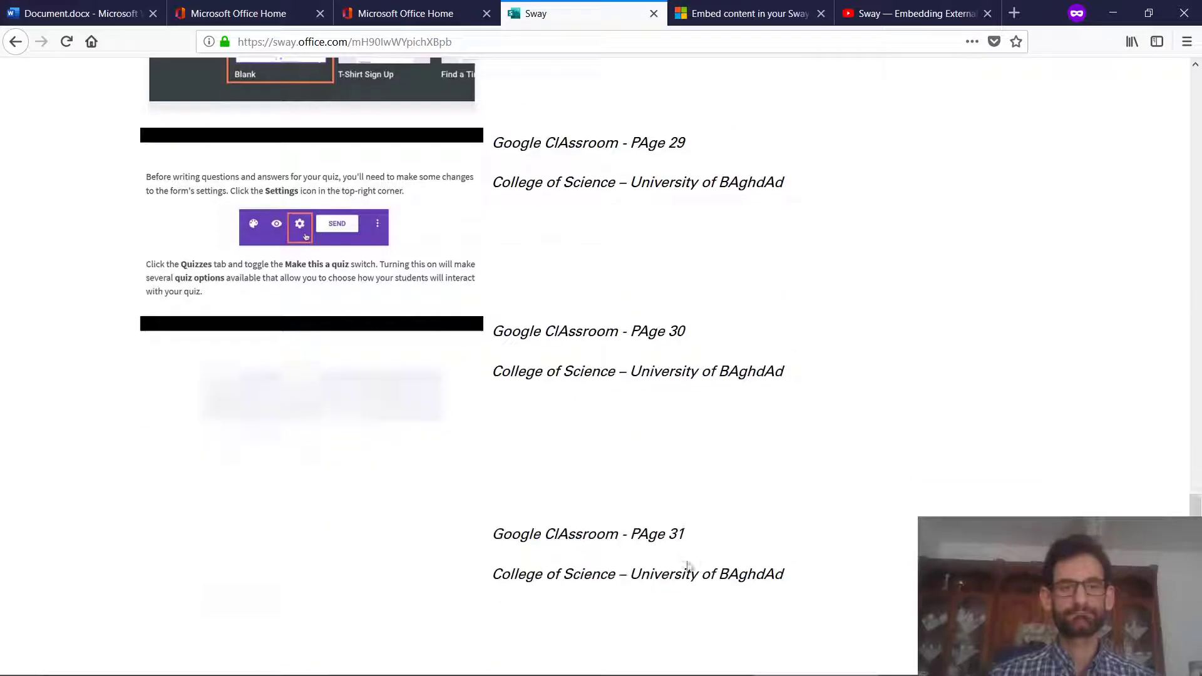
scroll(689, 567, down, 20)
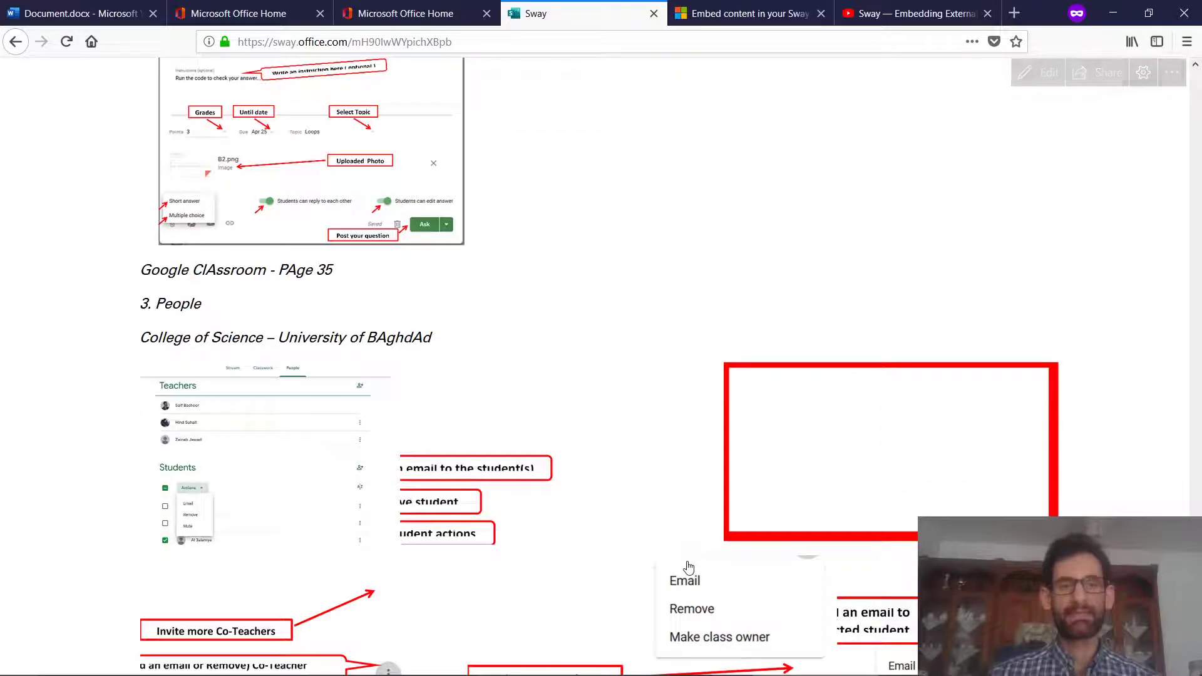
scroll(687, 568, up, 10)
scroll(529, 465, up, 20)
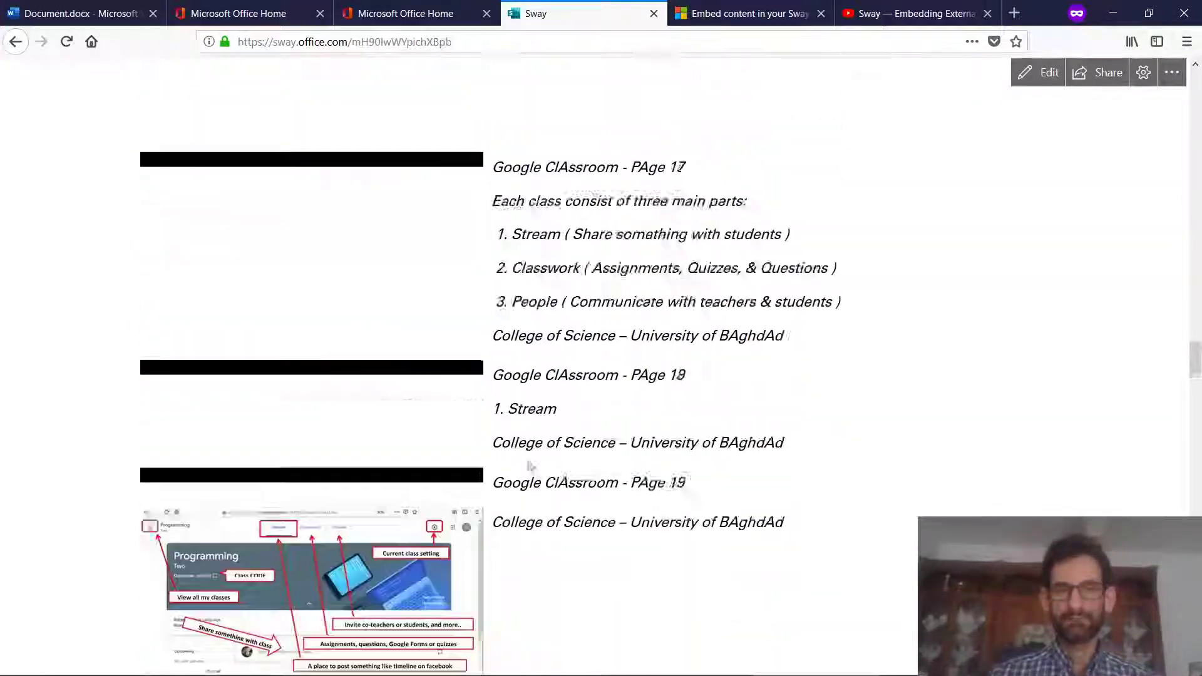
scroll(366, 358, up, 20)
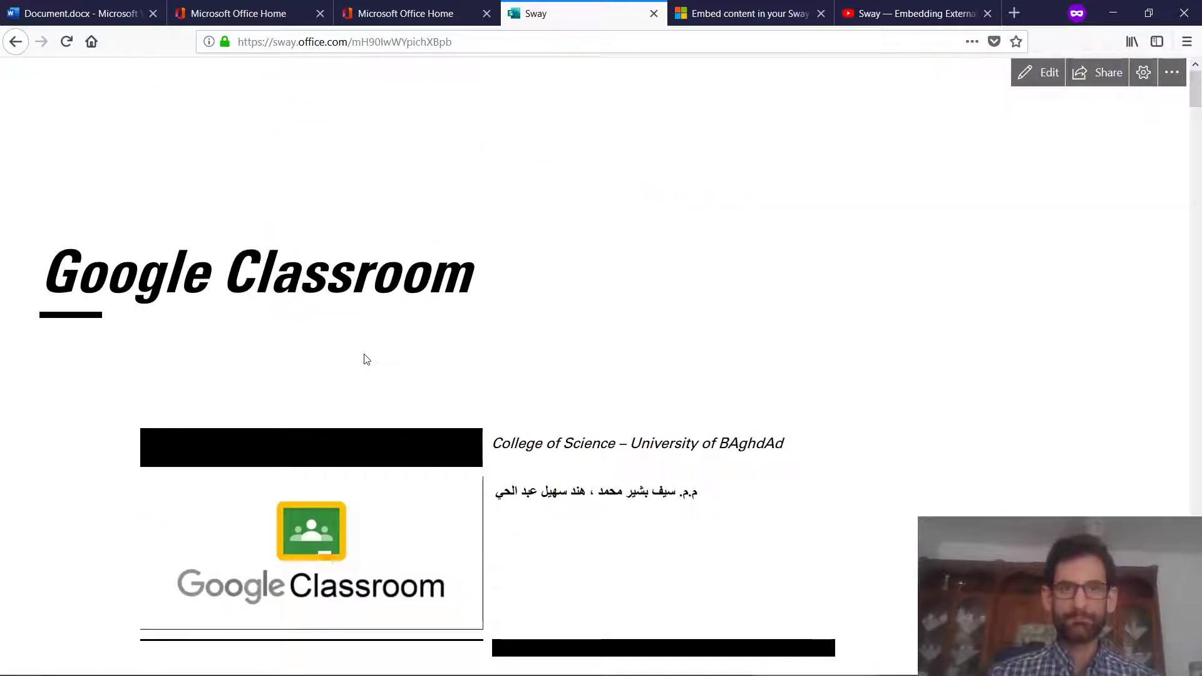
click(16, 42)
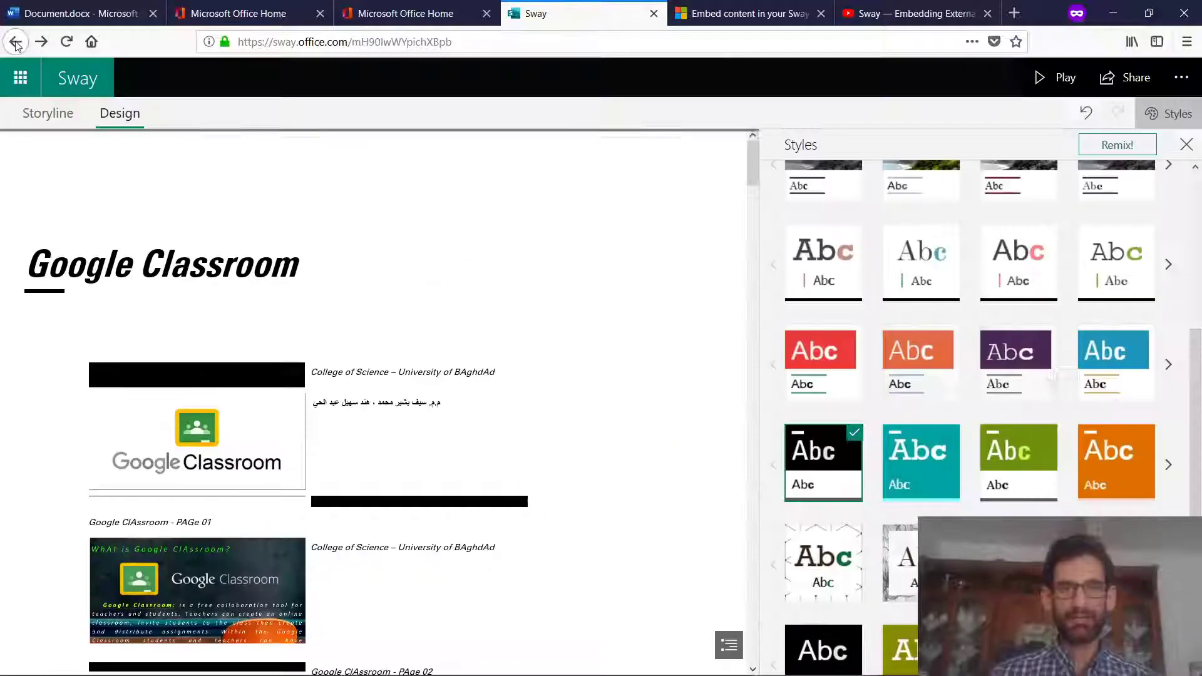
From the My Sways page, start a new Sway from the topic "office 365" and create its outline
click(83, 83)
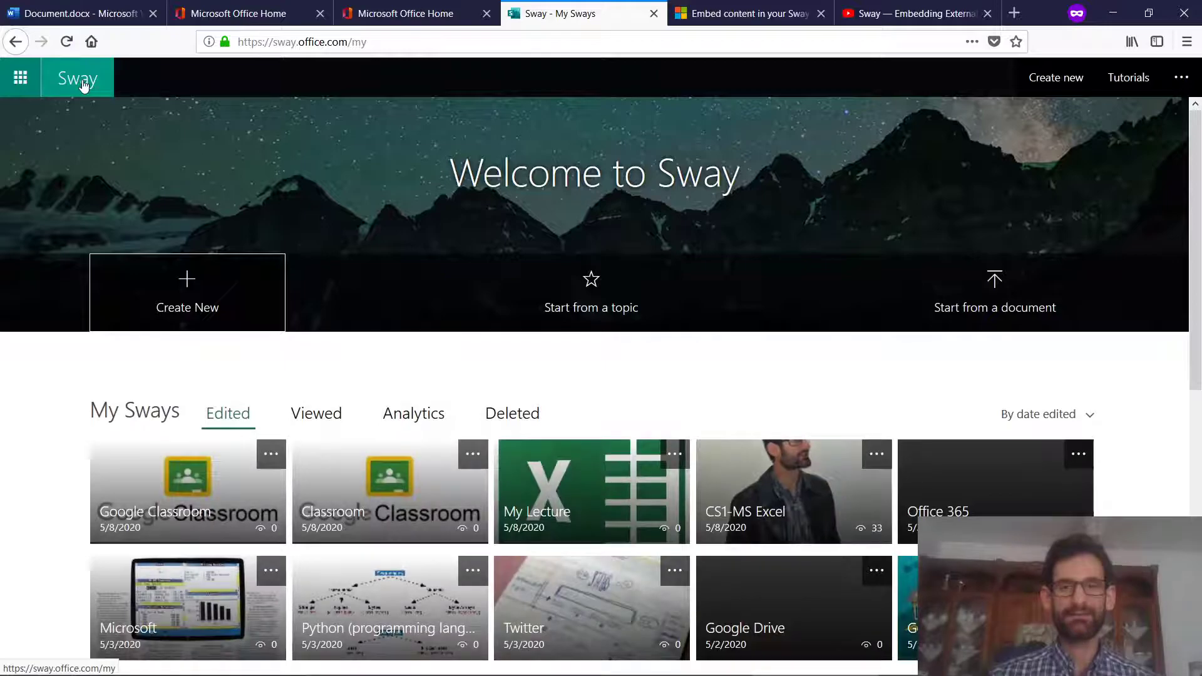
click(585, 296)
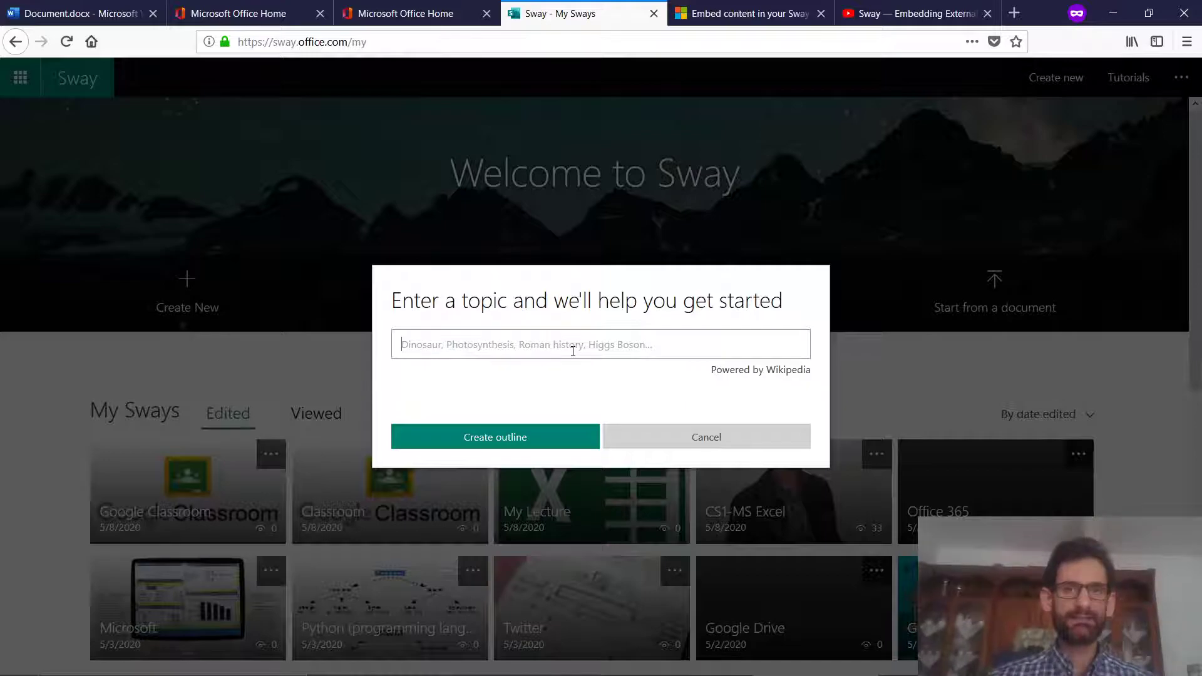
text(office)
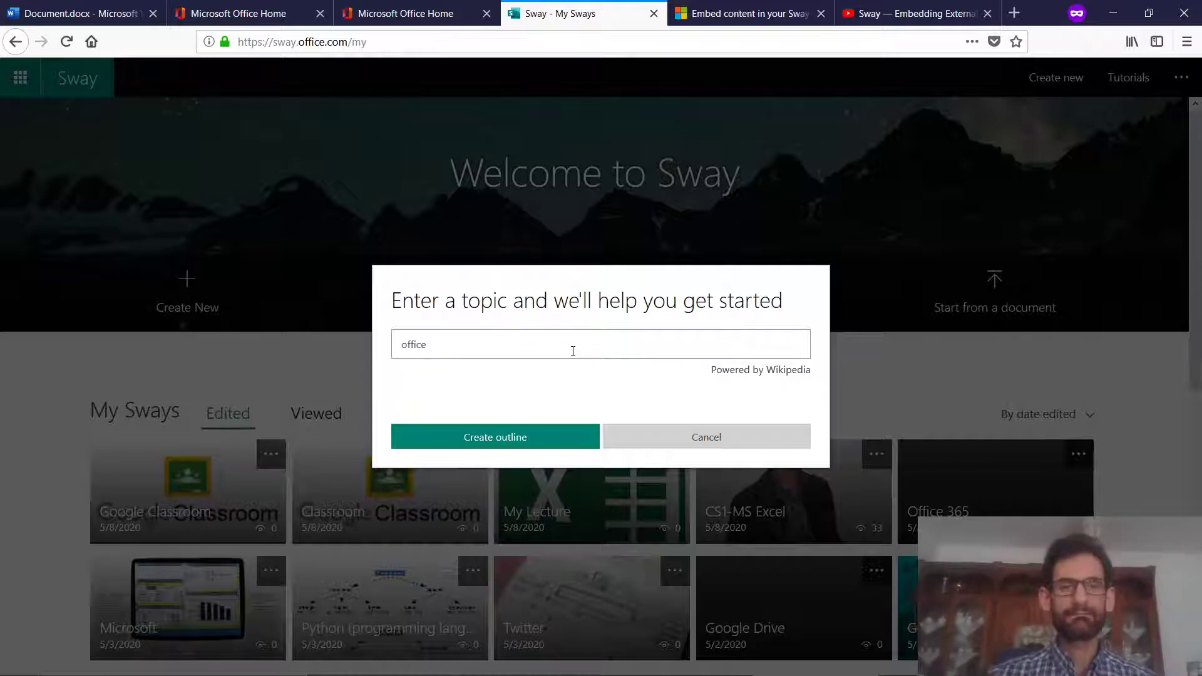
text( 36)
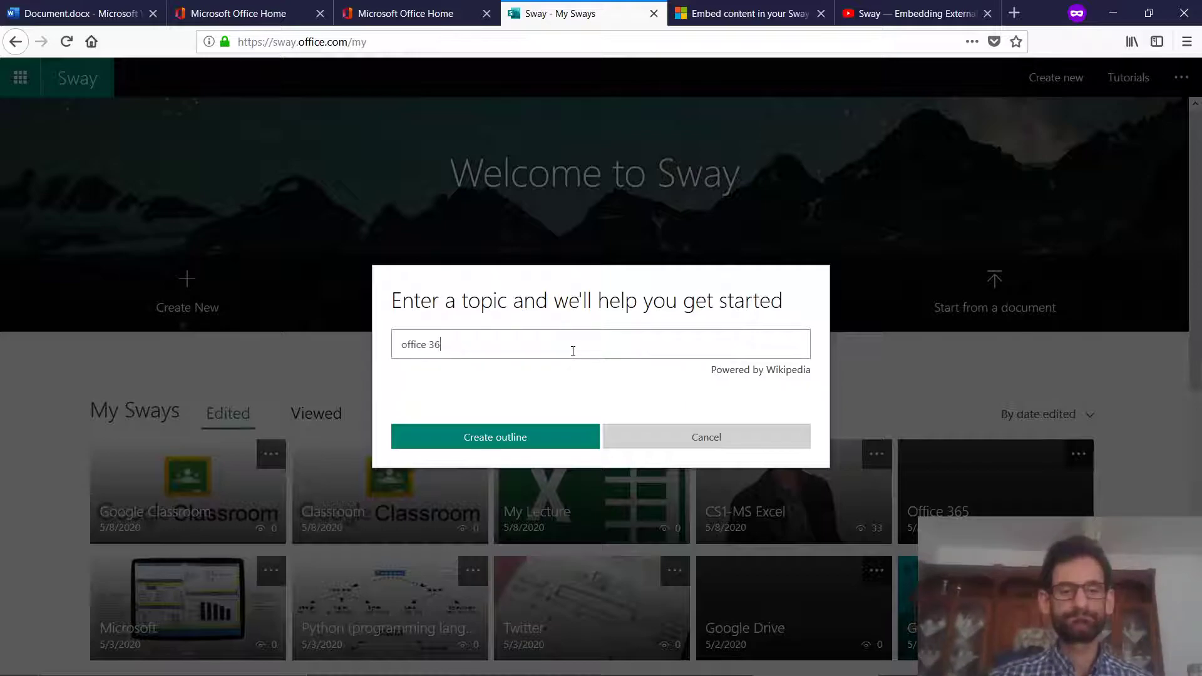
text(5)
click(518, 441)
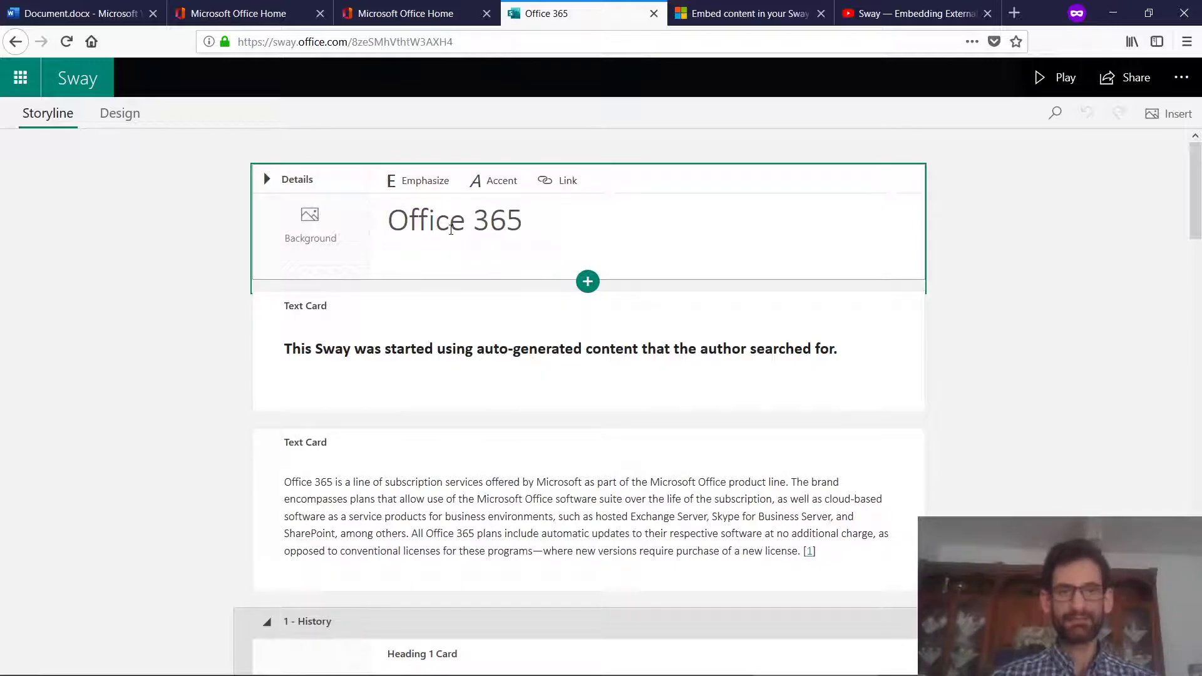
Look through the generated Office 365 storyline, from the title card through the History and Plans sections, and return to the title
scroll(539, 405, down, 10)
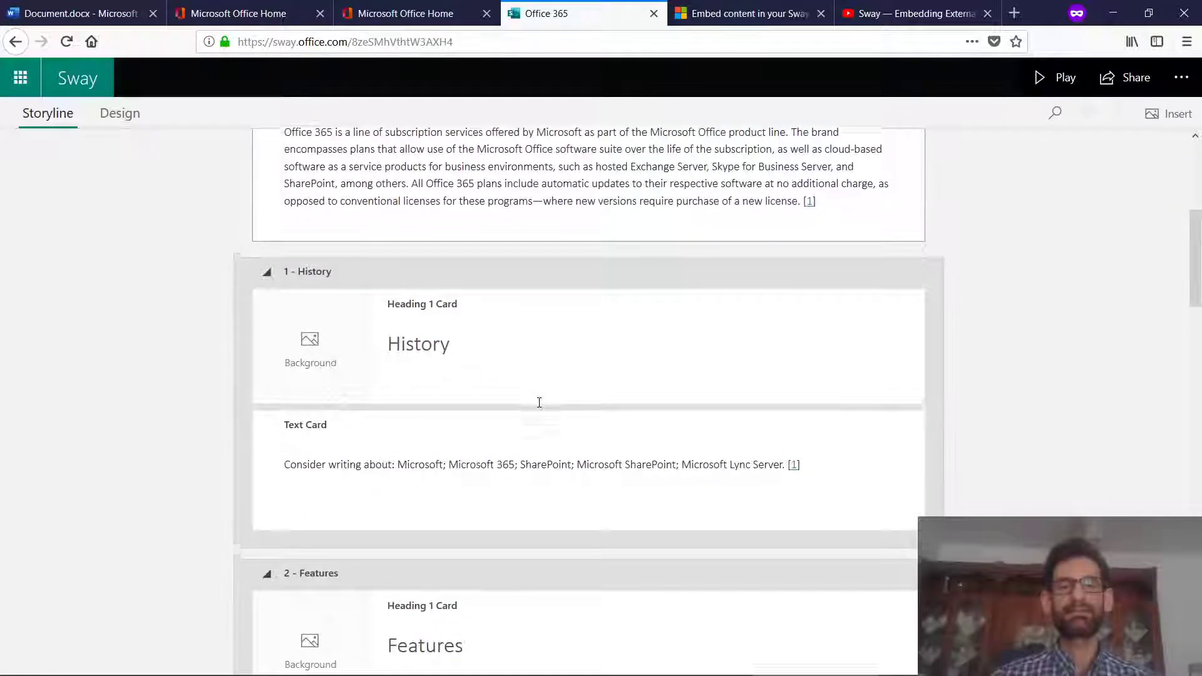
scroll(538, 408, down, 15)
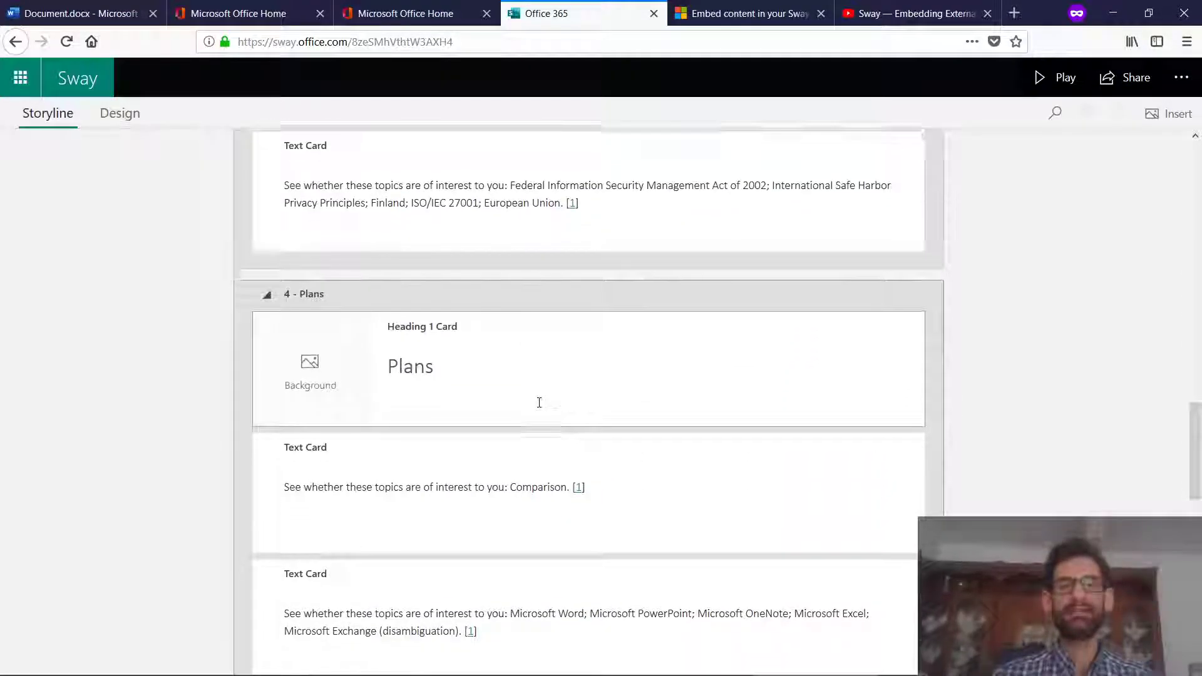
scroll(539, 402, down, 5)
scroll(539, 402, up, 15)
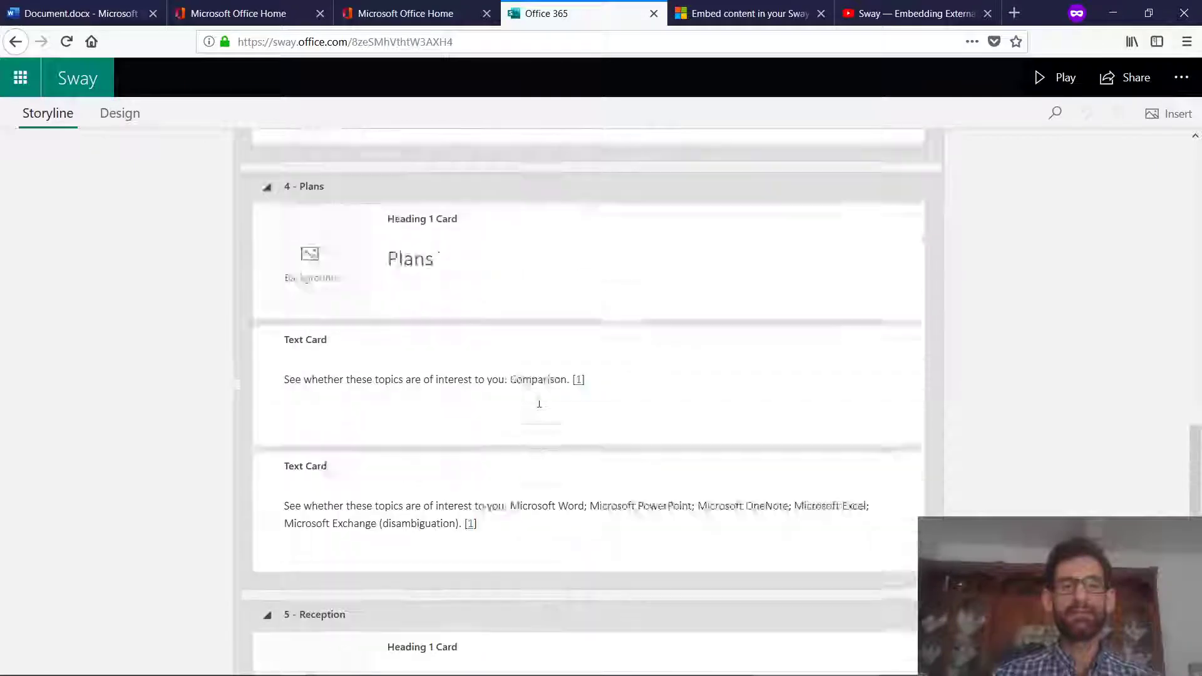
scroll(539, 402, up, 10)
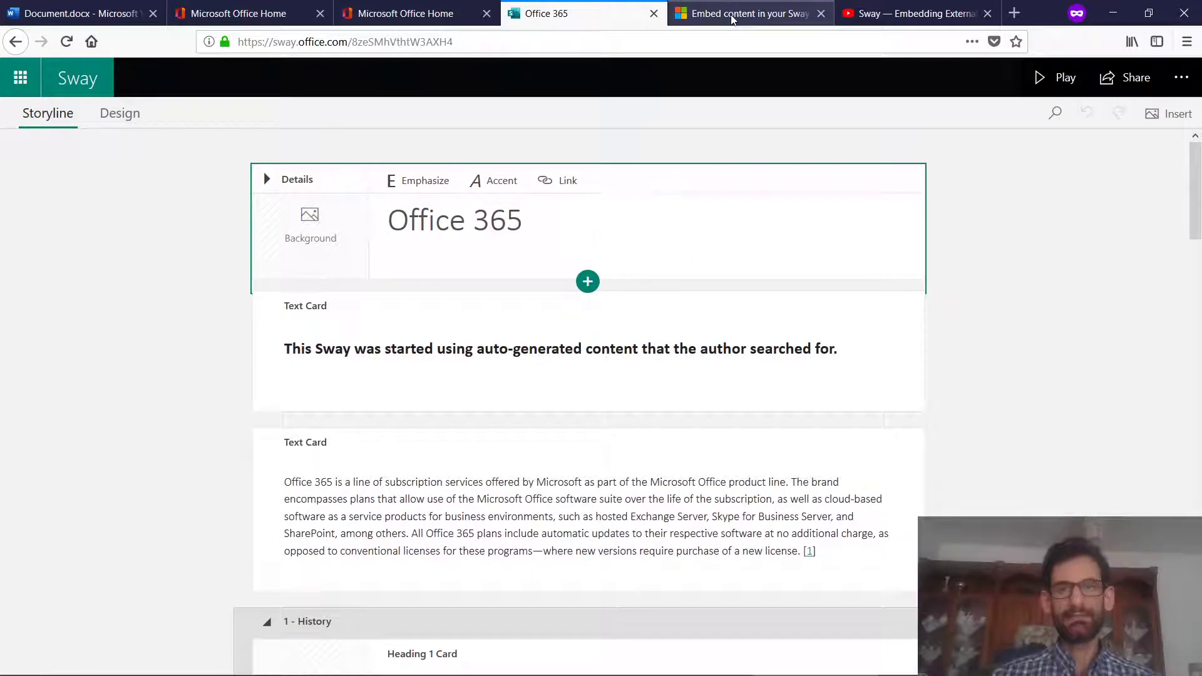
click(1015, 17)
text(www.s)
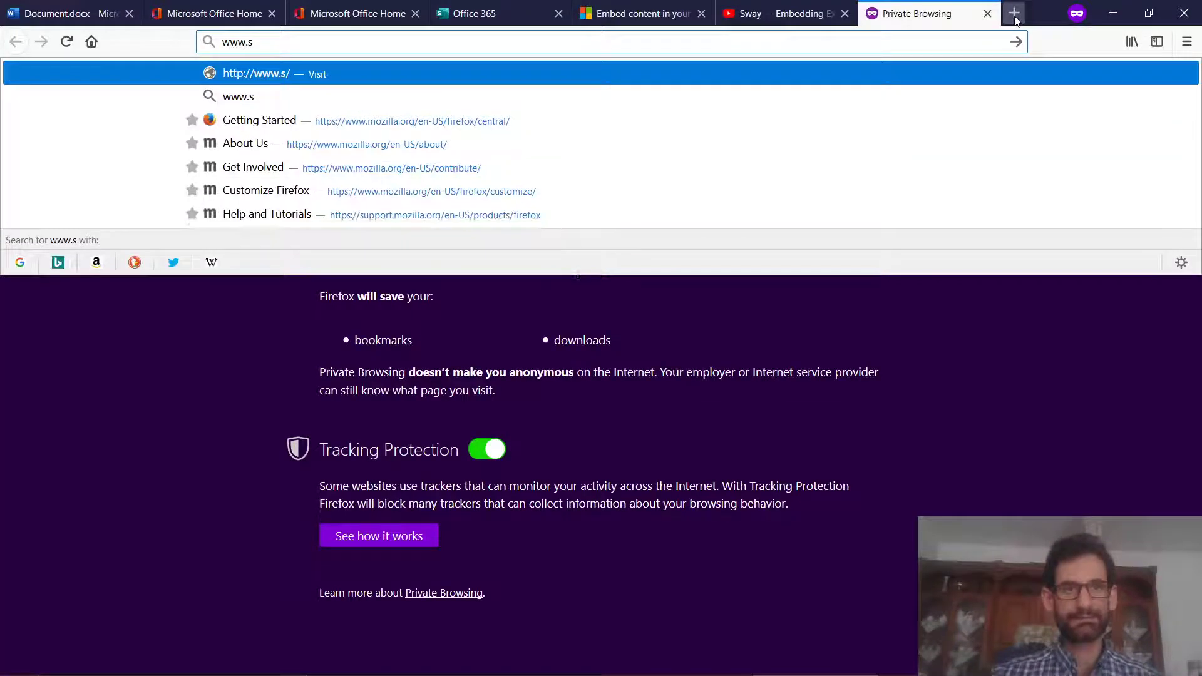
text(cbaghdad)
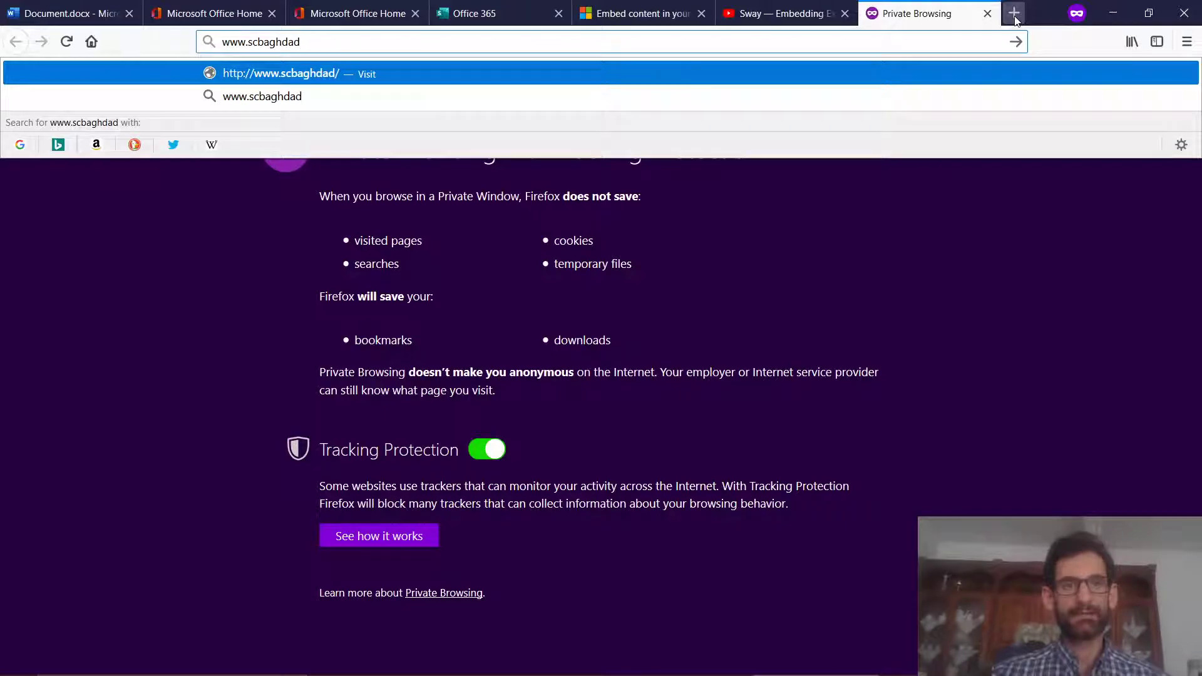
text(.edu.iq)
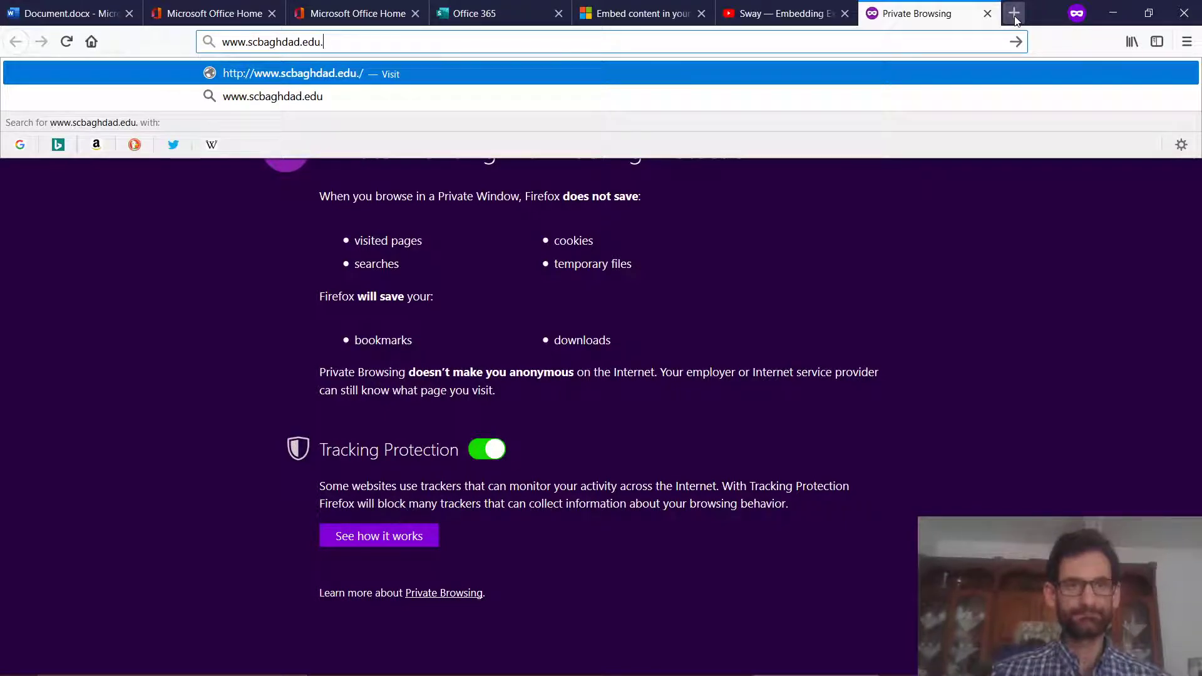
key(Return)
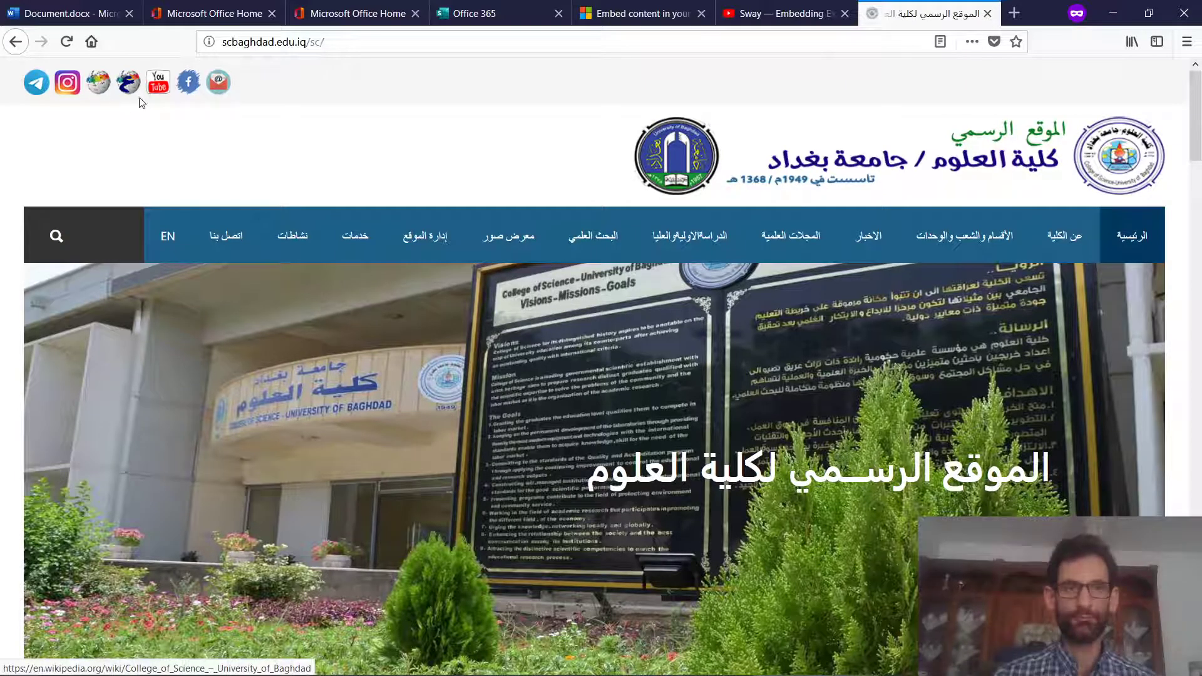
click(96, 87)
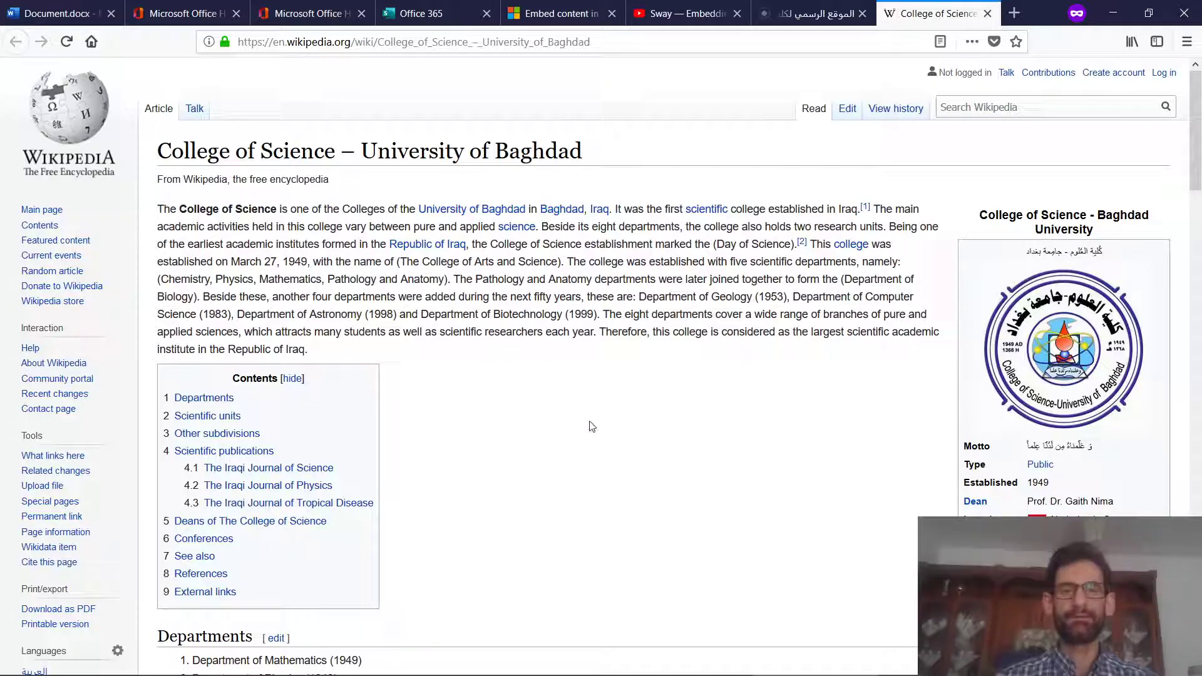
Examine the College of Science Wikipedia article, from the introduction and section headings to the references and external links
scroll(586, 421, down, 2)
scroll(589, 420, up, 1)
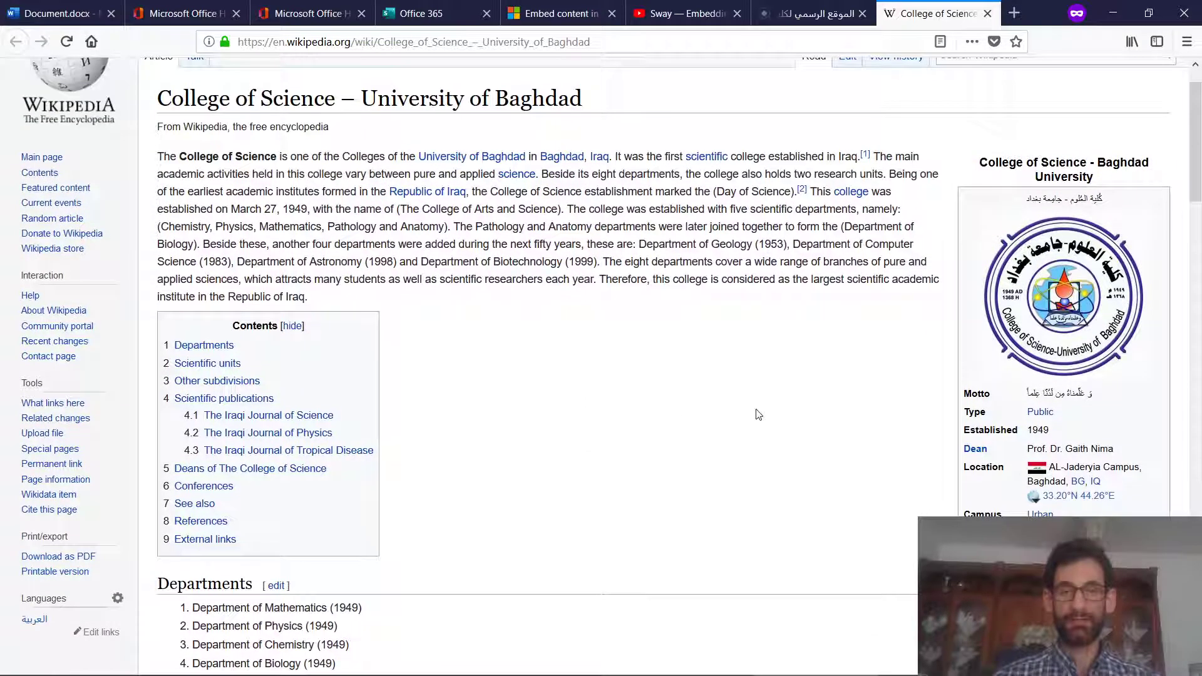
scroll(670, 383, up, 1)
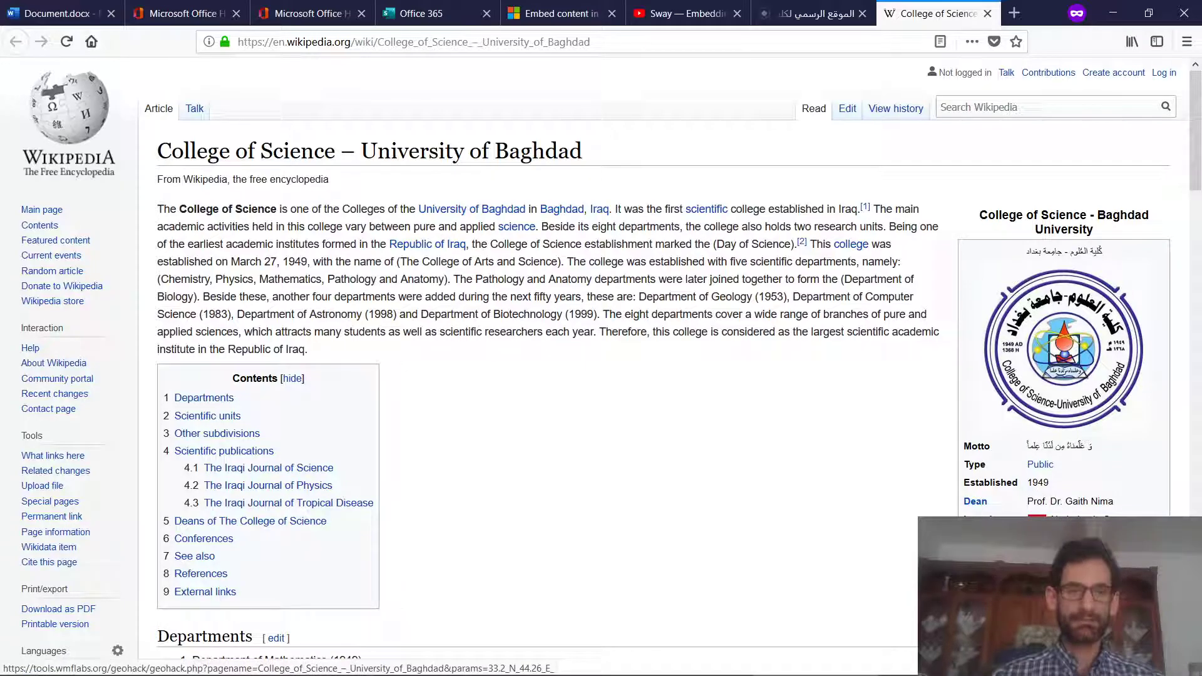
scroll(696, 436, down, 3)
scroll(692, 435, down, 6)
scroll(379, 453, up, 4)
scroll(379, 453, down, 8)
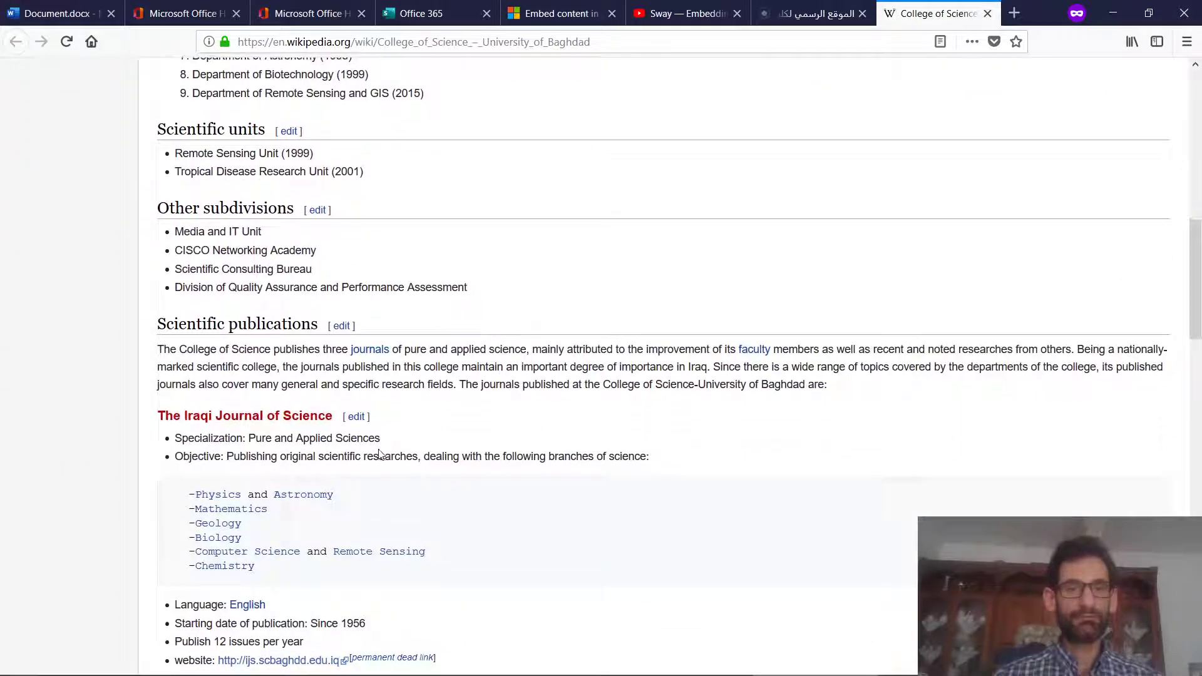
scroll(378, 453, down, 8)
scroll(379, 452, up, 6)
scroll(379, 452, down, 1)
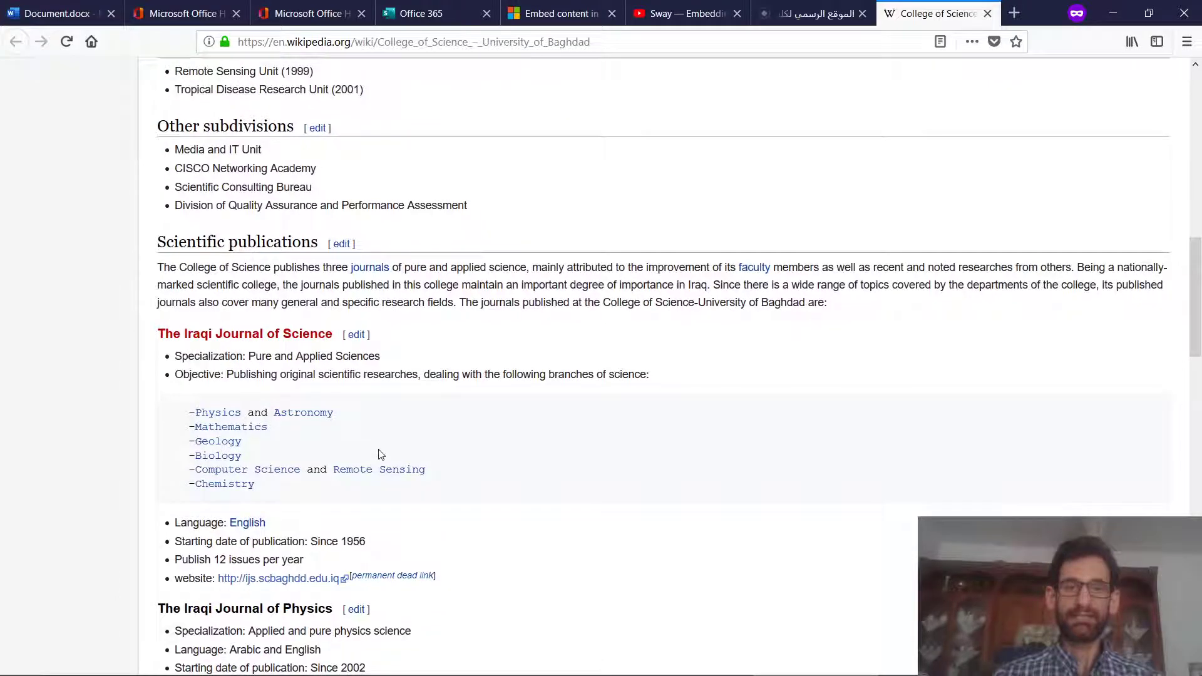
scroll(522, 440, down, 15)
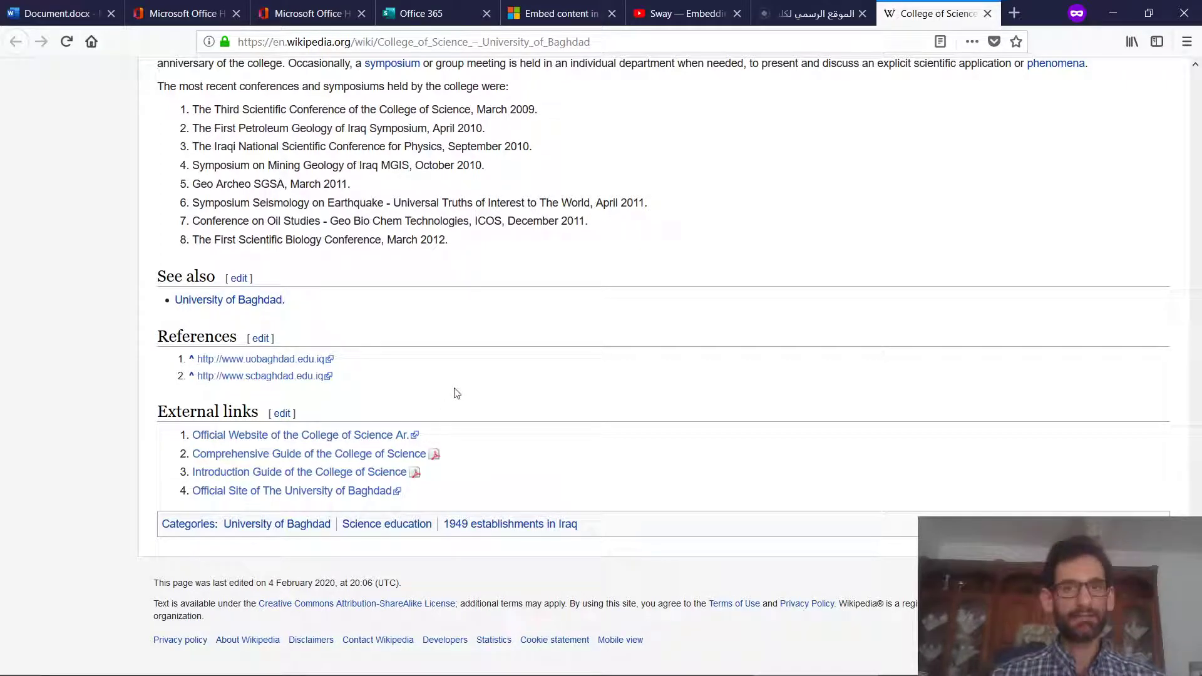
key(Home)
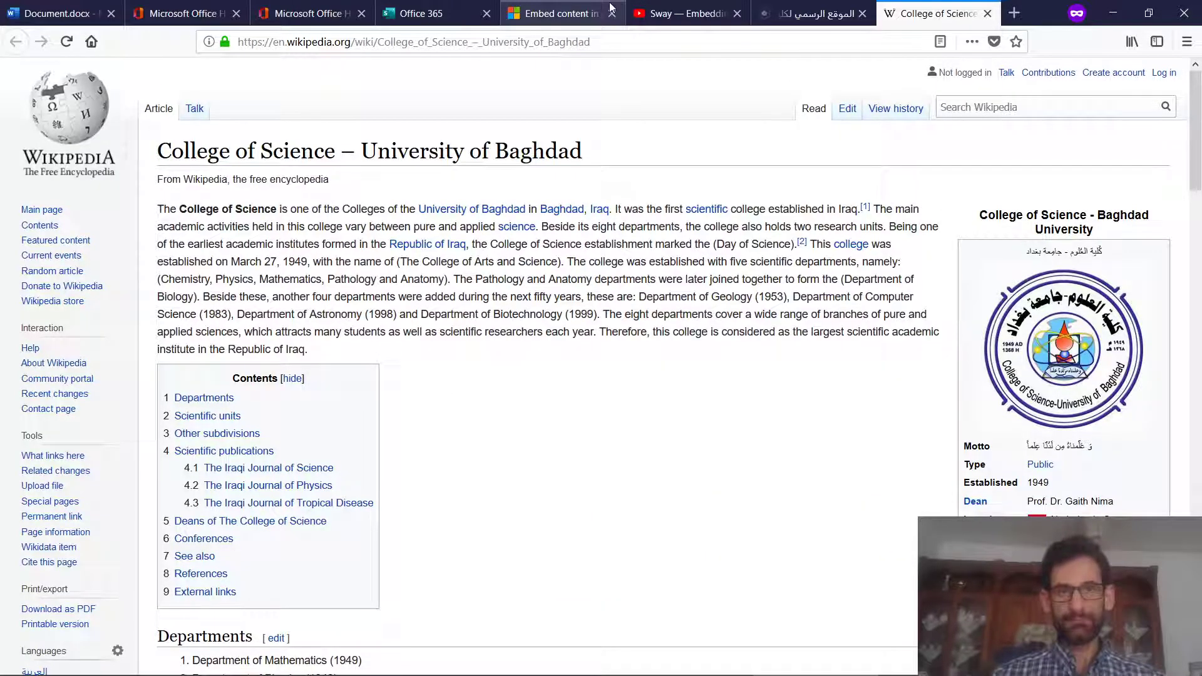
Switch back to the Office 365 Sway storyline after checking the open YouTube and Microsoft Office Home pages
click(668, 17)
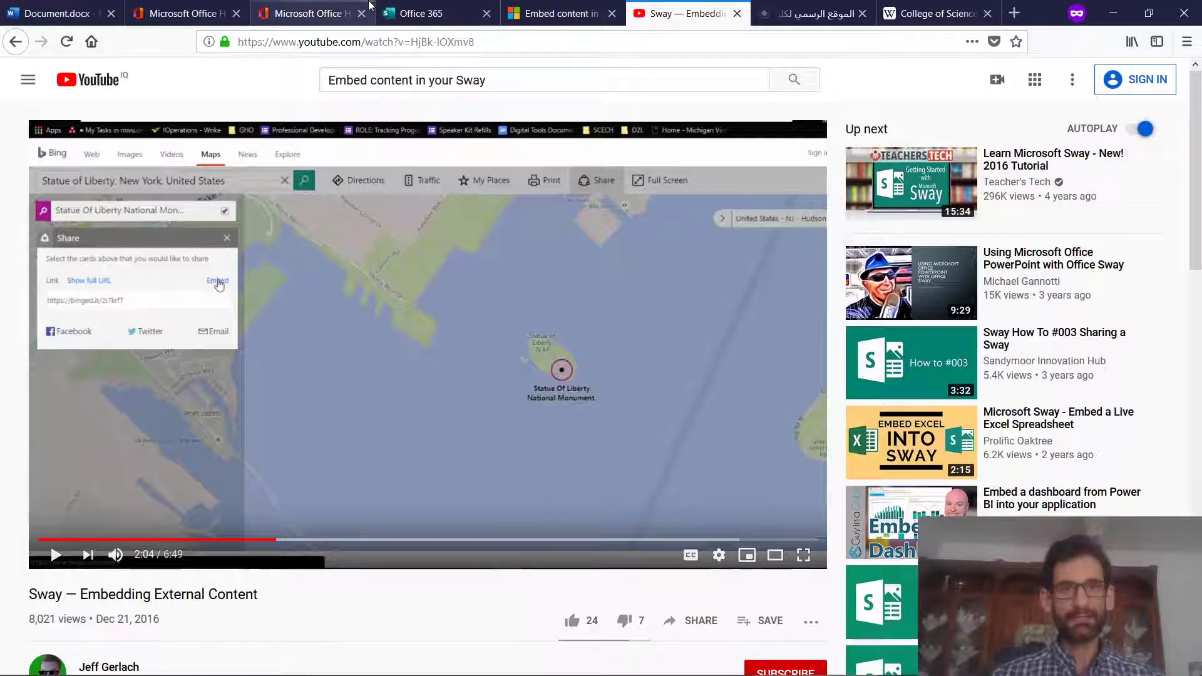
click(329, 17)
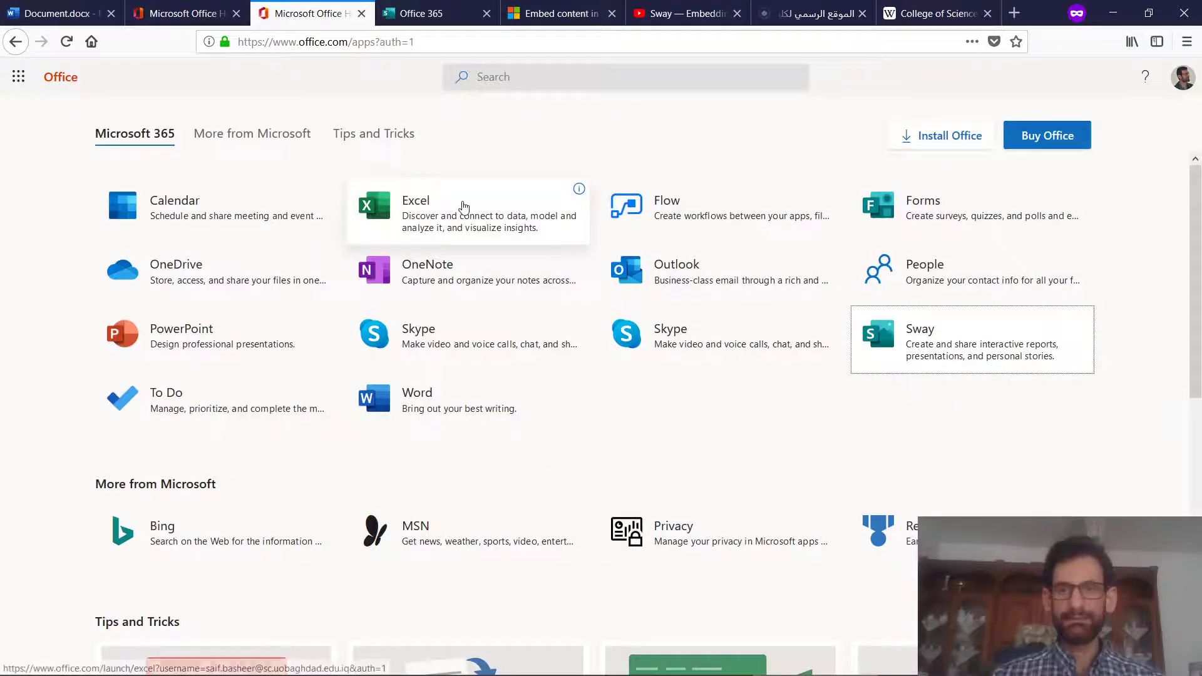
click(431, 12)
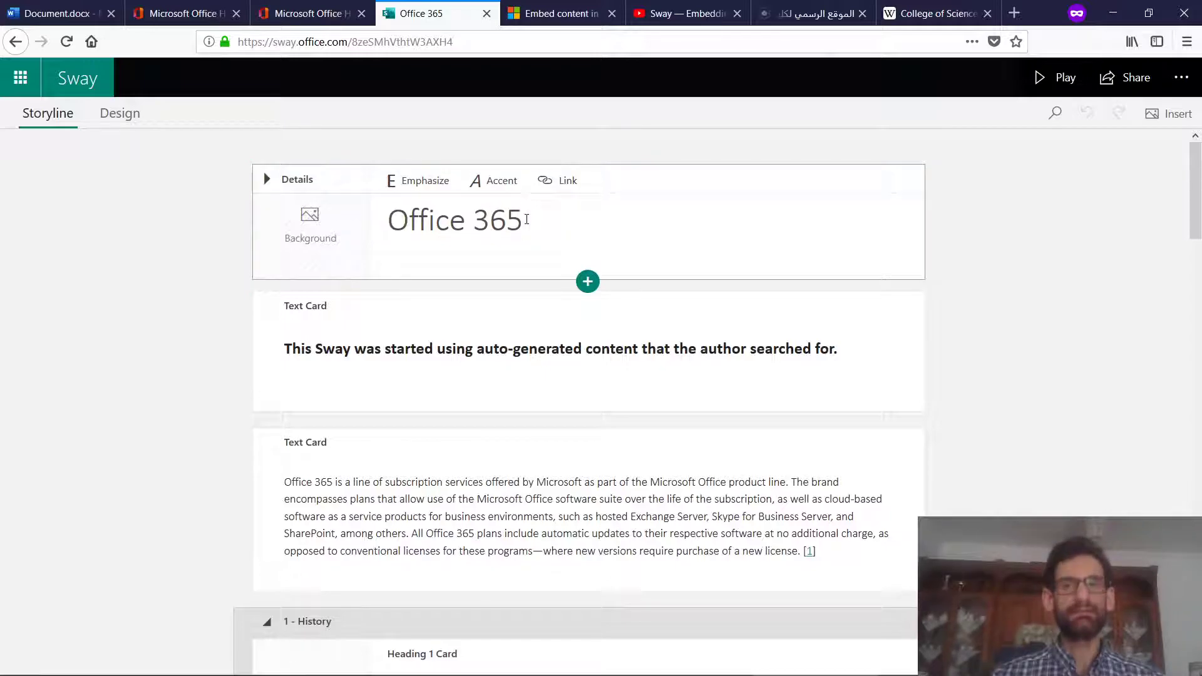
Look through the Office 365 storyline, from the title card through the Features, Plans and Reception sections, and return to the title
click(454, 219)
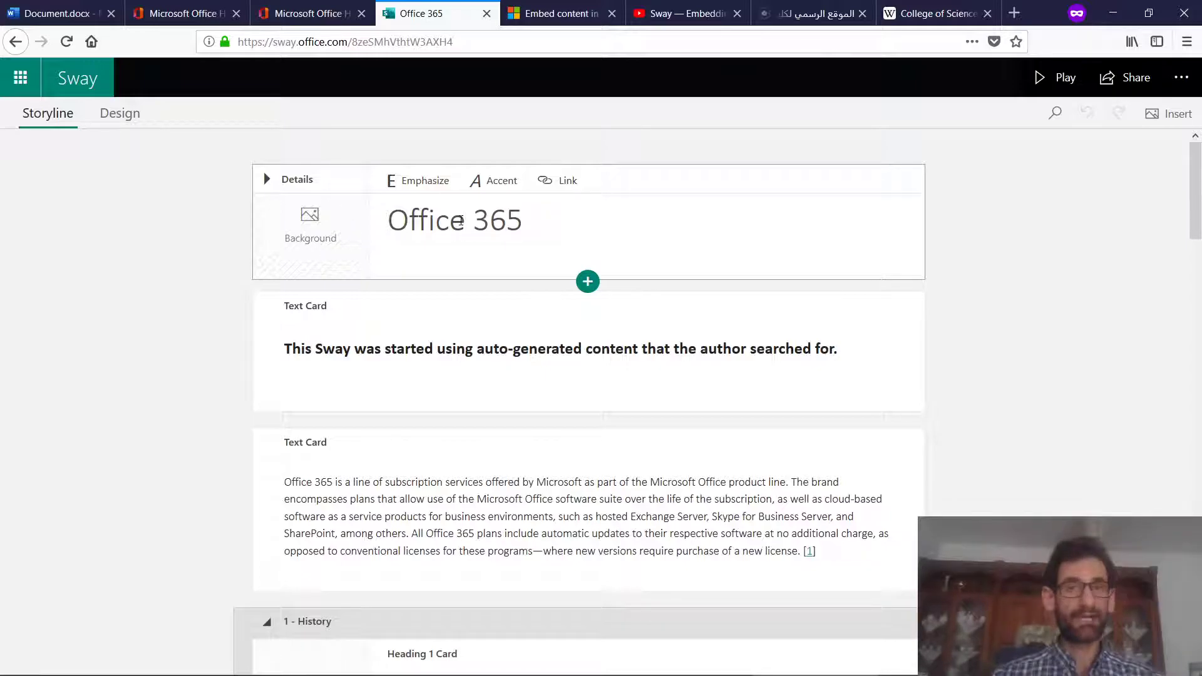
click(460, 220)
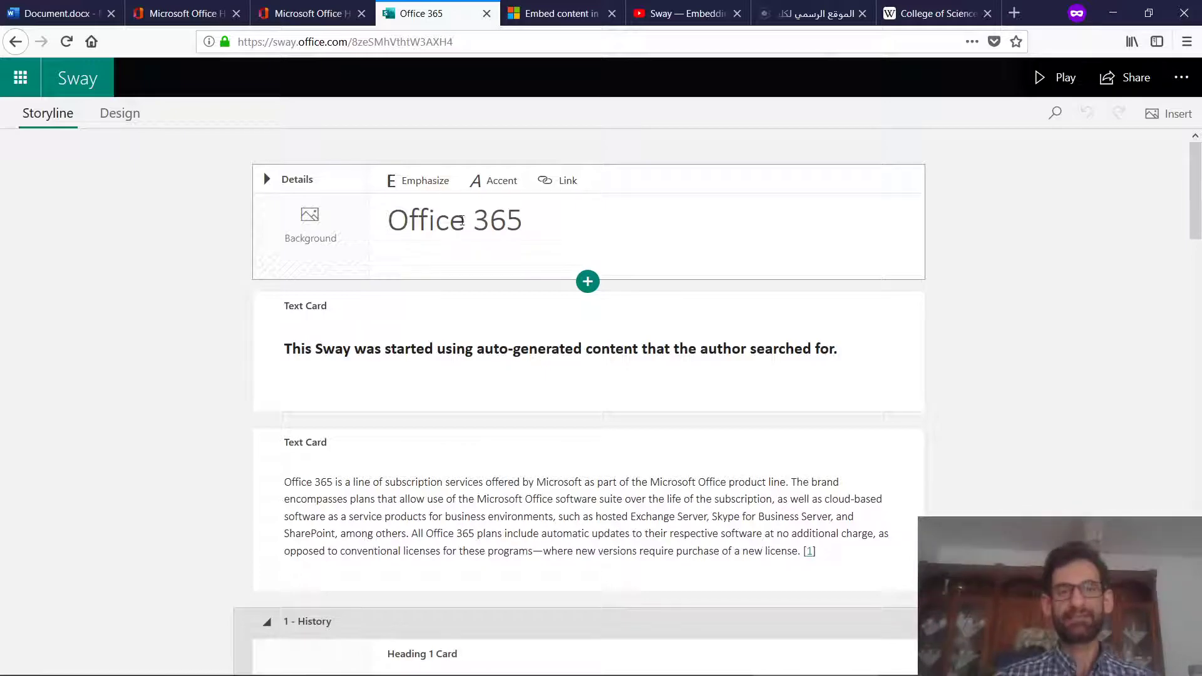
click(322, 298)
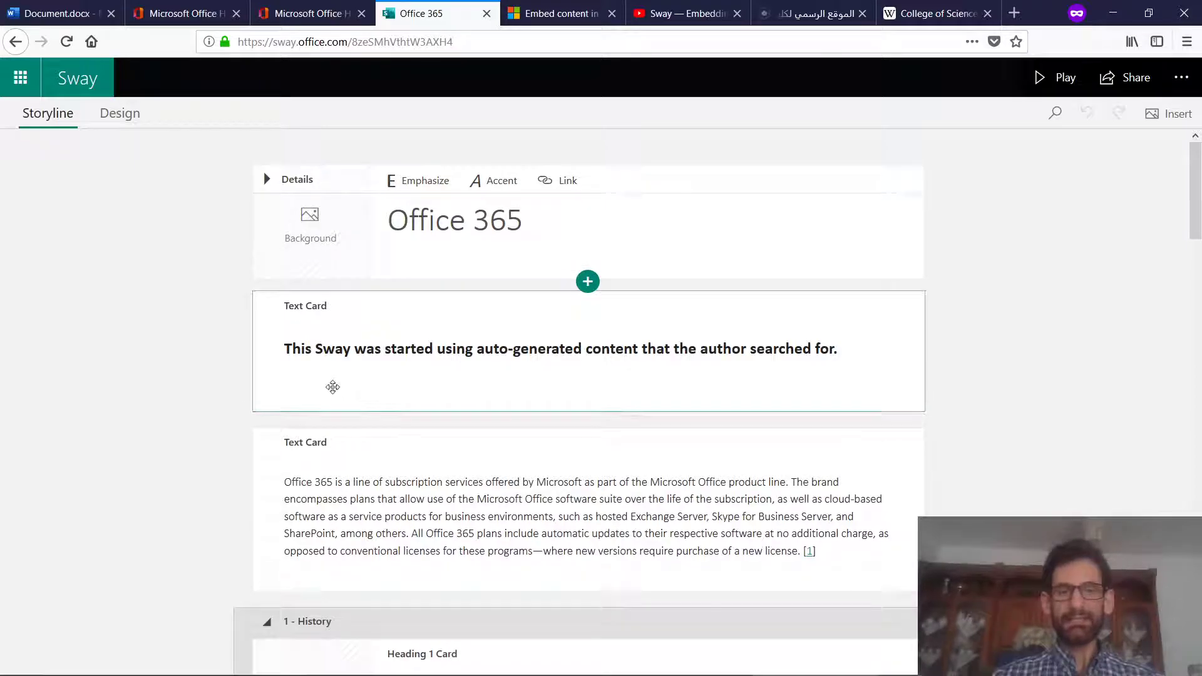
scroll(364, 378, down, 1)
scroll(363, 378, down, 3)
scroll(364, 382, down, 9)
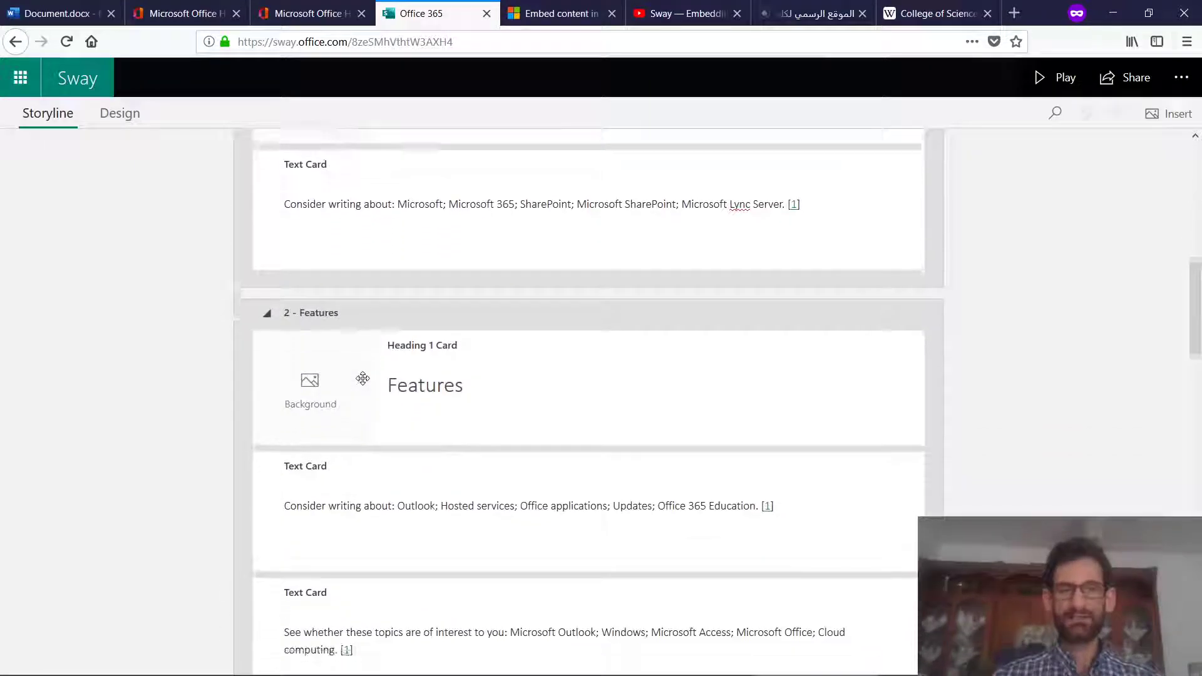
scroll(365, 385, down, 15)
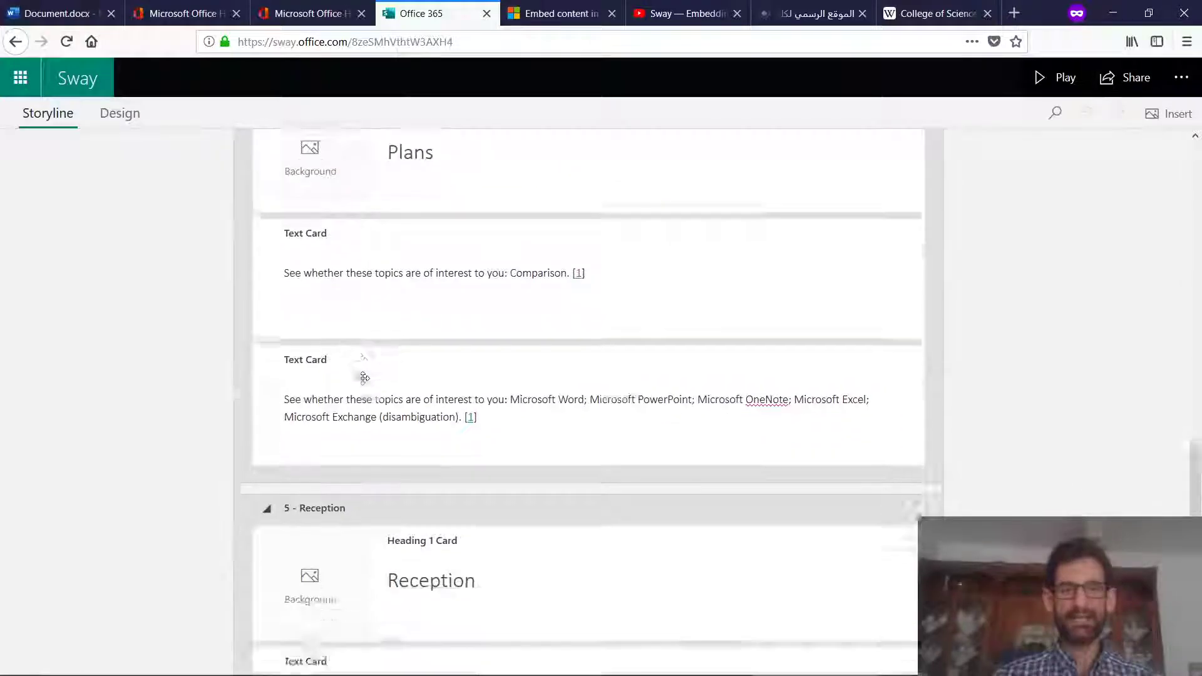
scroll(364, 382, down, 5)
scroll(364, 379, up, 20)
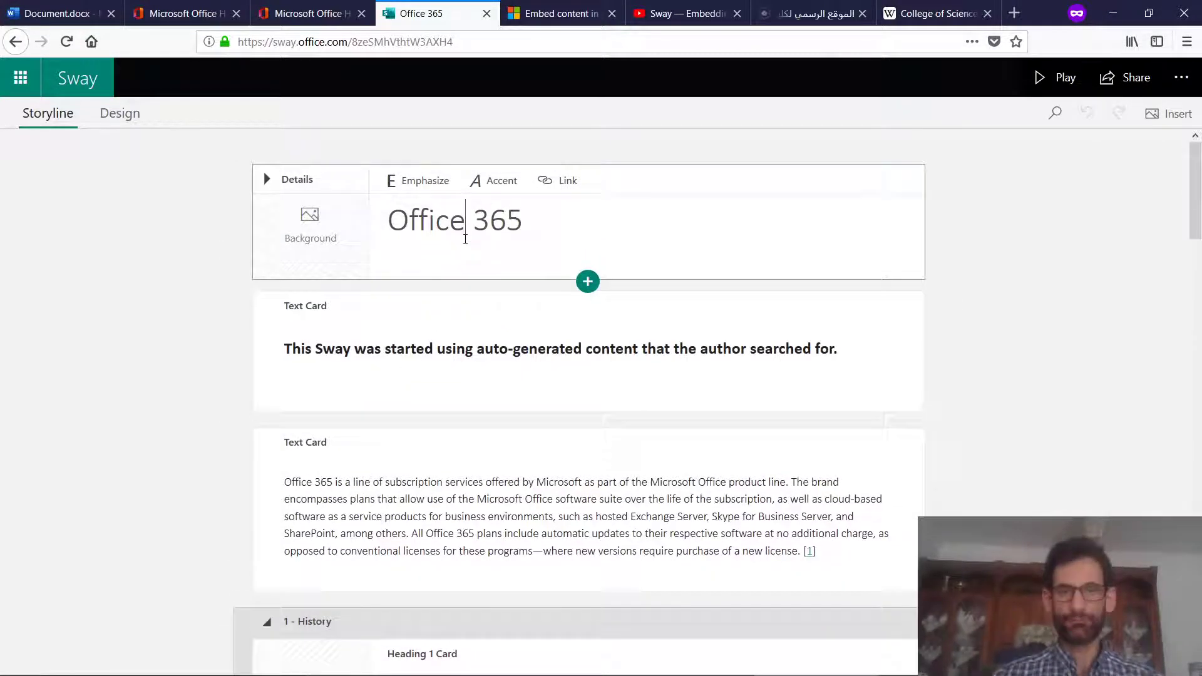
Delete the text card below the title that says the Sway was started using auto-generated content
click(405, 354)
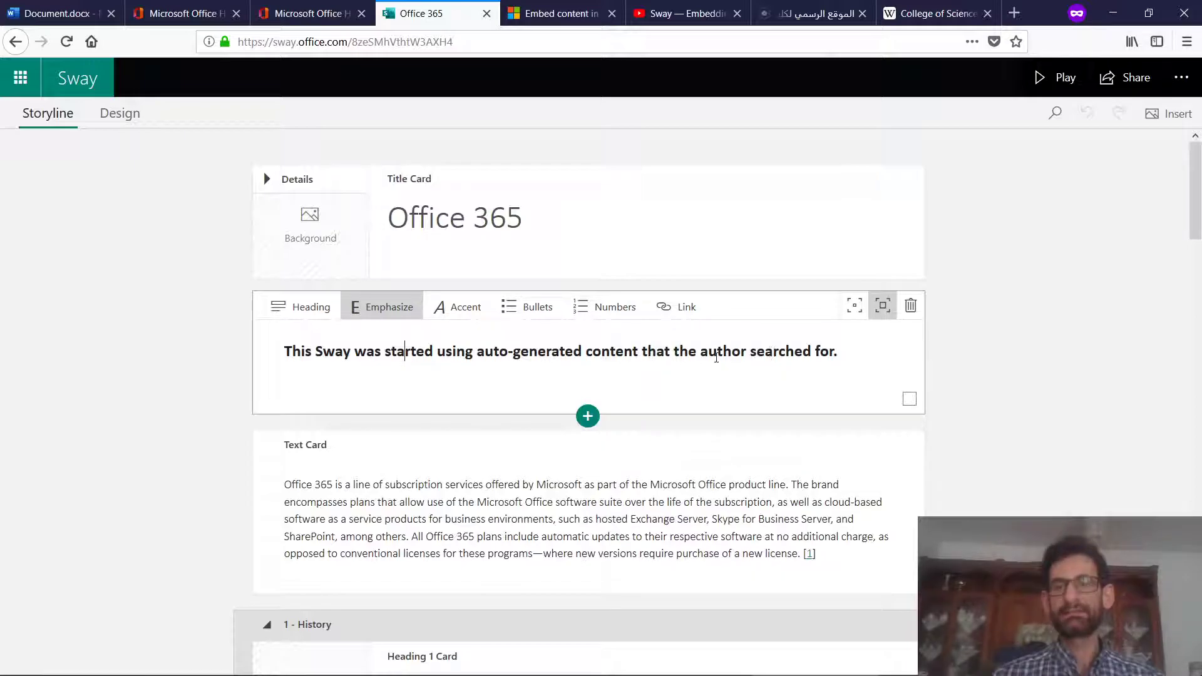
click(679, 350)
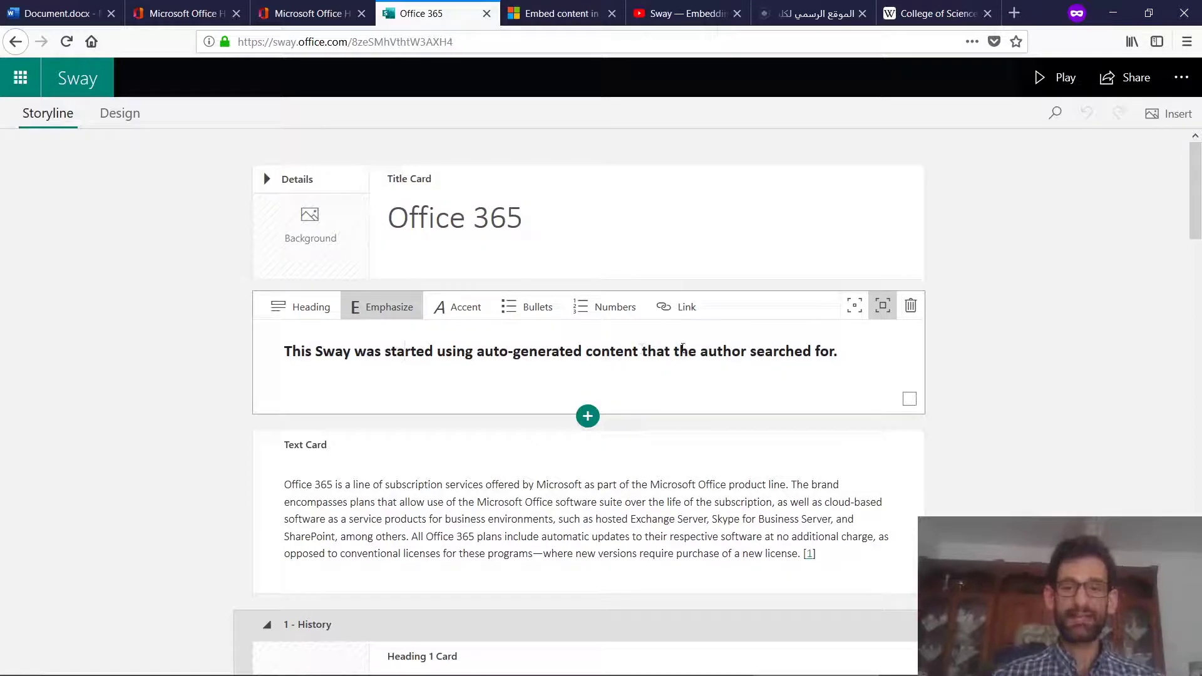
click(909, 306)
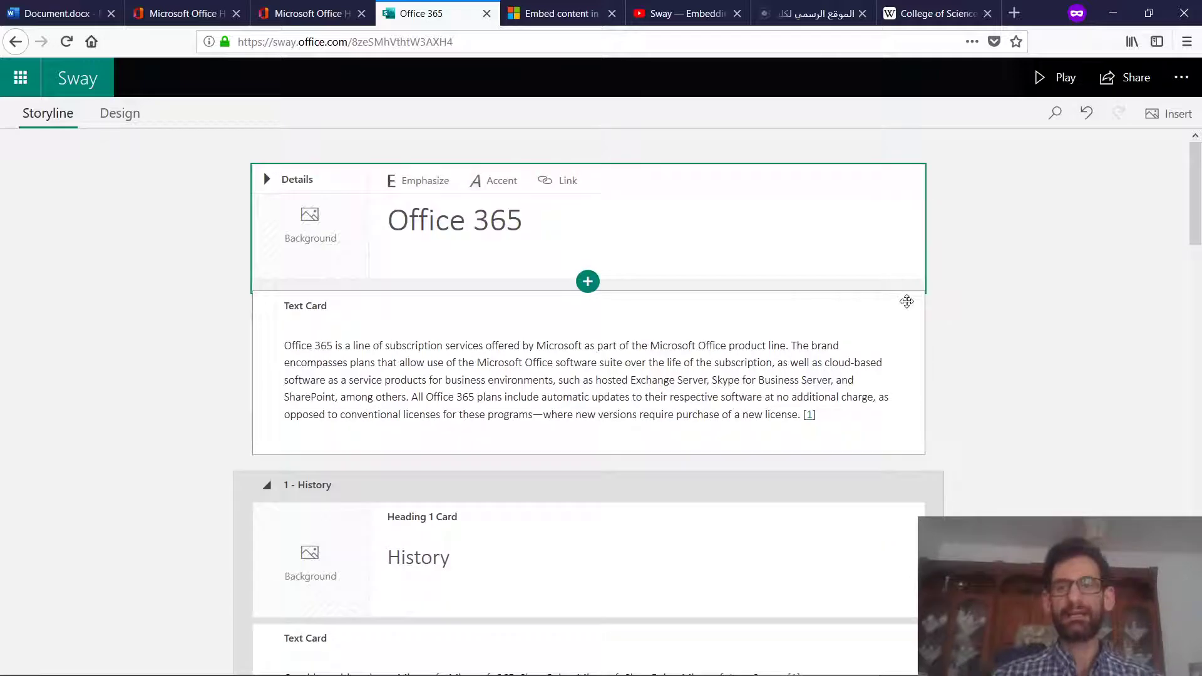
click(588, 319)
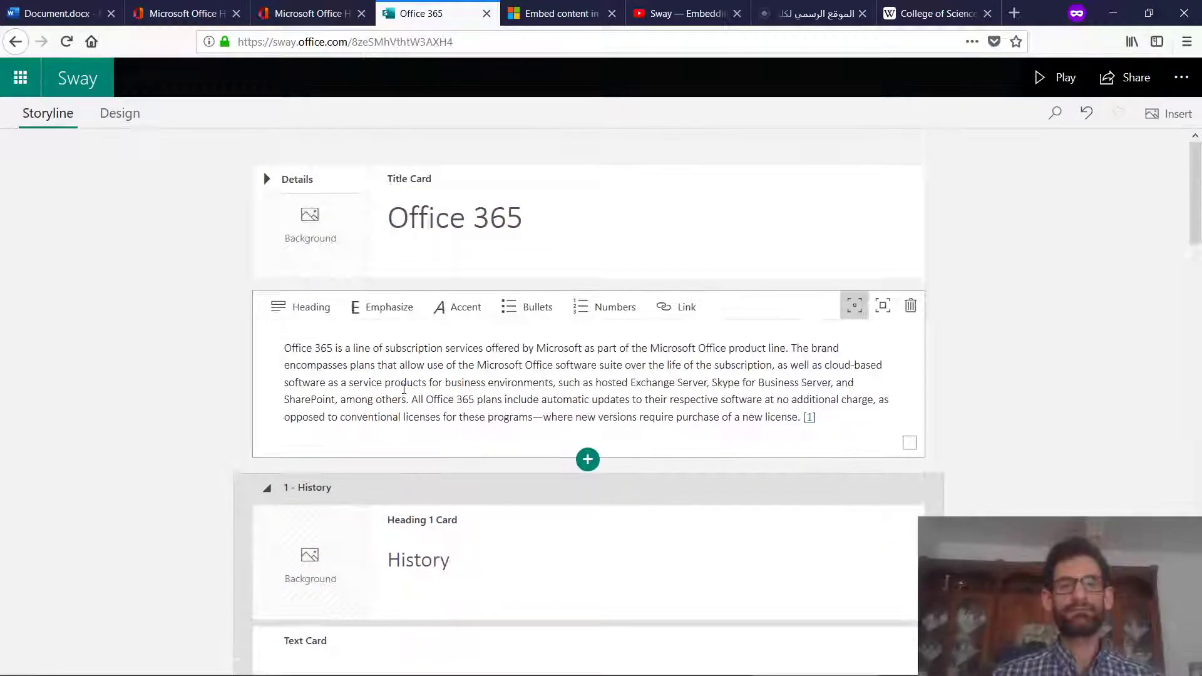
scroll(403, 389, down, 10)
scroll(404, 389, up, 10)
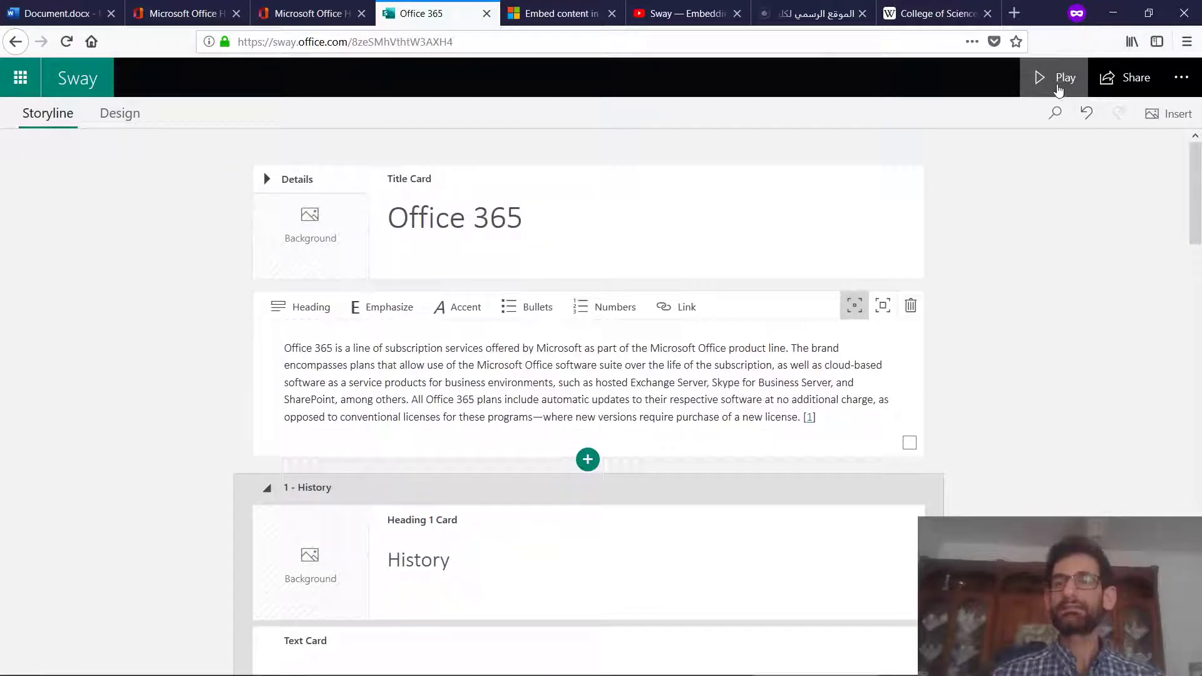
Play the Sway and look through the introduction, History and Features sections, then go back to the introduction
click(1044, 79)
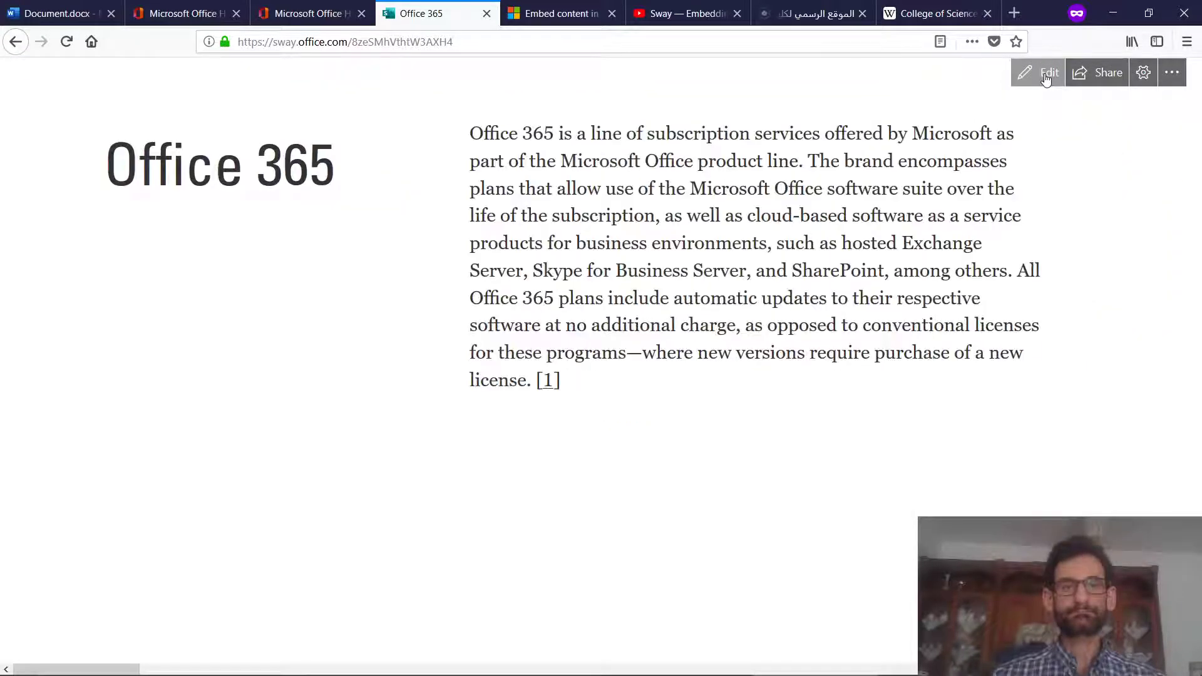
scroll(395, 283, down, 1)
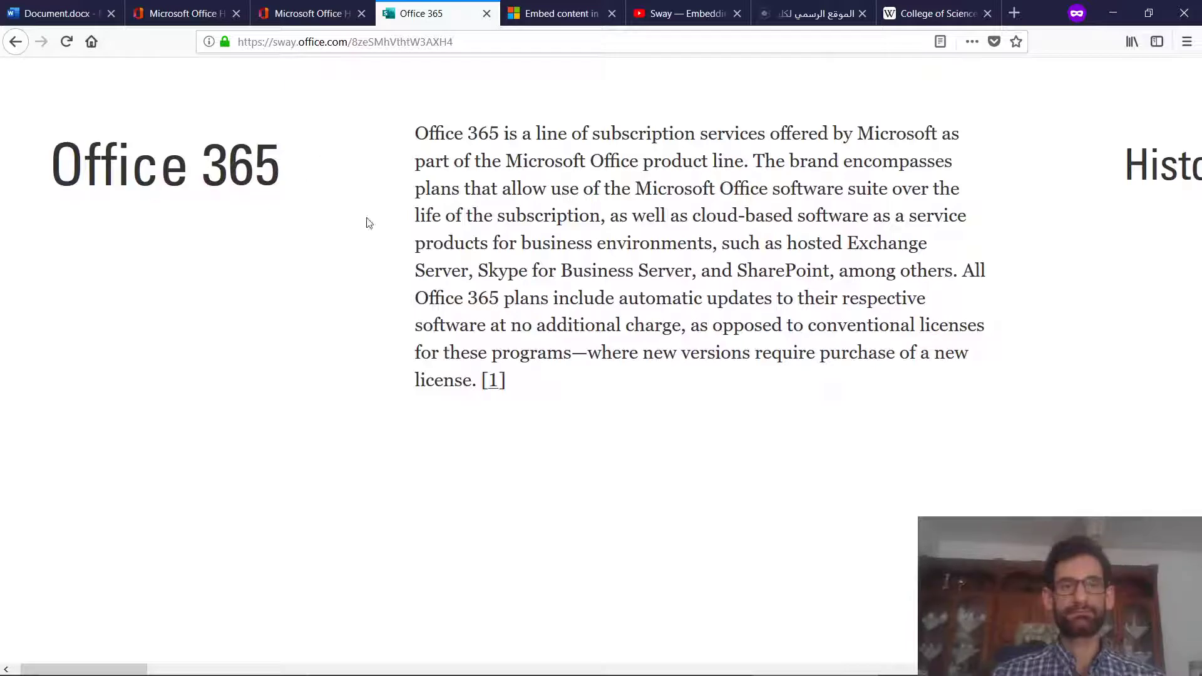
scroll(606, 236, down, 5)
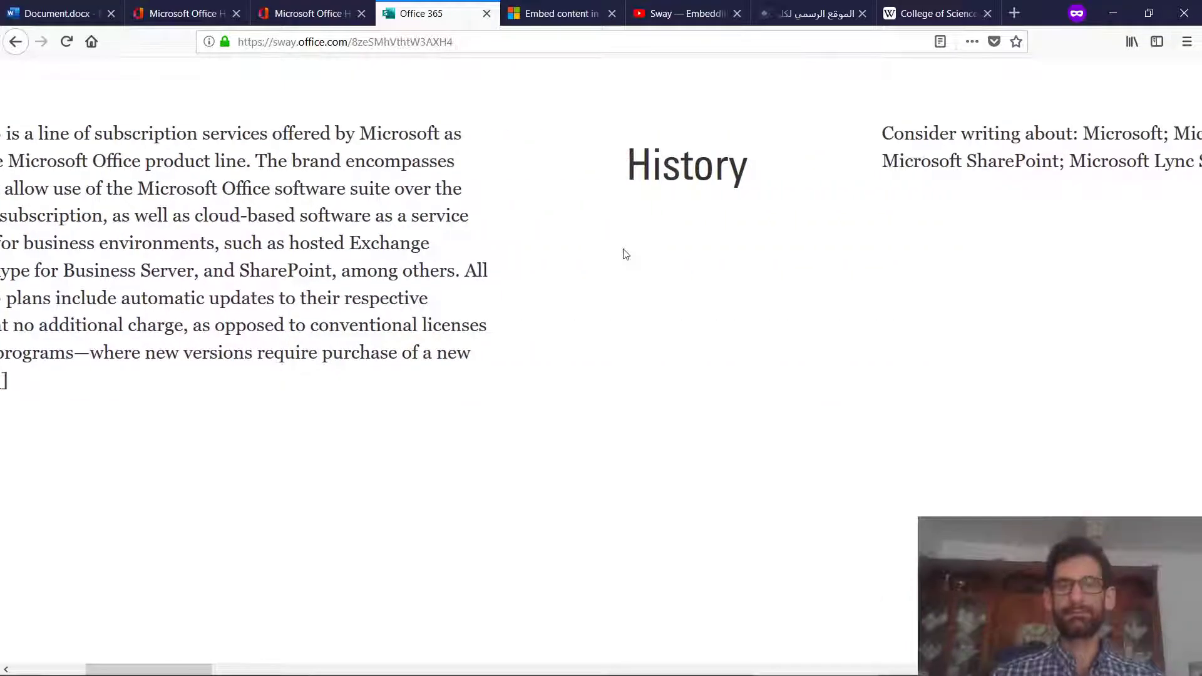
scroll(625, 253, down, 6)
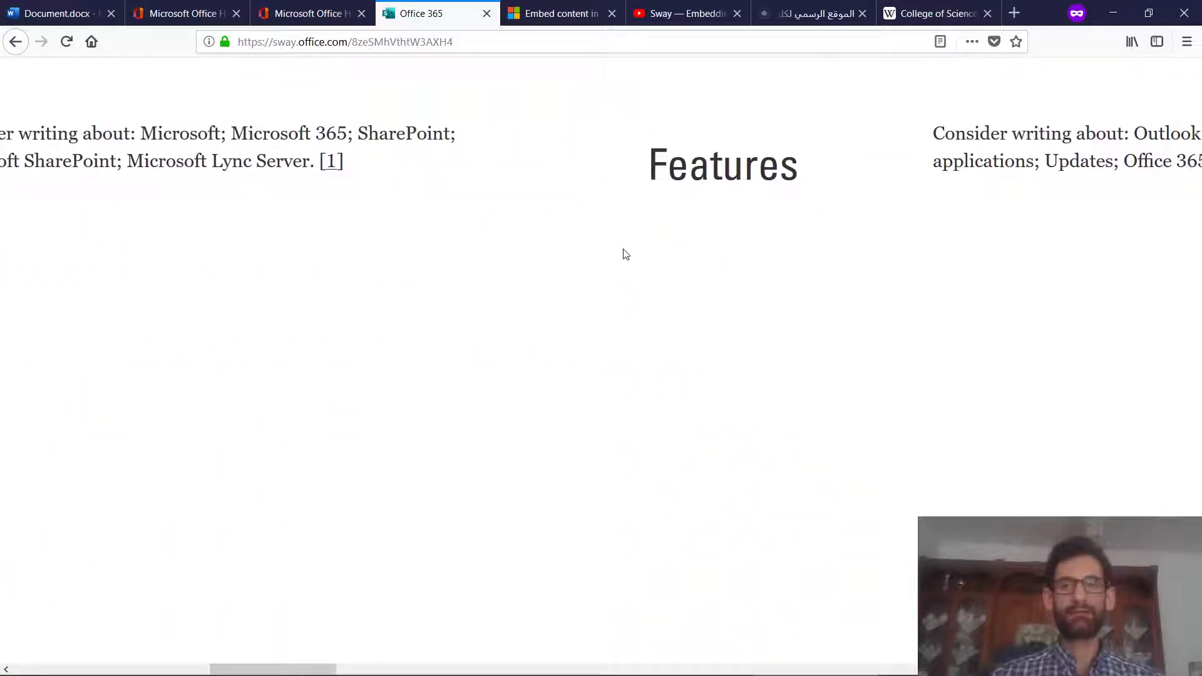
scroll(625, 253, up, 10)
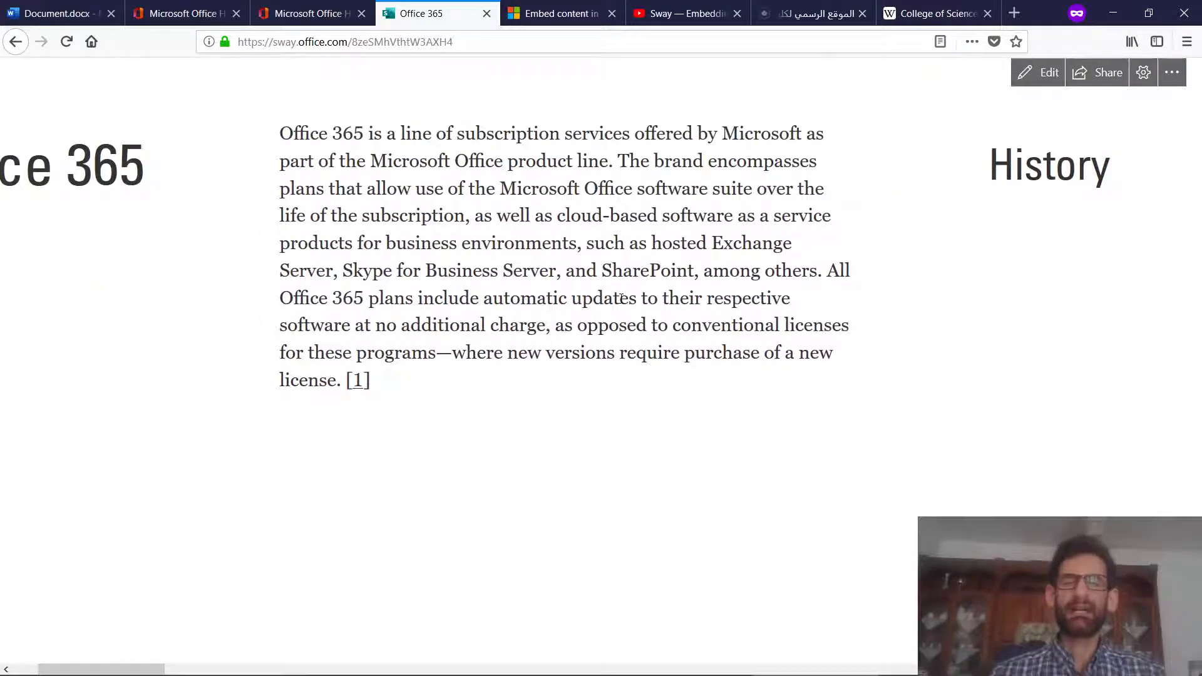
scroll(622, 298, up, 2)
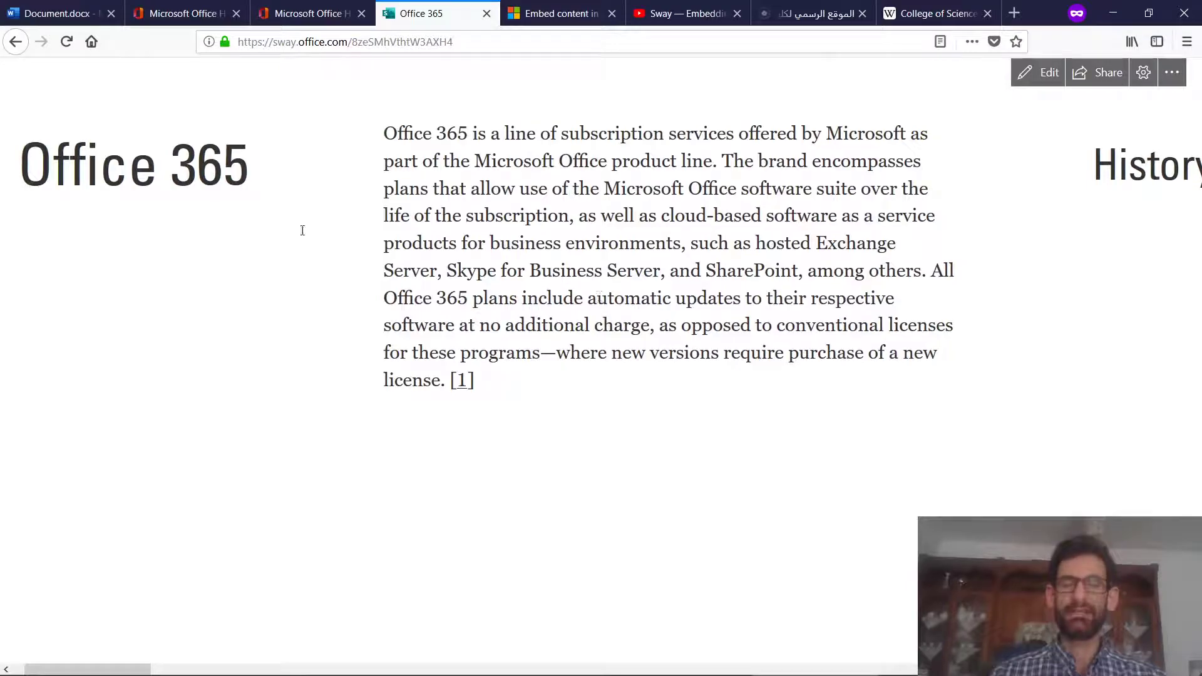
View the played Sway through Security and Plans to the Wikipedia source link and closing note, and return to editing the storyline
scroll(537, 188, down, 15)
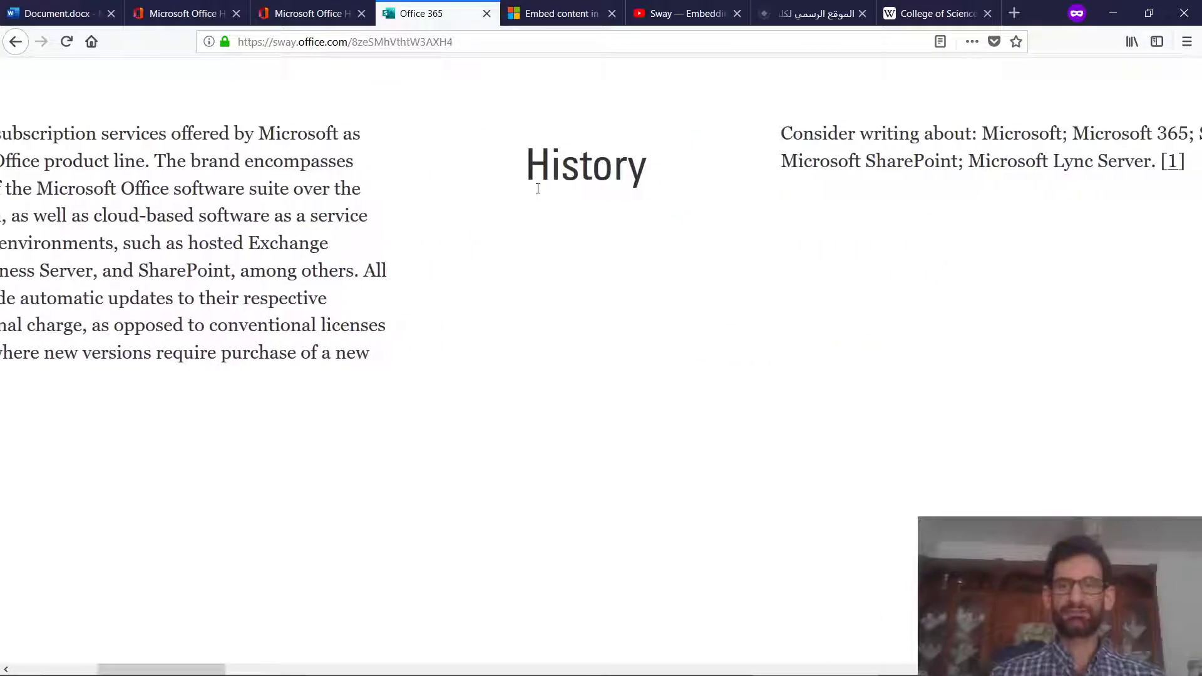
scroll(459, 204, down, 15)
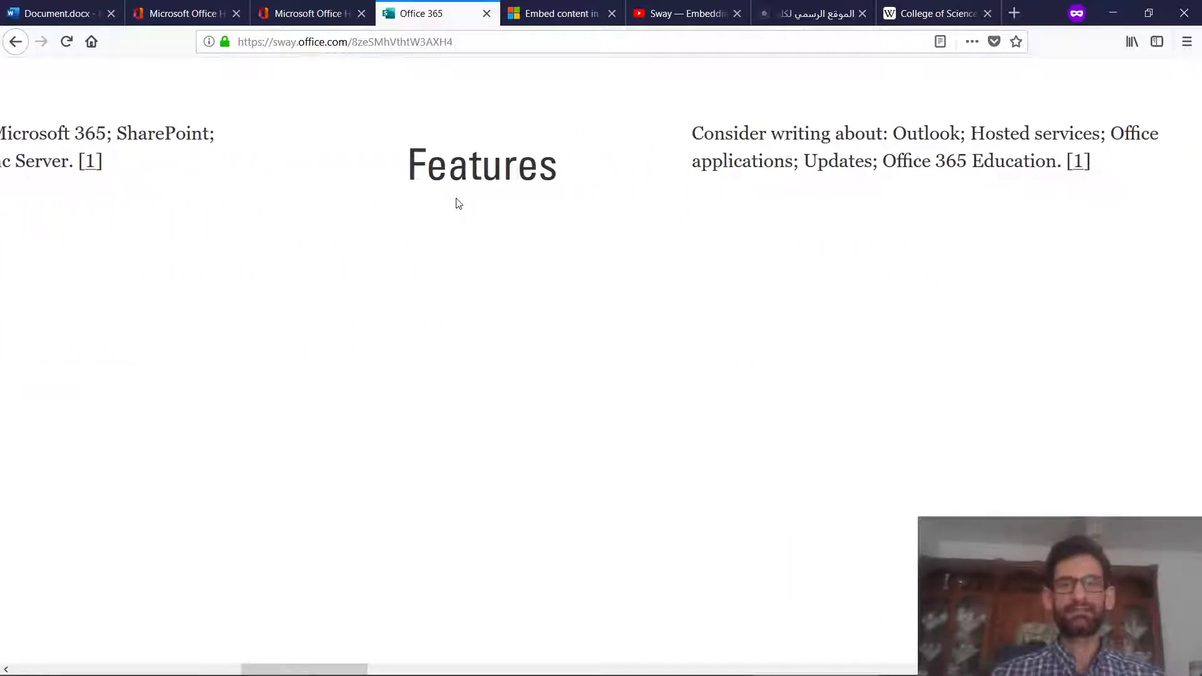
scroll(459, 203, down, 10)
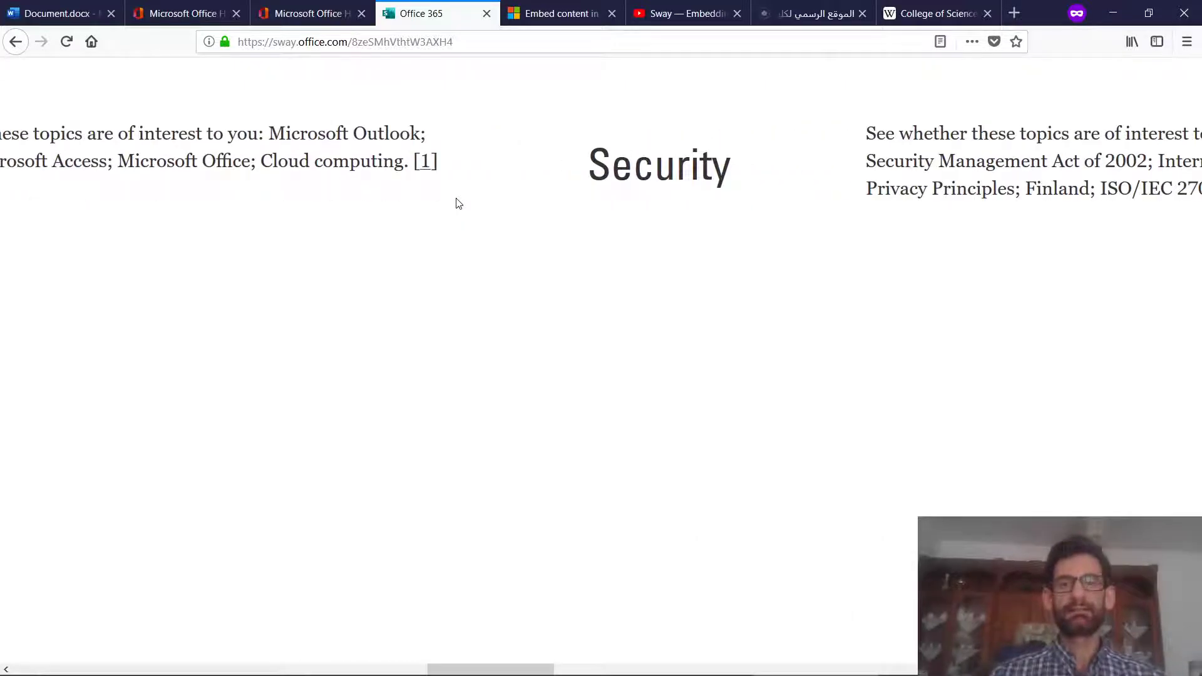
scroll(459, 203, down, 15)
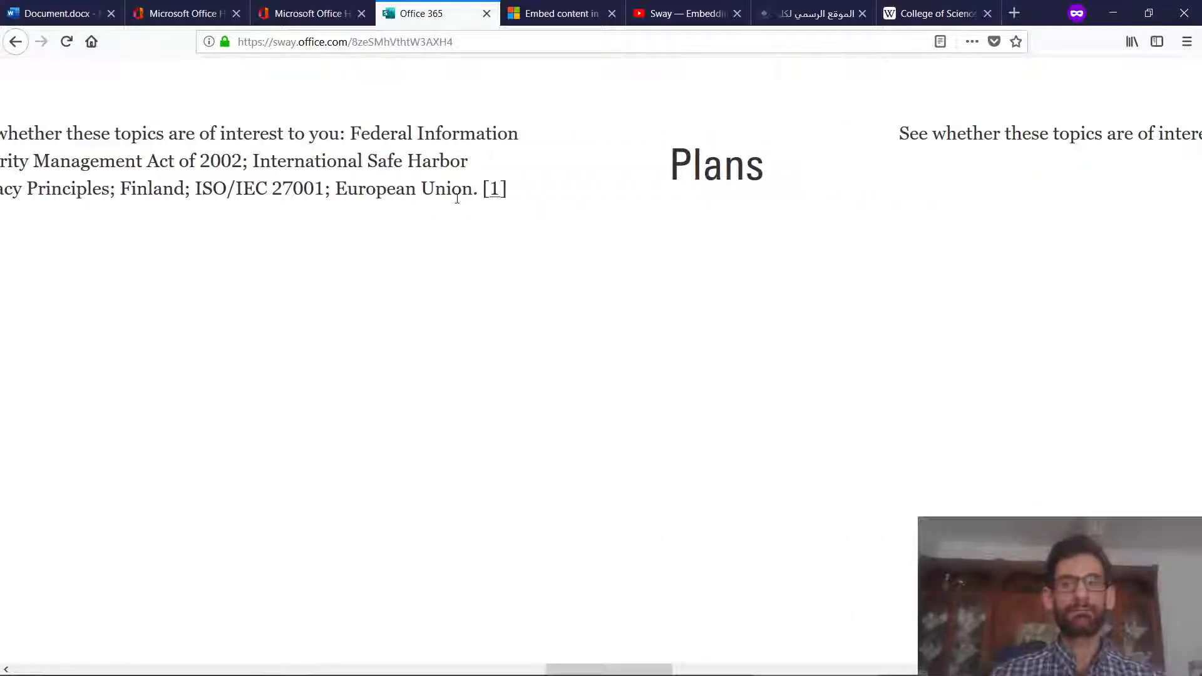
scroll(458, 204, down, 10)
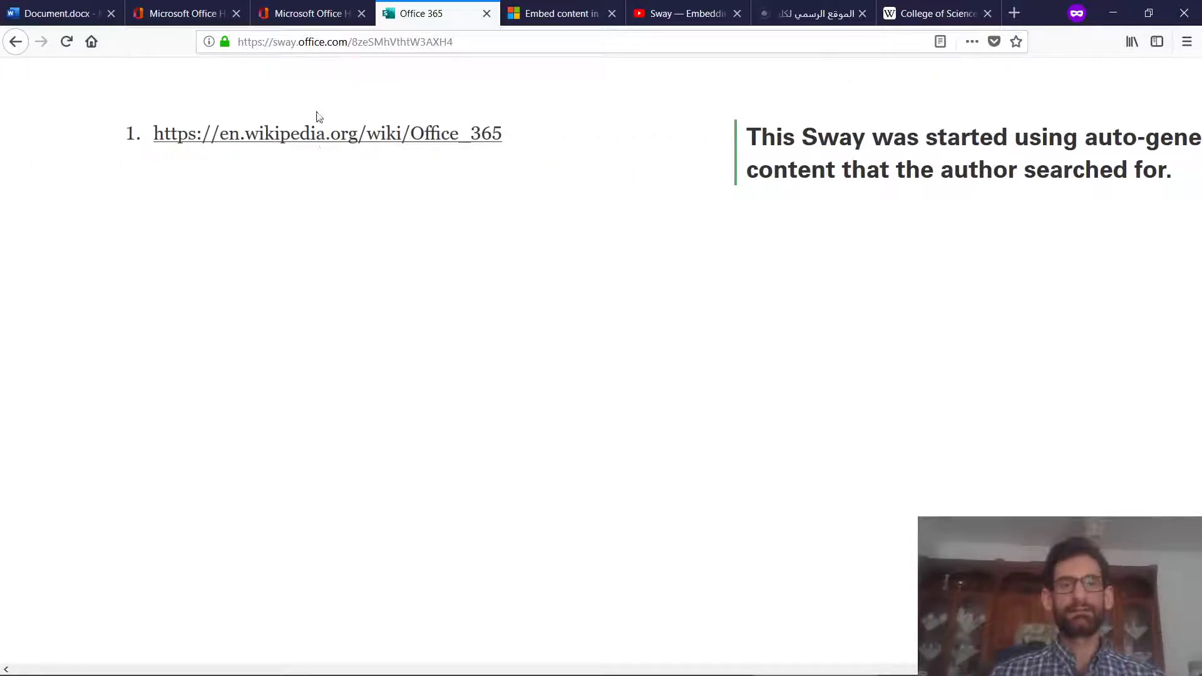
scroll(710, 200, down, 3)
scroll(720, 216, up, 5)
scroll(729, 231, down, 5)
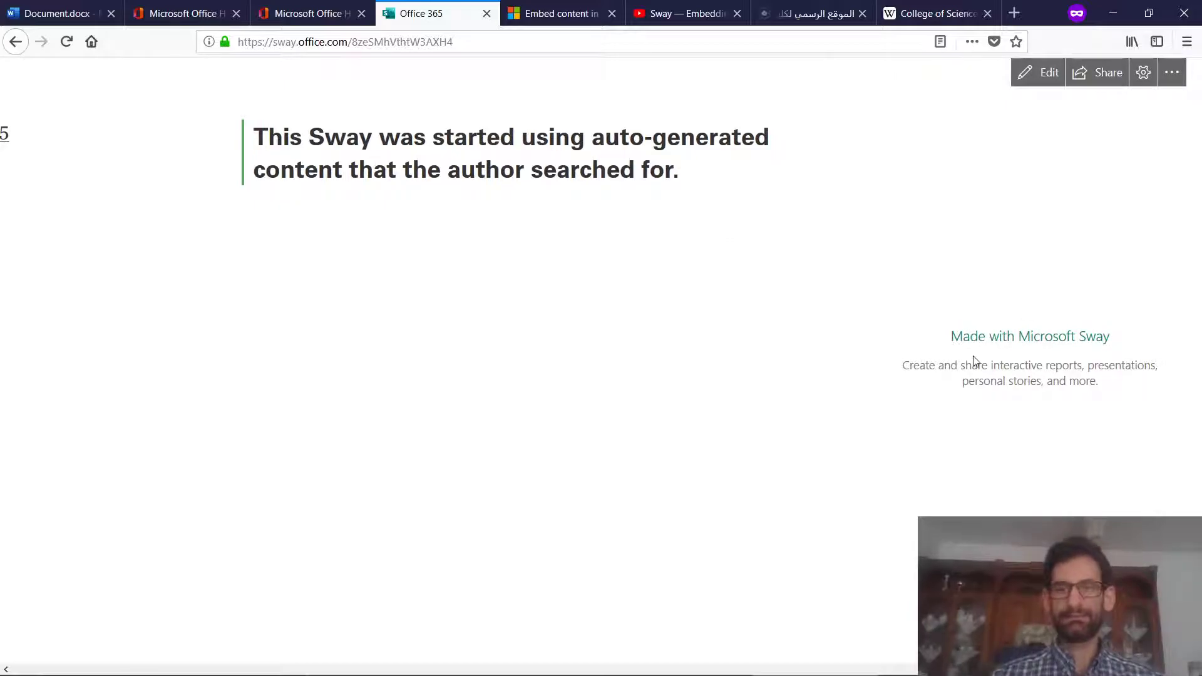
scroll(804, 350, up, 10)
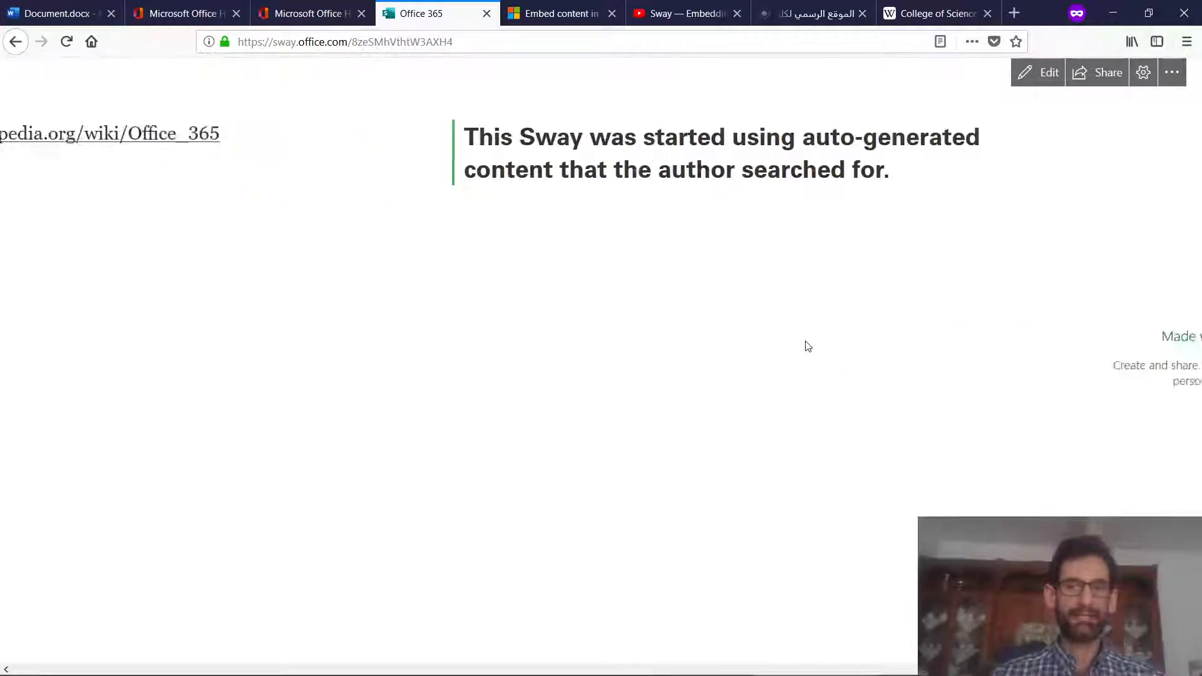
scroll(808, 346, up, 3)
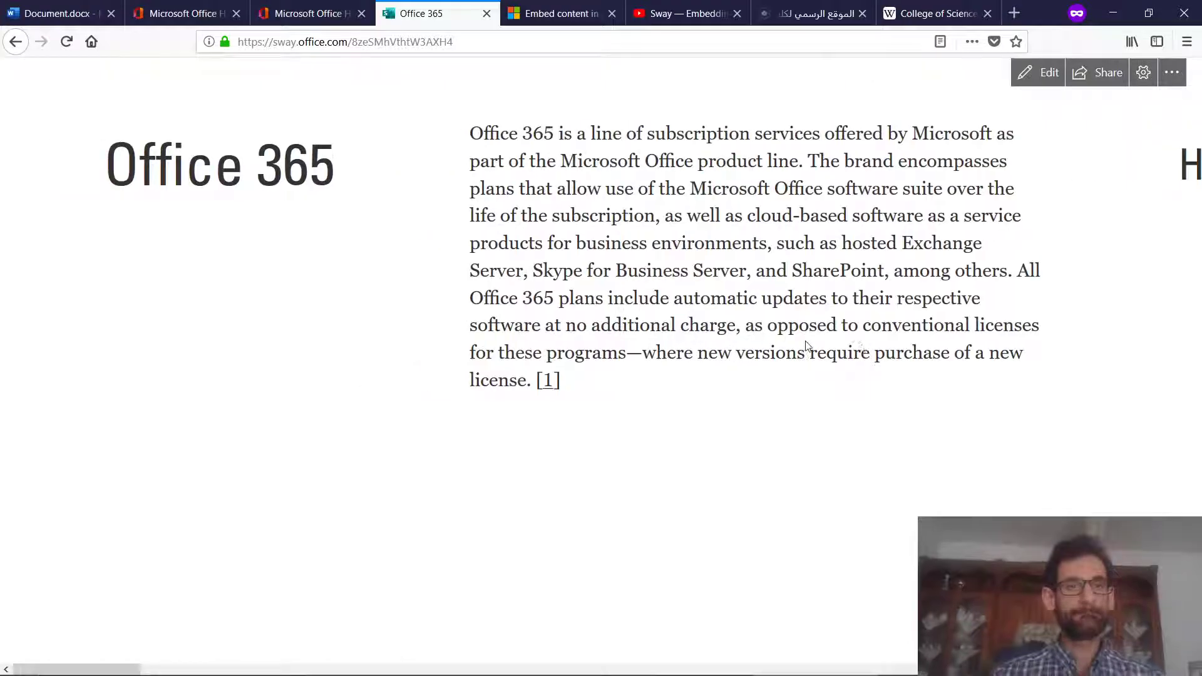
click(1044, 75)
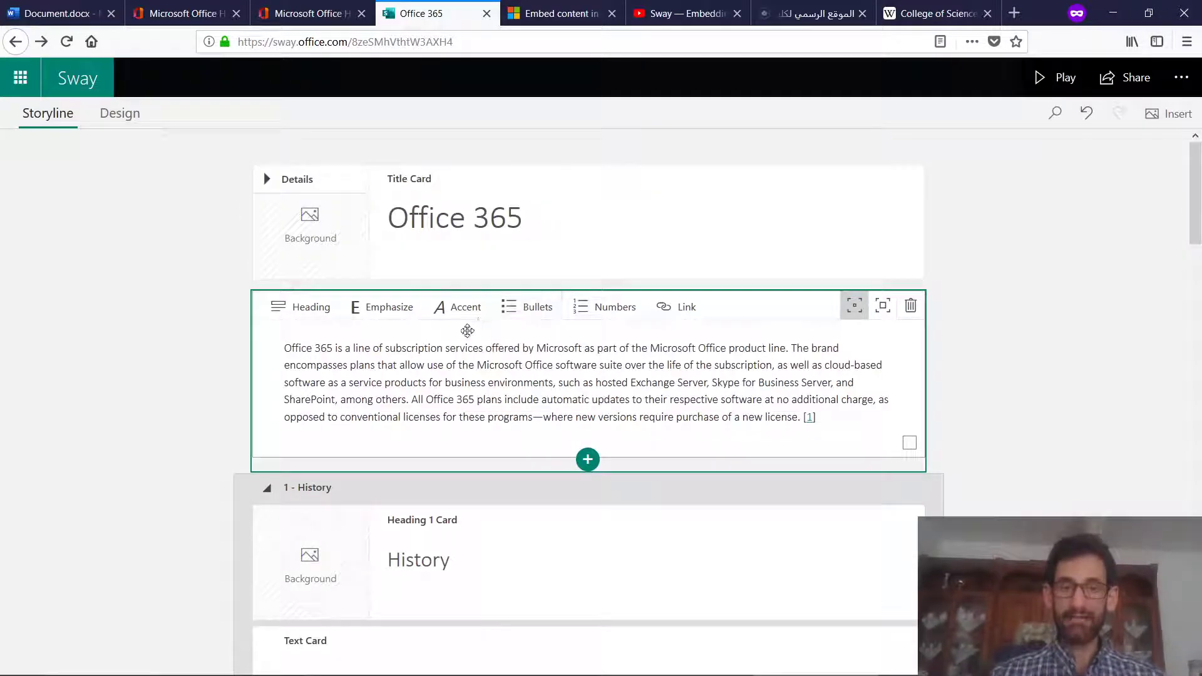
Apply both Emphasize and Accent formatting to the whole Office 365 title on the title card
click(482, 371)
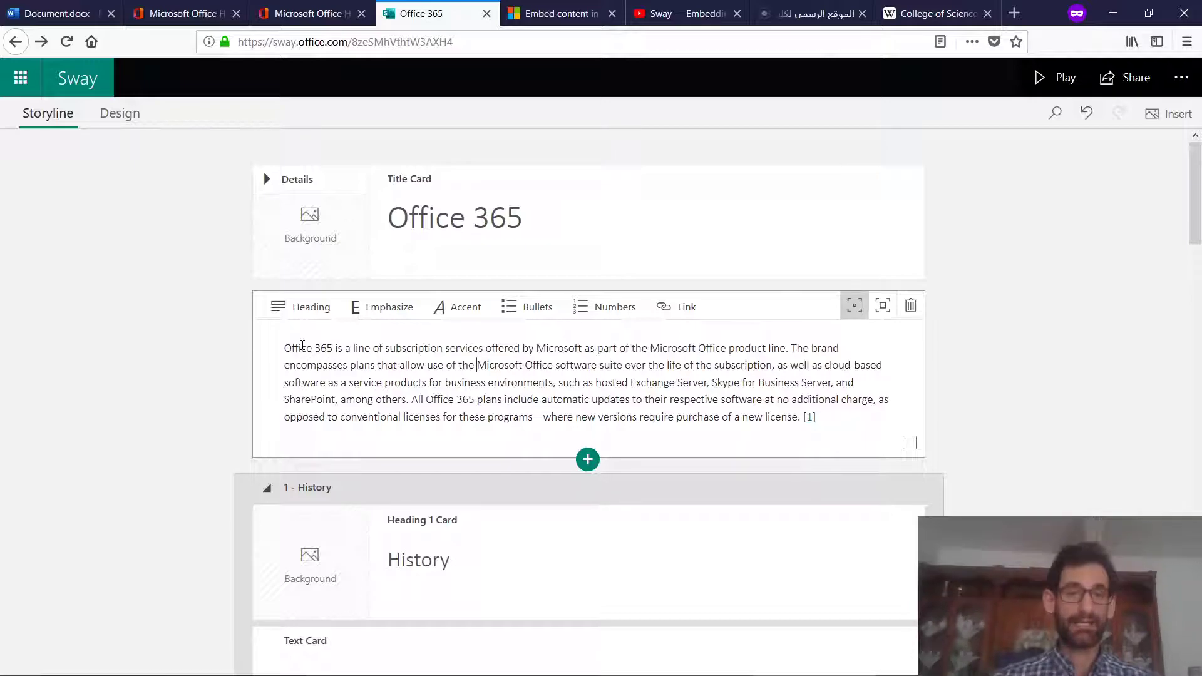
click(555, 217)
triple_click(544, 216)
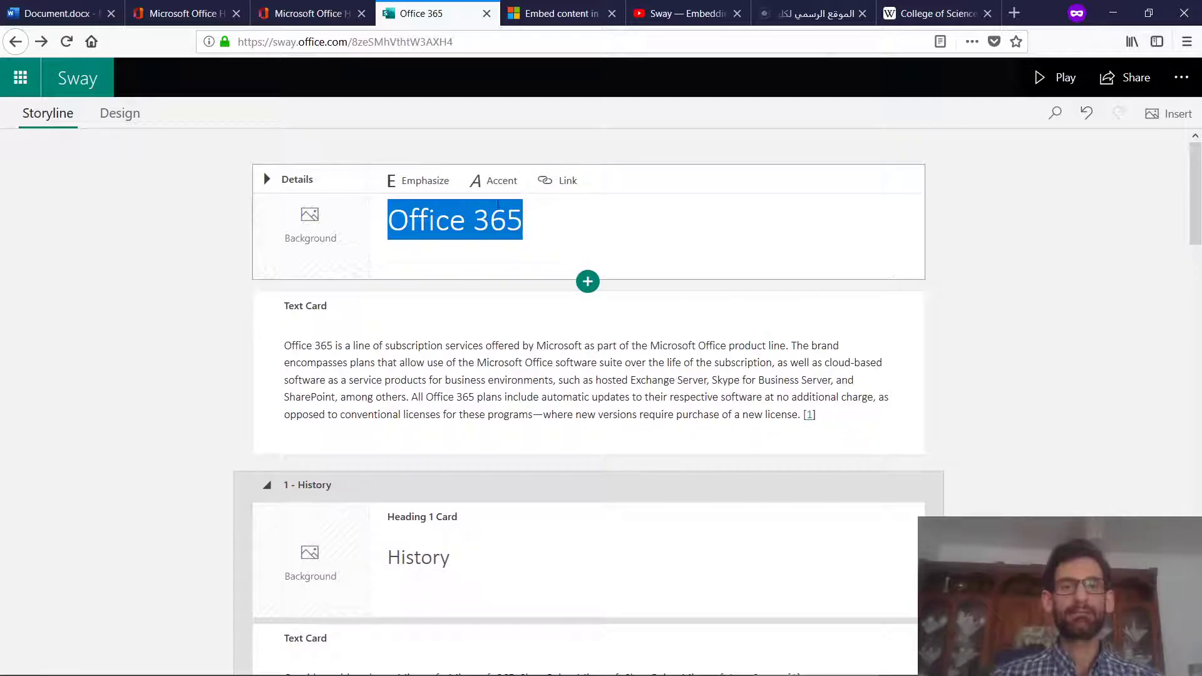
click(414, 180)
click(482, 181)
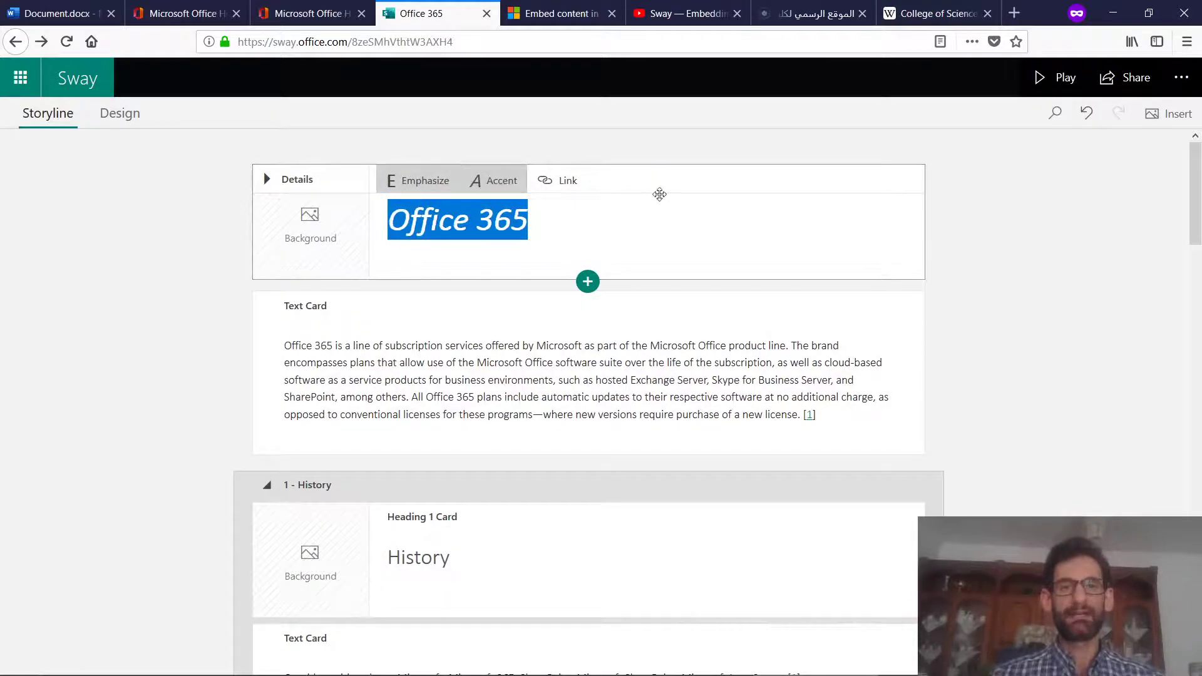
Preview the Sway with the formatted title by playing it, and return to editing the storyline
click(1043, 77)
scroll(650, 238, down, 3)
scroll(648, 240, down, 3)
scroll(668, 191, up, 4)
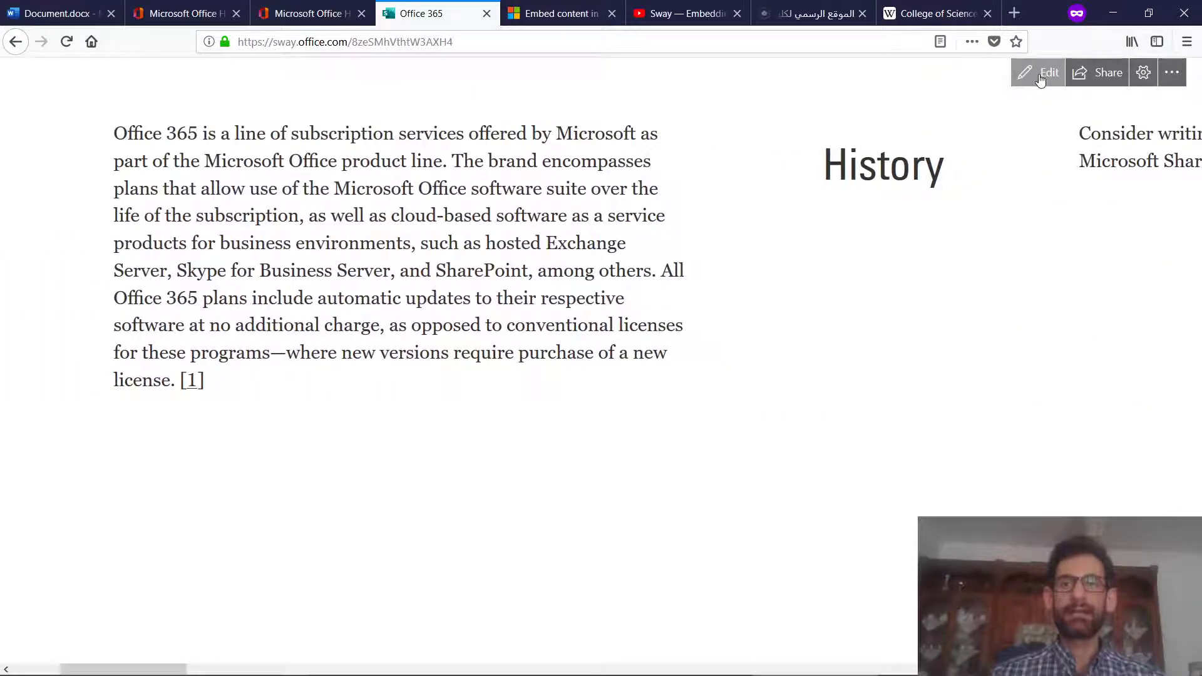
click(1040, 76)
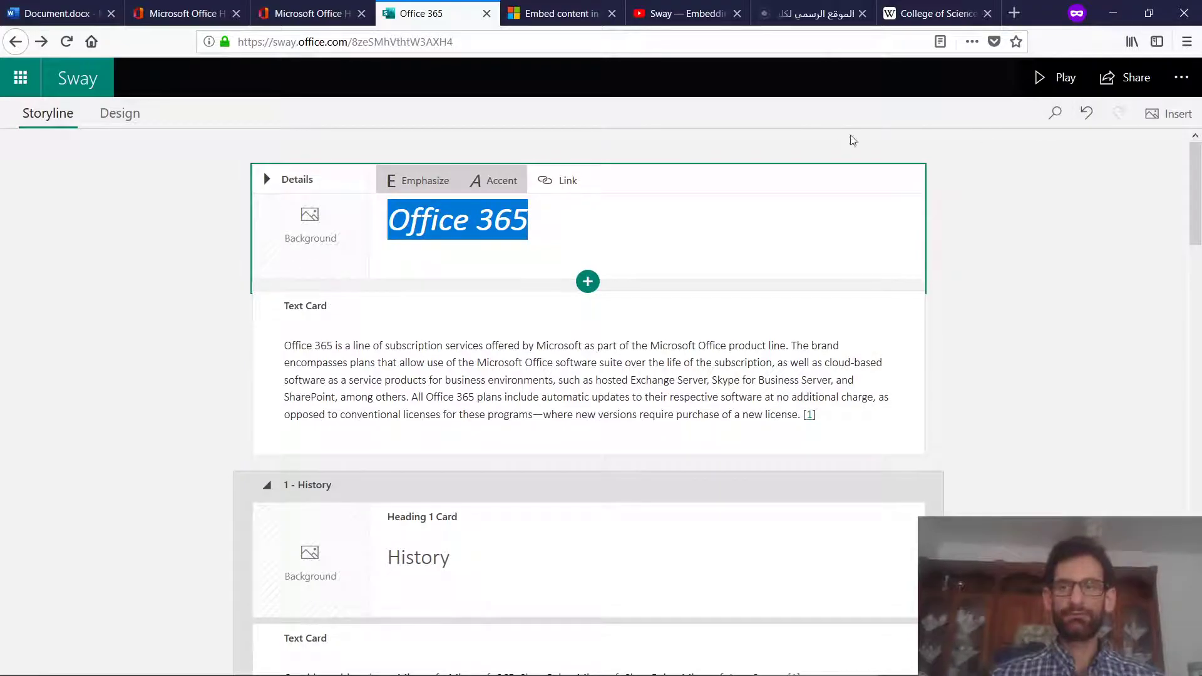
Show the Sway's design and apply the style that has a black heading block above a white body
click(115, 122)
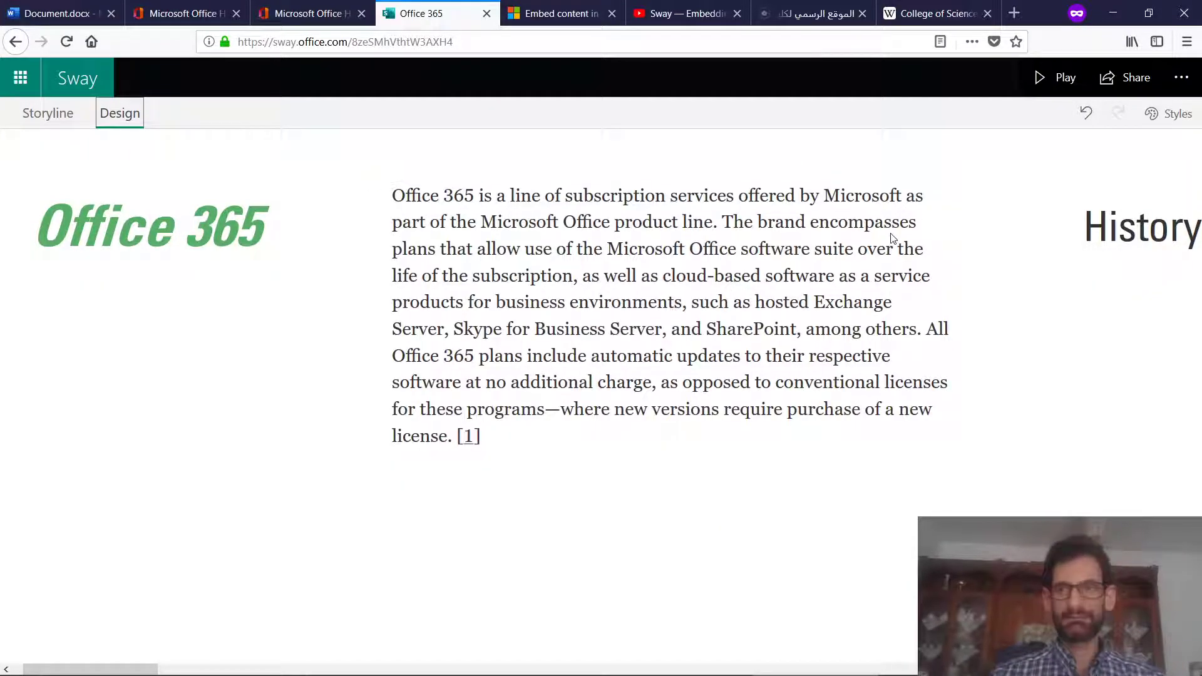
click(1180, 117)
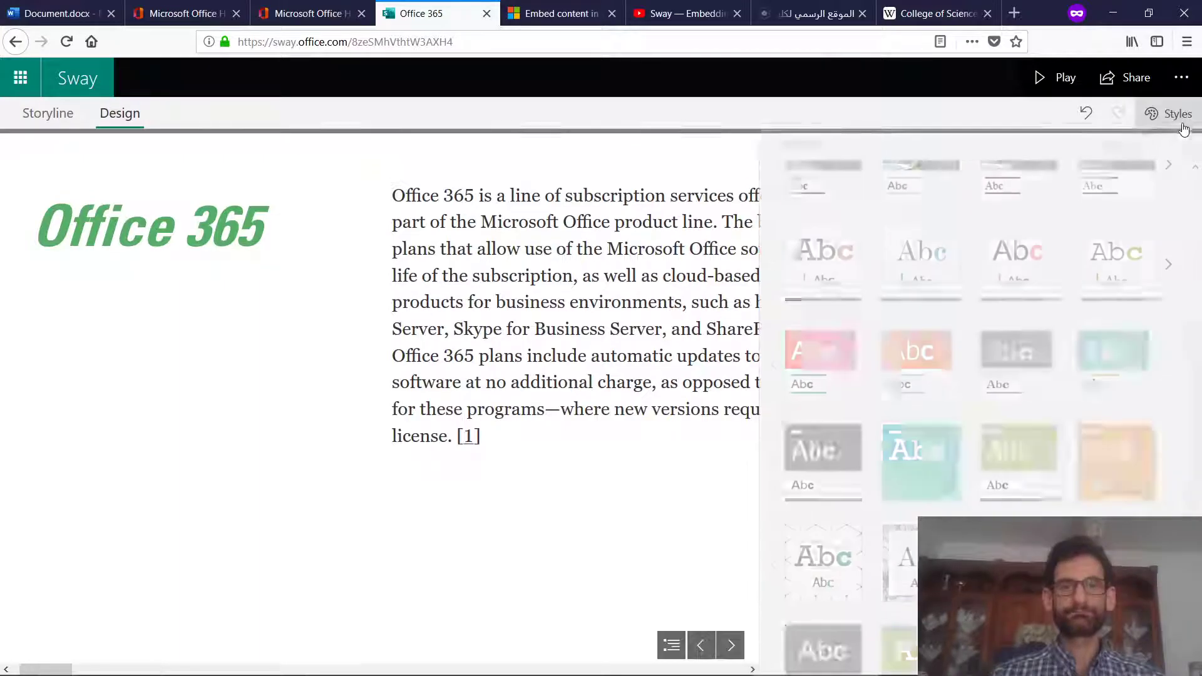
scroll(1029, 506, down, 3)
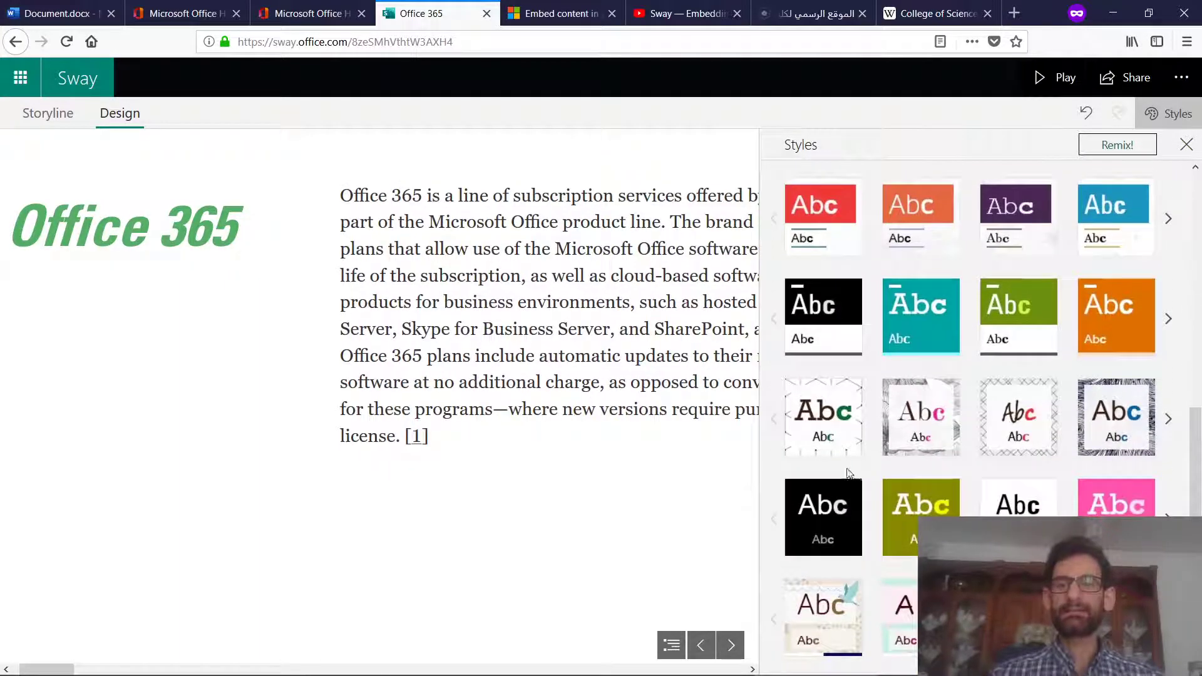
click(828, 332)
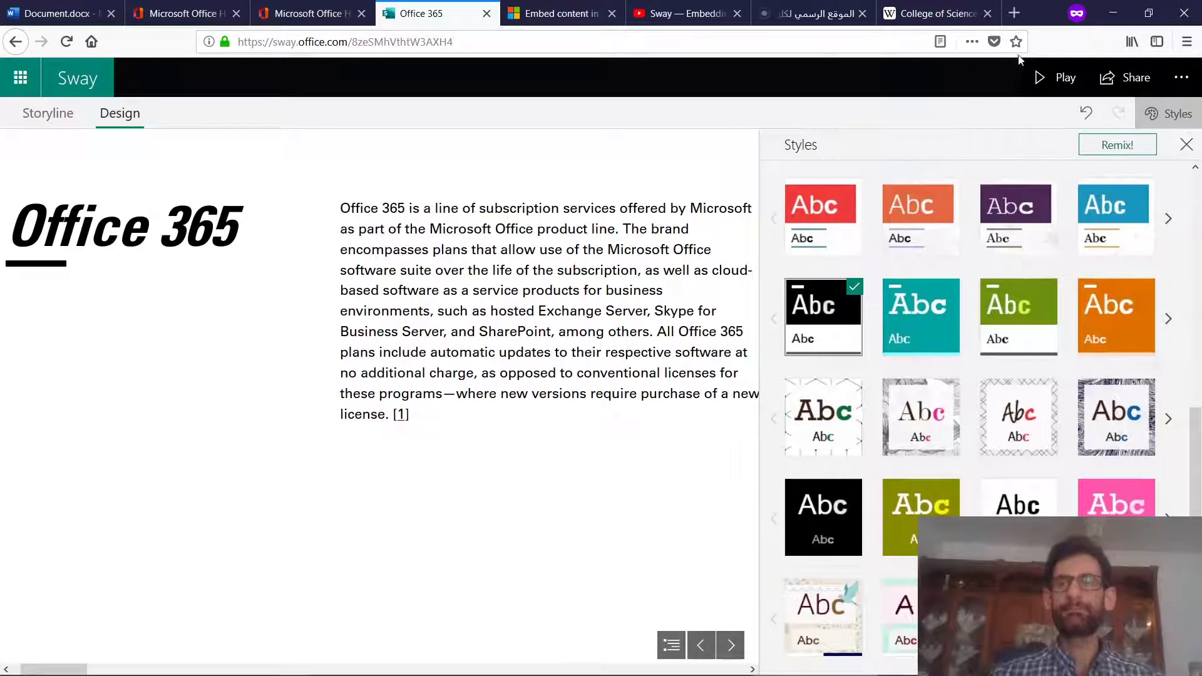
Play the restyled Sway and view its sections from the title through Plans in the default layout
click(1064, 79)
scroll(972, 260, down, 5)
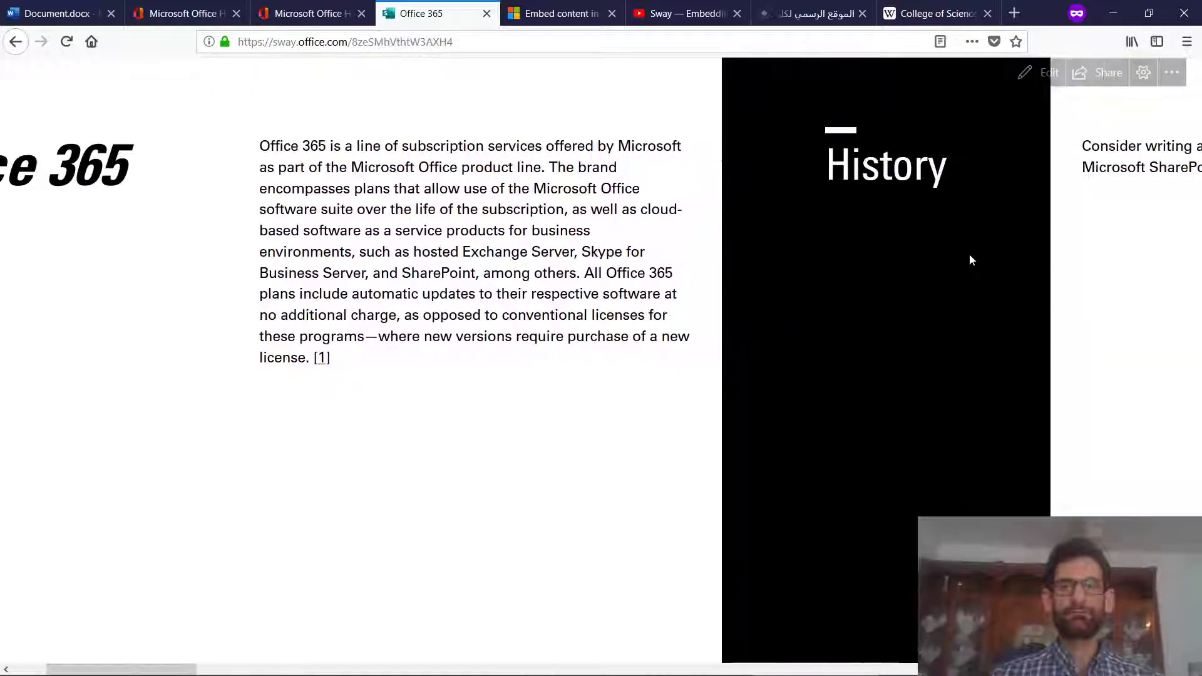
scroll(971, 260, down, 5)
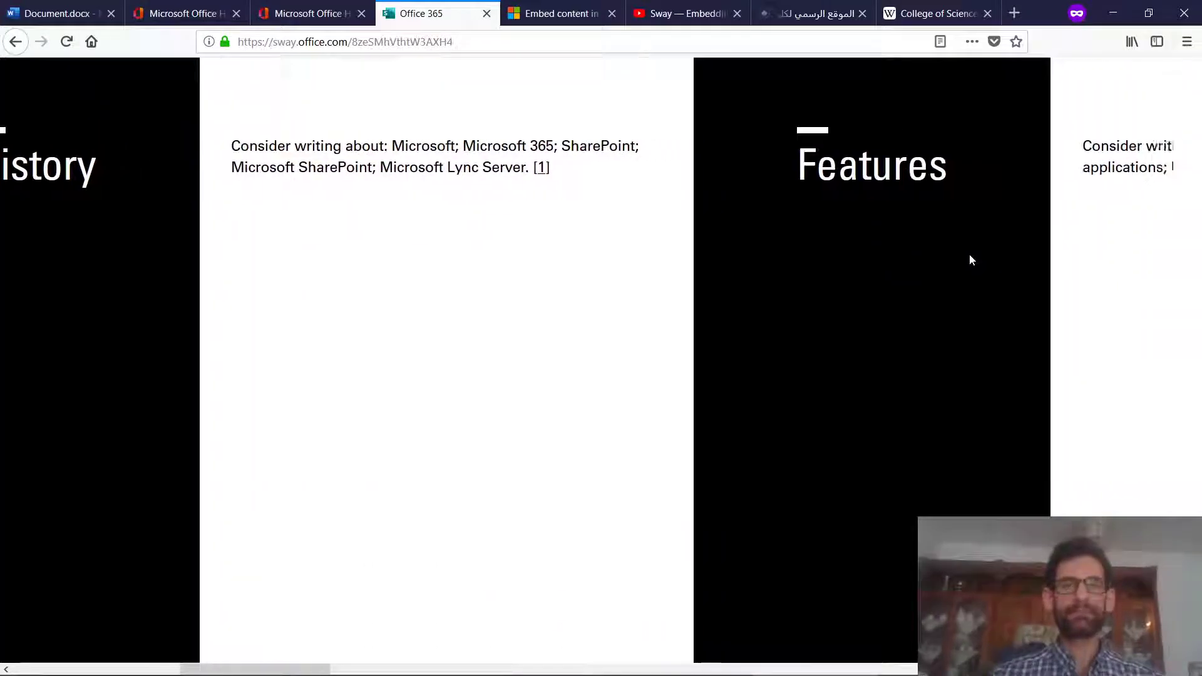
scroll(971, 259, down, 5)
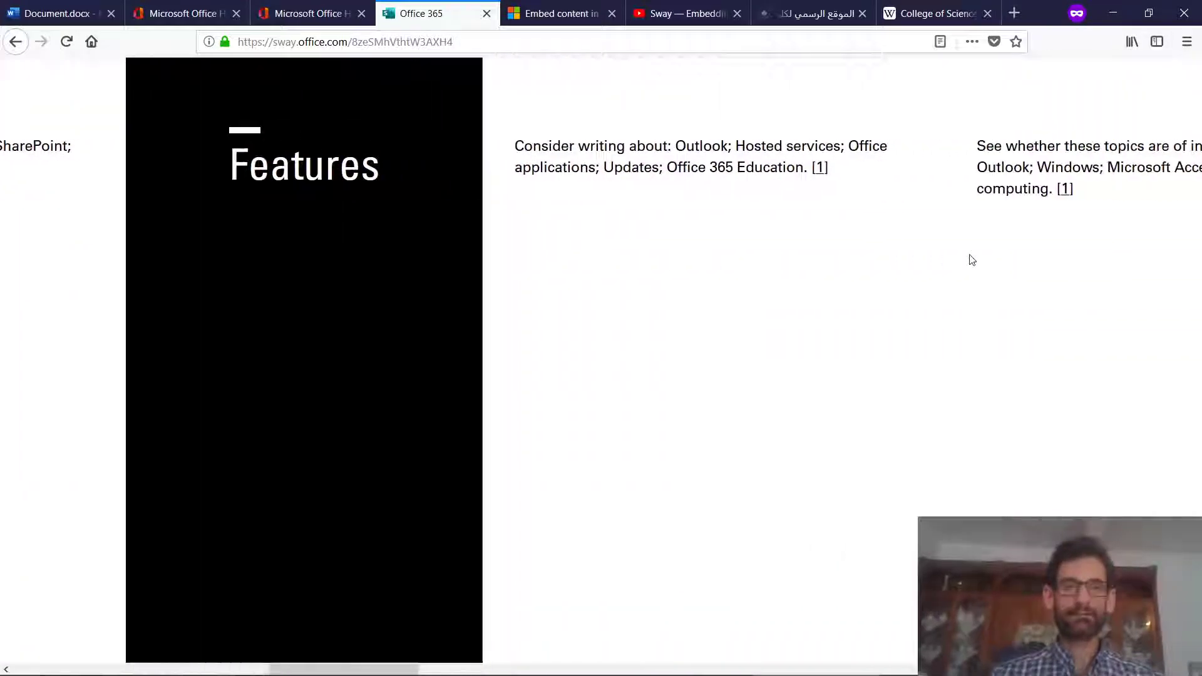
scroll(972, 259, down, 5)
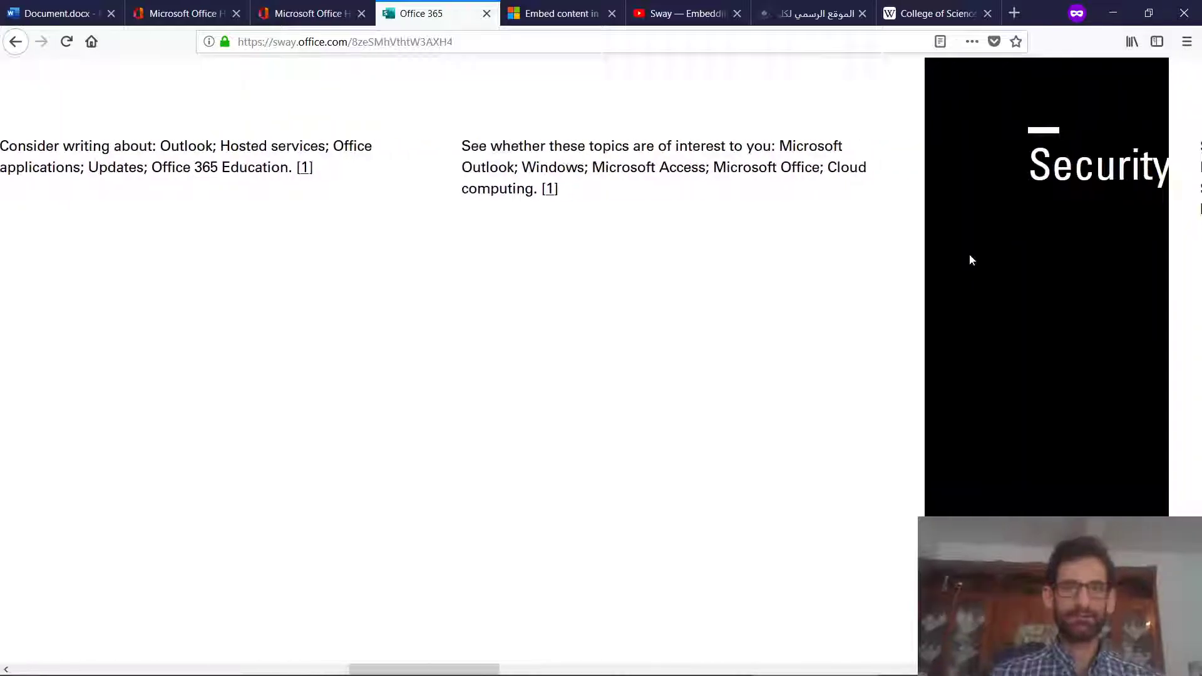
scroll(972, 260, down, 5)
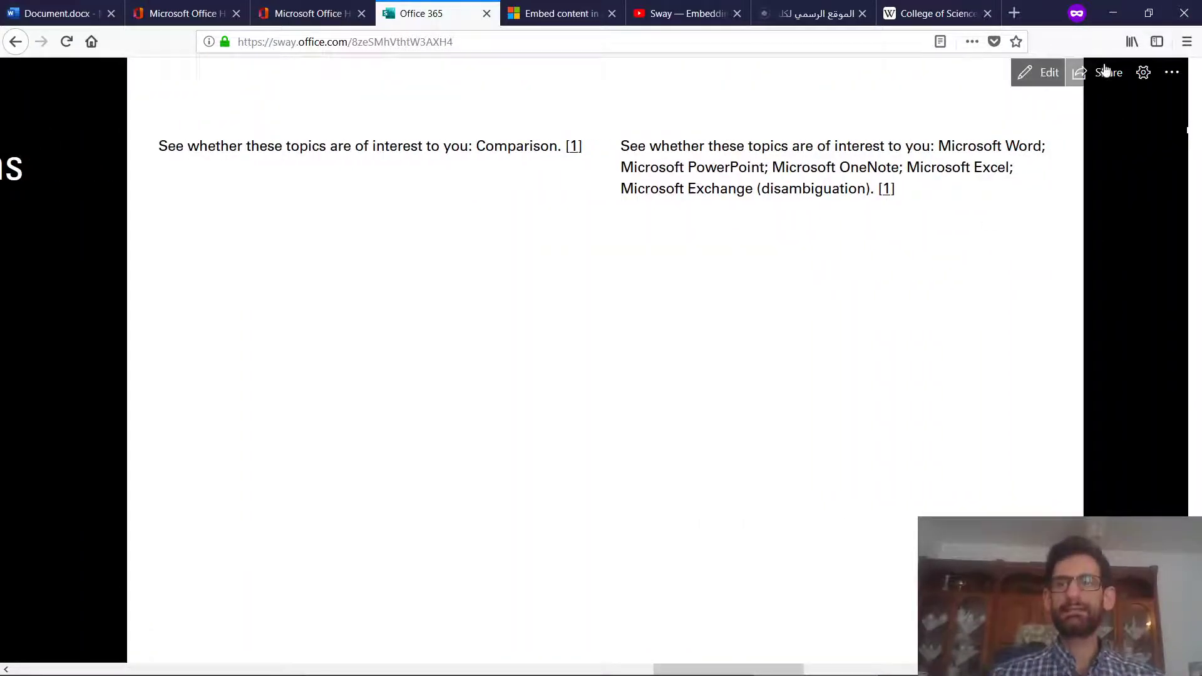
Change the played Sway to the vertical scrolling layout, view it down to References and back to the title, and return to editing
click(1143, 72)
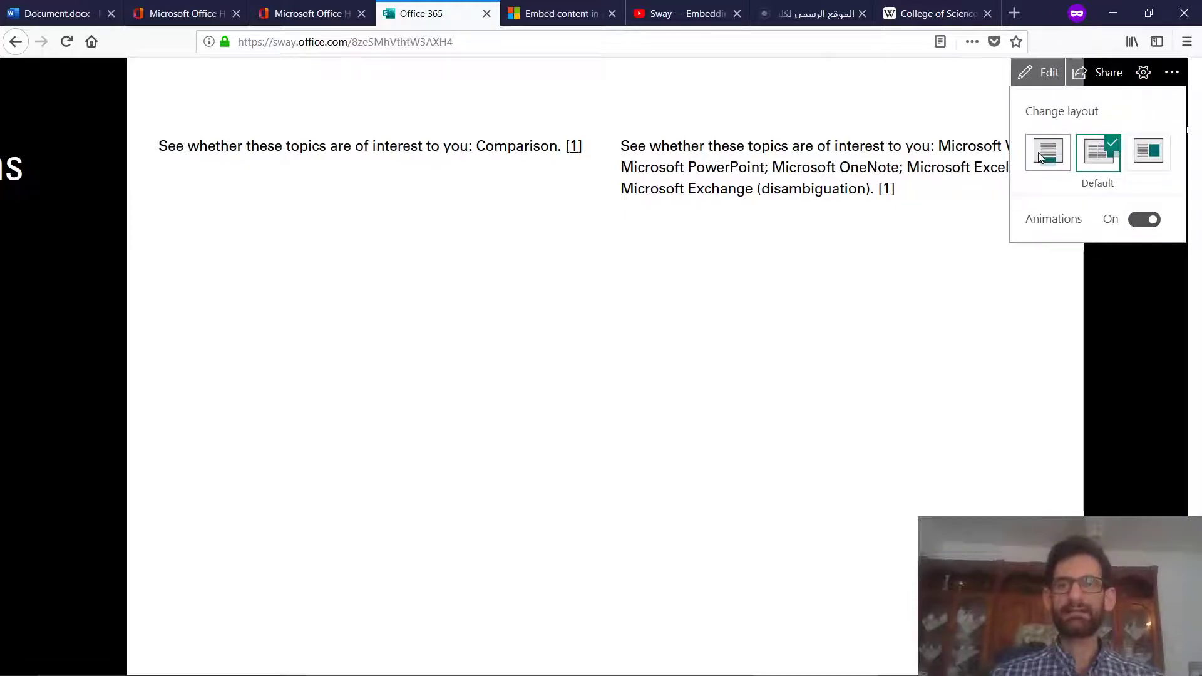
click(1046, 154)
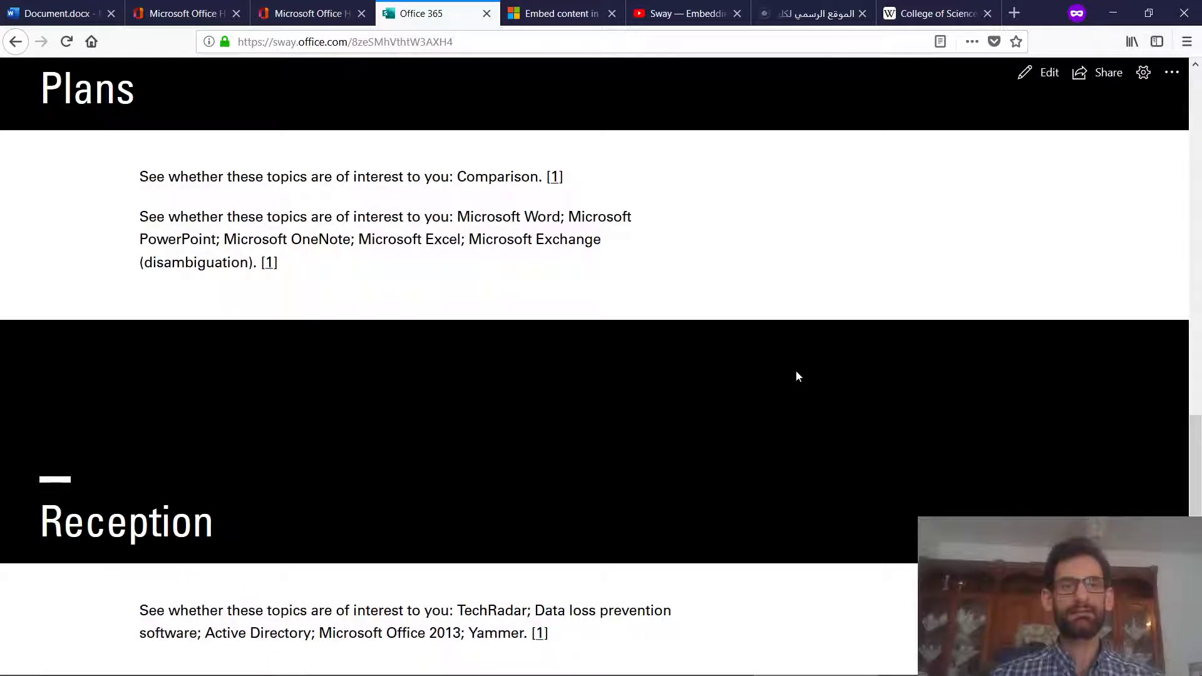
scroll(797, 372, down, 10)
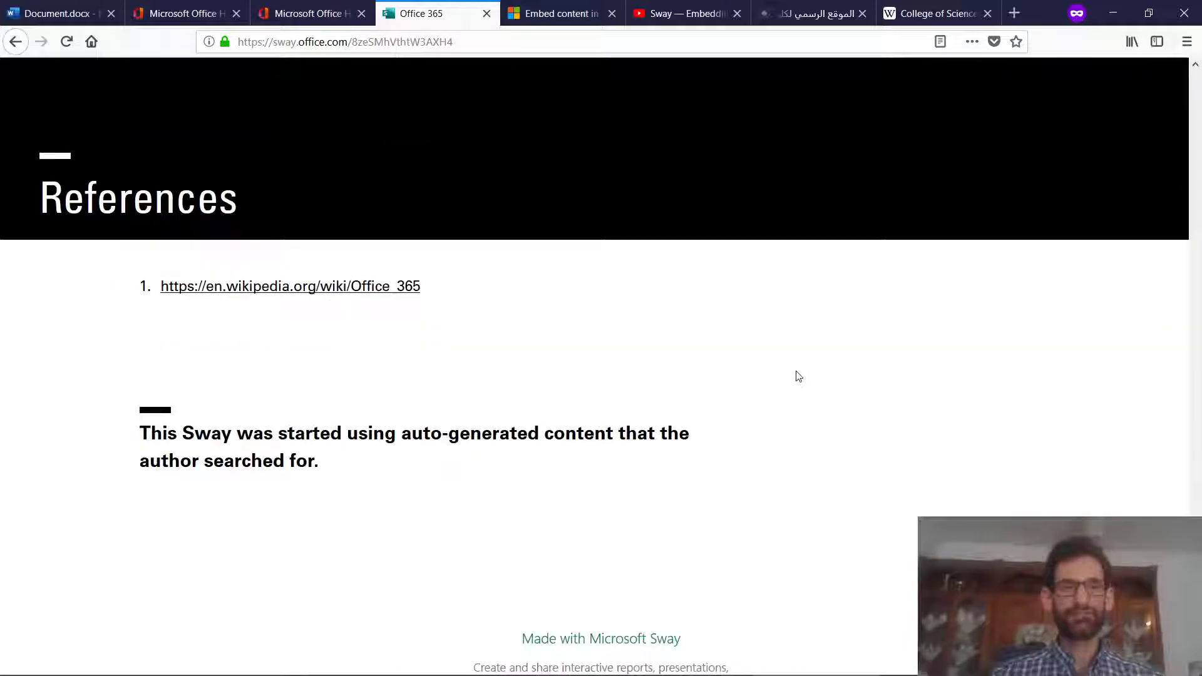
scroll(798, 375, up, 5)
scroll(797, 374, up, 12)
scroll(797, 376, up, 4)
scroll(798, 376, down, 11)
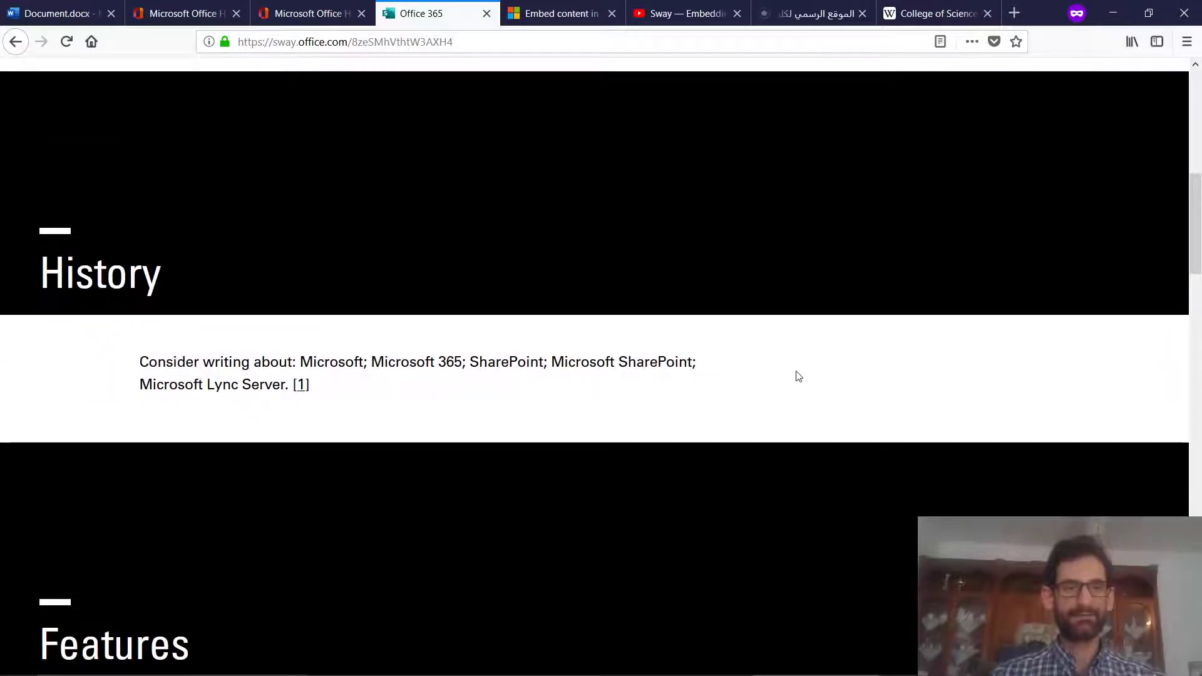
scroll(798, 375, up, 11)
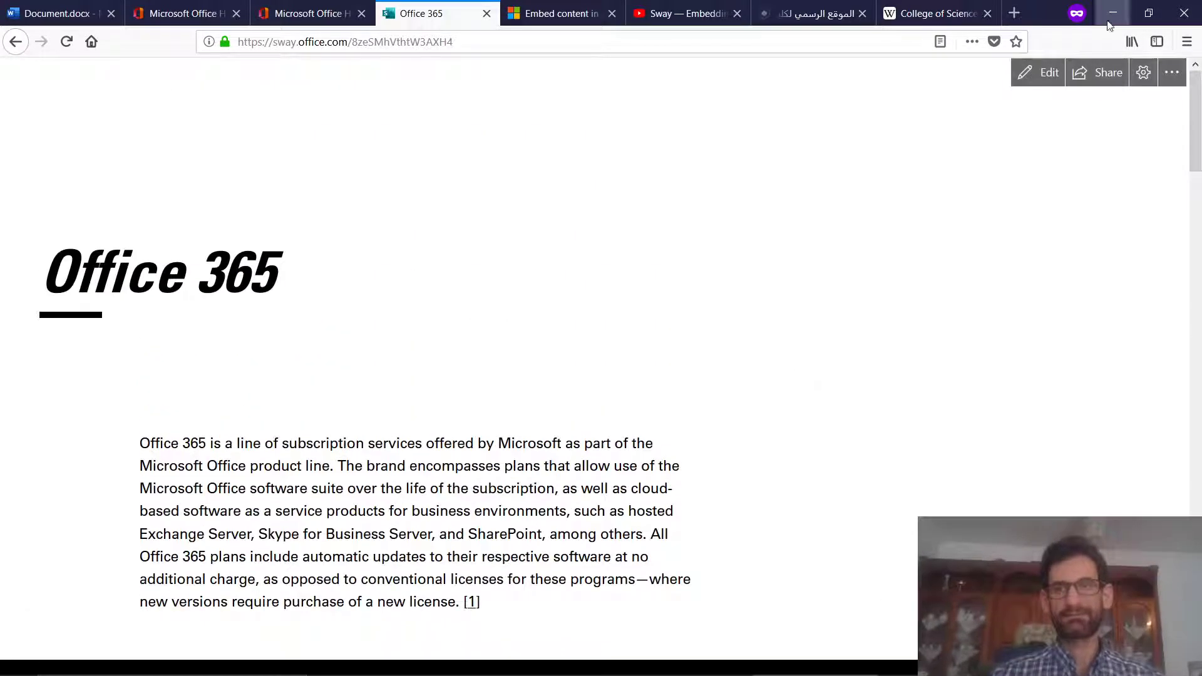
click(1044, 75)
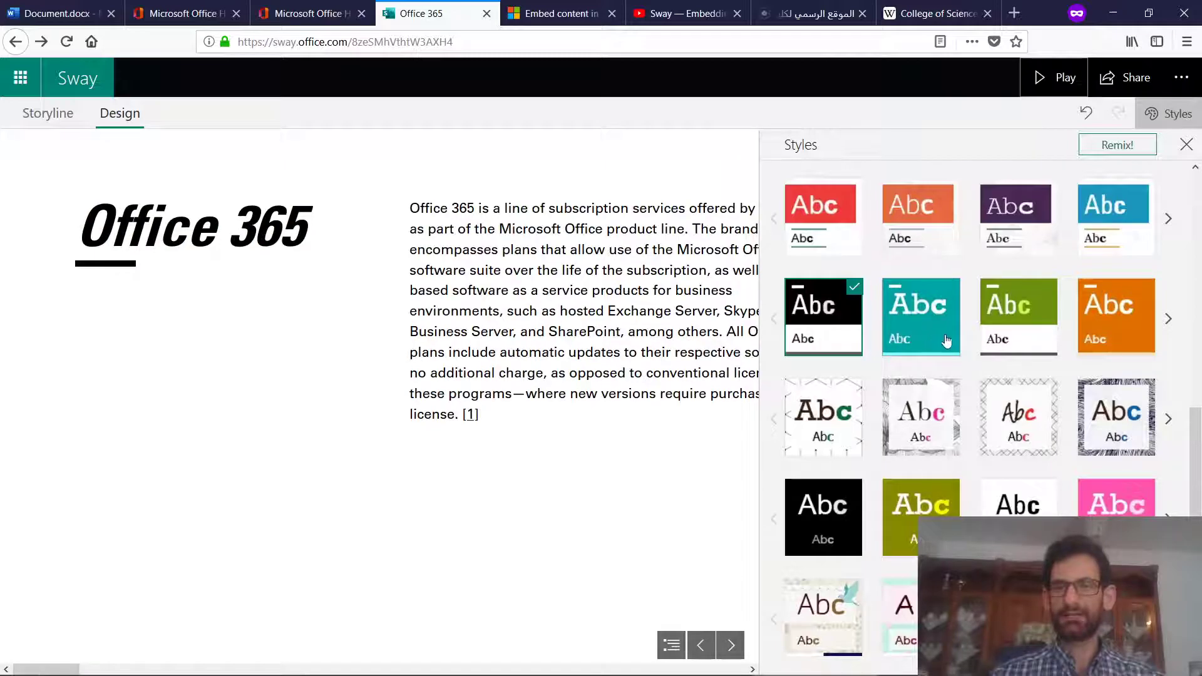
Apply the solid black style with white text and play the Sway to preview it
click(813, 530)
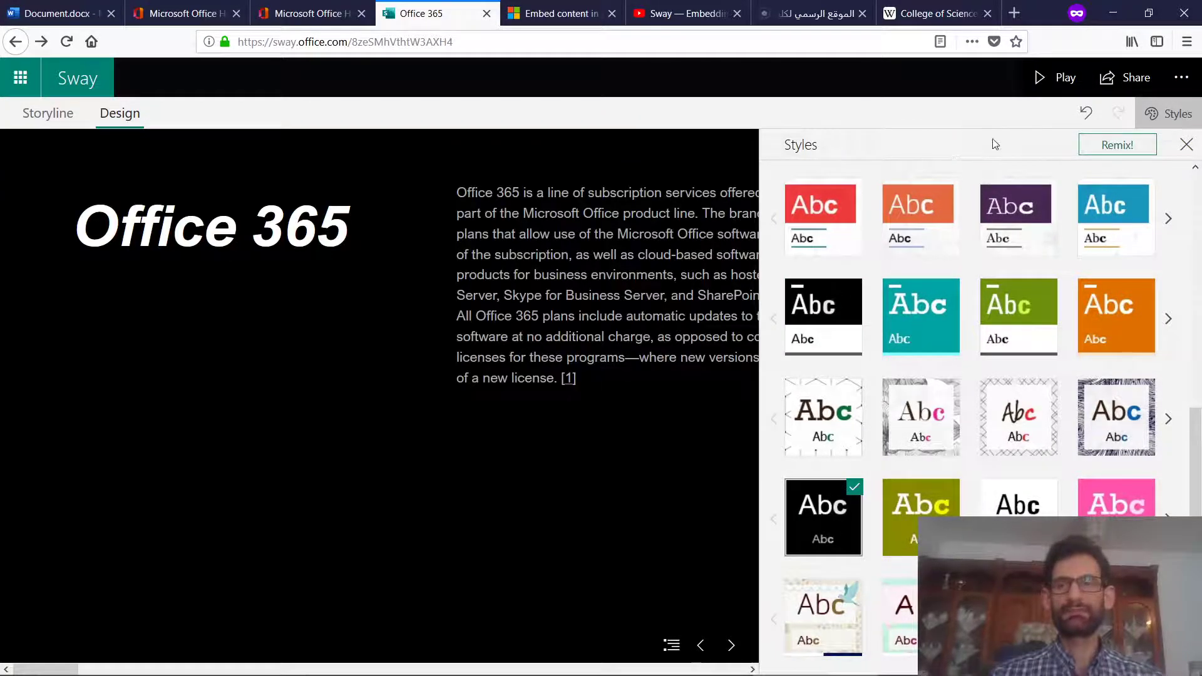
click(1059, 77)
scroll(871, 303, down, 5)
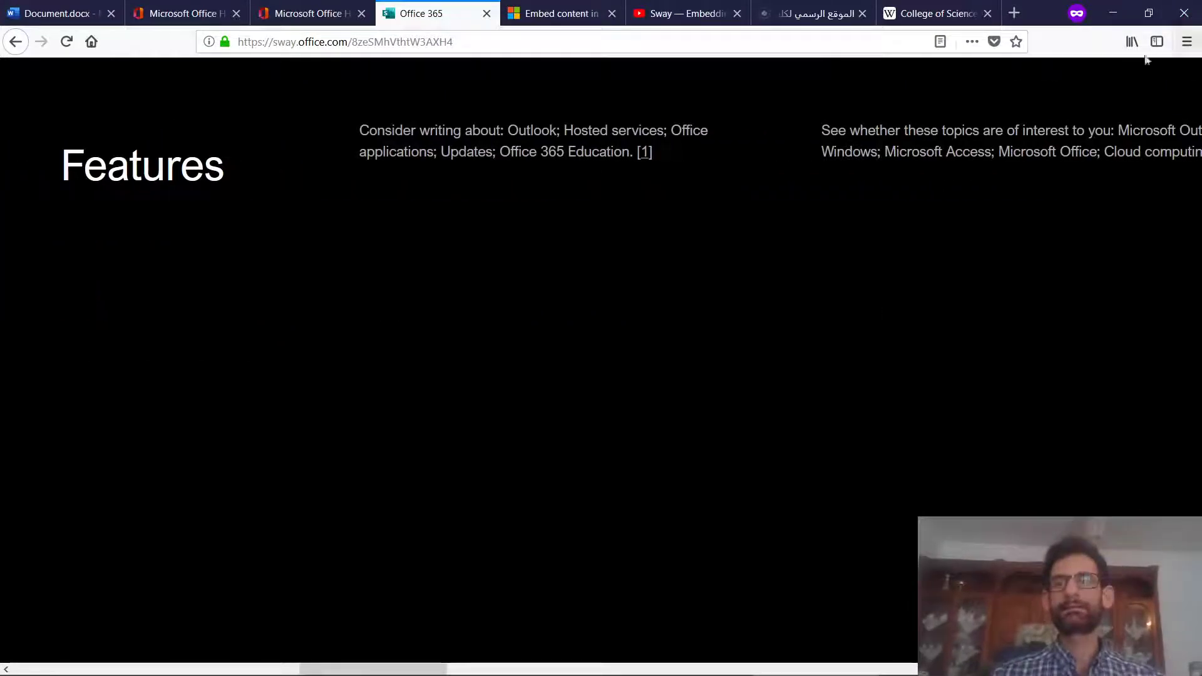
scroll(912, 261, up, 5)
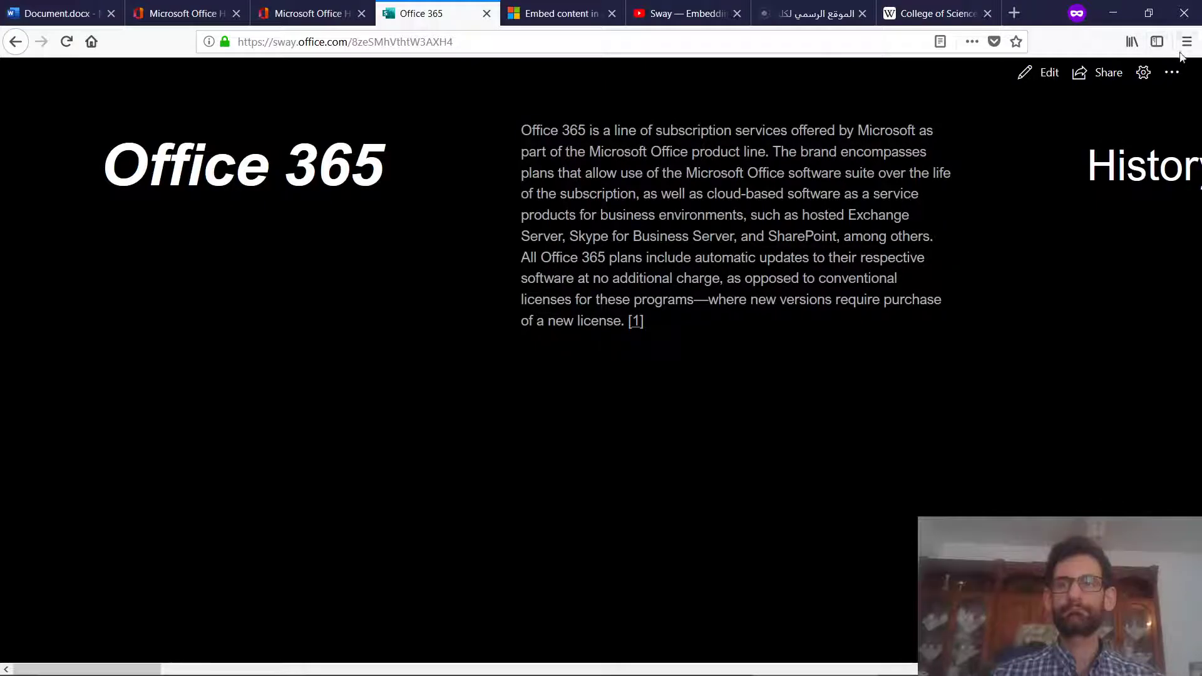
Show the black-styled Sway in the vertical scrolling layout and return to editing its design
click(1144, 73)
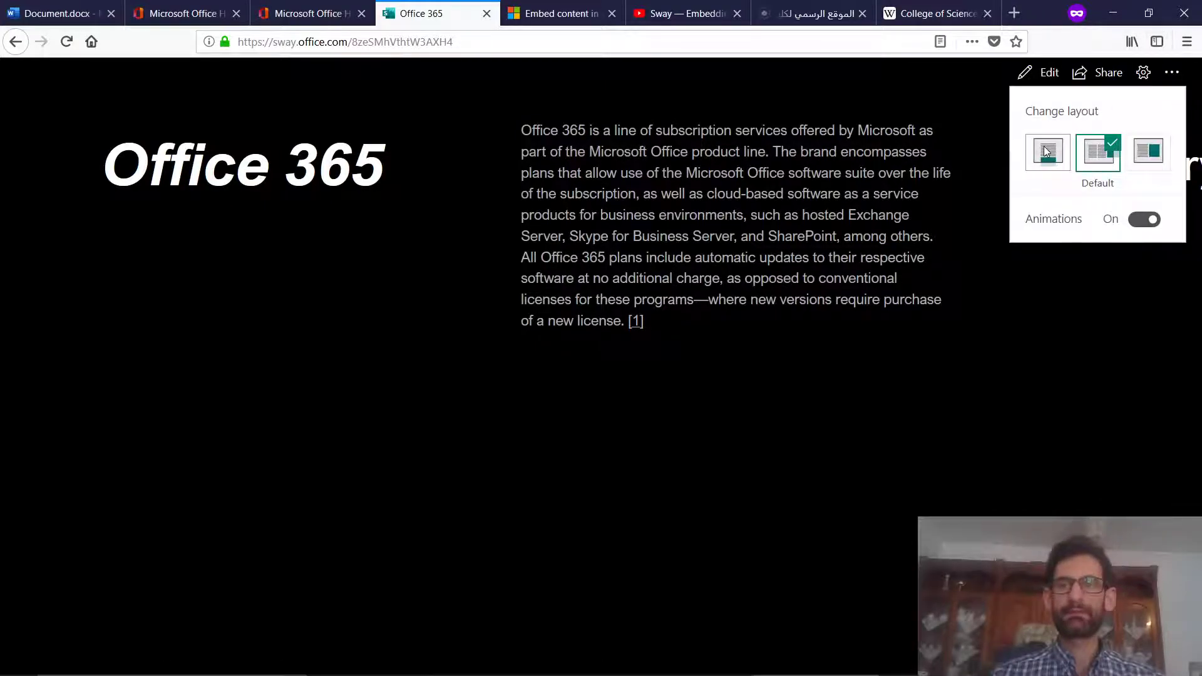
click(1045, 150)
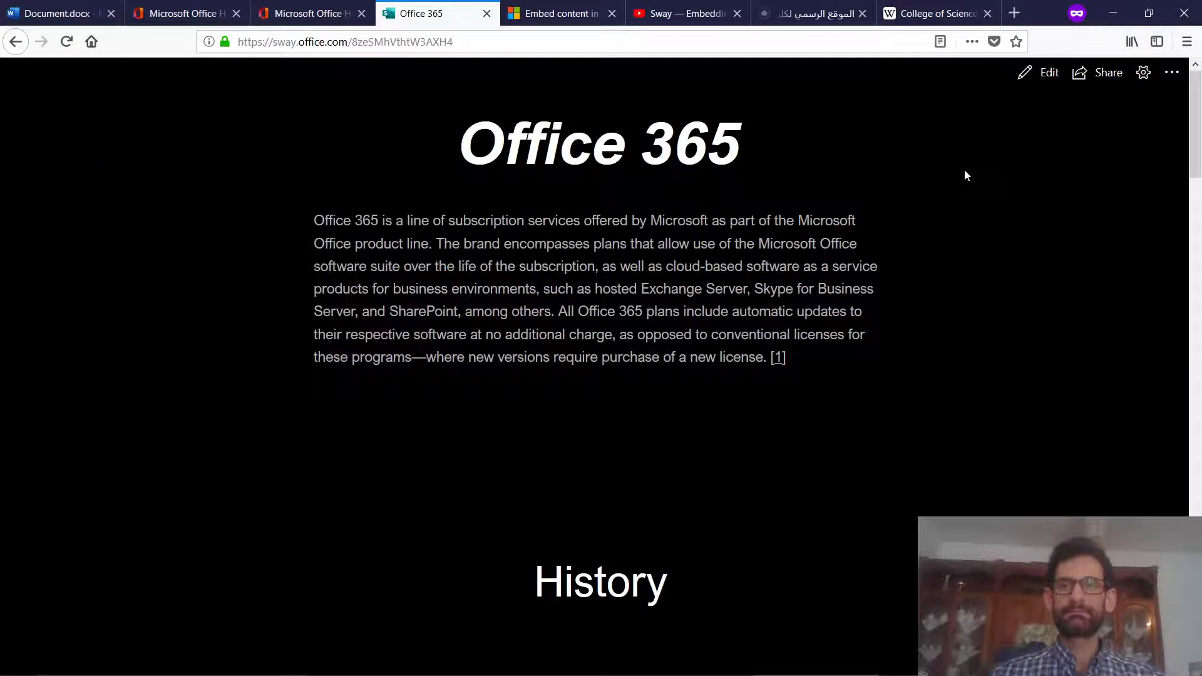
click(1048, 74)
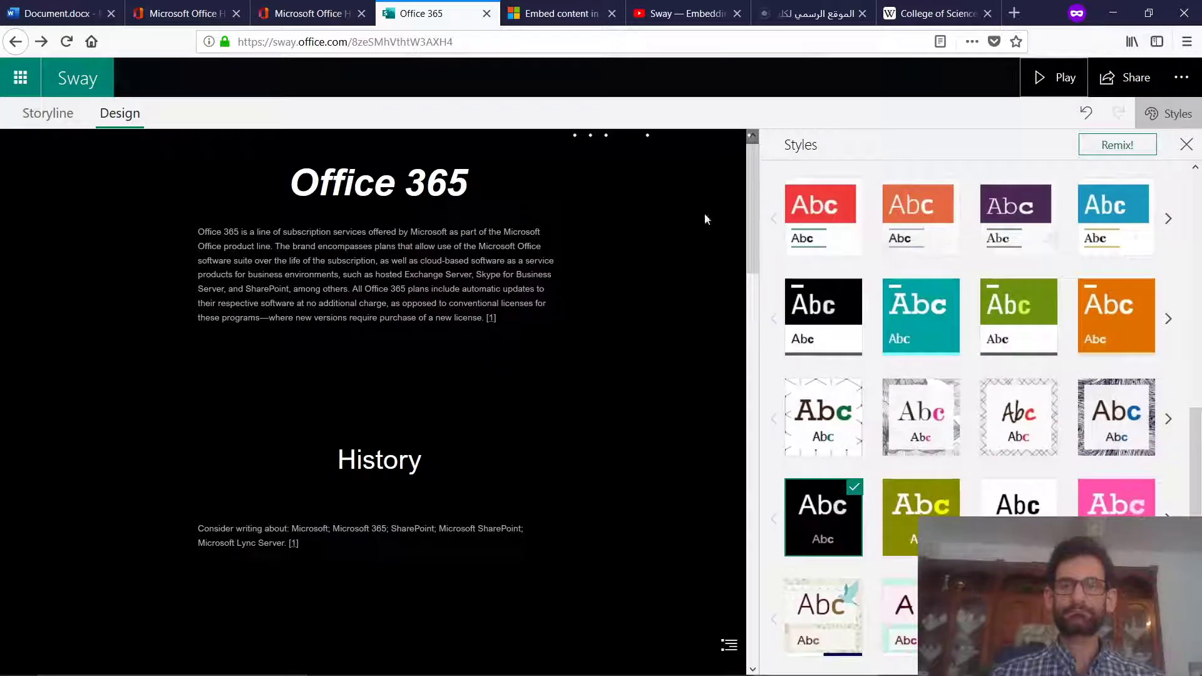
Apply the white style with the geometric line pattern and green accent, and play the Sway through to Security
click(826, 428)
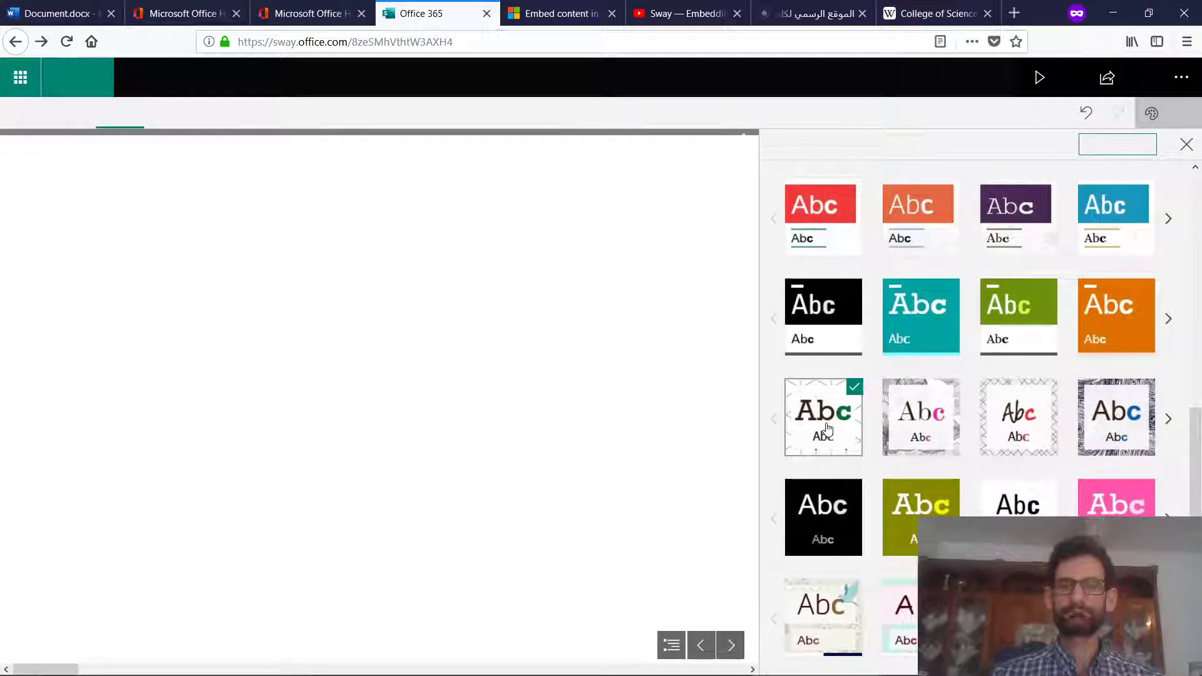
click(1064, 81)
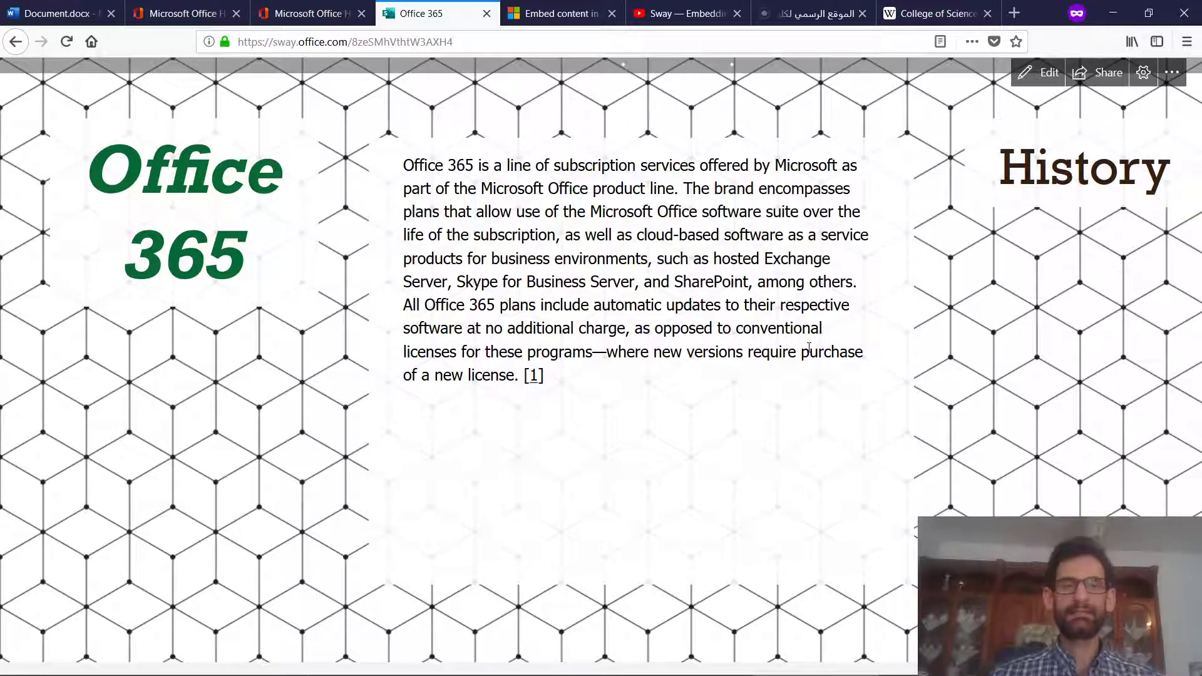
scroll(809, 348, down, 5)
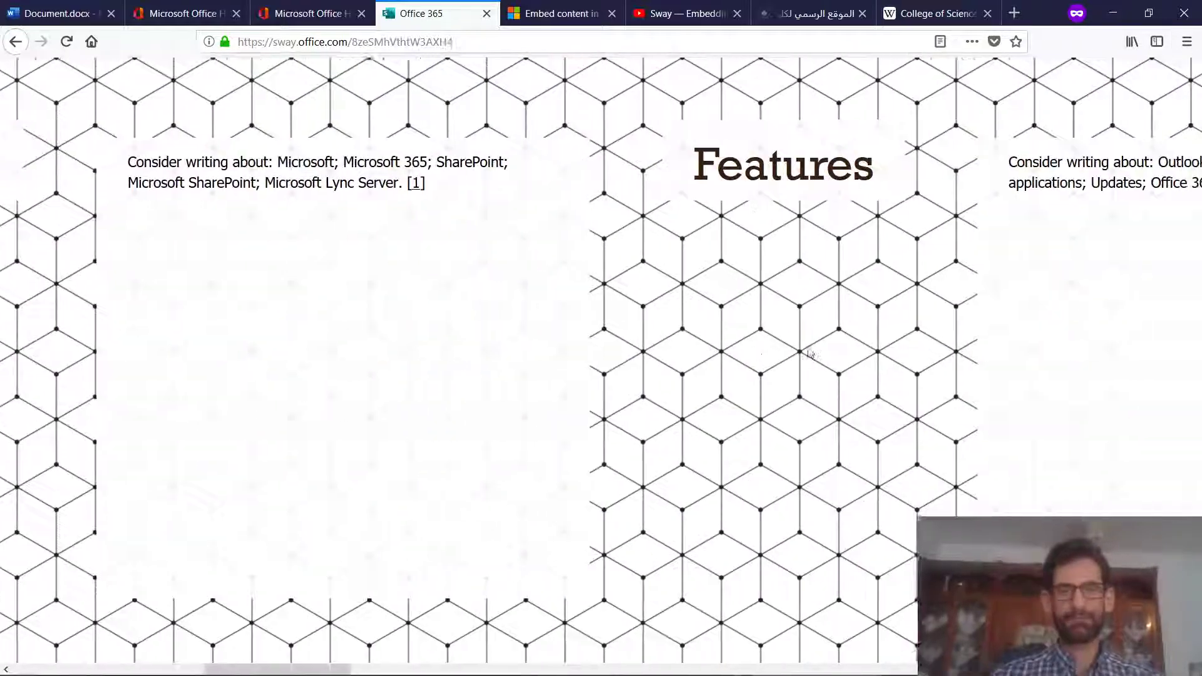
scroll(808, 350, down, 5)
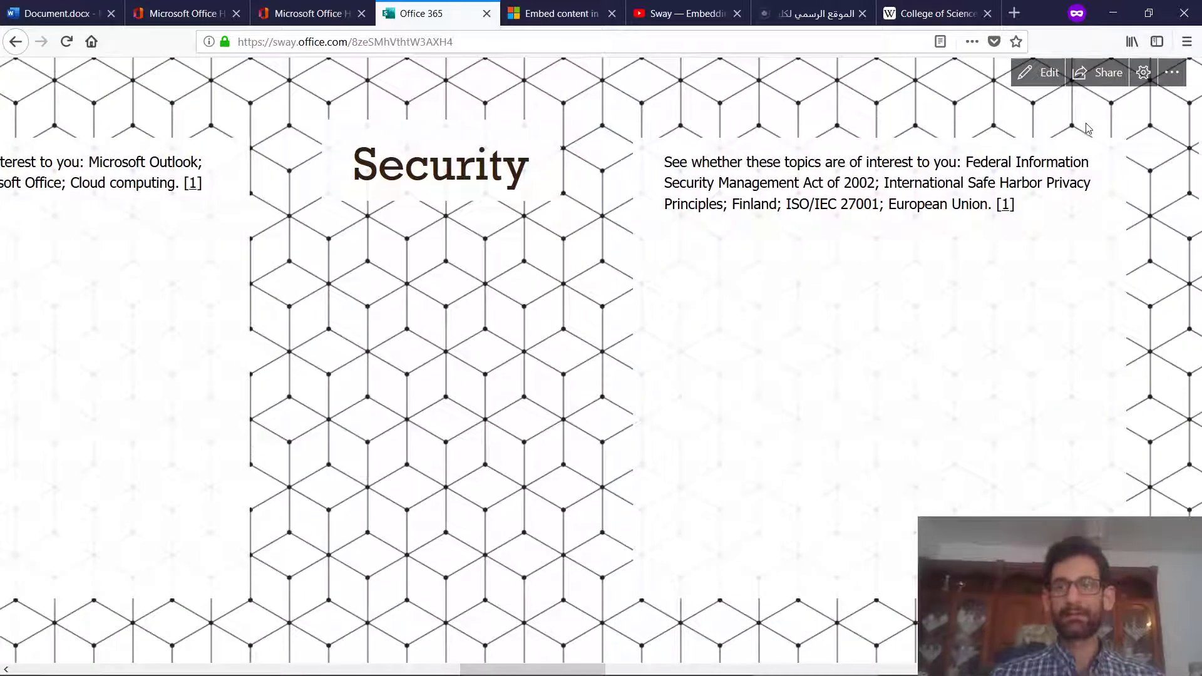
Switch the patterned Sway to the vertical scrolling layout, view its sections, and return to editing its design
click(1143, 73)
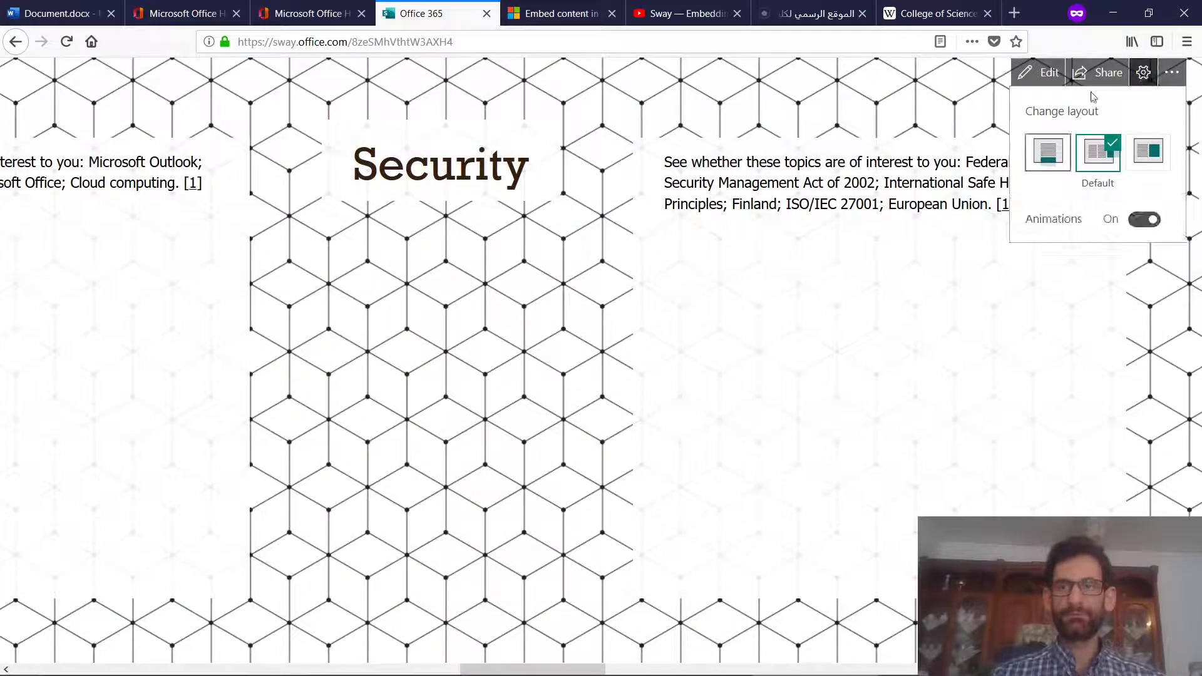
click(1048, 152)
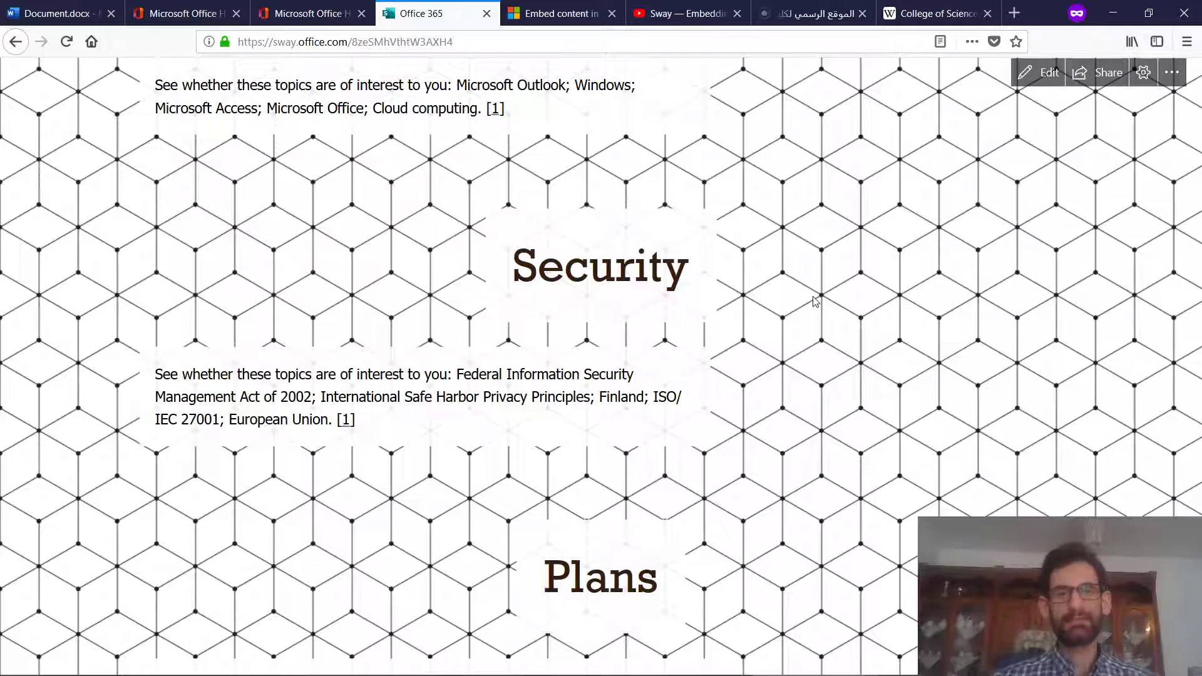
scroll(759, 456, down, 15)
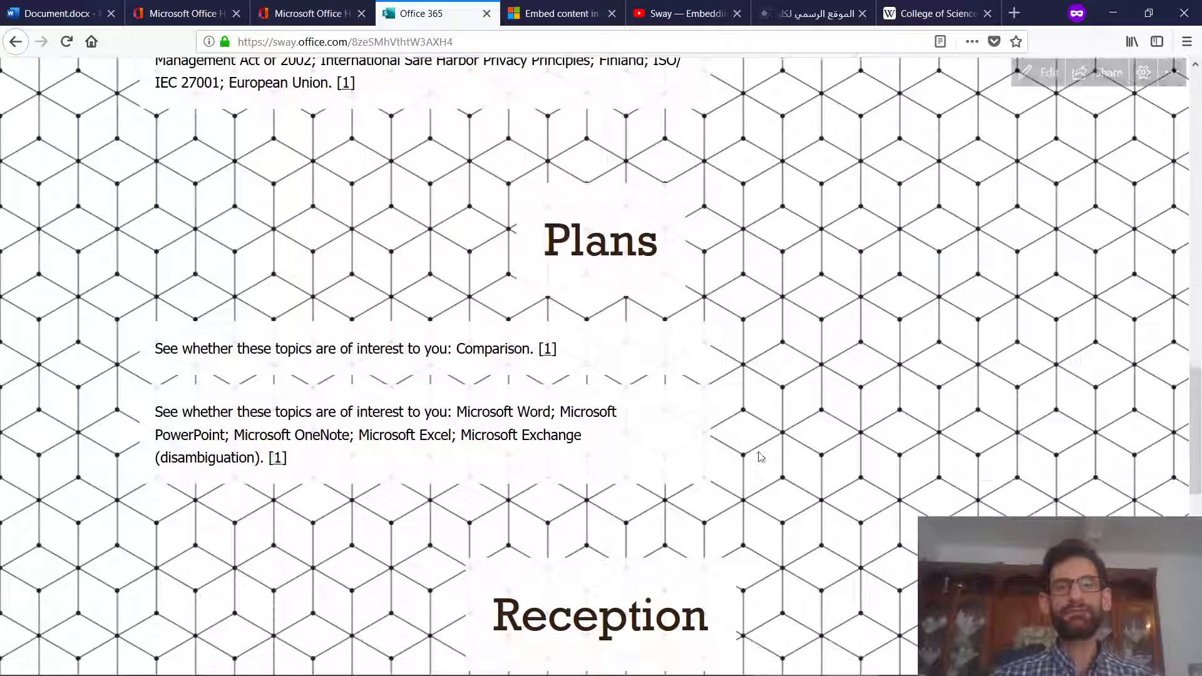
scroll(759, 456, up, 15)
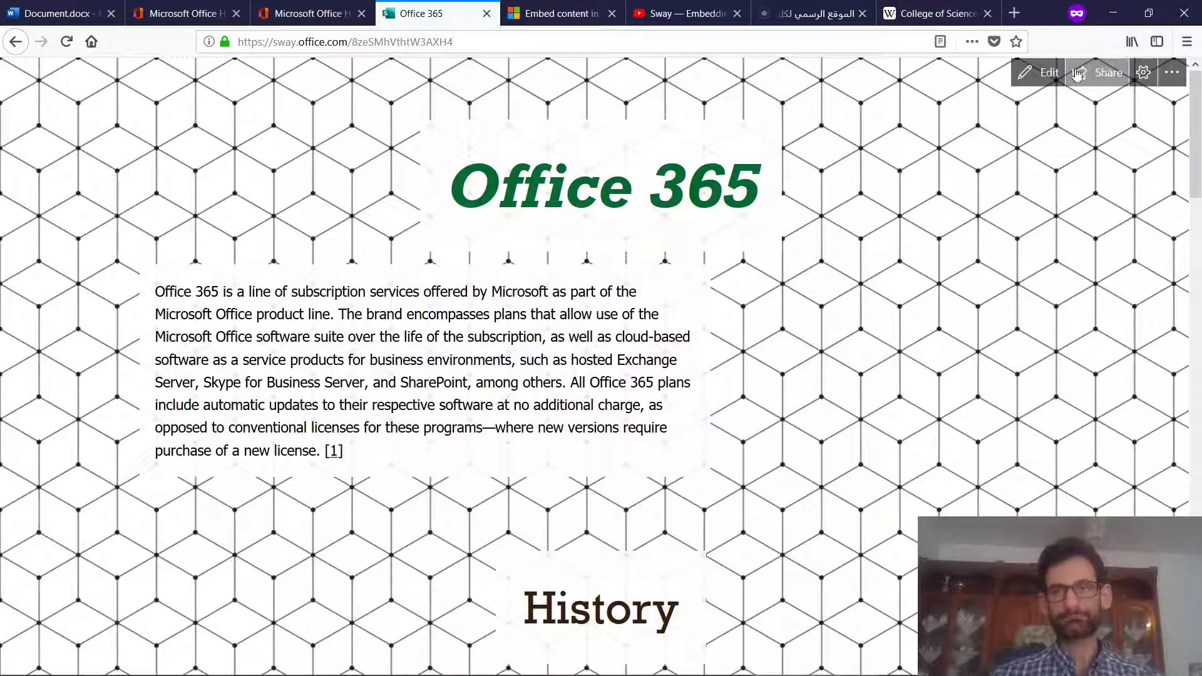
click(1041, 72)
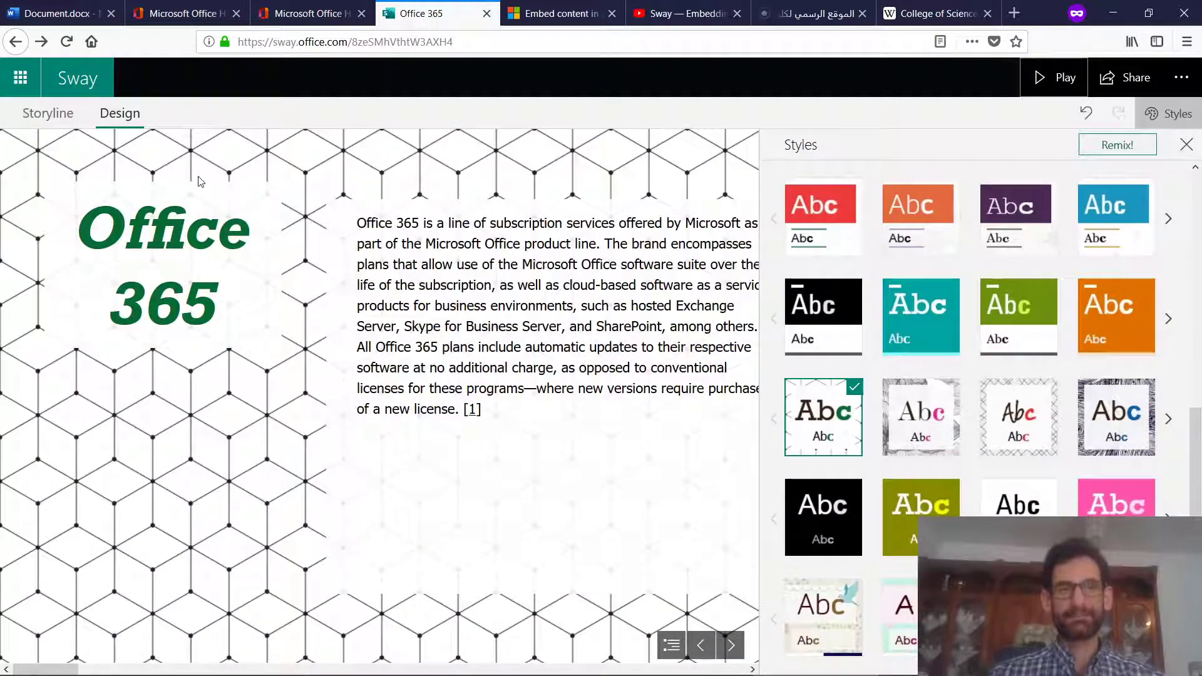
Go back to the Sway start page and look through My Sways and the available templates
click(84, 91)
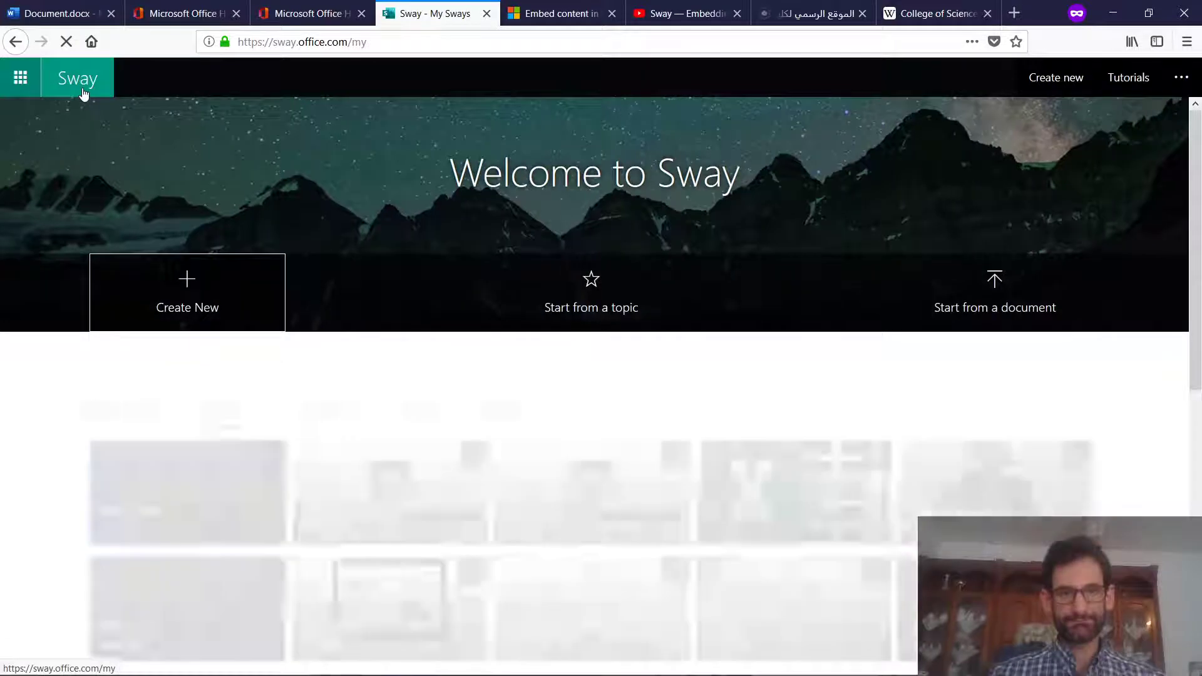
scroll(571, 424, down, 3)
scroll(570, 424, down, 3)
scroll(571, 424, up, 4)
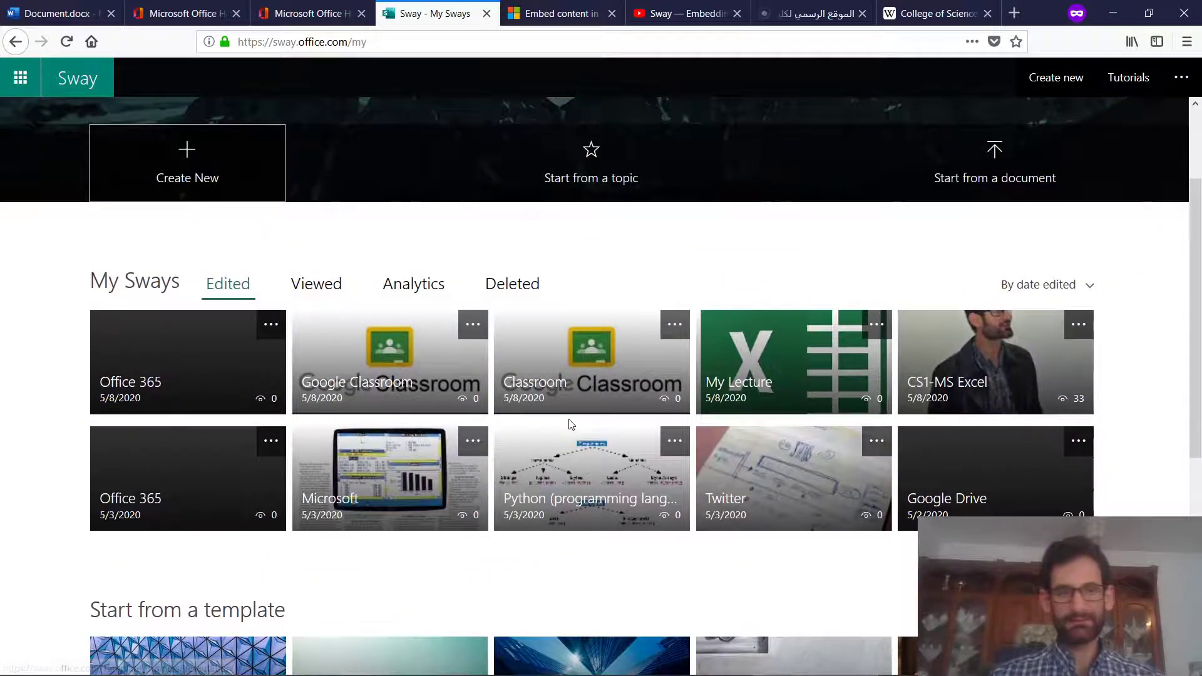
scroll(318, 480, down, 4)
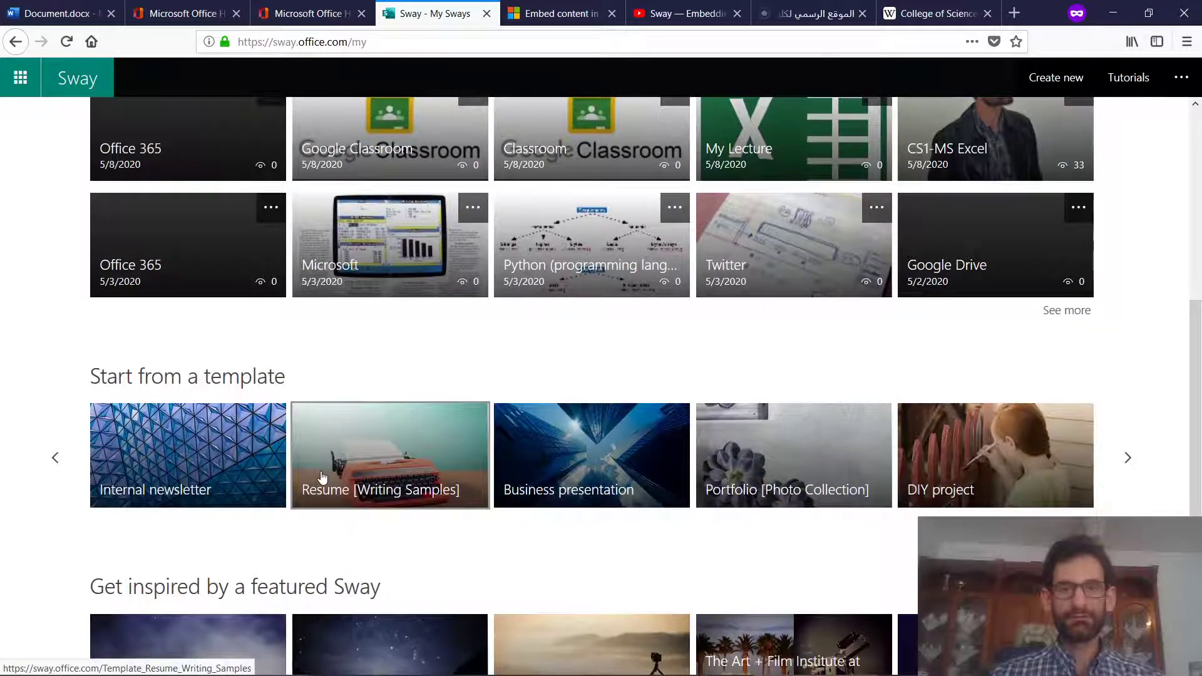
Open the Python (programming language) Sway from My Sways and review the cards in its storyline
scroll(322, 477, up, 1)
click(576, 321)
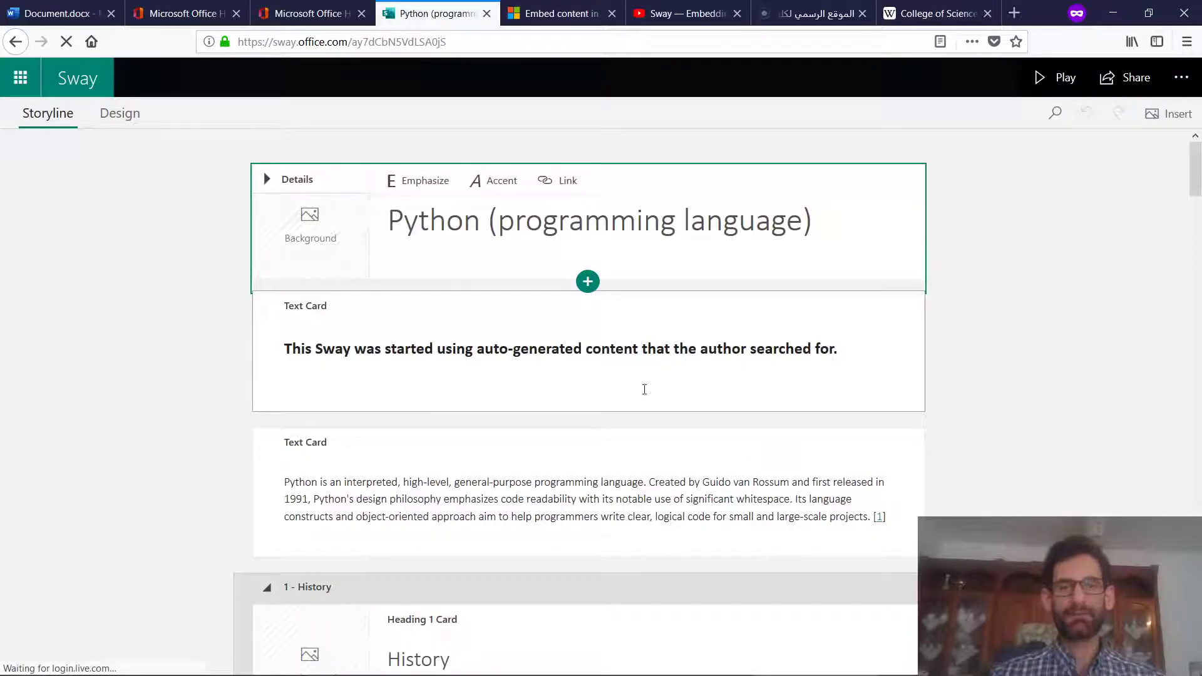
scroll(848, 460, down, 15)
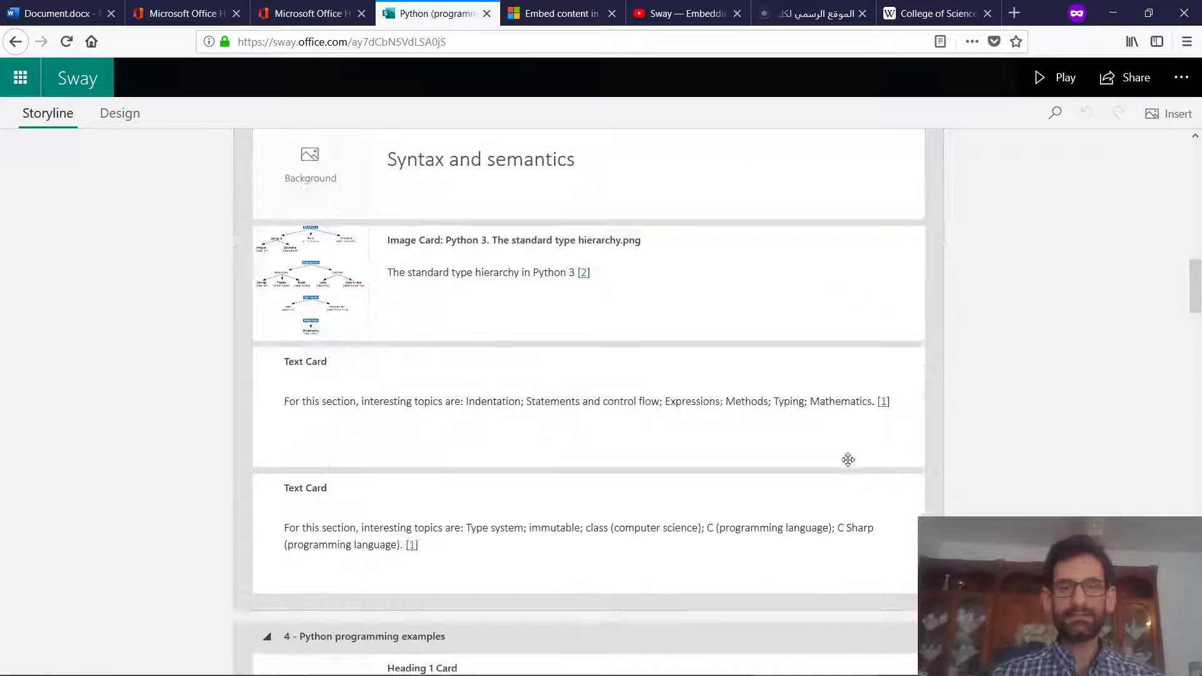
scroll(848, 460, up, 15)
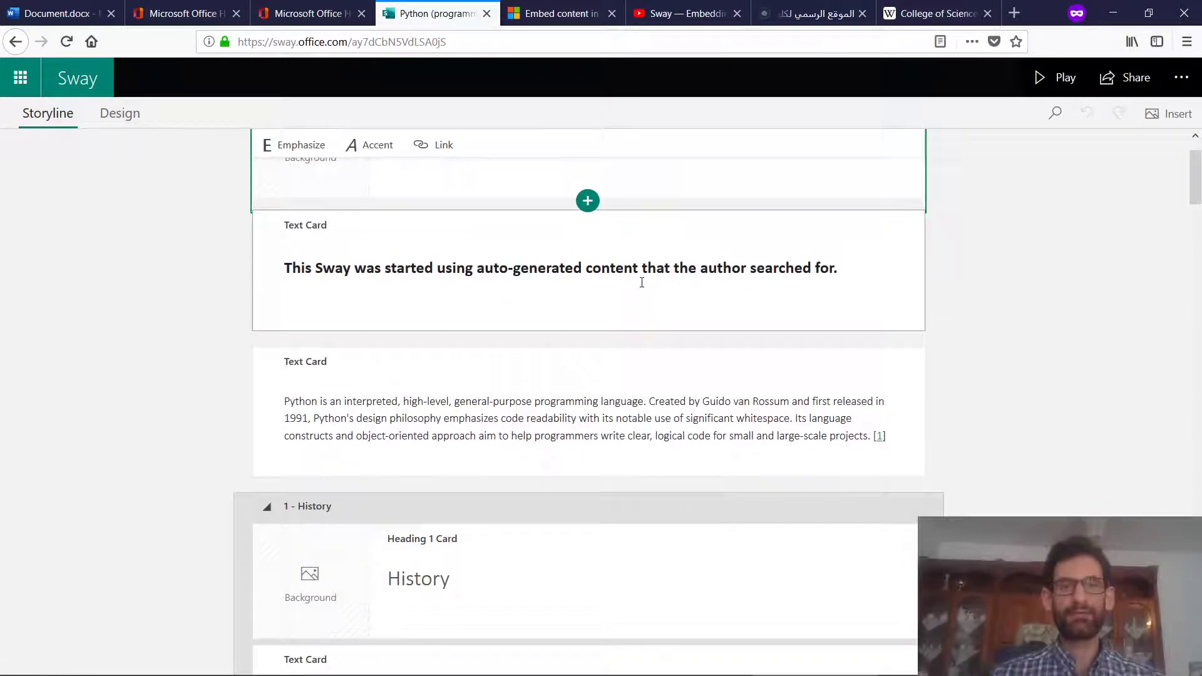
Delete the text card with the auto-generated content notice from the Python Sway, and play the Sway to view its sections
click(641, 282)
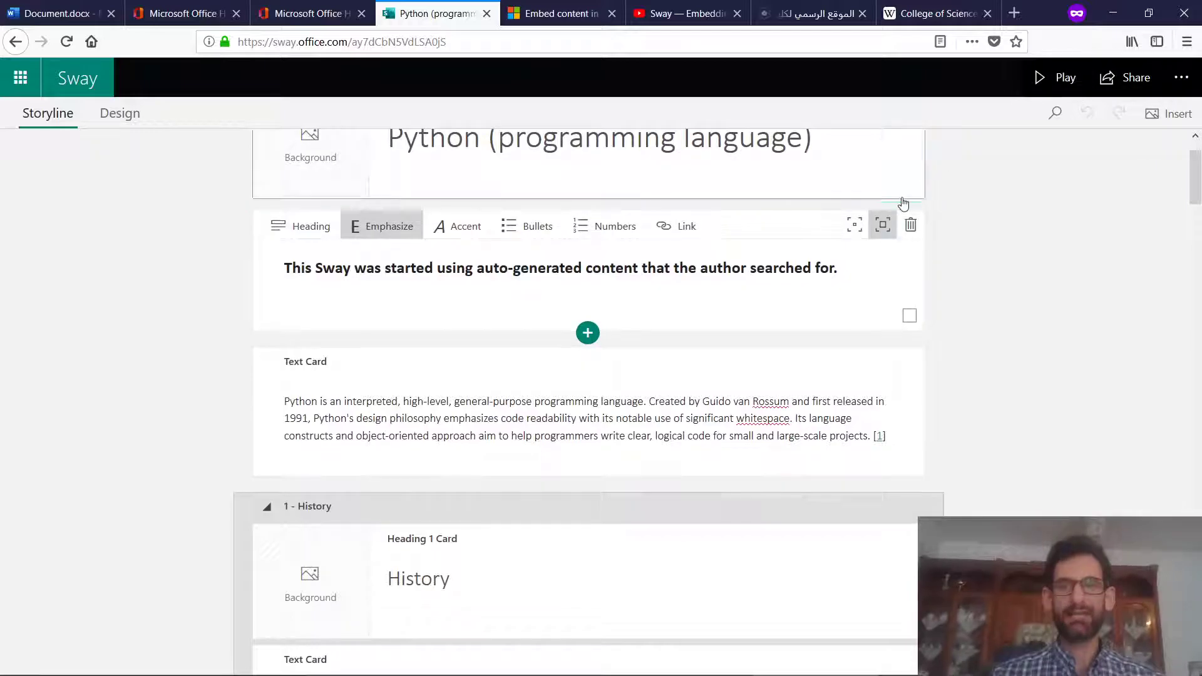
click(911, 227)
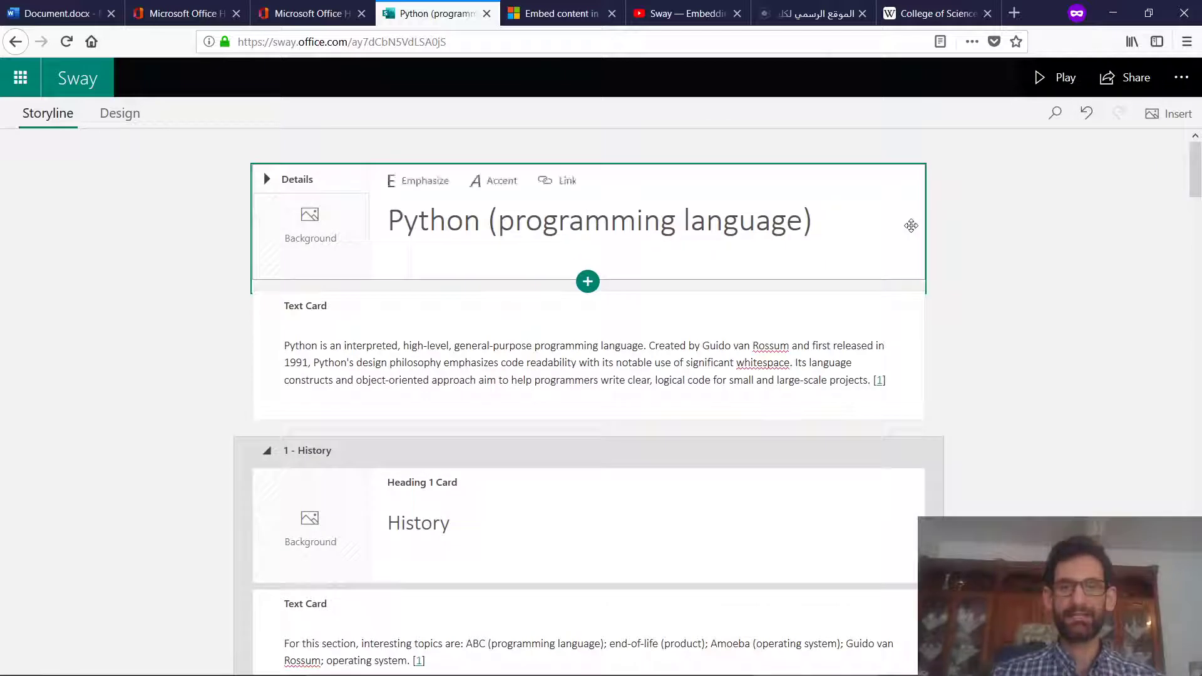
click(1050, 94)
scroll(895, 368, down, 5)
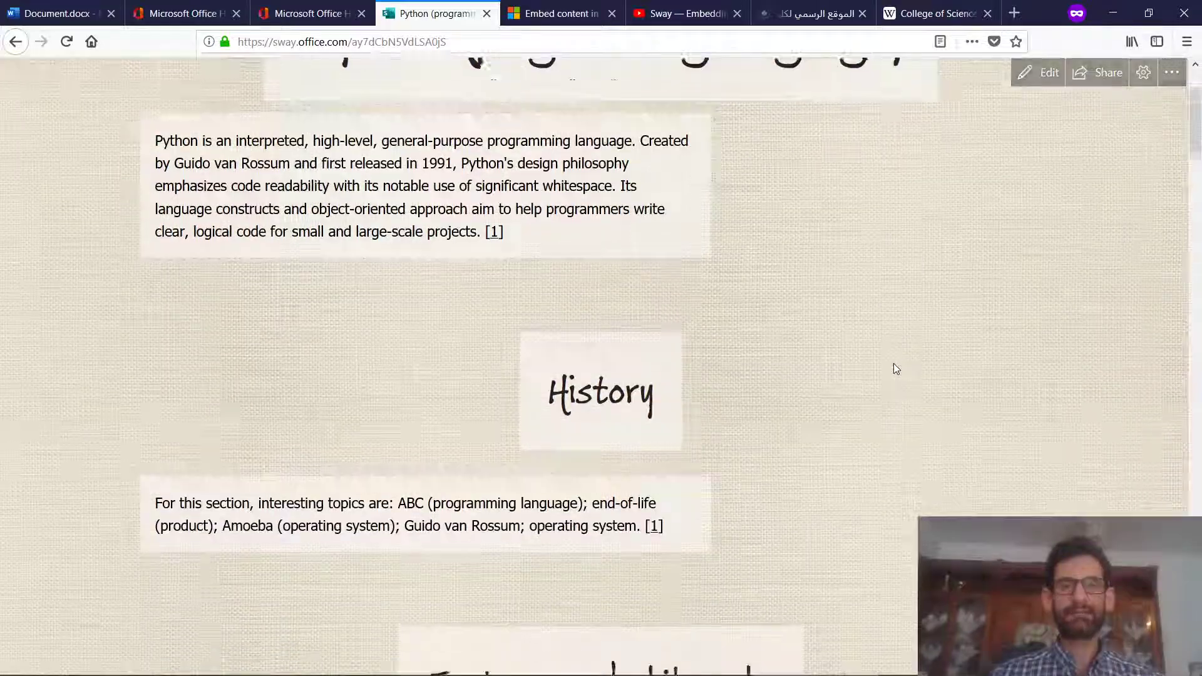
View the remaining sections of the playing Python Sway down to its references, and return to editing it
scroll(896, 369, down, 10)
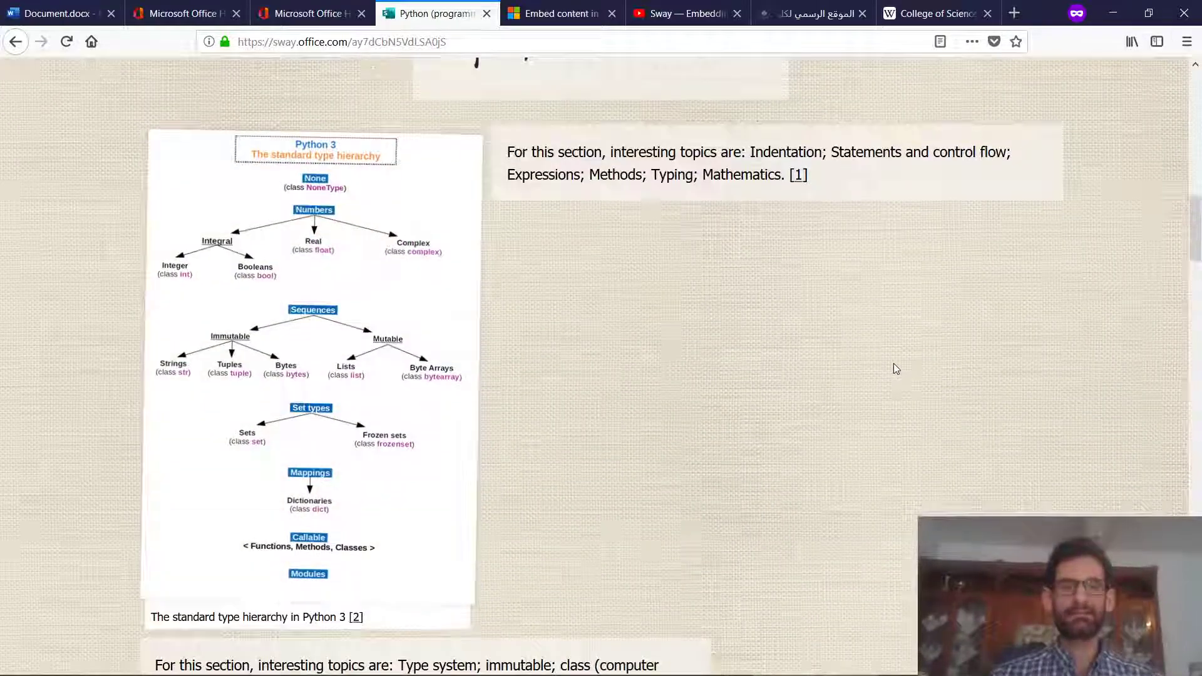
scroll(896, 369, down, 5)
scroll(895, 368, down, 15)
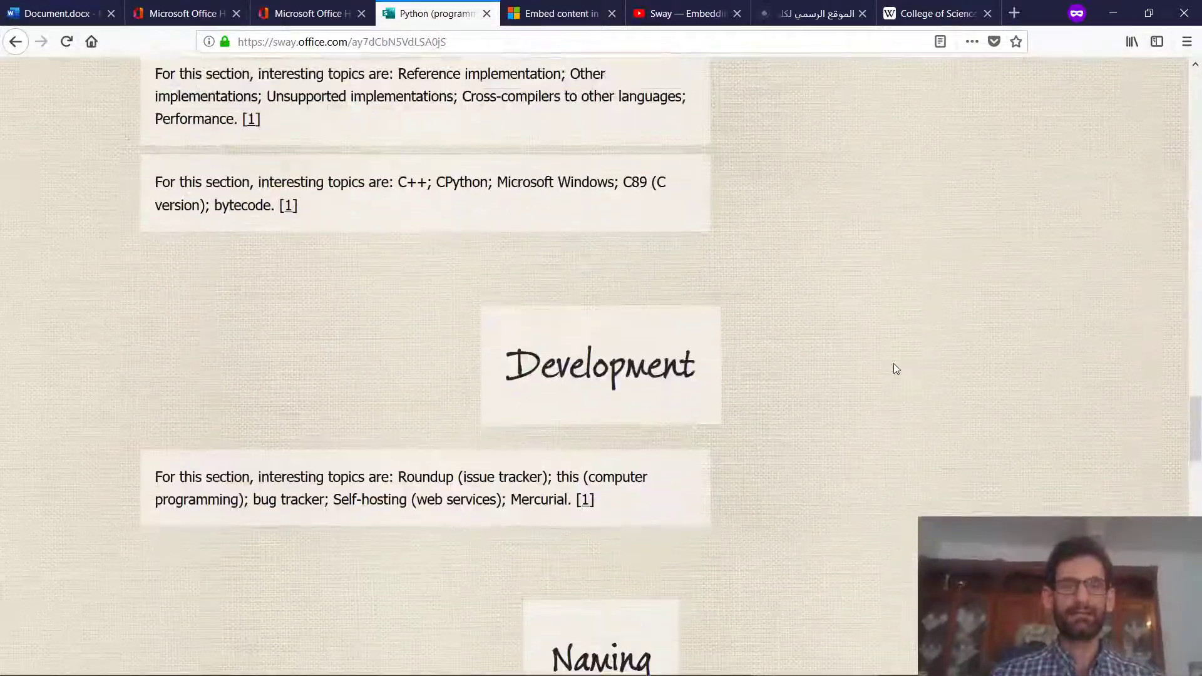
scroll(896, 368, down, 12)
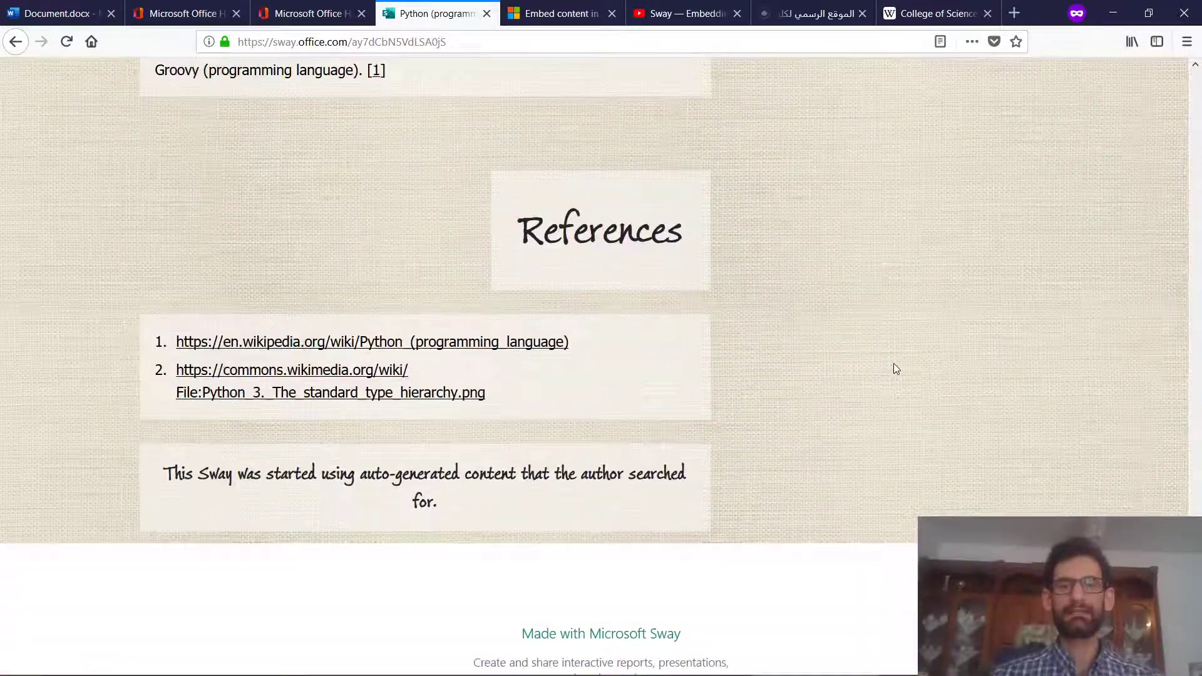
scroll(895, 368, up, 20)
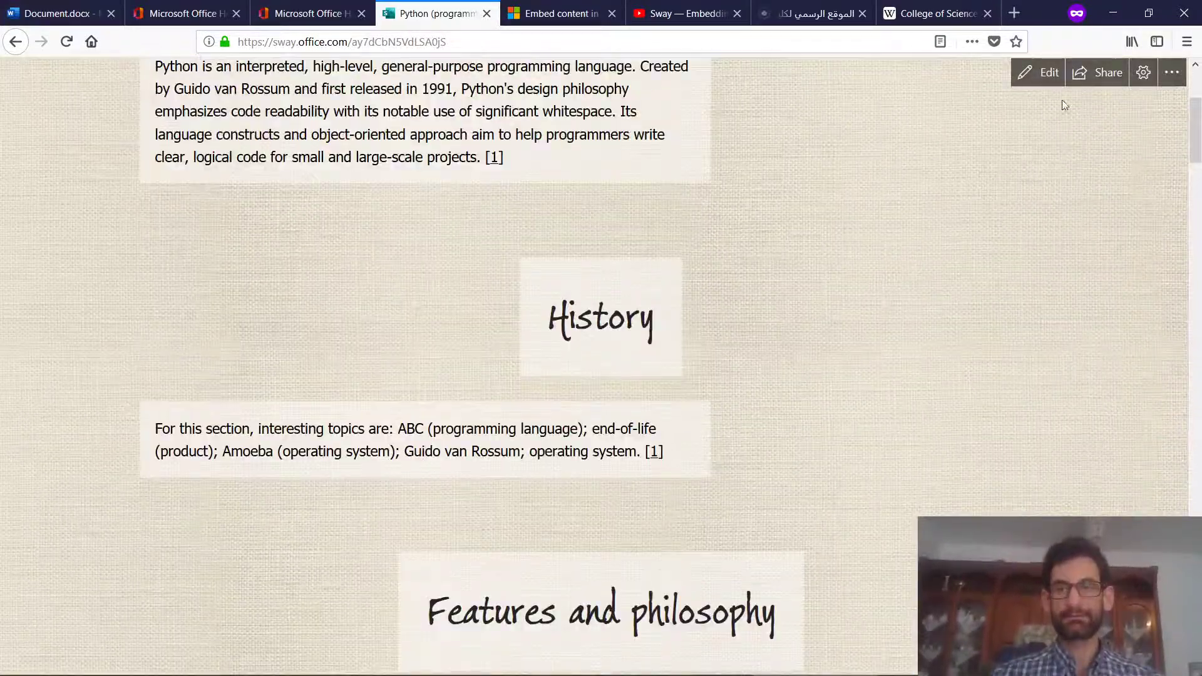
click(1039, 73)
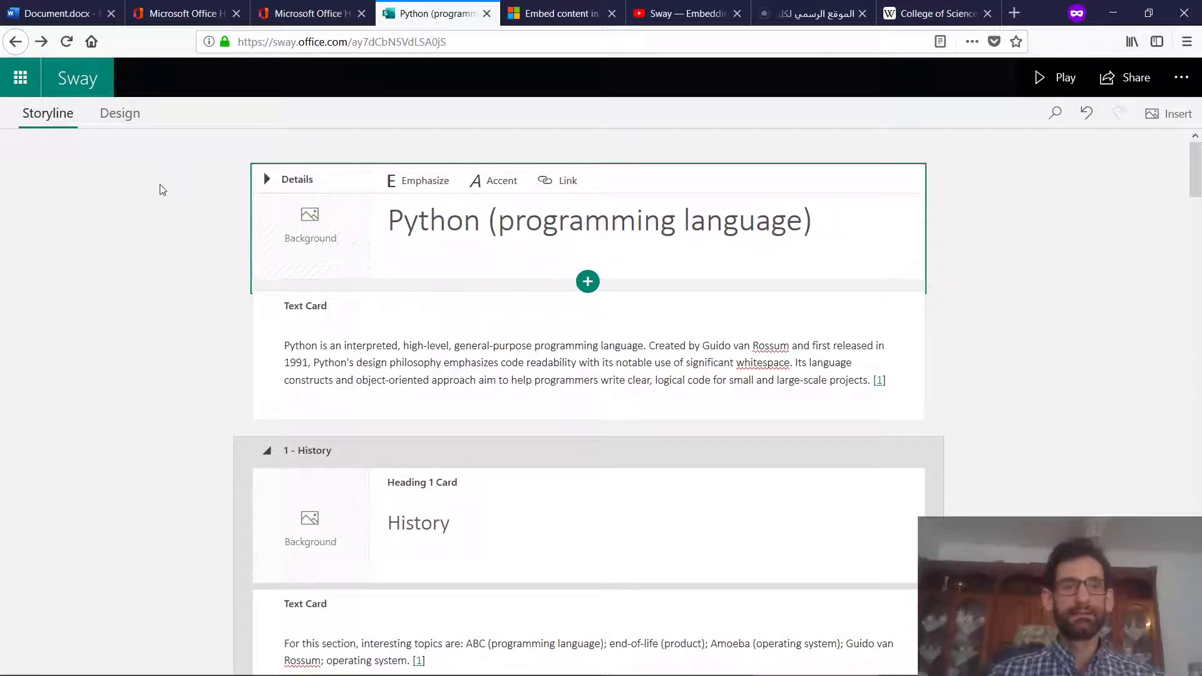
Go back to the Sway start page and open the Microsoft Sway from My Sways
click(82, 83)
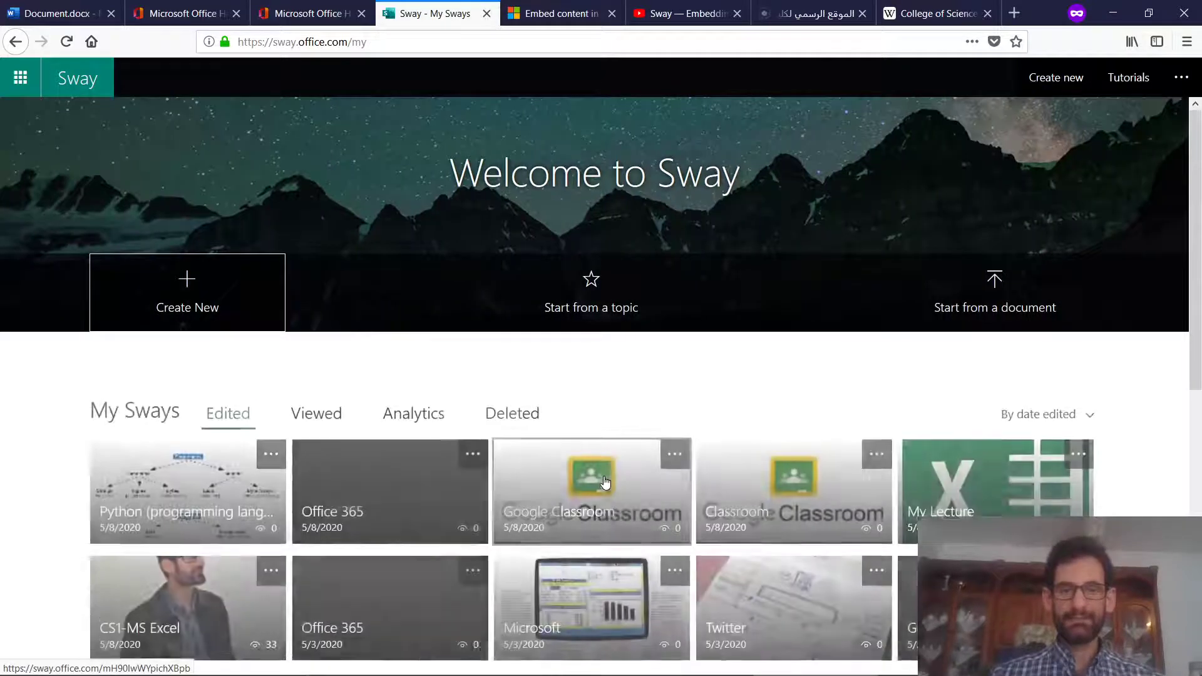
scroll(571, 367, down, 5)
scroll(570, 367, up, 3)
click(636, 401)
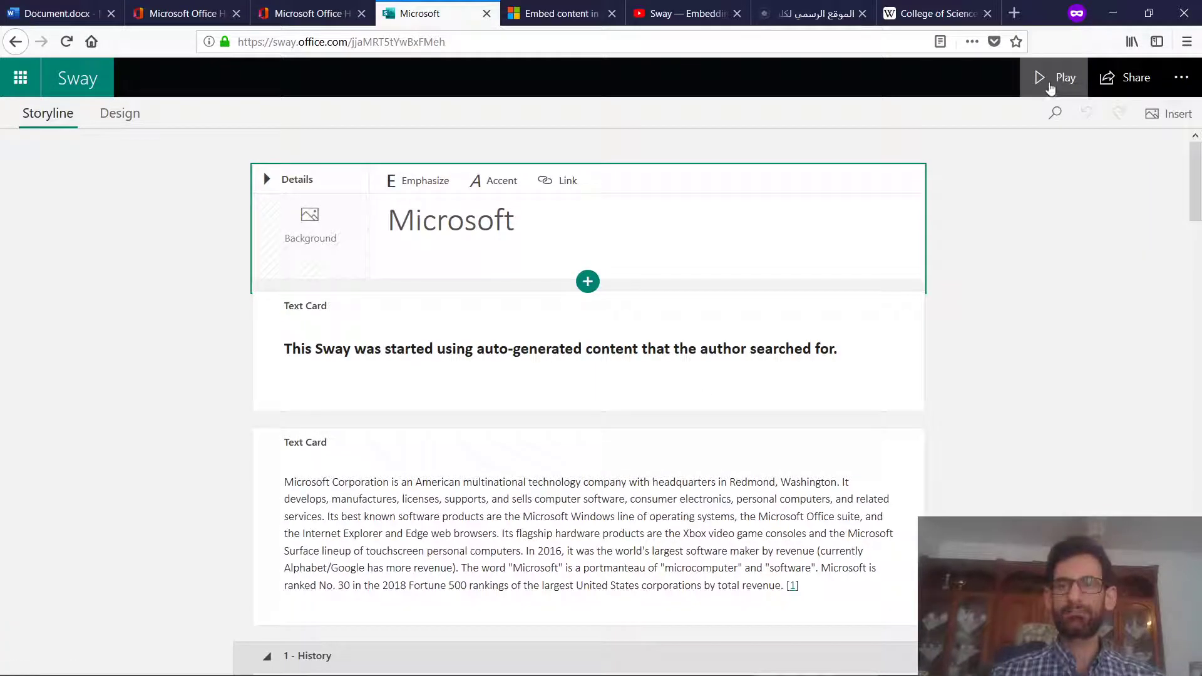
Play the Microsoft Sway, view its History and Corporate affairs sections, and return to editing it
click(1051, 89)
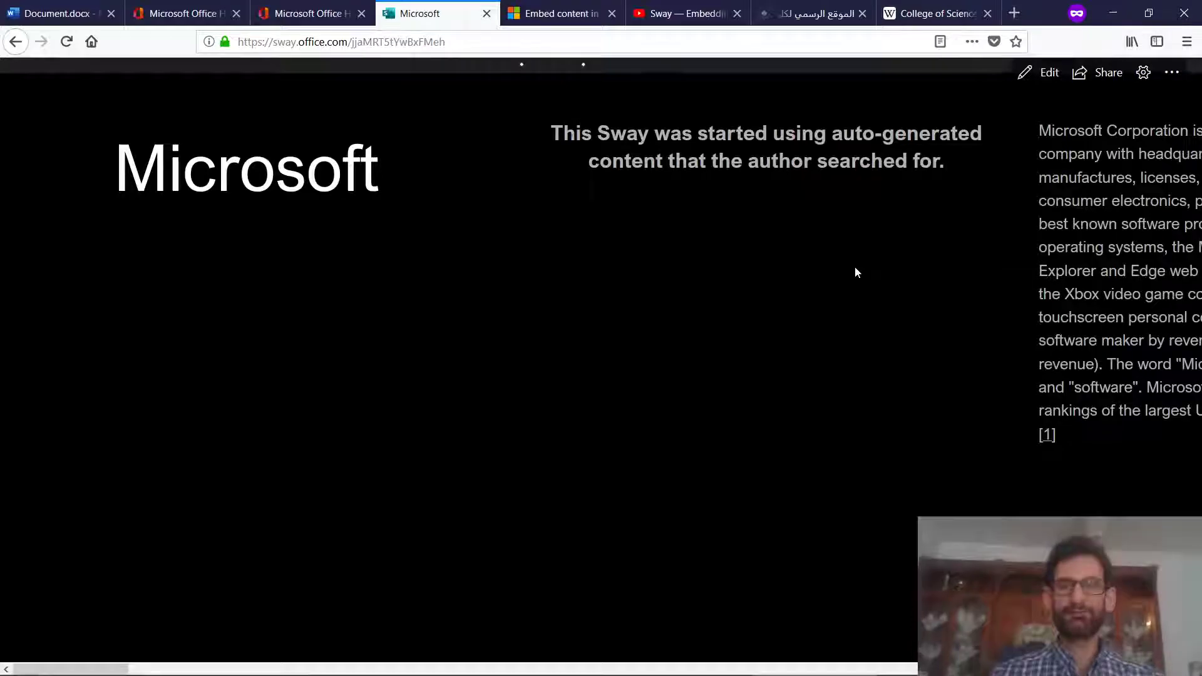
scroll(856, 273, down, 5)
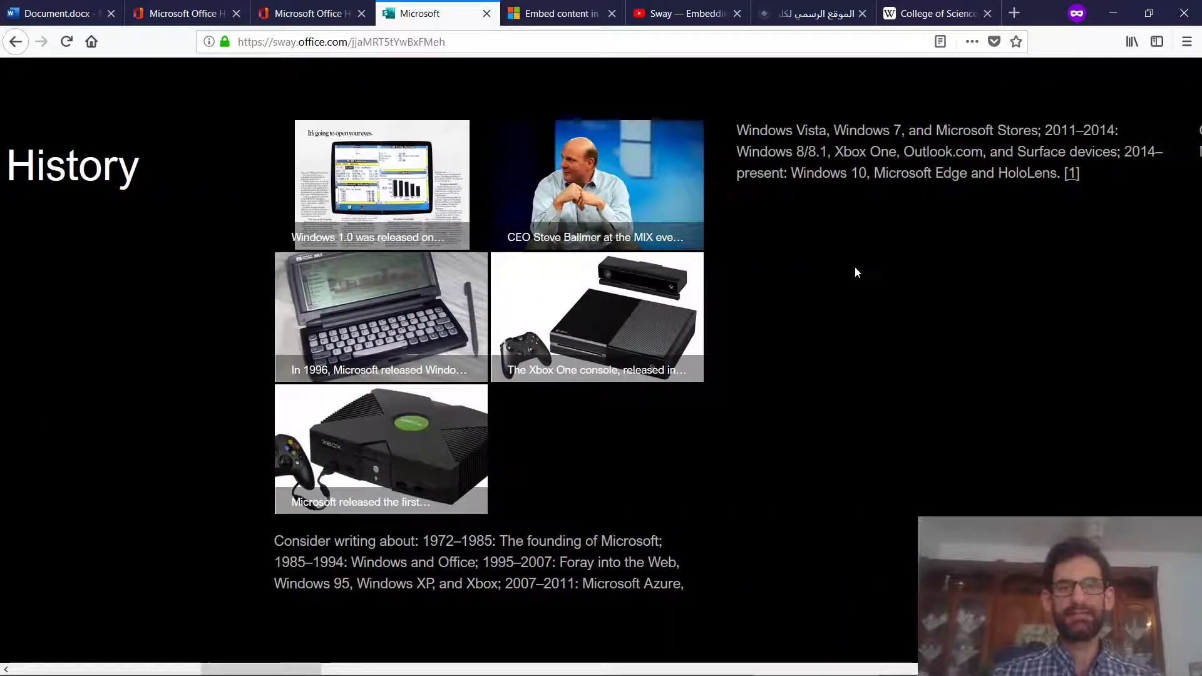
scroll(687, 386, down, 5)
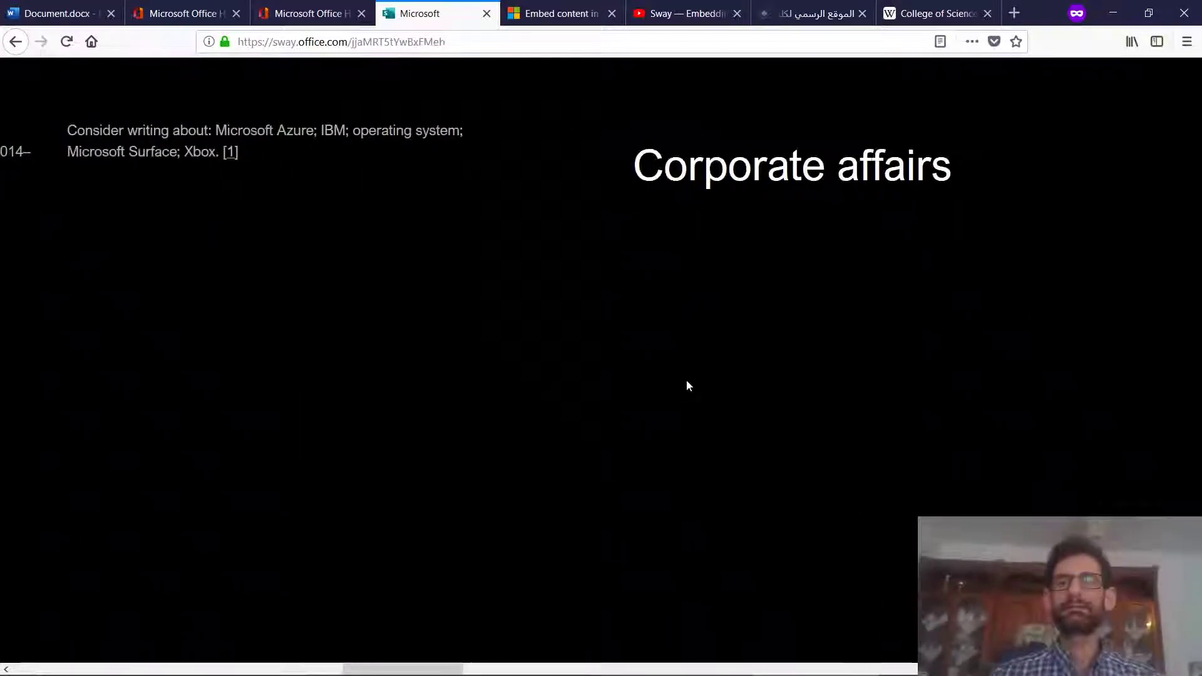
scroll(687, 386, down, 2)
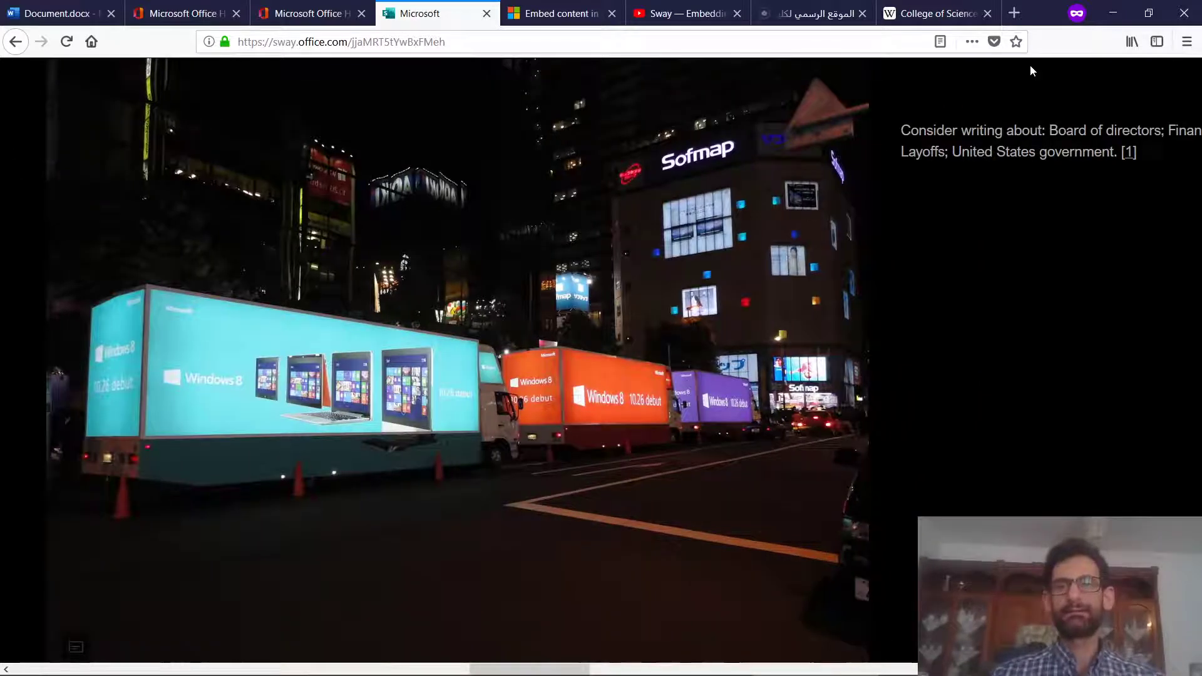
scroll(670, 305, up, 12)
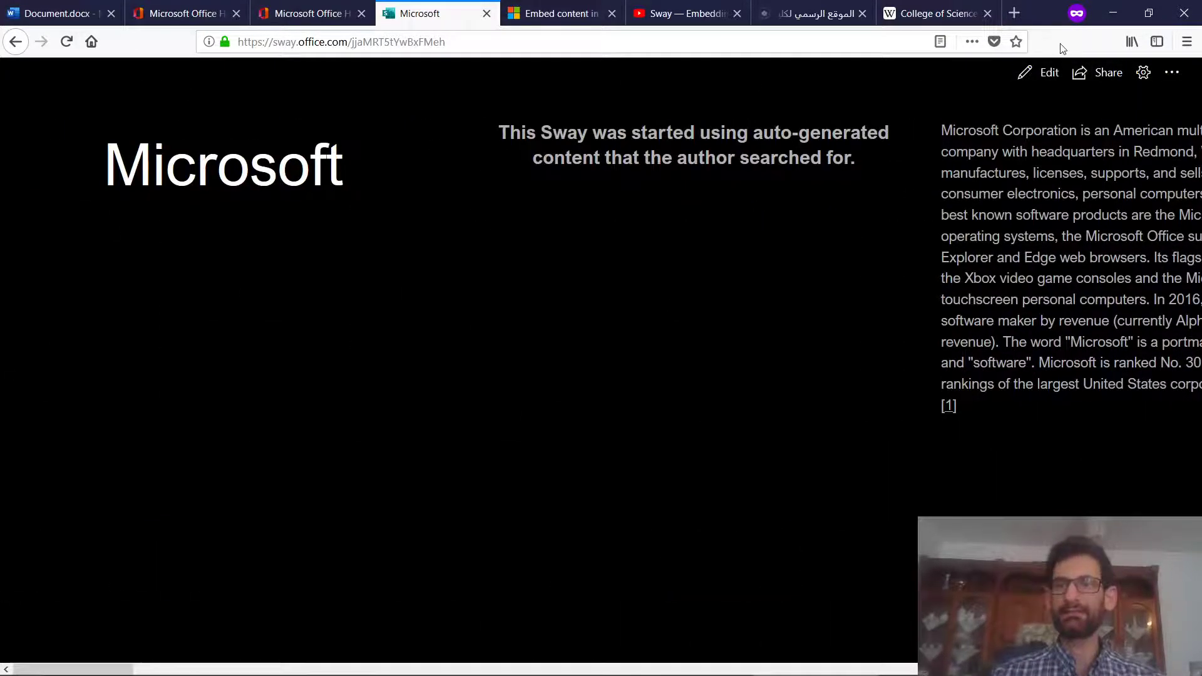
click(1051, 74)
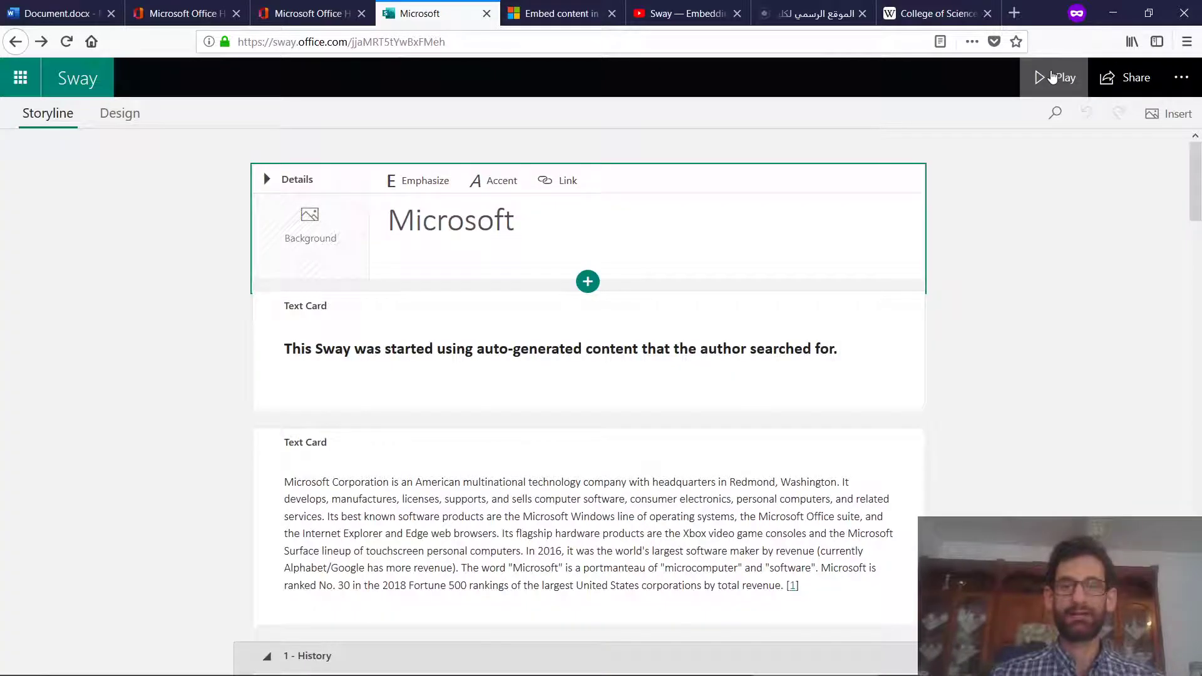
Review the Microsoft Sway's storyline, including its text cards and the grid of image cards in the History section
scroll(85, 495, down, 2)
scroll(85, 495, down, 15)
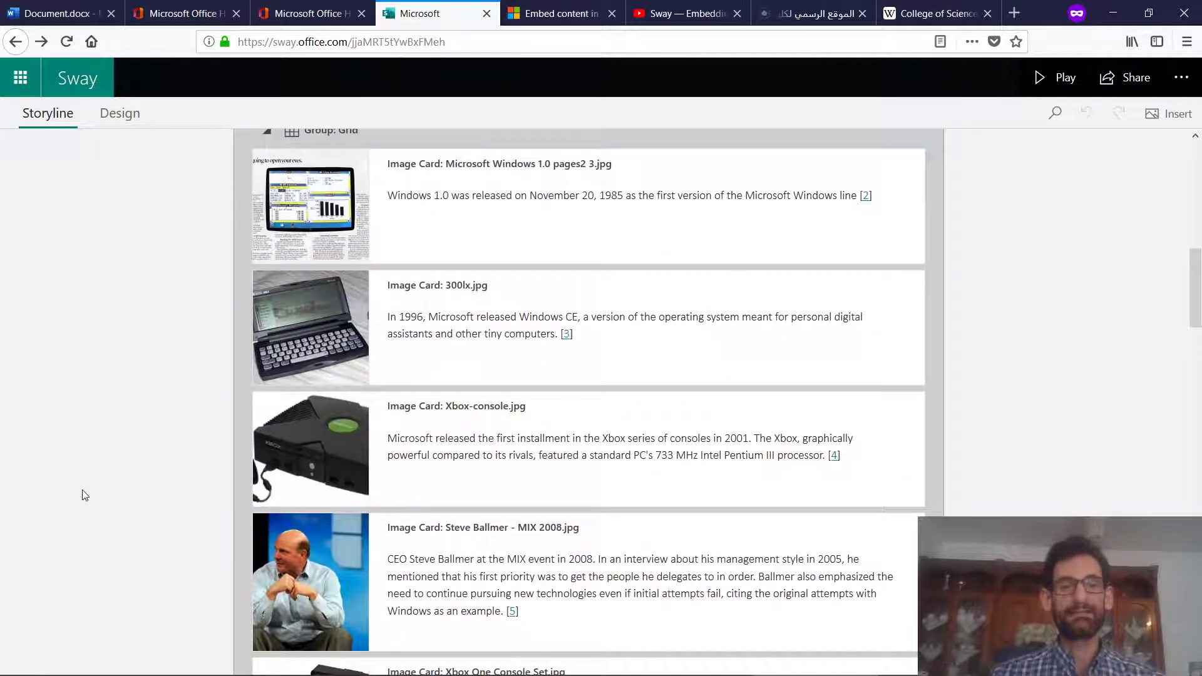
scroll(85, 495, up, 4)
scroll(85, 495, up, 10)
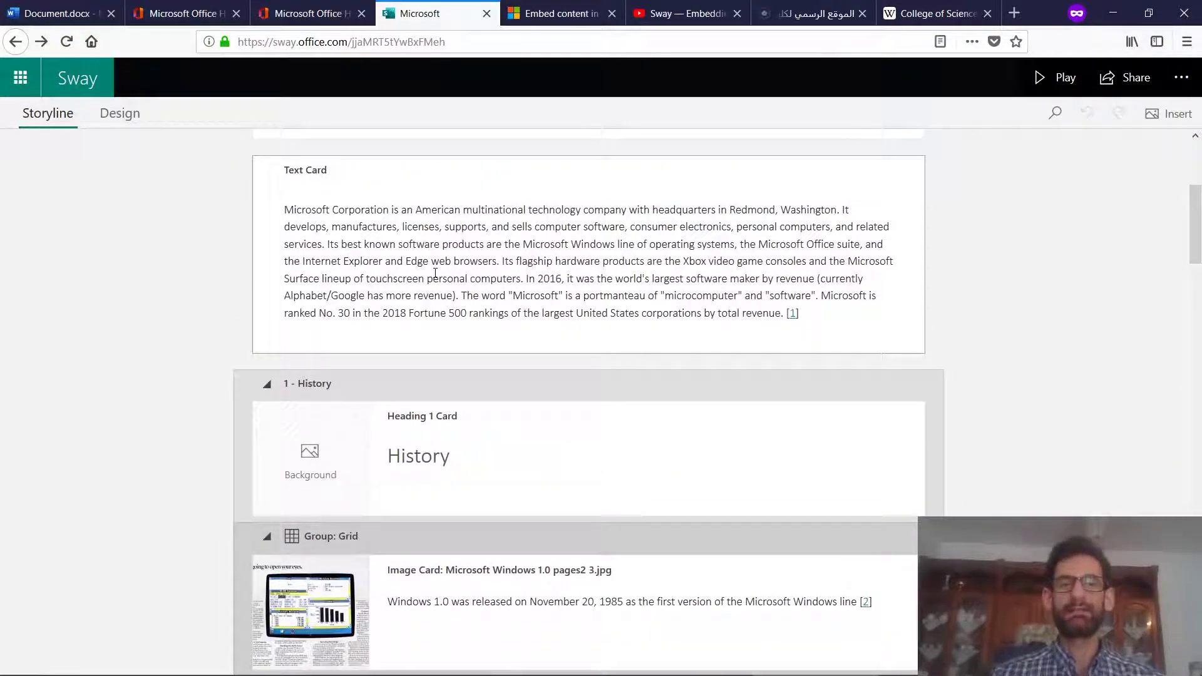
scroll(381, 282, up, 4)
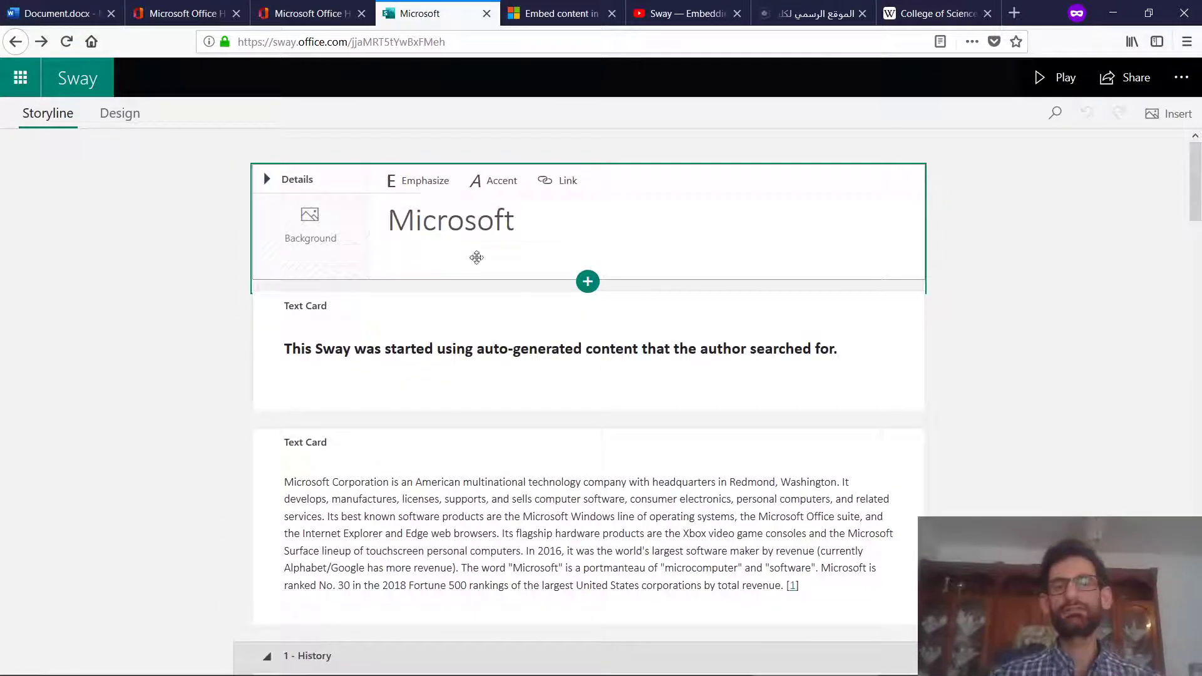
Return to the Sway start page and look through My Sways, the templates and the featured Sways
click(83, 83)
scroll(547, 452, down, 5)
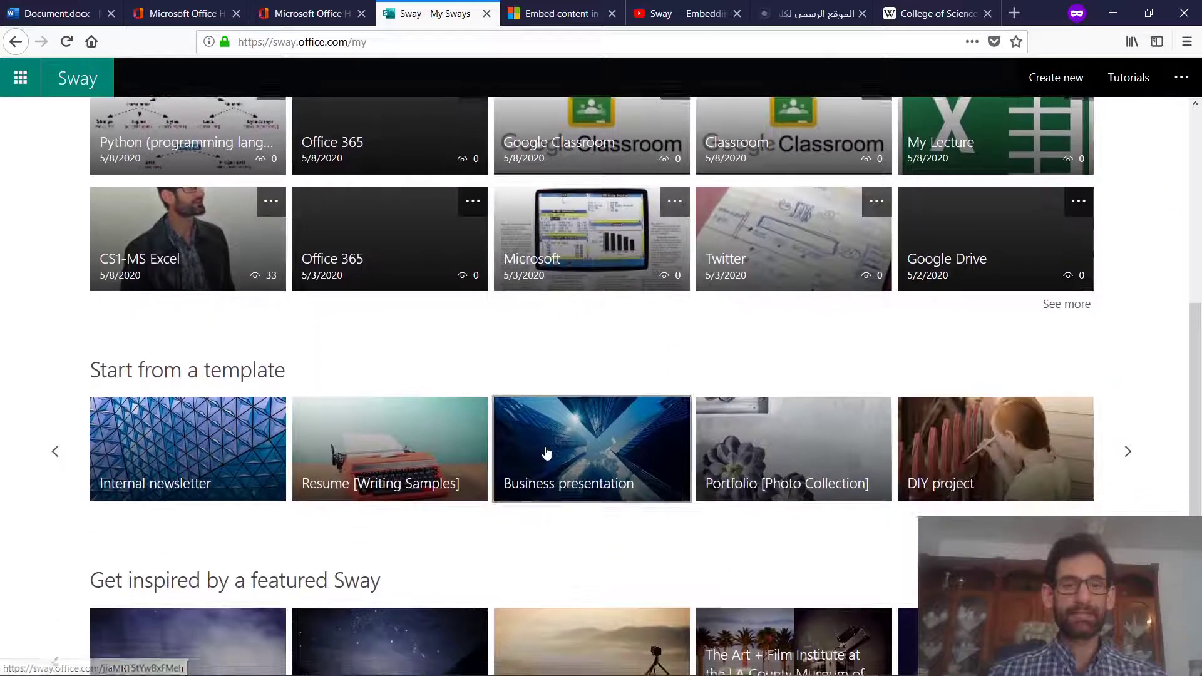
scroll(546, 452, down, 1)
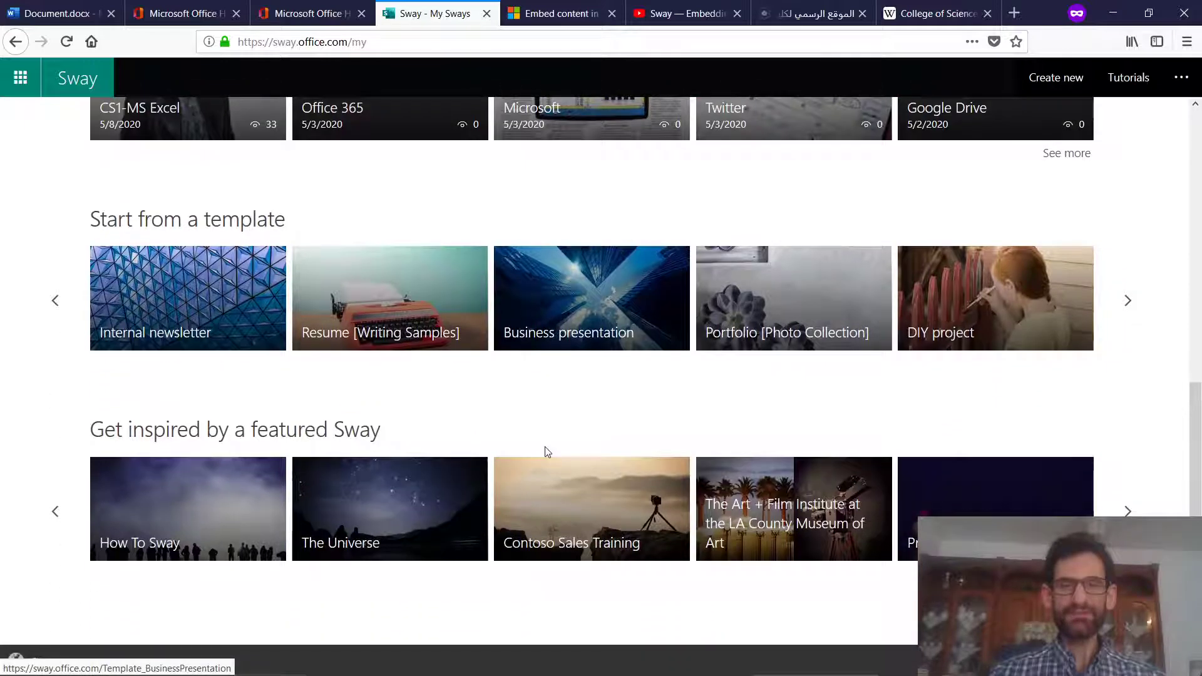
scroll(357, 429, up, 7)
scroll(341, 369, down, 7)
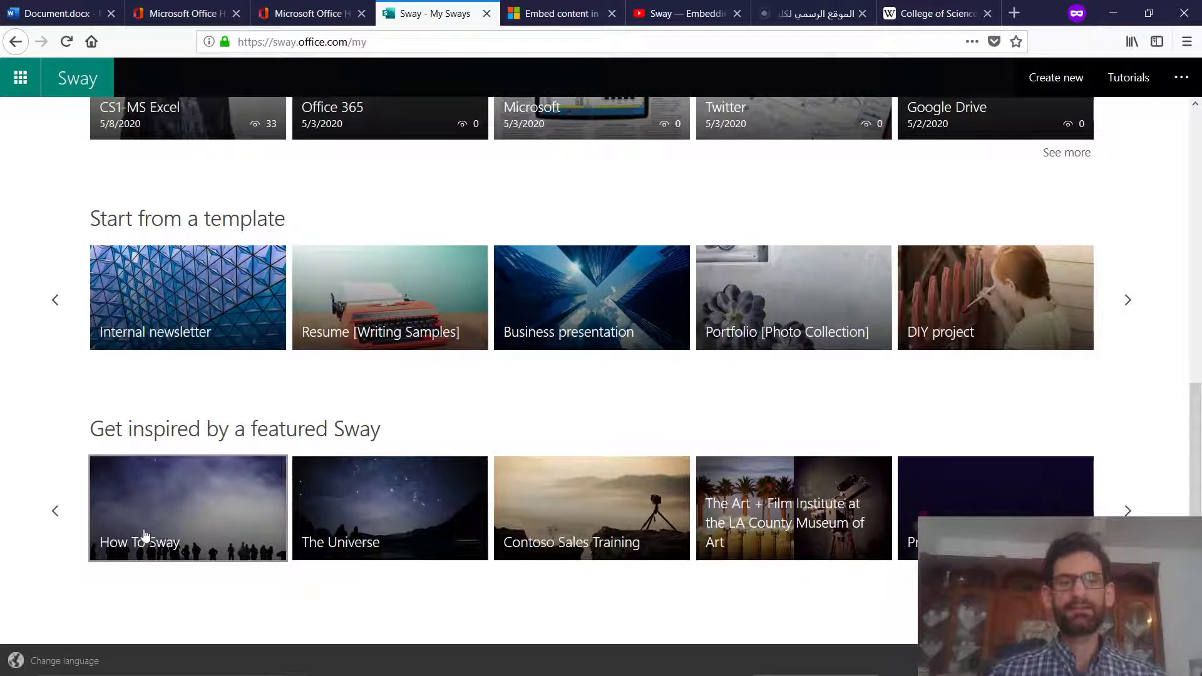
Open the featured How To Sway and read its introduction and the section on switching layouts
click(194, 528)
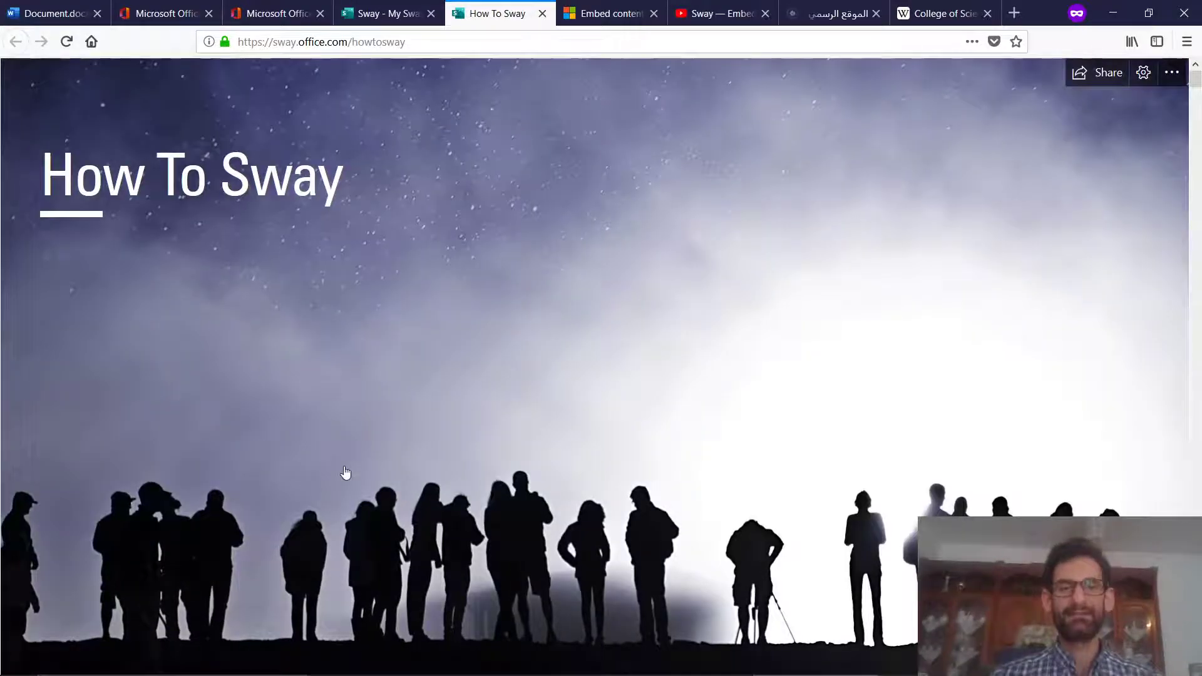
scroll(344, 473, down, 8)
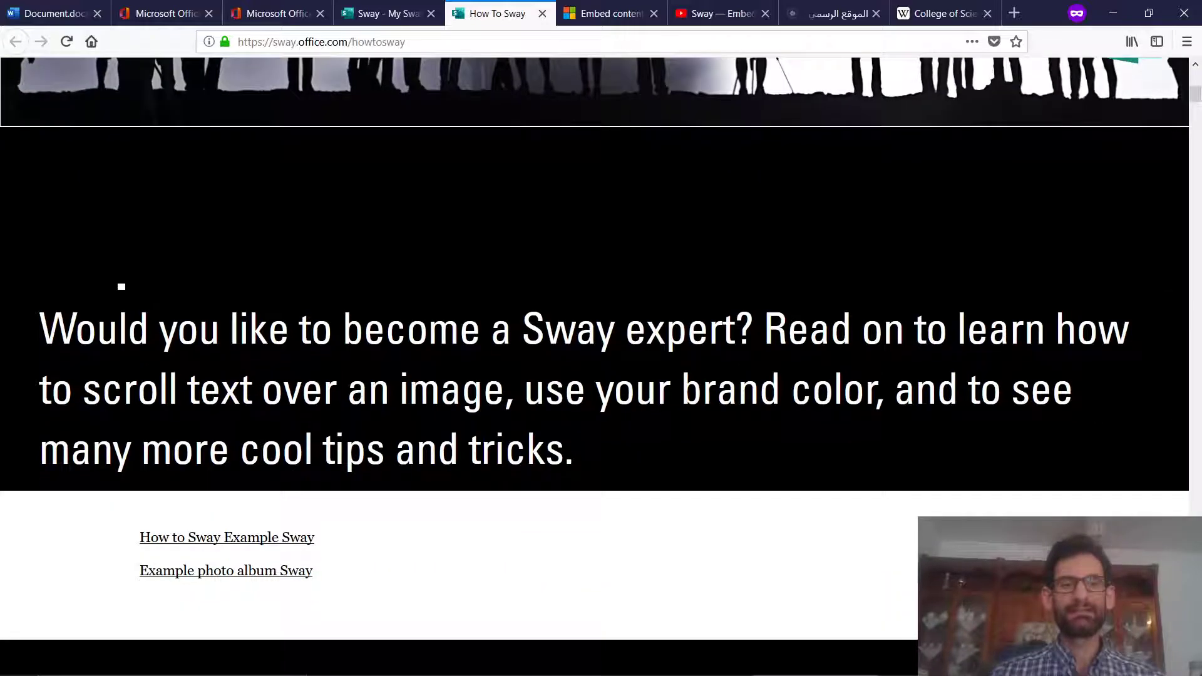
scroll(345, 471, down, 5)
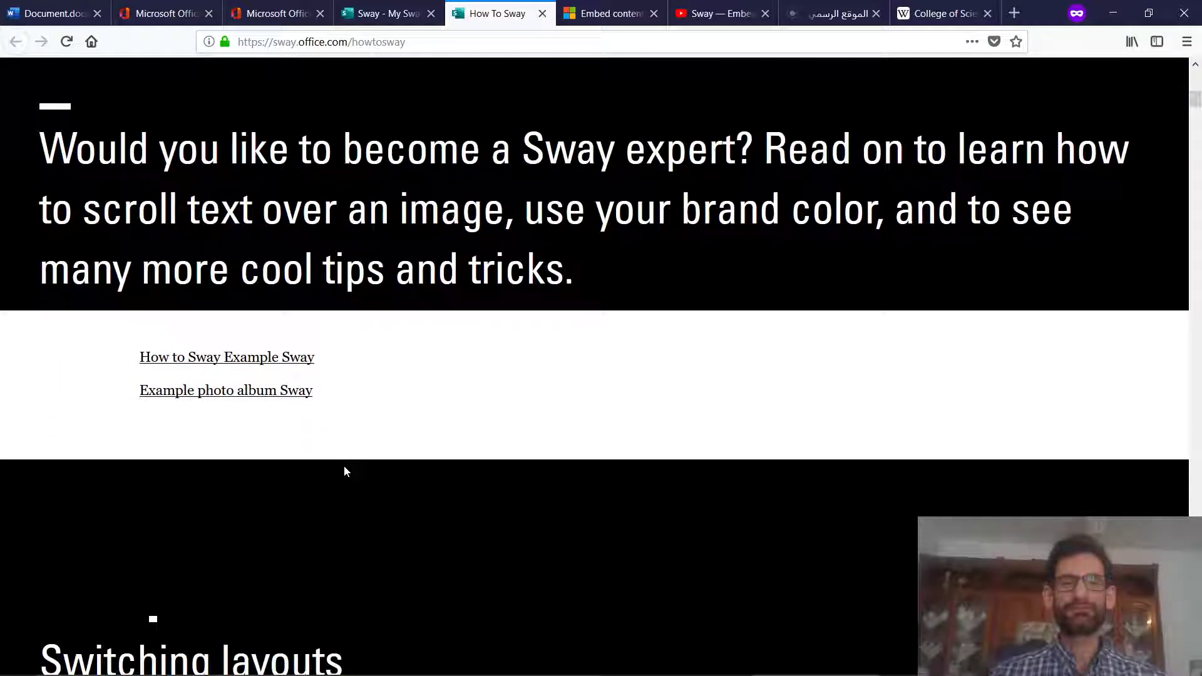
scroll(344, 469, down, 8)
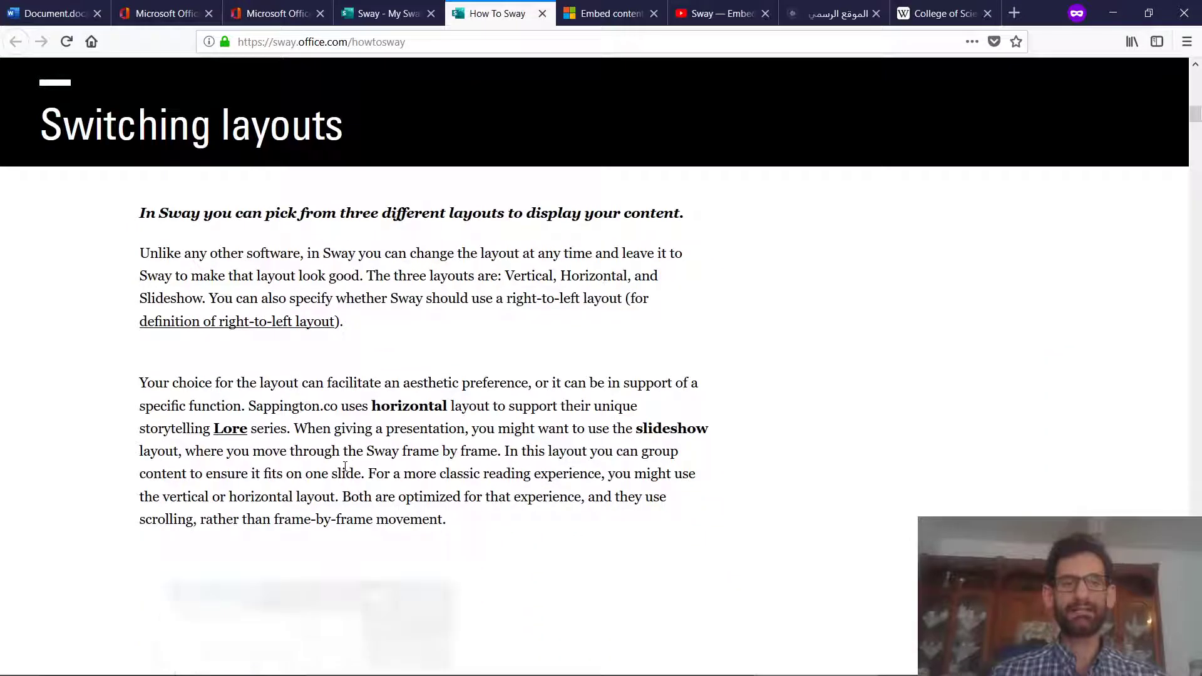
scroll(345, 466, down, 6)
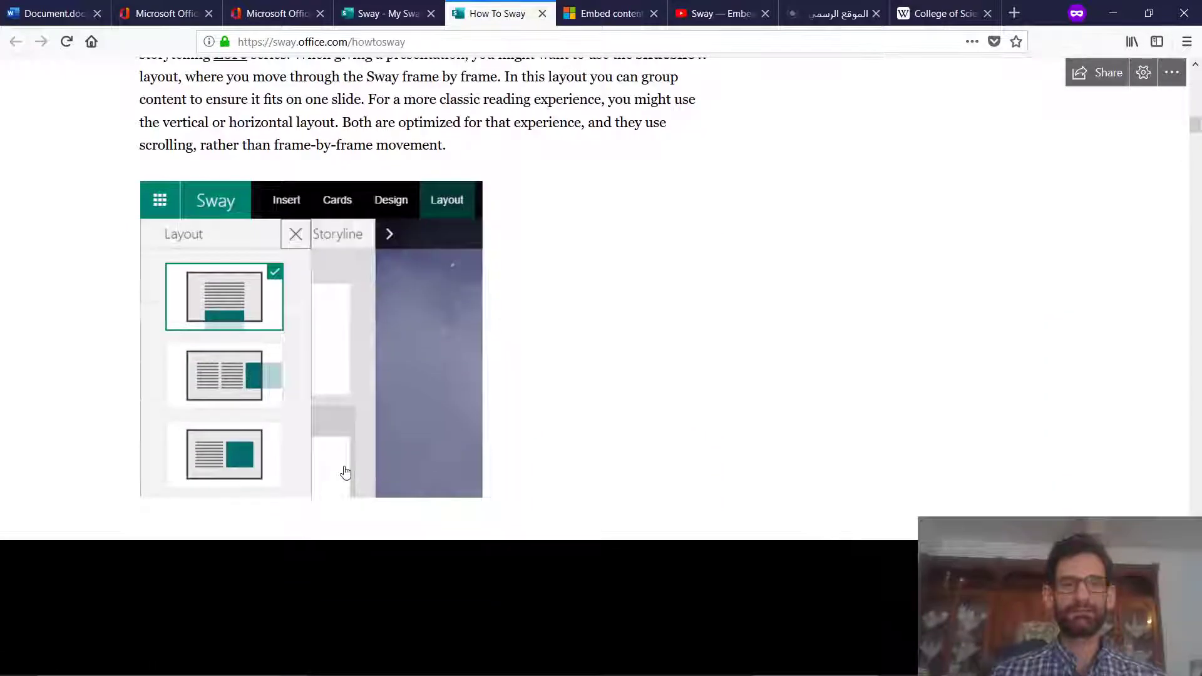
Examine the How To Sway sections on styles, image captions, customization, Remix and adding images, and return to its beginning
scroll(345, 471, down, 20)
scroll(345, 472, down, 4)
scroll(344, 472, up, 8)
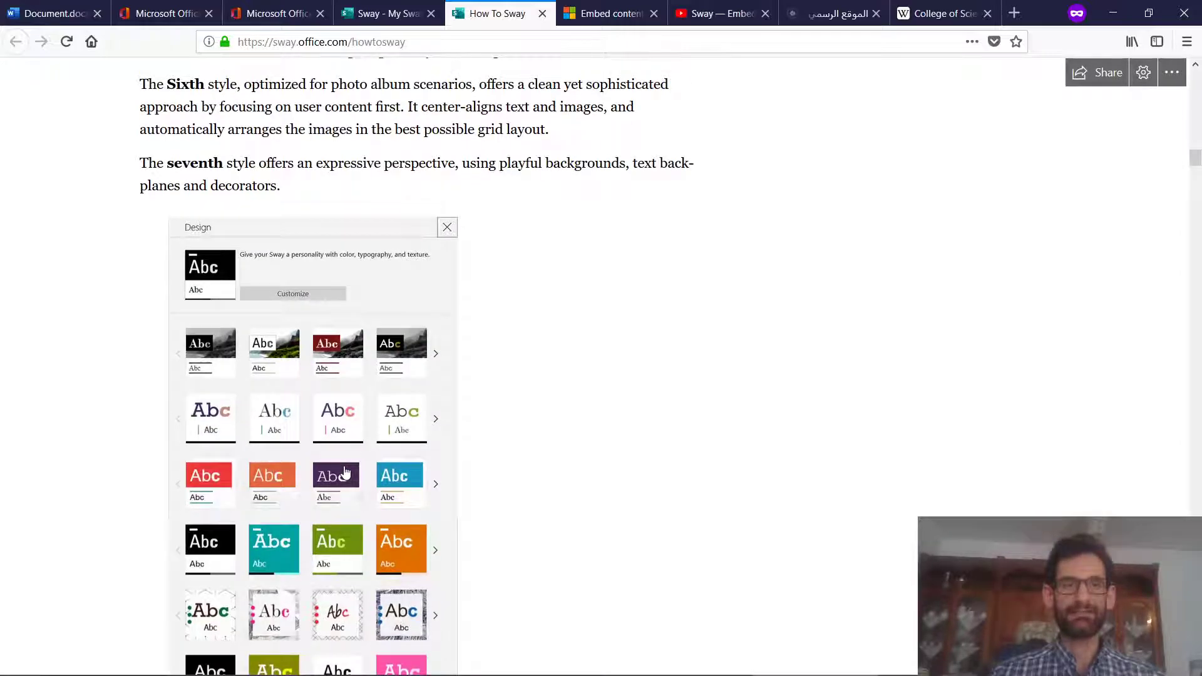
scroll(345, 472, down, 5)
scroll(344, 471, down, 14)
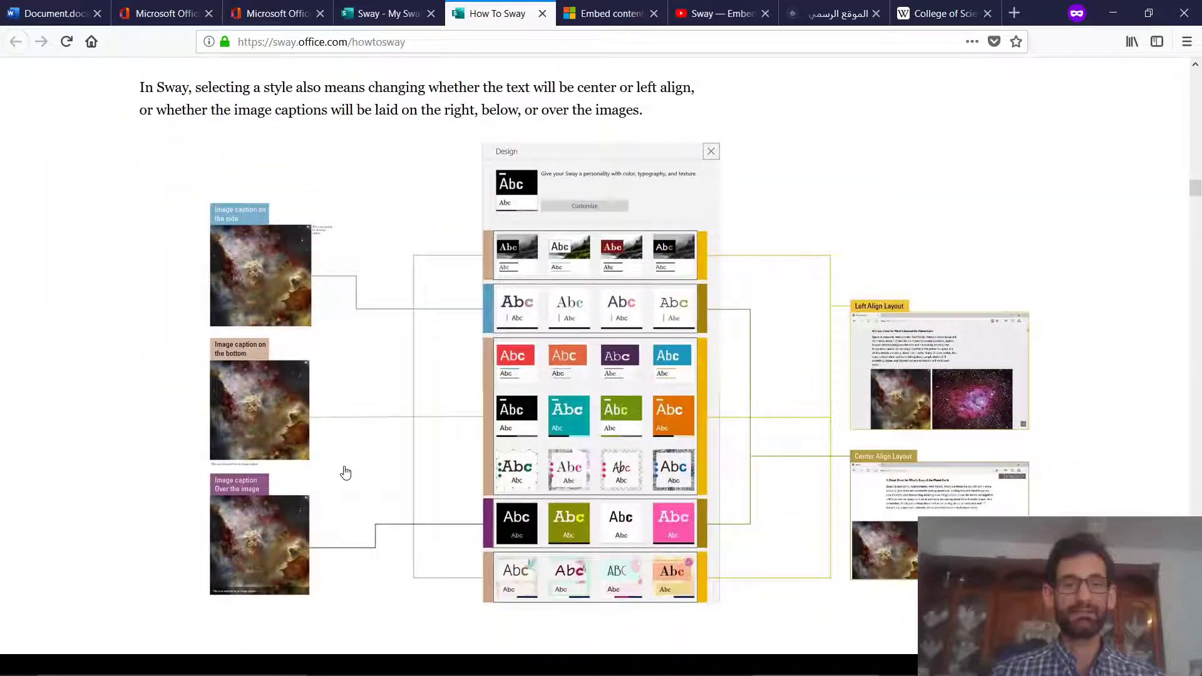
scroll(344, 472, down, 15)
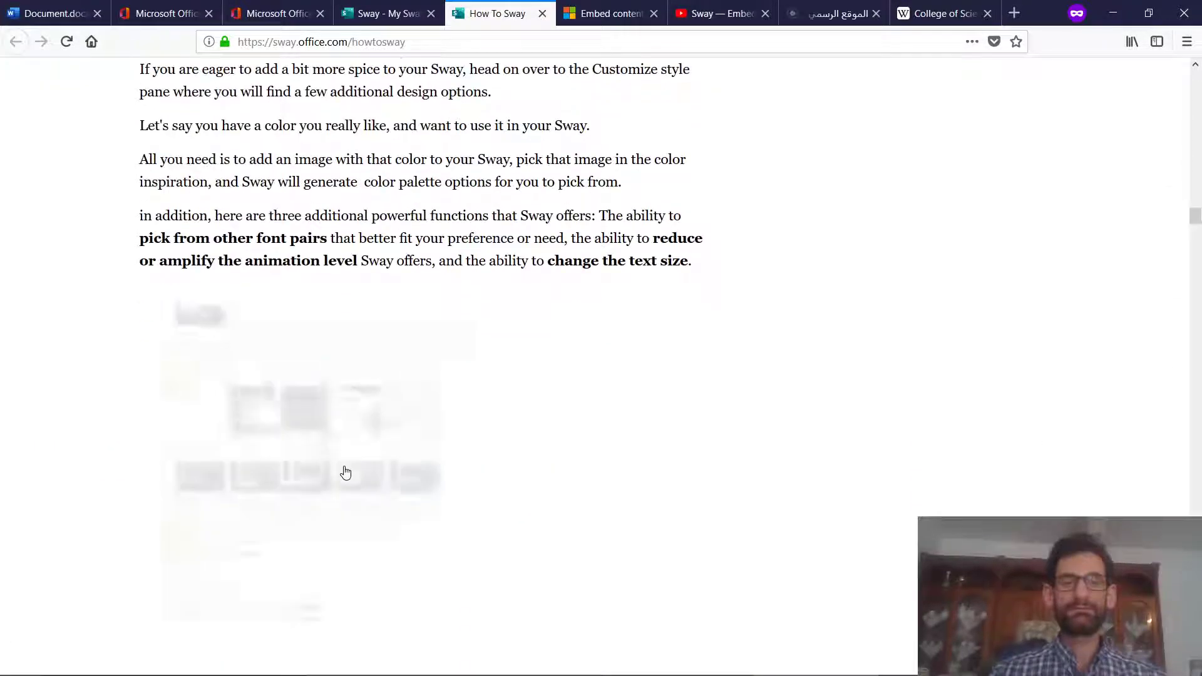
scroll(345, 472, down, 15)
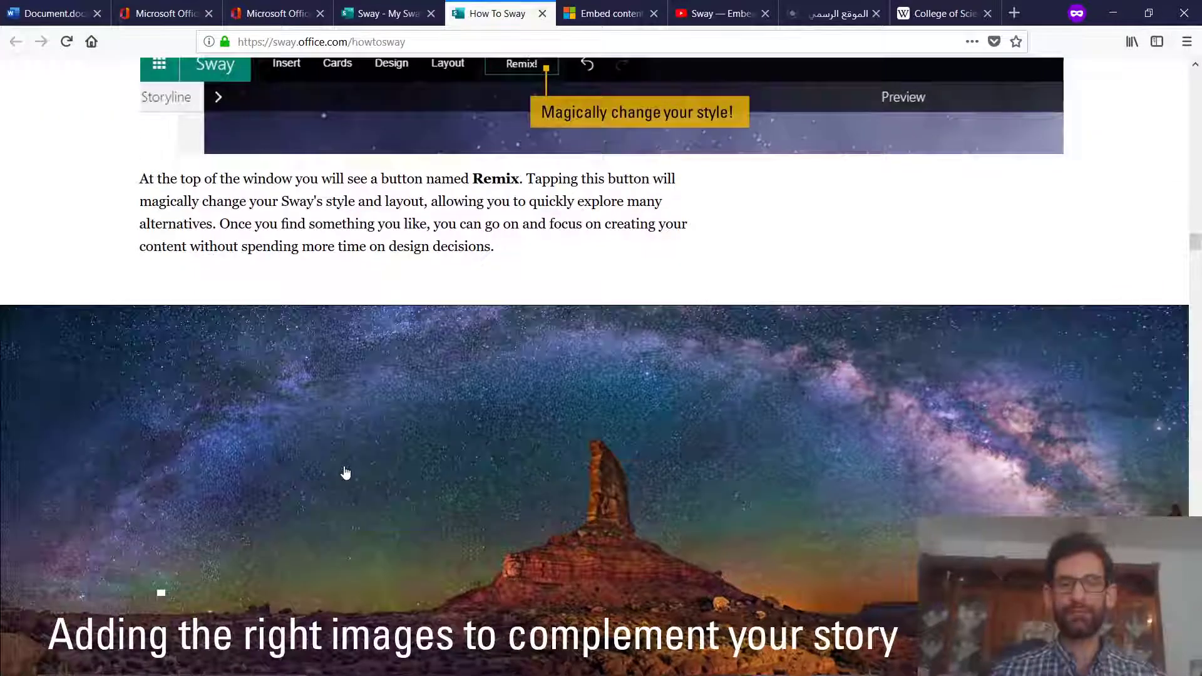
scroll(345, 472, down, 10)
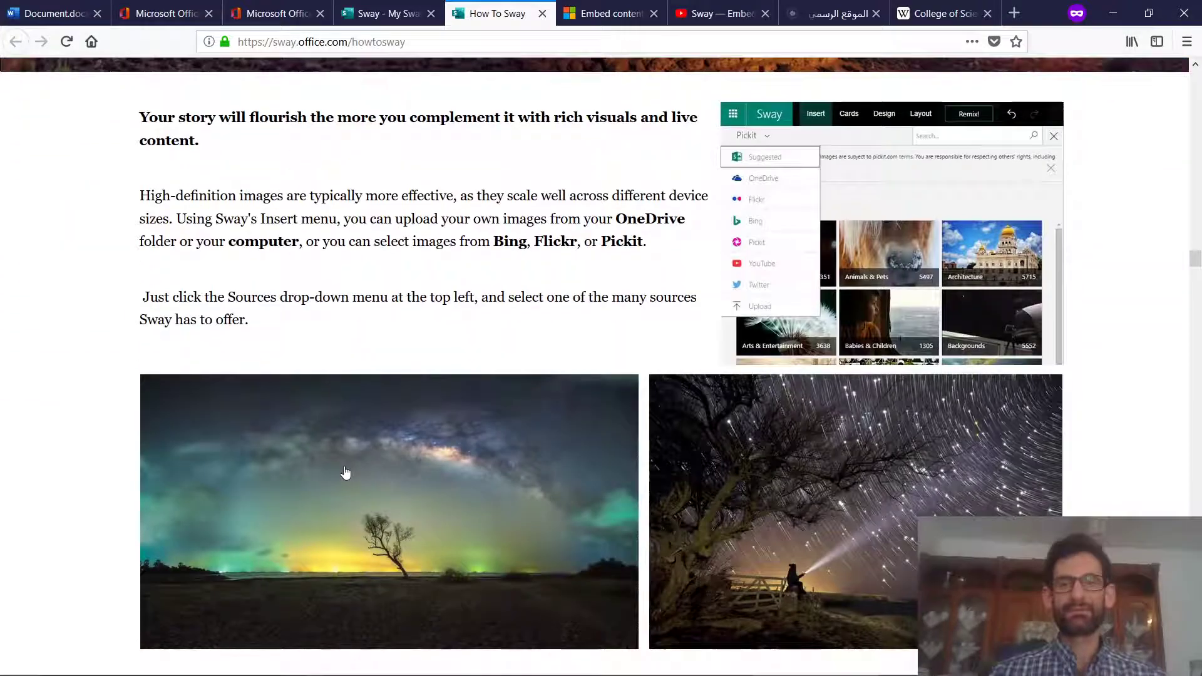
scroll(345, 472, down, 15)
scroll(345, 473, down, 15)
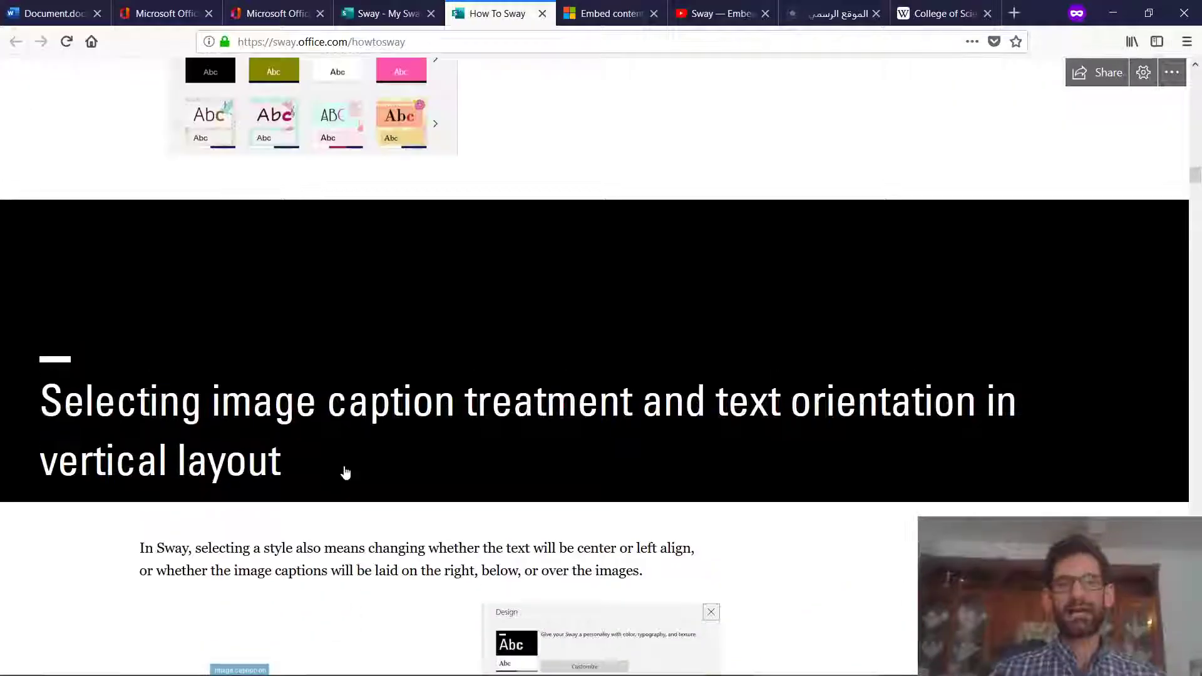
scroll(345, 473, down, 15)
key(Home)
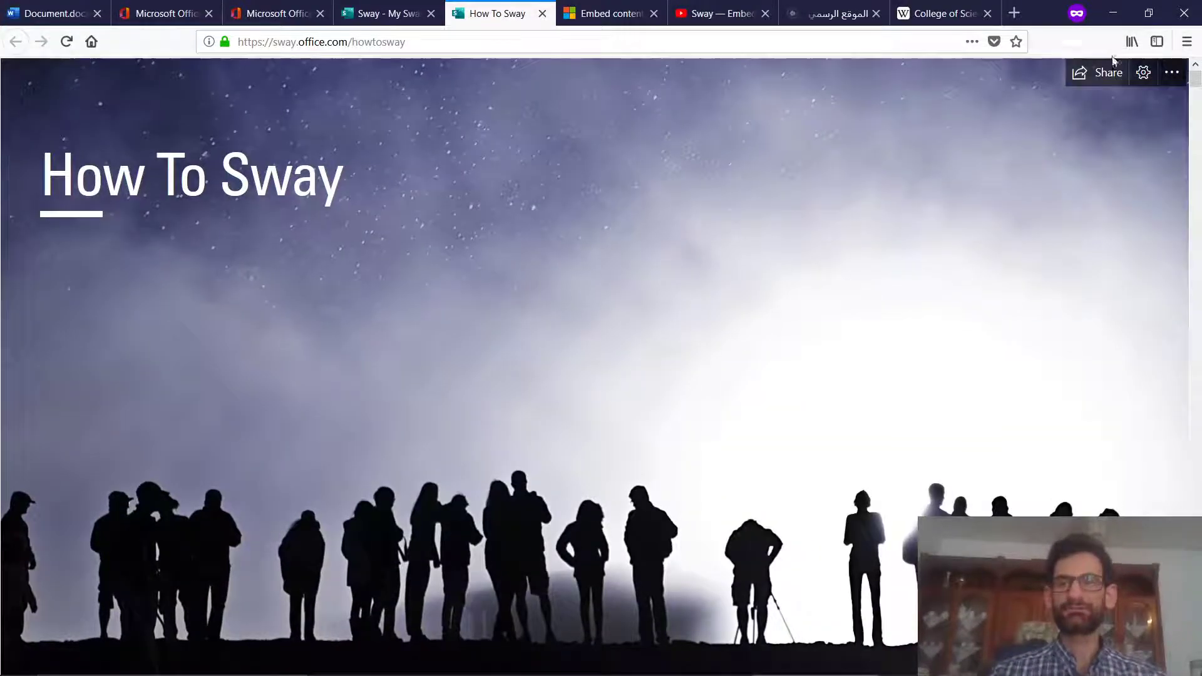
Copy the share link of the How To Sway, and view its visual link thumbnail without copying it
click(1102, 73)
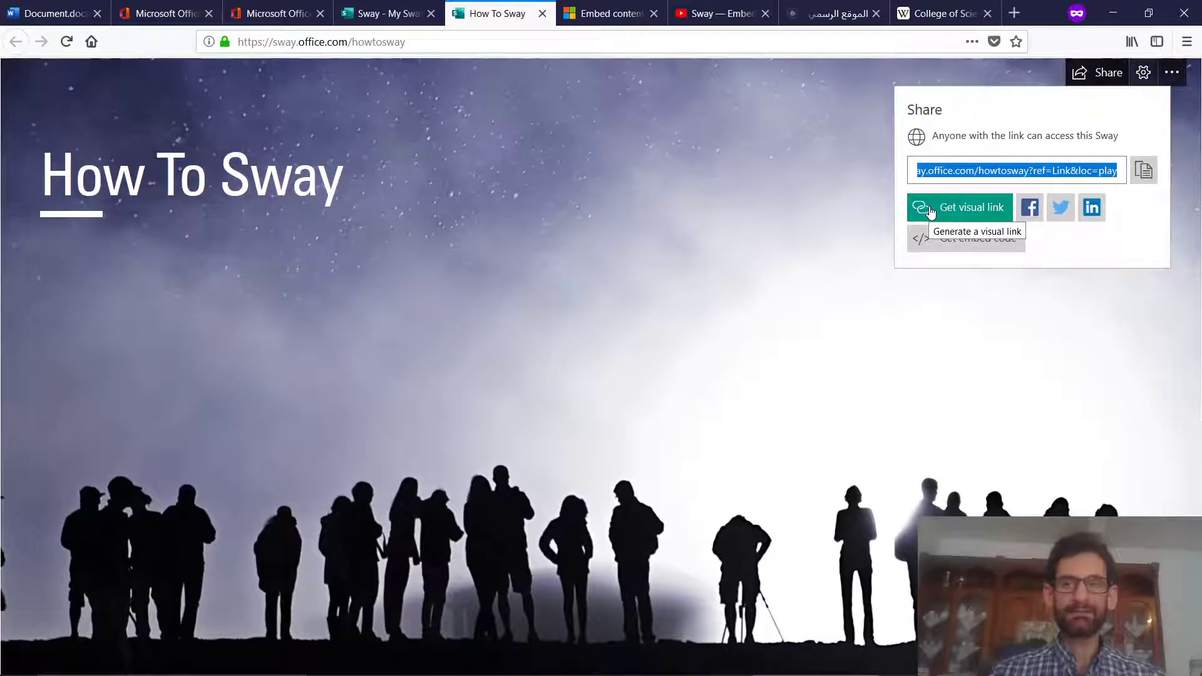
click(1139, 172)
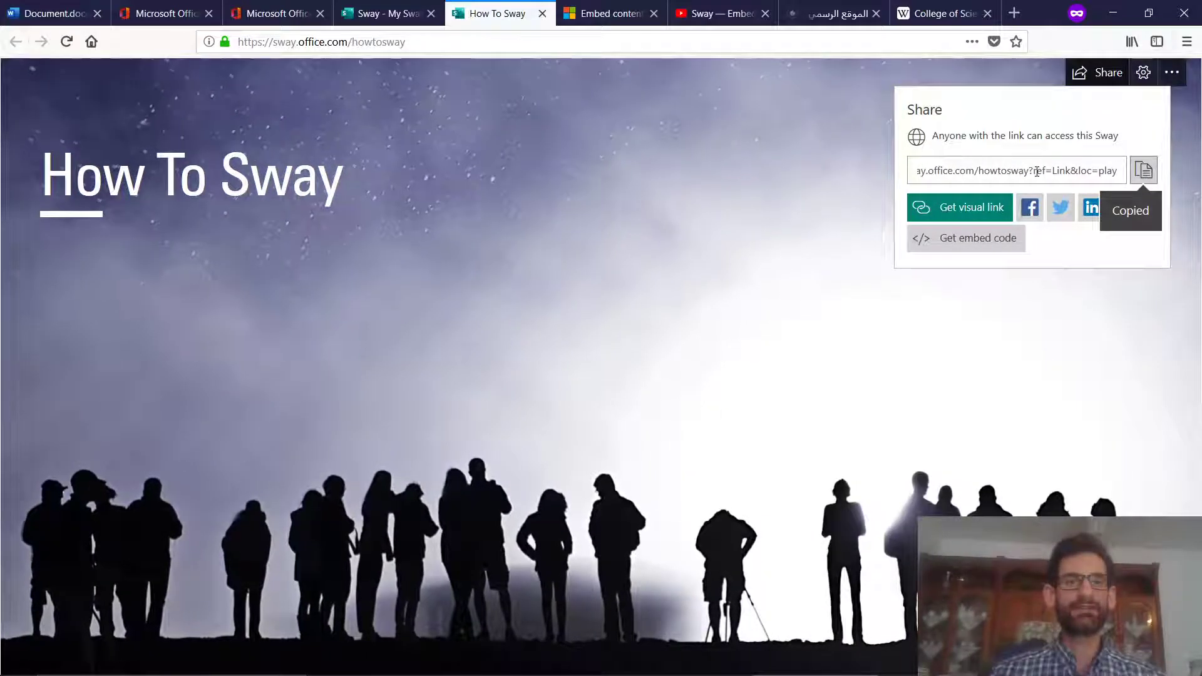
click(961, 211)
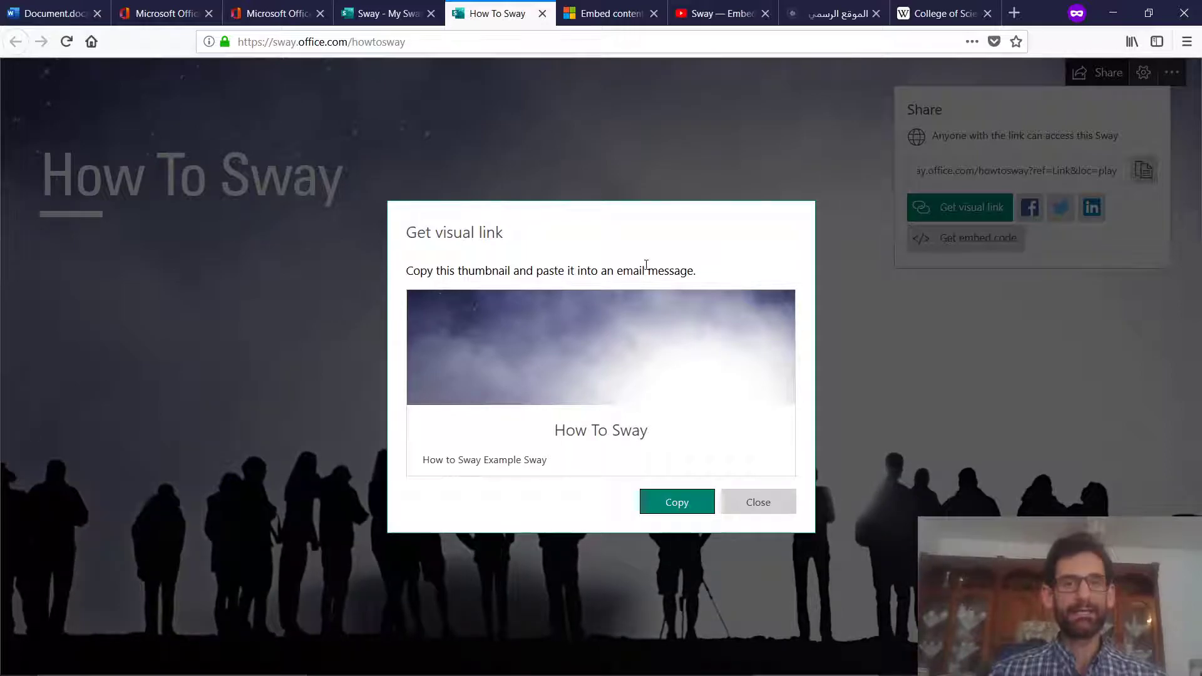
click(760, 508)
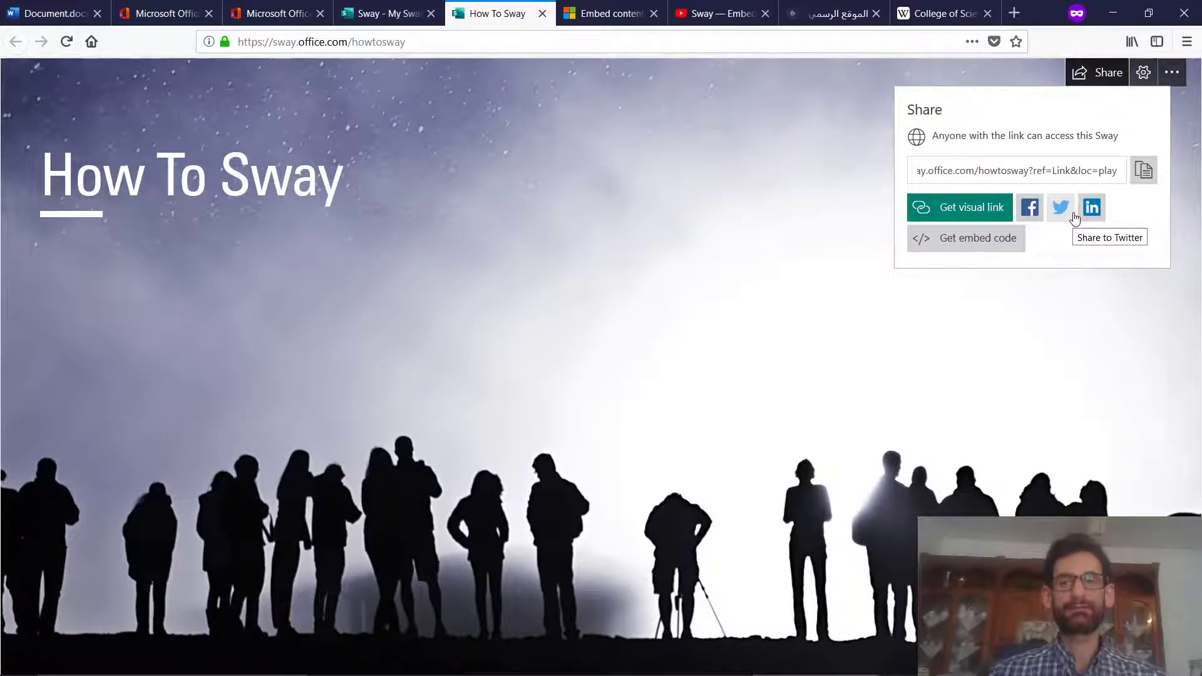
View the layout and animation settings of the How To Sway and its menu of further options, leaving everything as is
click(887, 119)
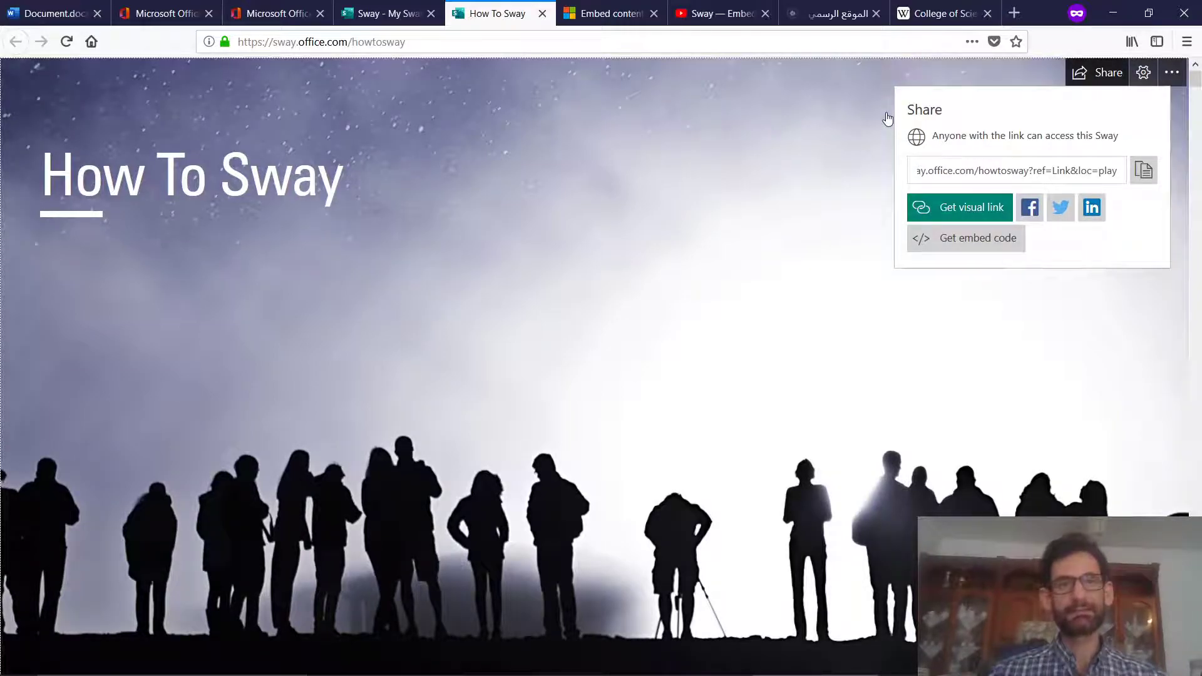
click(1143, 73)
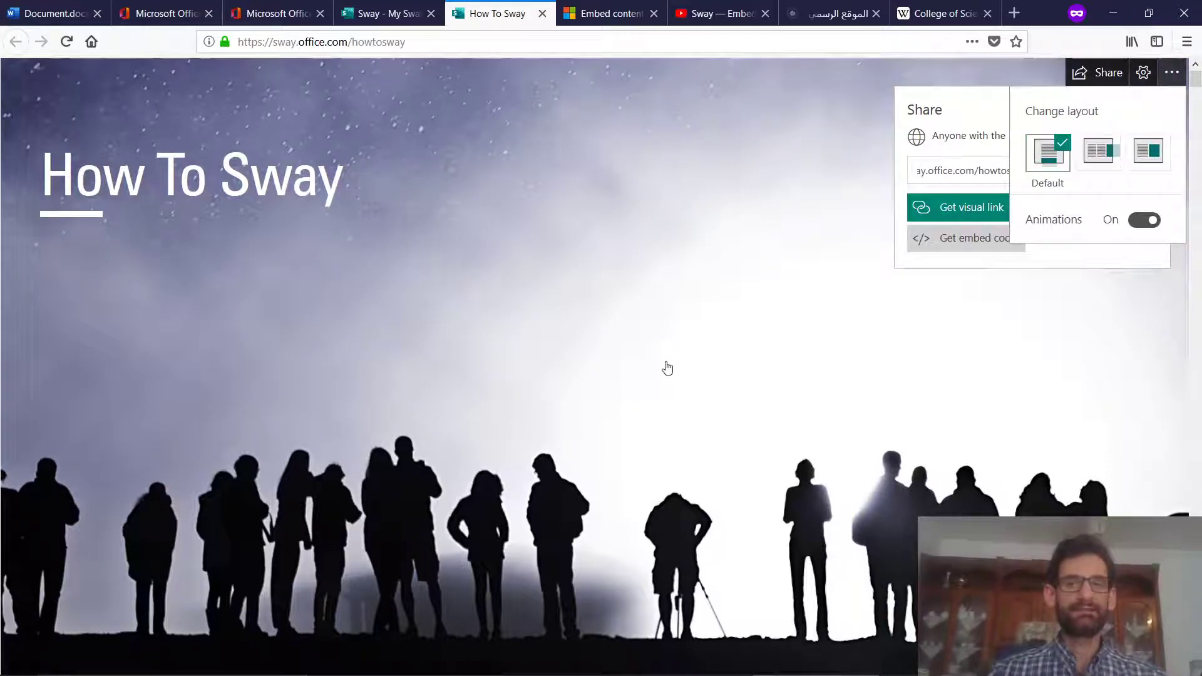
scroll(625, 369, down, 3)
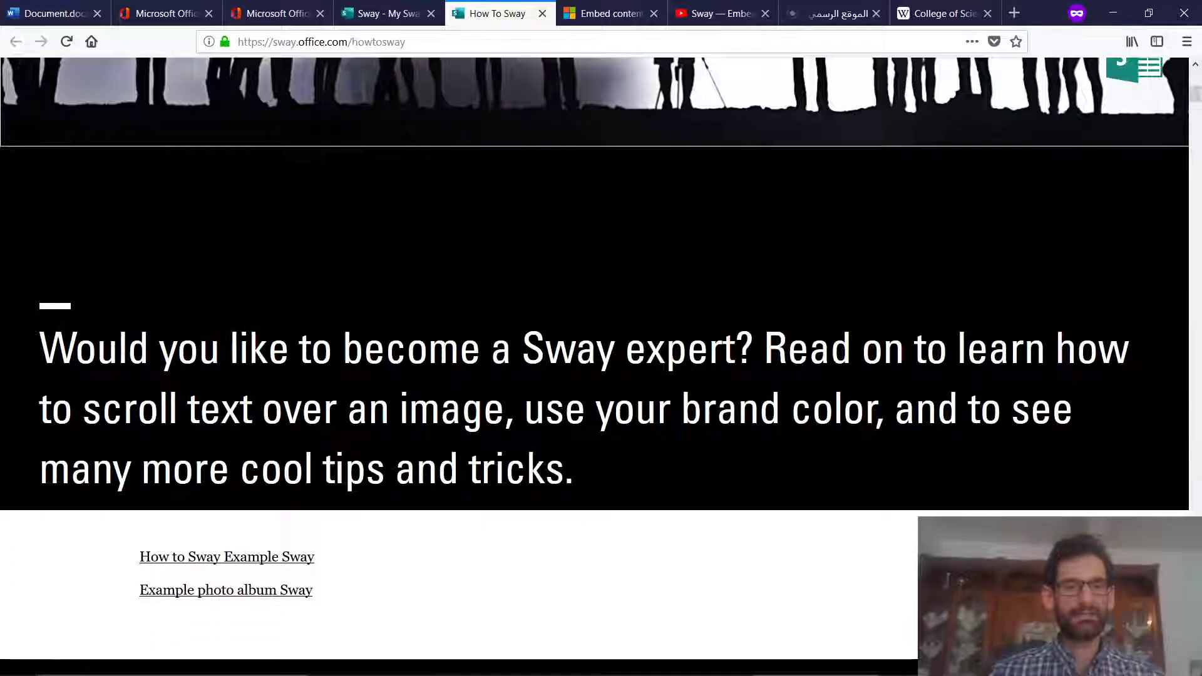
scroll(625, 369, up, 3)
click(1143, 73)
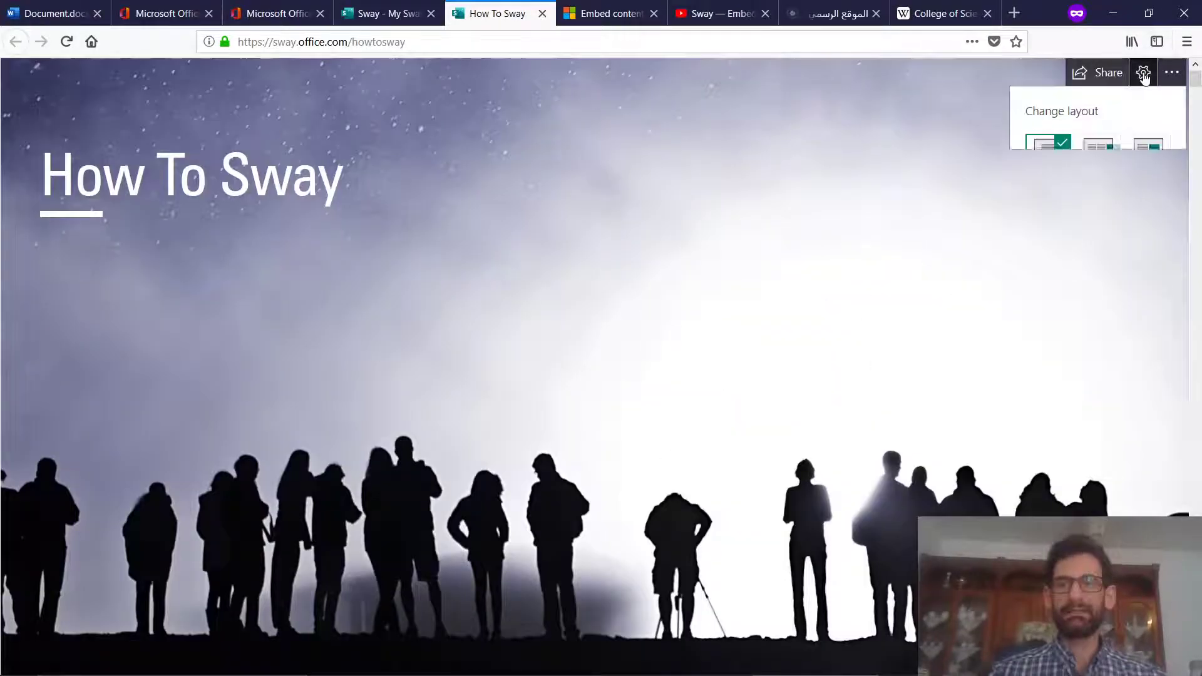
click(438, 282)
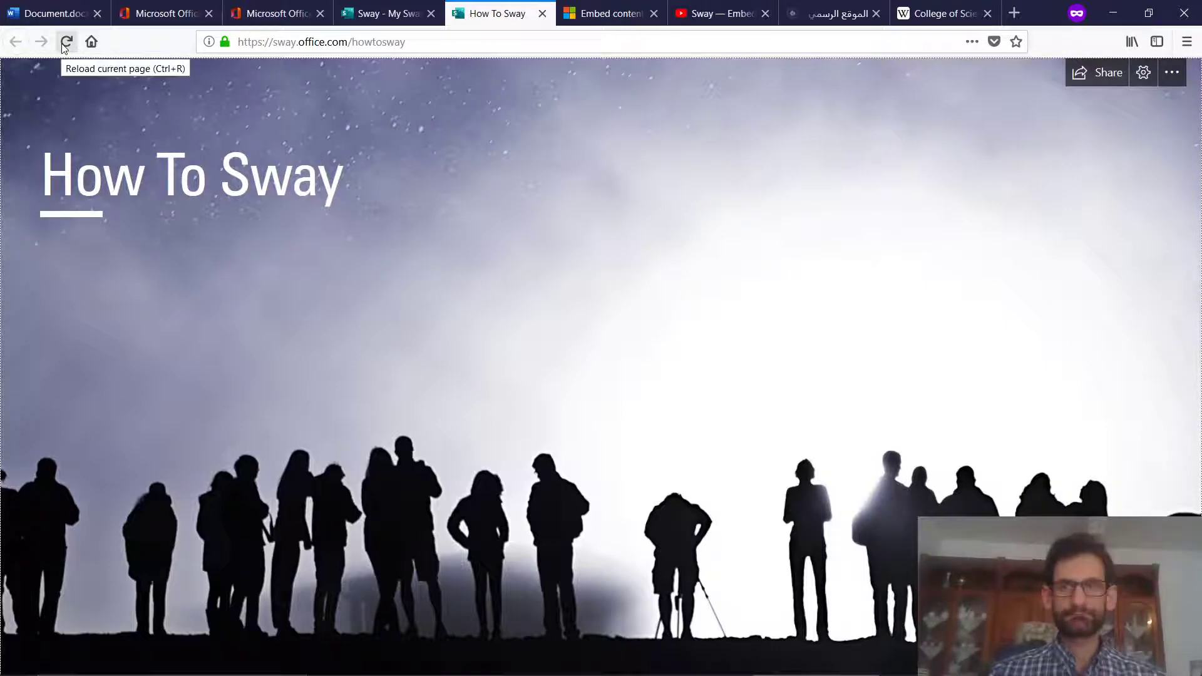
click(1171, 74)
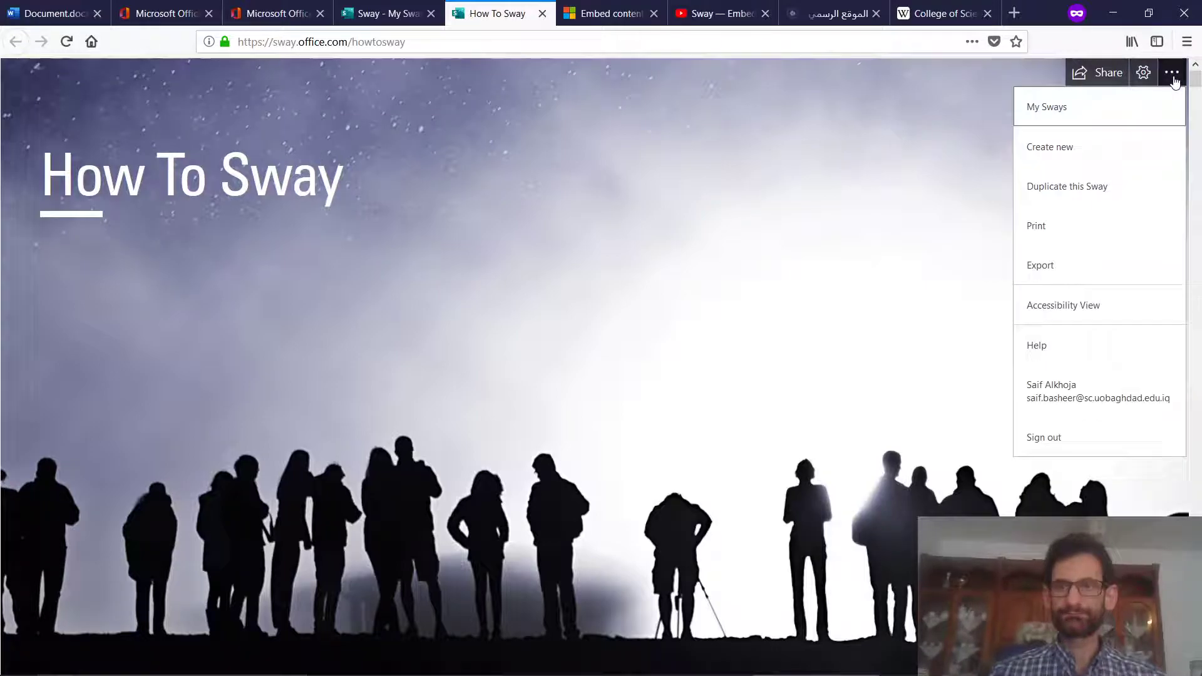
click(877, 228)
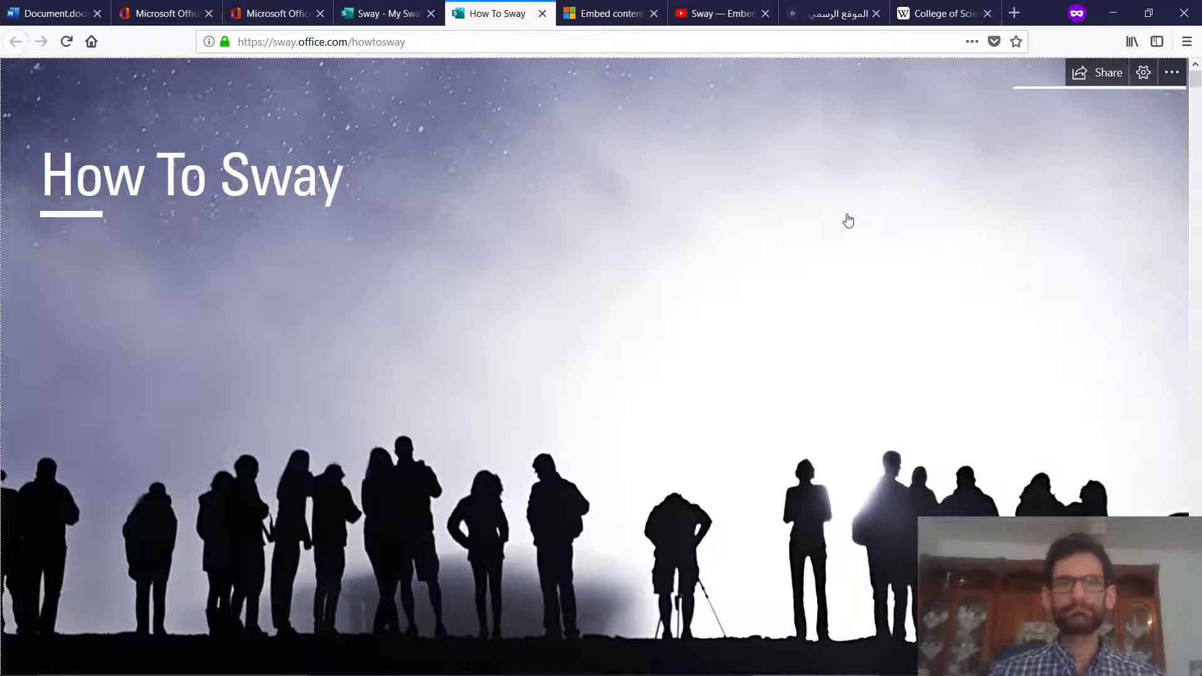
Return to the Sway start page and reopen the featured How To Sway
click(393, 15)
scroll(303, 250, up, 8)
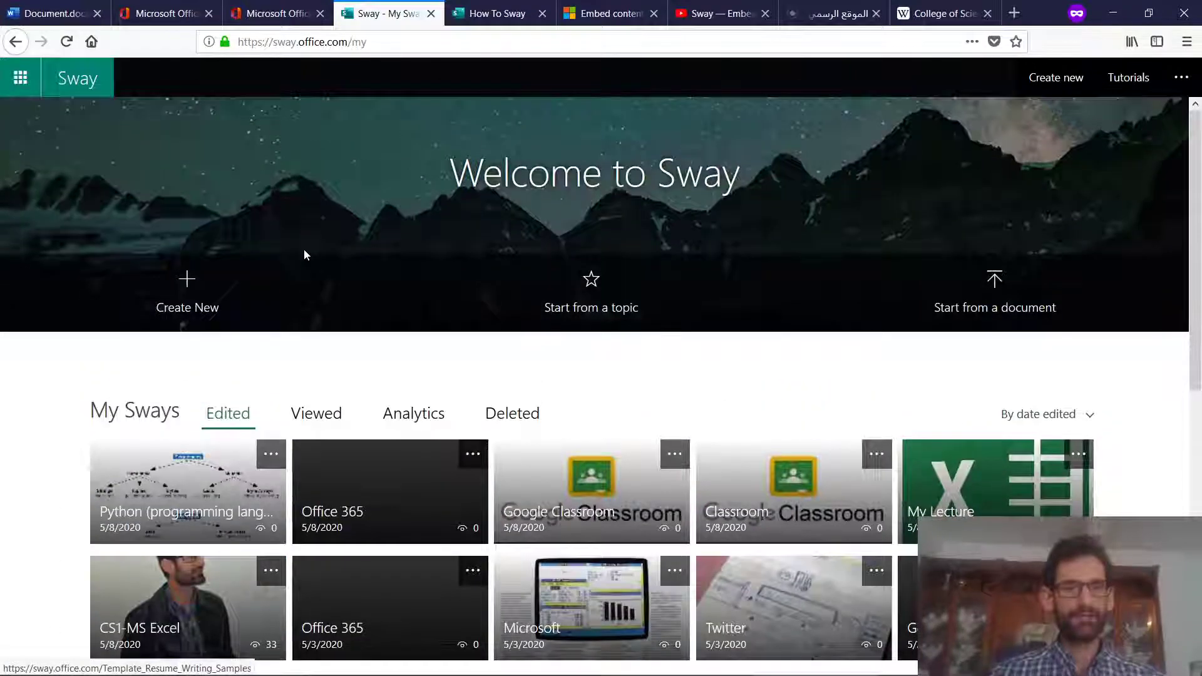
scroll(303, 250, down, 8)
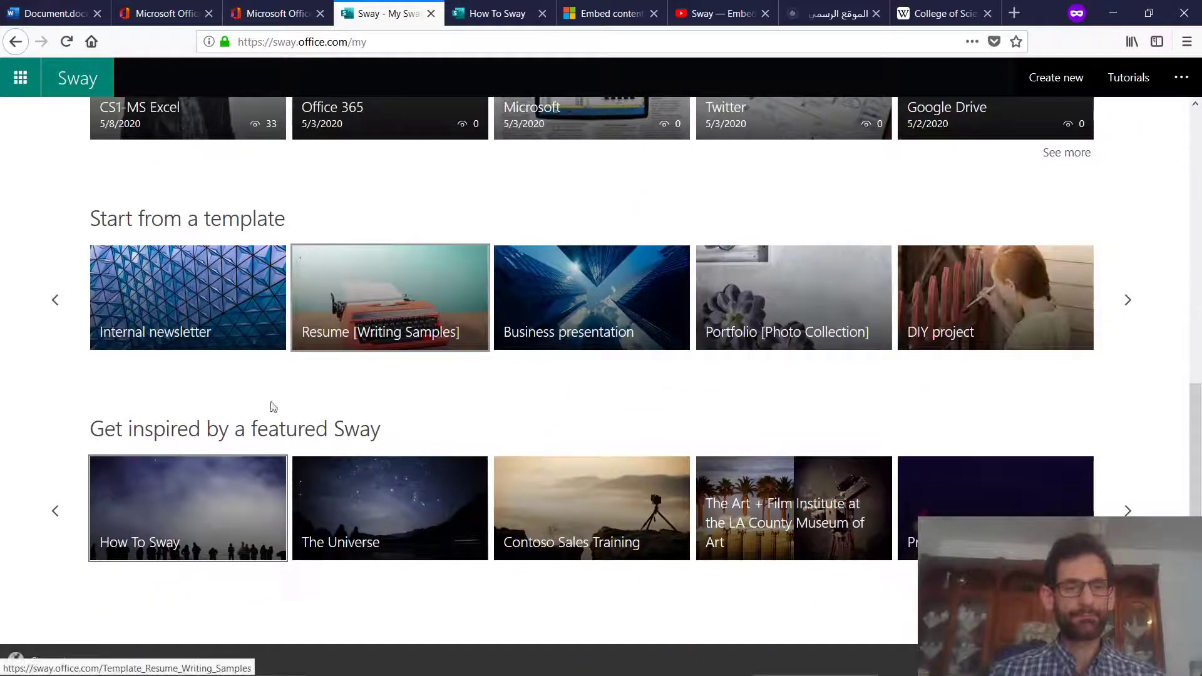
click(193, 490)
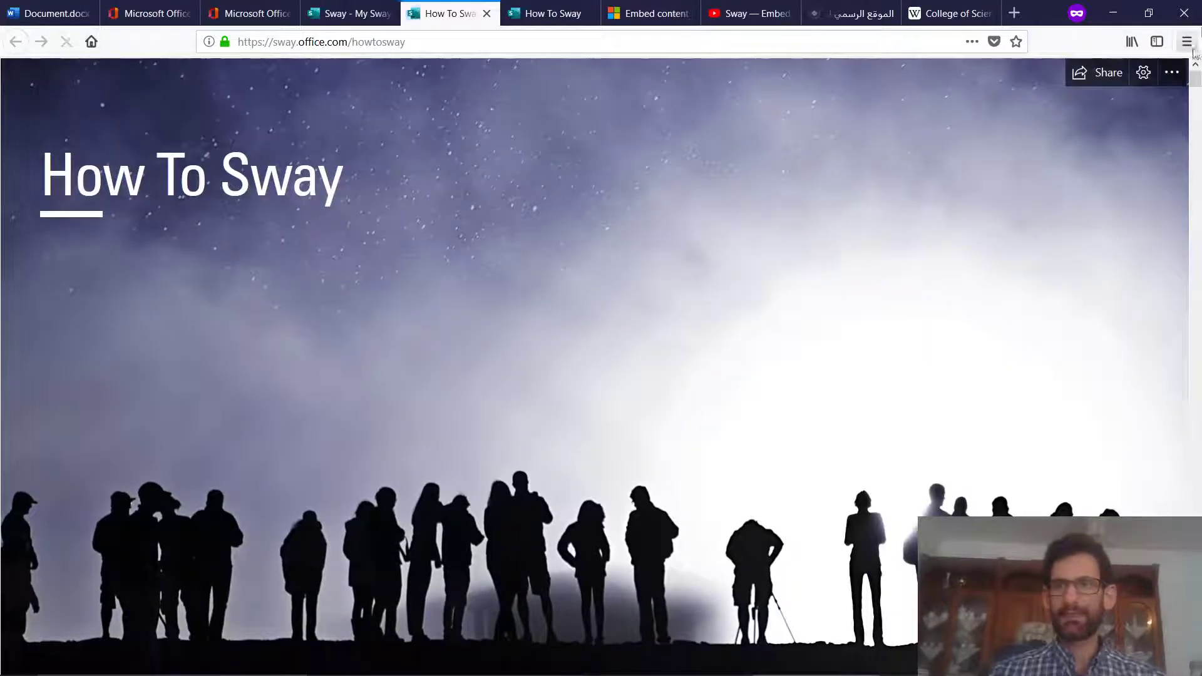
Preview the Portfolio [Photo Collection] template from the Sway start page and start editing a Sway based on it
click(355, 12)
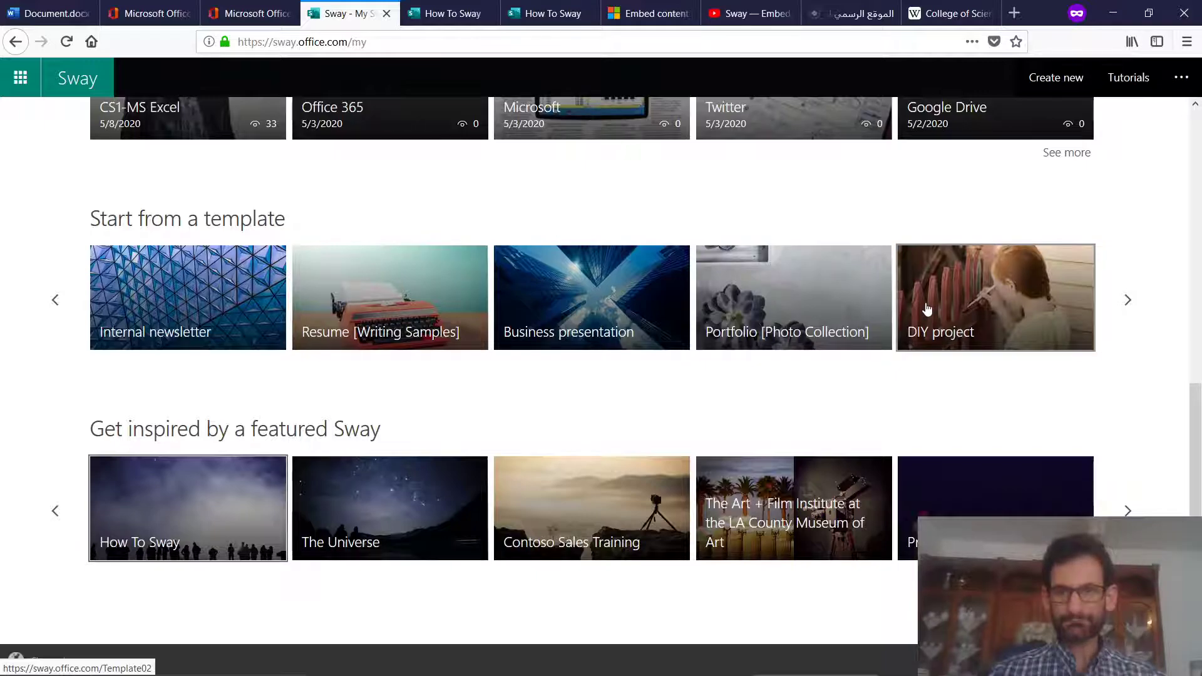
scroll(964, 306, up, 5)
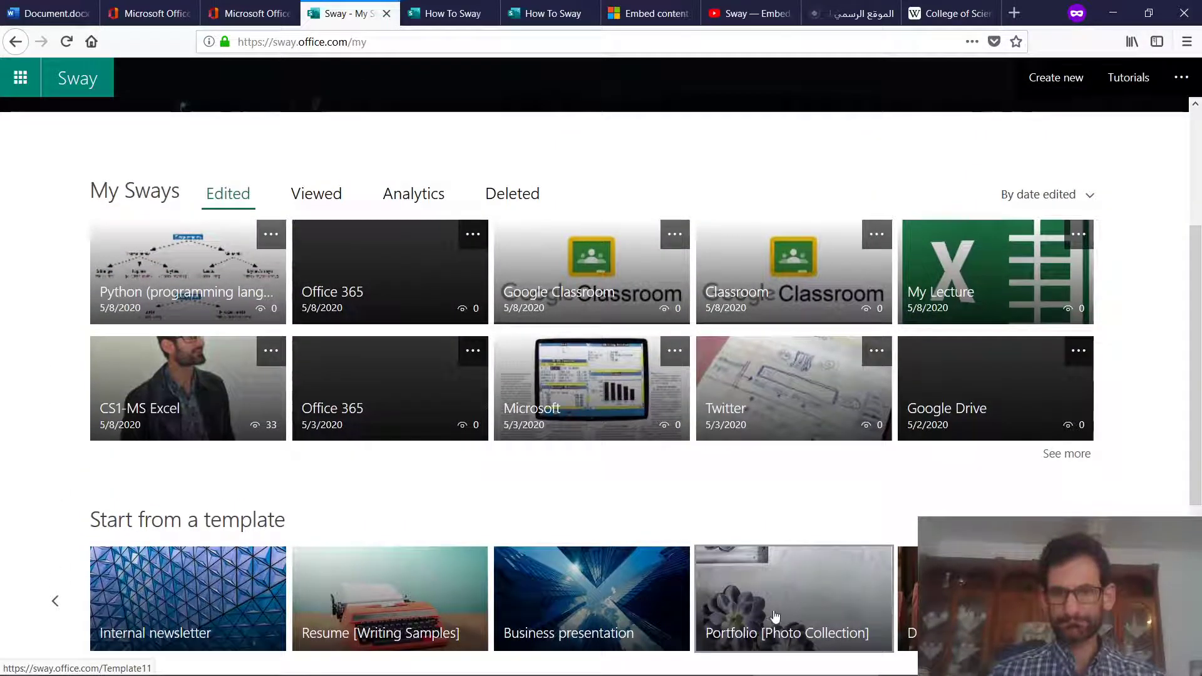
click(796, 601)
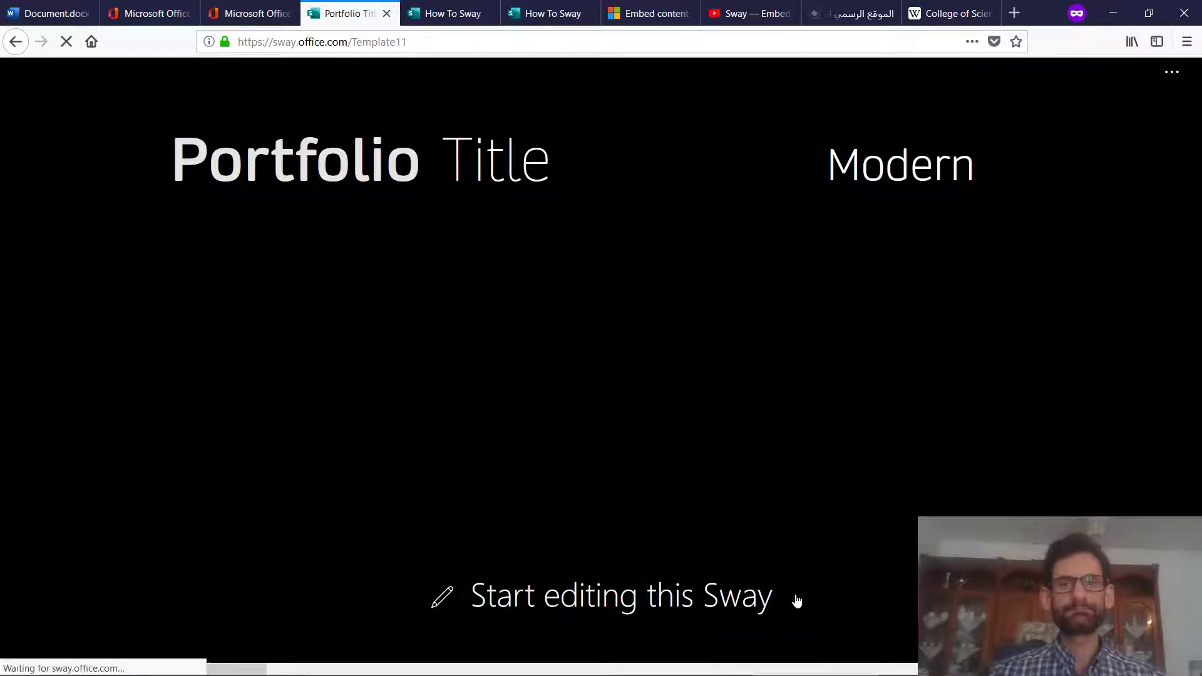
scroll(680, 475, down, 5)
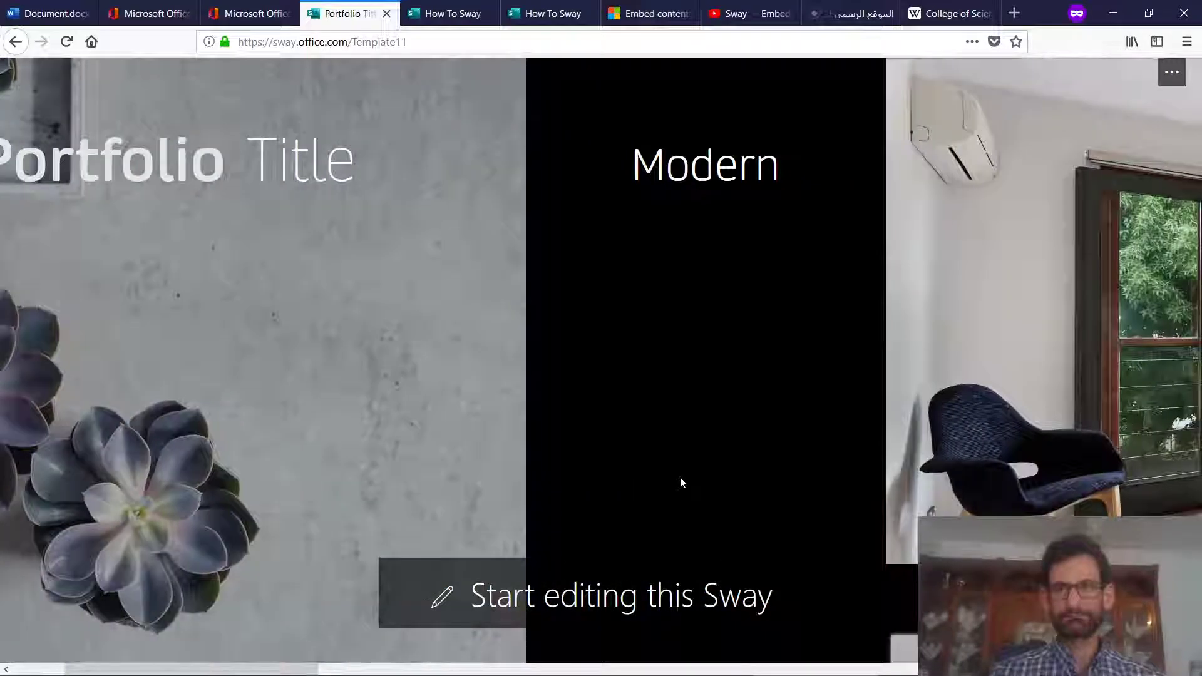
scroll(679, 476, down, 10)
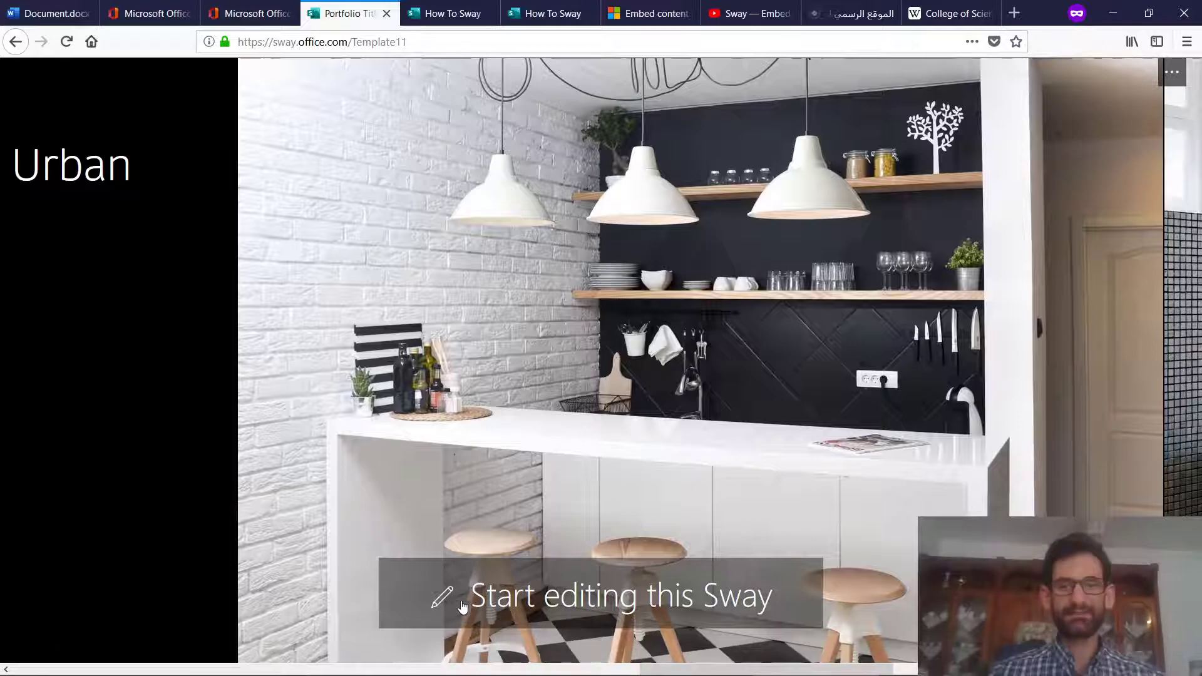
click(489, 602)
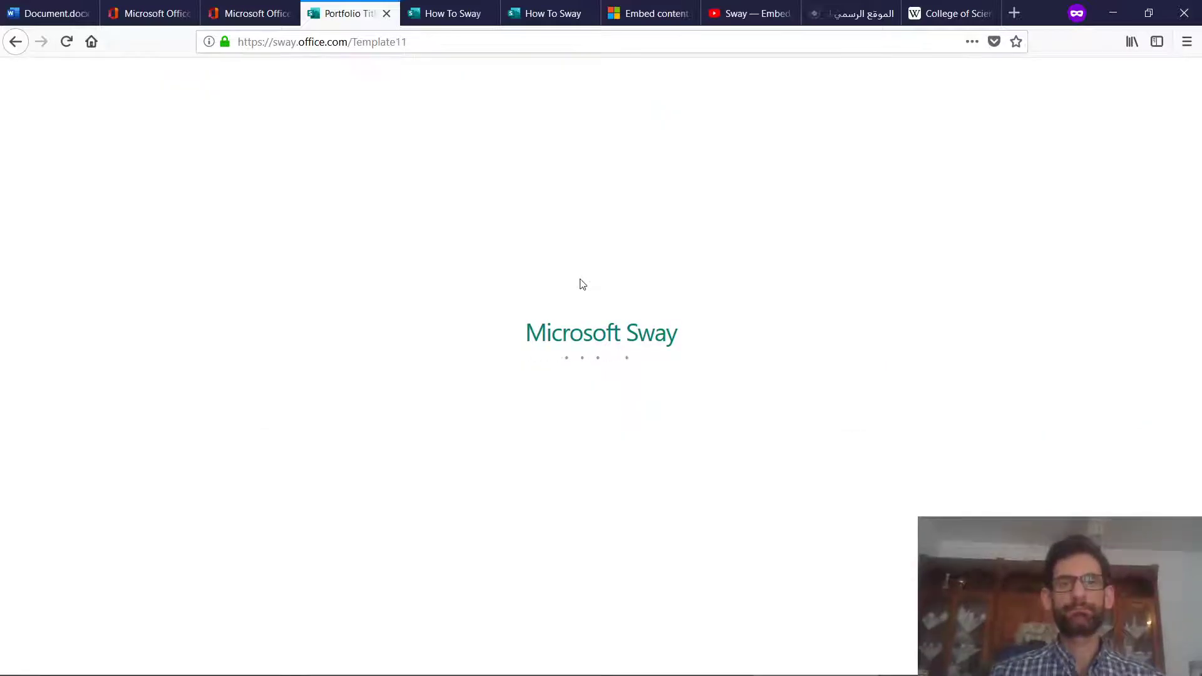
Examine the portfolio Sway's storyline, including the Modern and Urban slideshow sections and the CONTACT section
scroll(479, 457, down, 6)
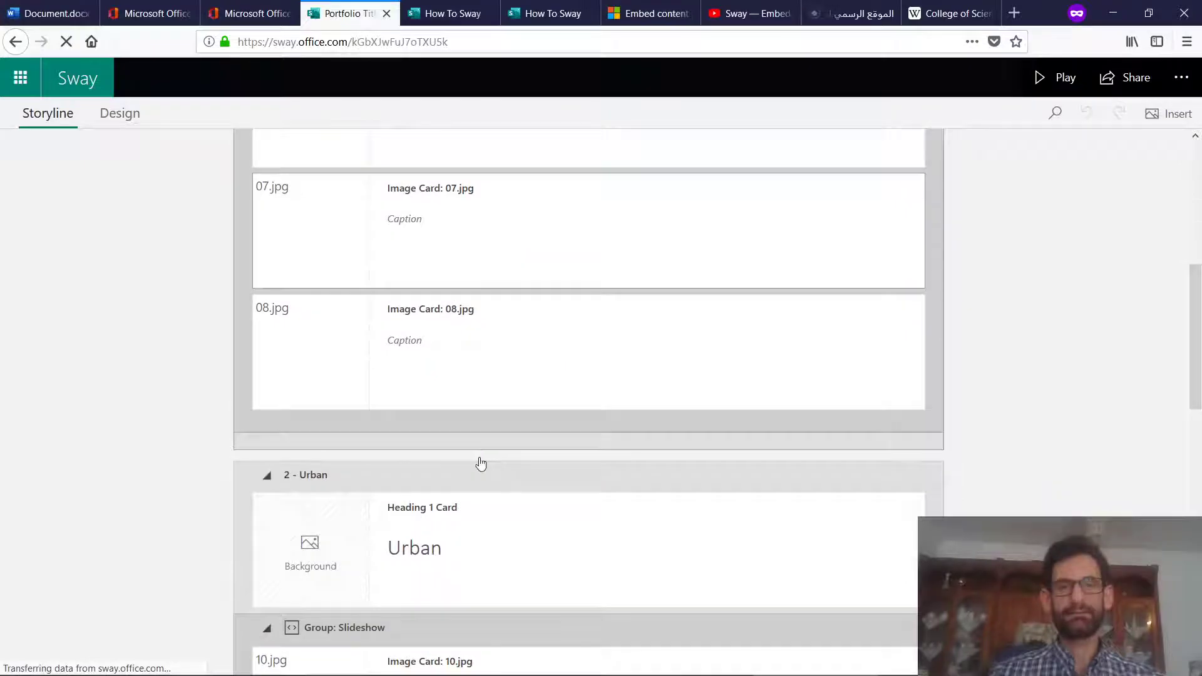
scroll(479, 457, down, 10)
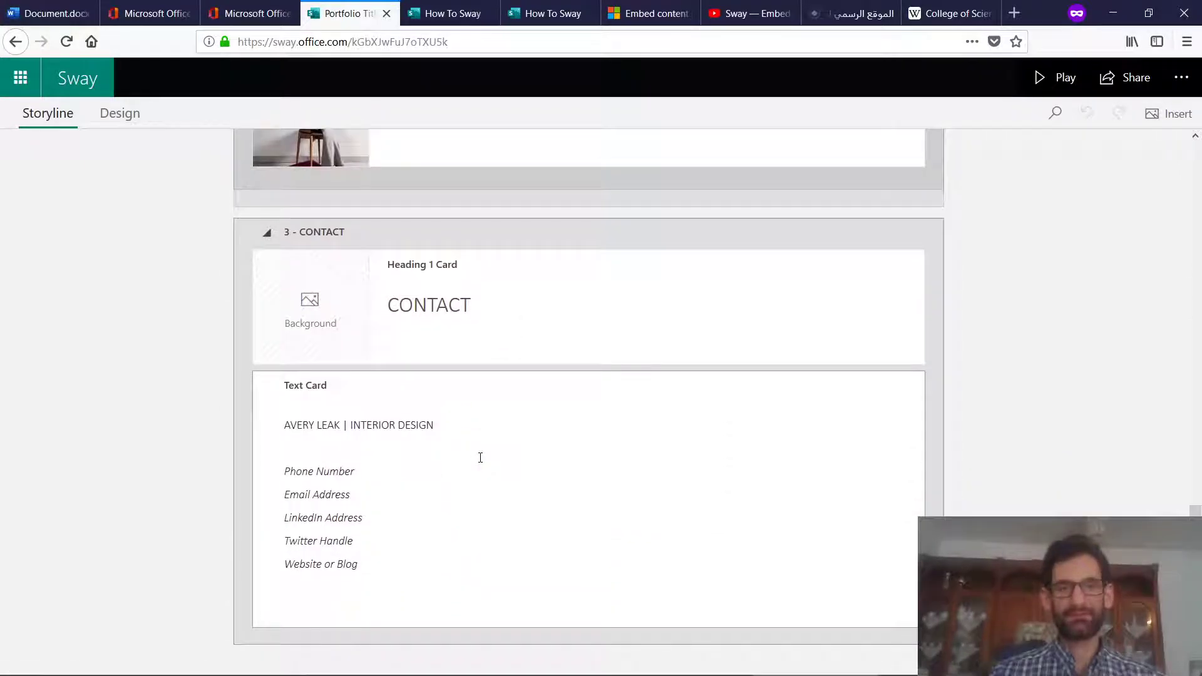
scroll(480, 457, up, 15)
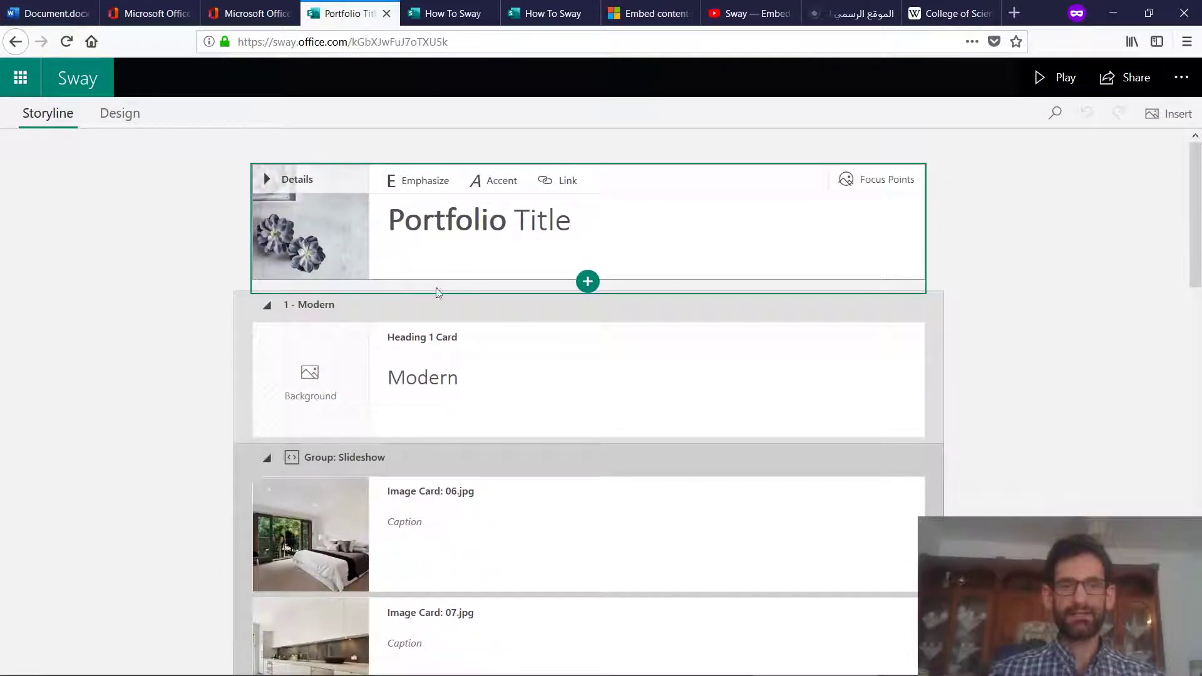
scroll(394, 456, down, 5)
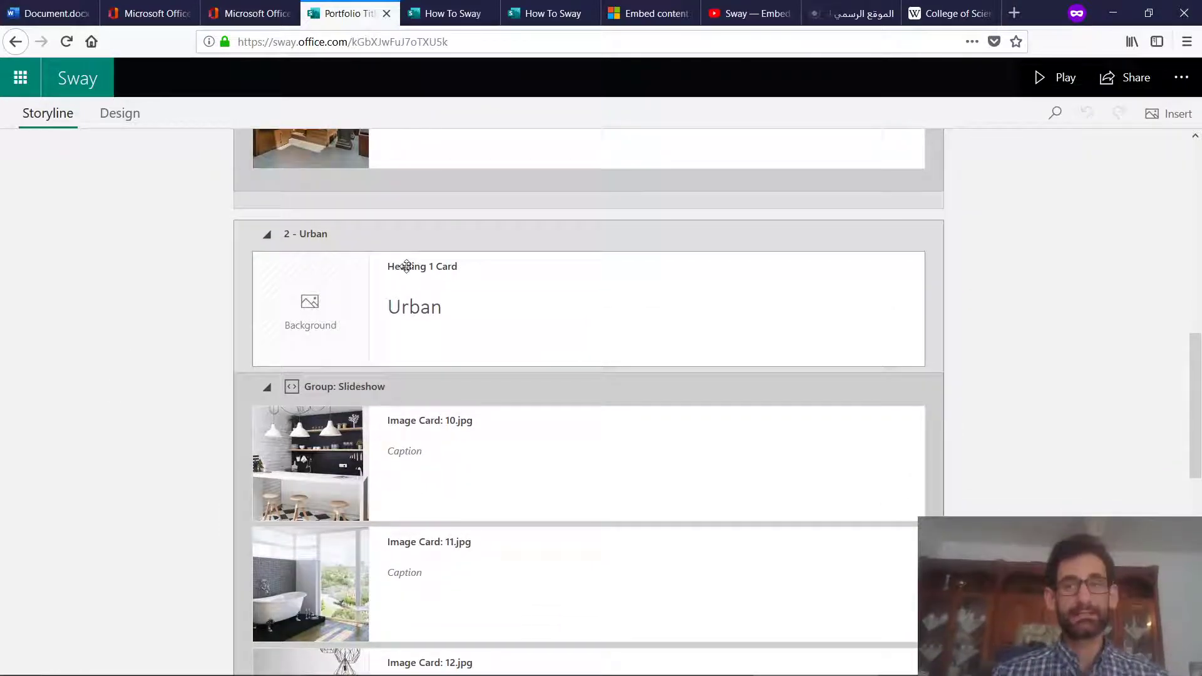
scroll(406, 266, up, 5)
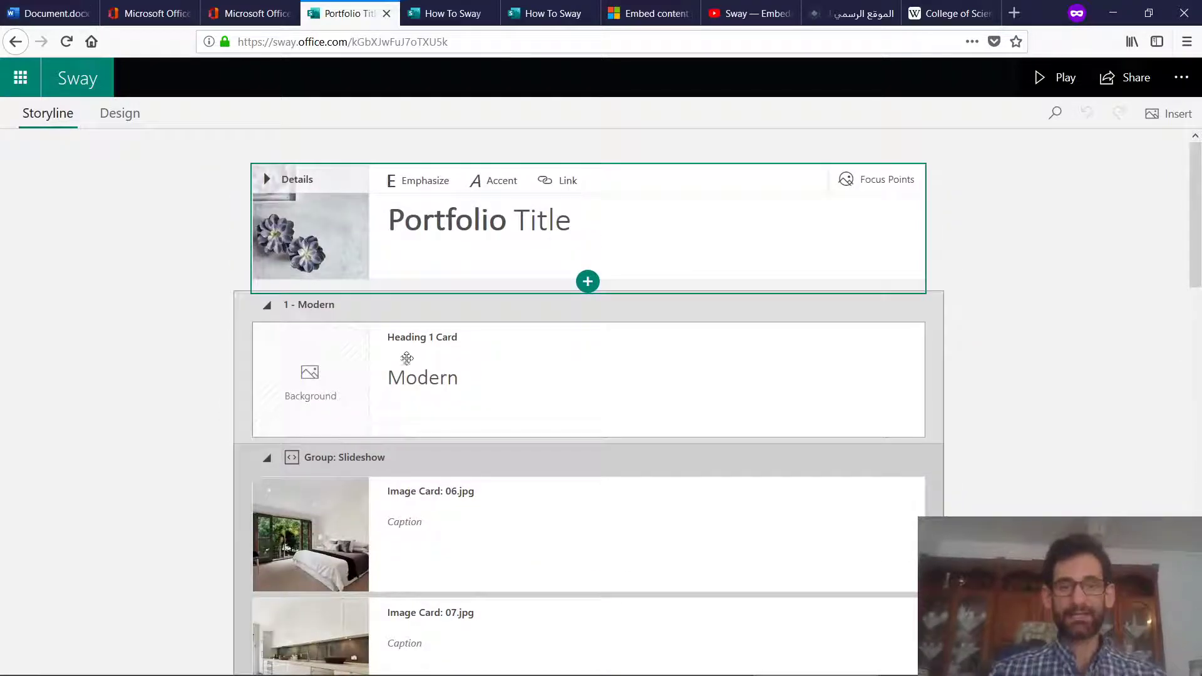
click(480, 381)
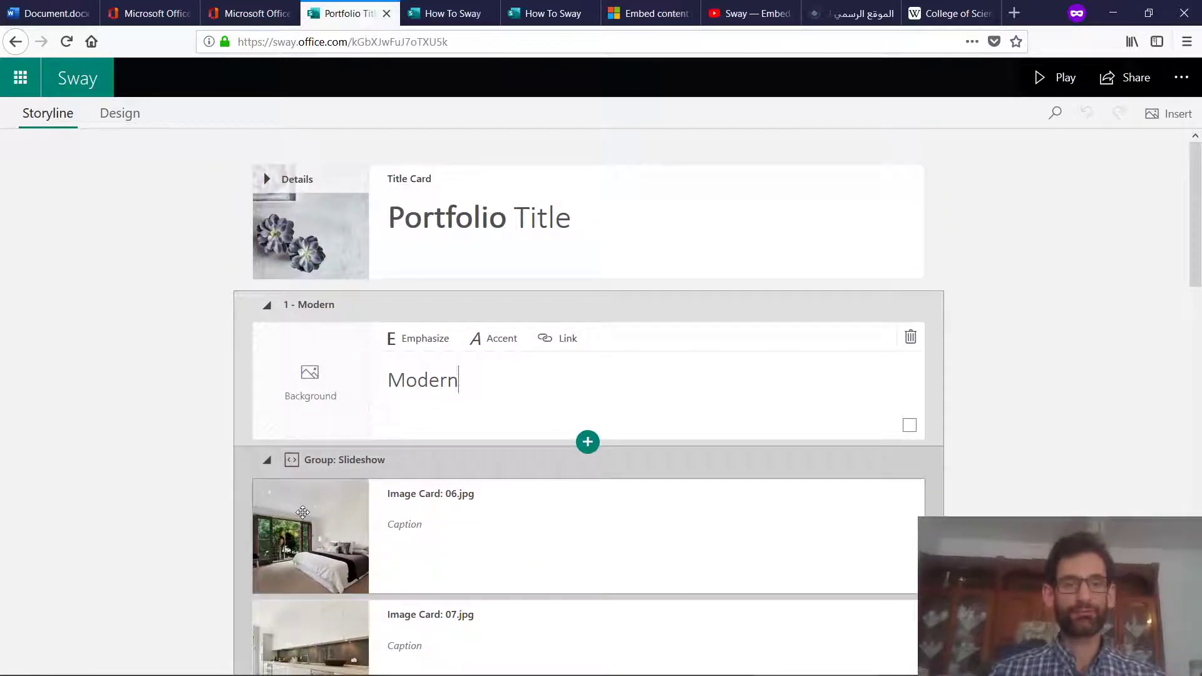
scroll(505, 424, down, 5)
scroll(504, 432, down, 10)
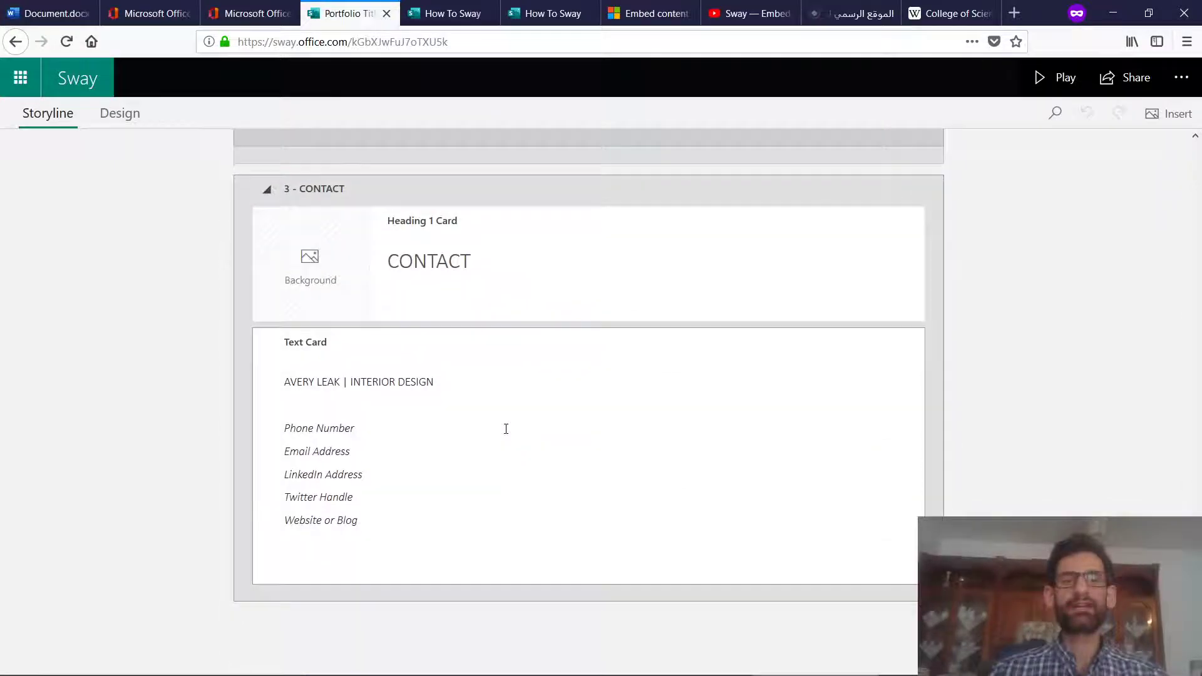
scroll(504, 423, up, 15)
scroll(505, 428, up, 2)
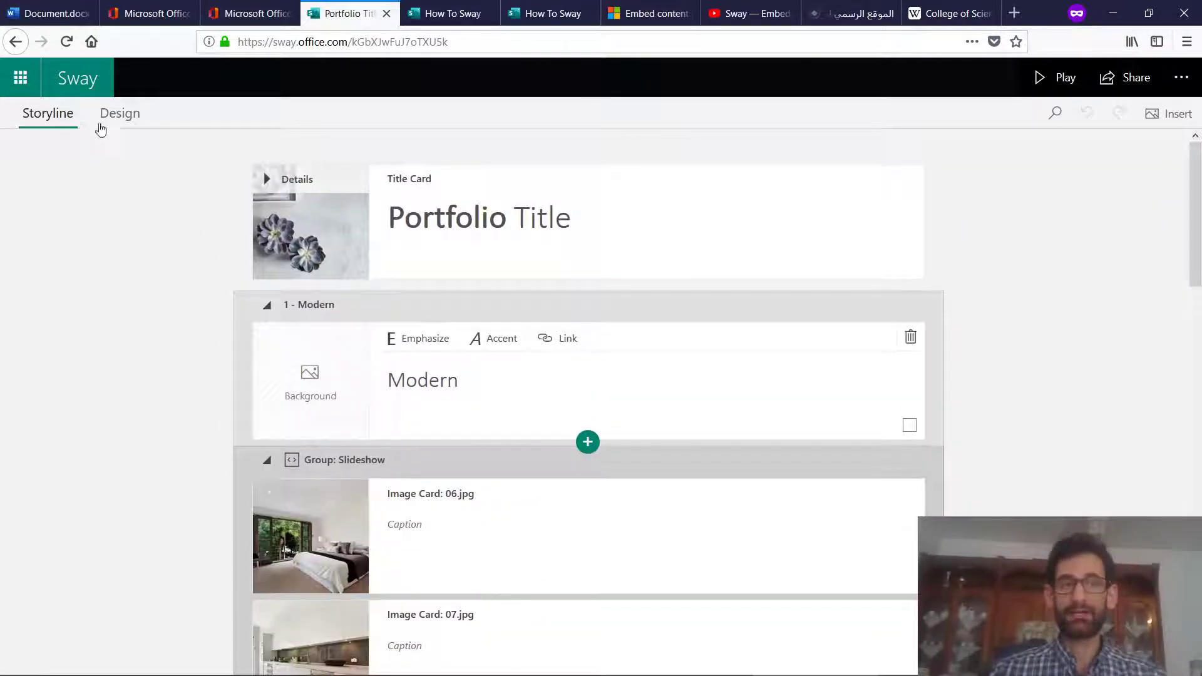
Return to the Sway start page and create a blank Sway titled "My Lectures"
click(80, 82)
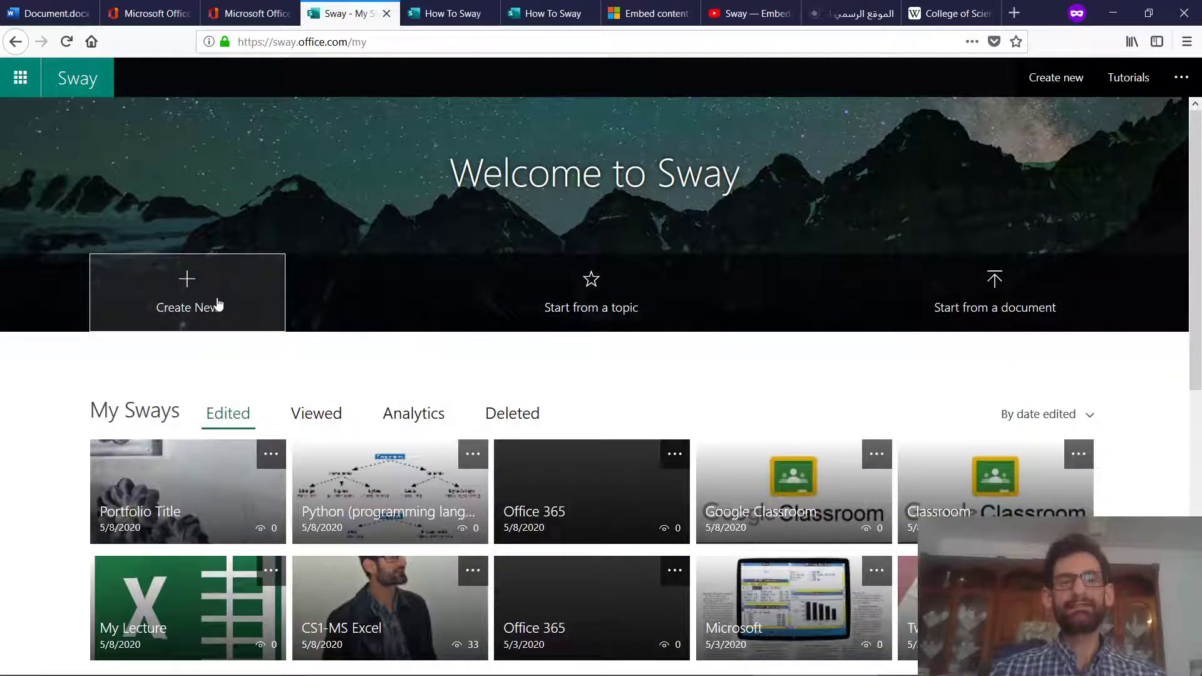
click(219, 304)
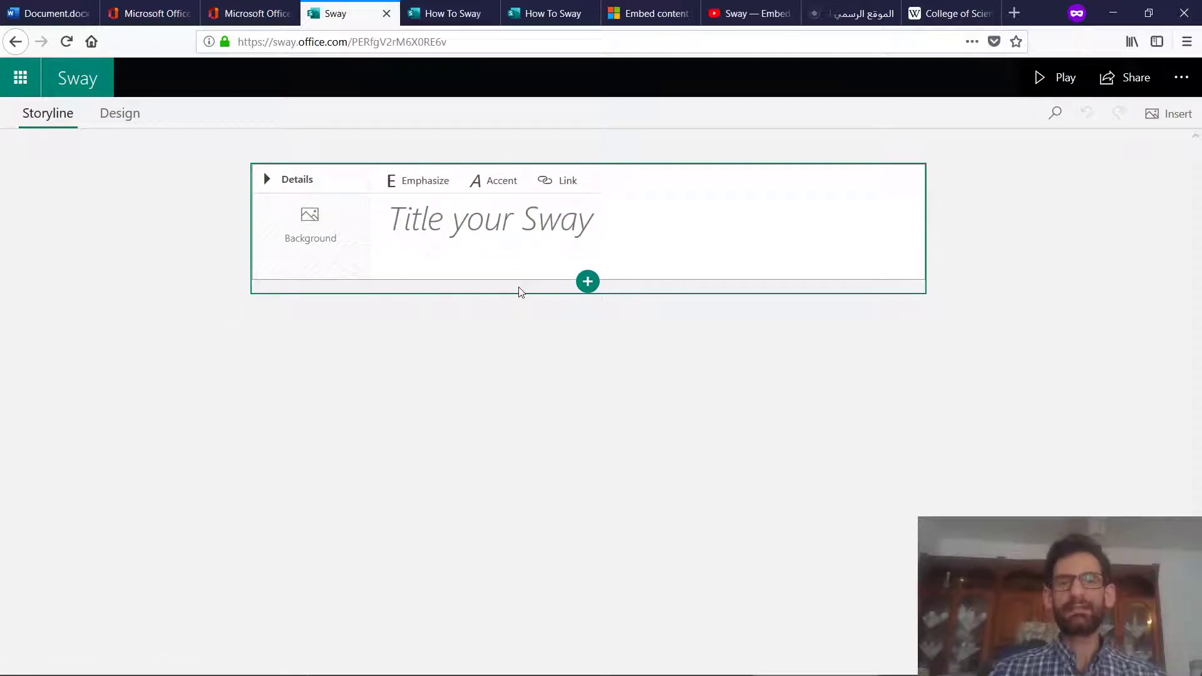
click(465, 228)
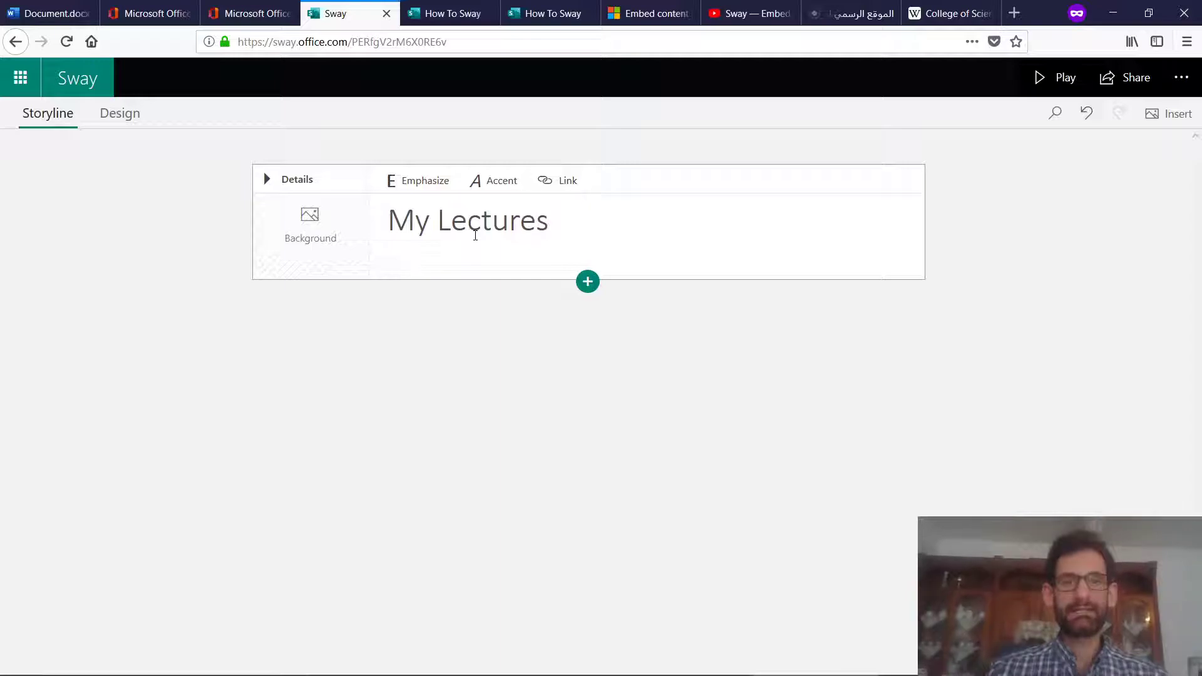
Set the portrait photo stored on the device as the title card's background image
click(306, 235)
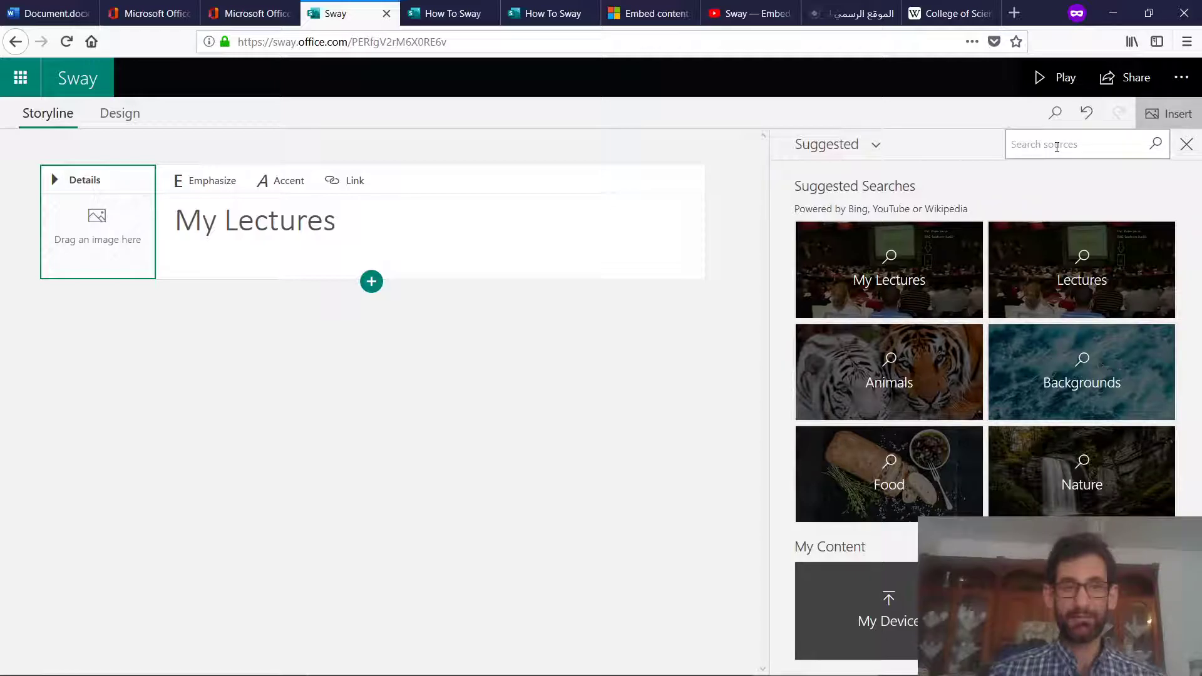
click(875, 624)
click(276, 129)
click(474, 357)
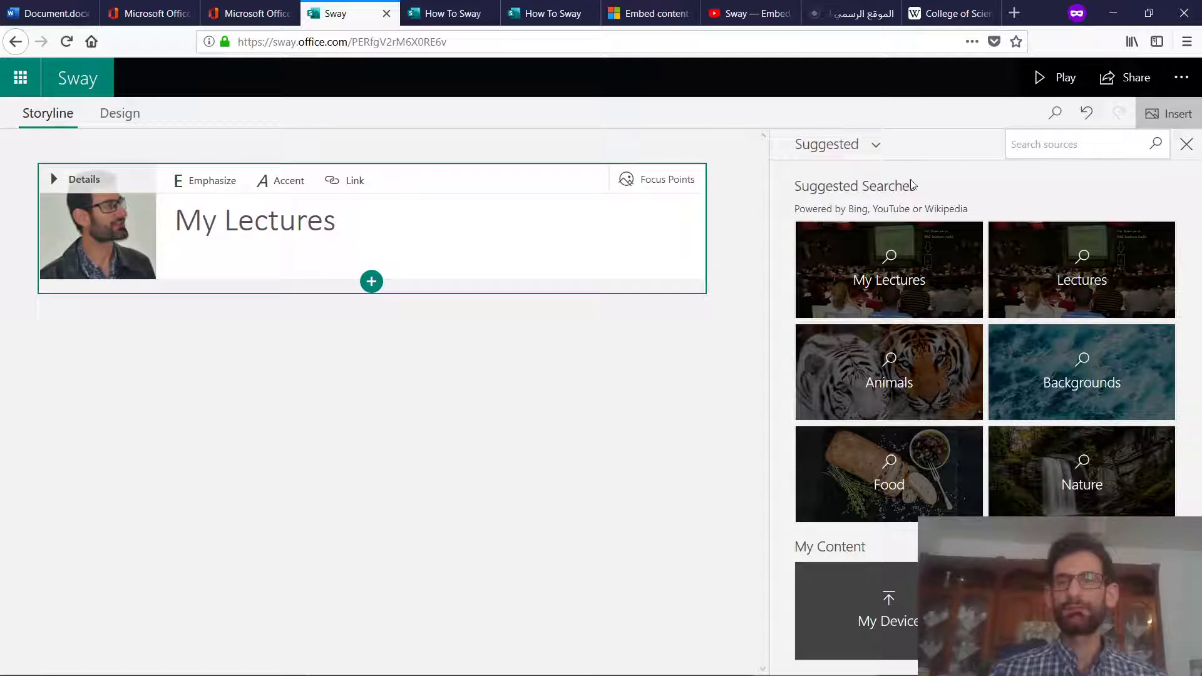
Add a Heading 1 card below the title card and enter "By:" followed by the author's full name
click(371, 283)
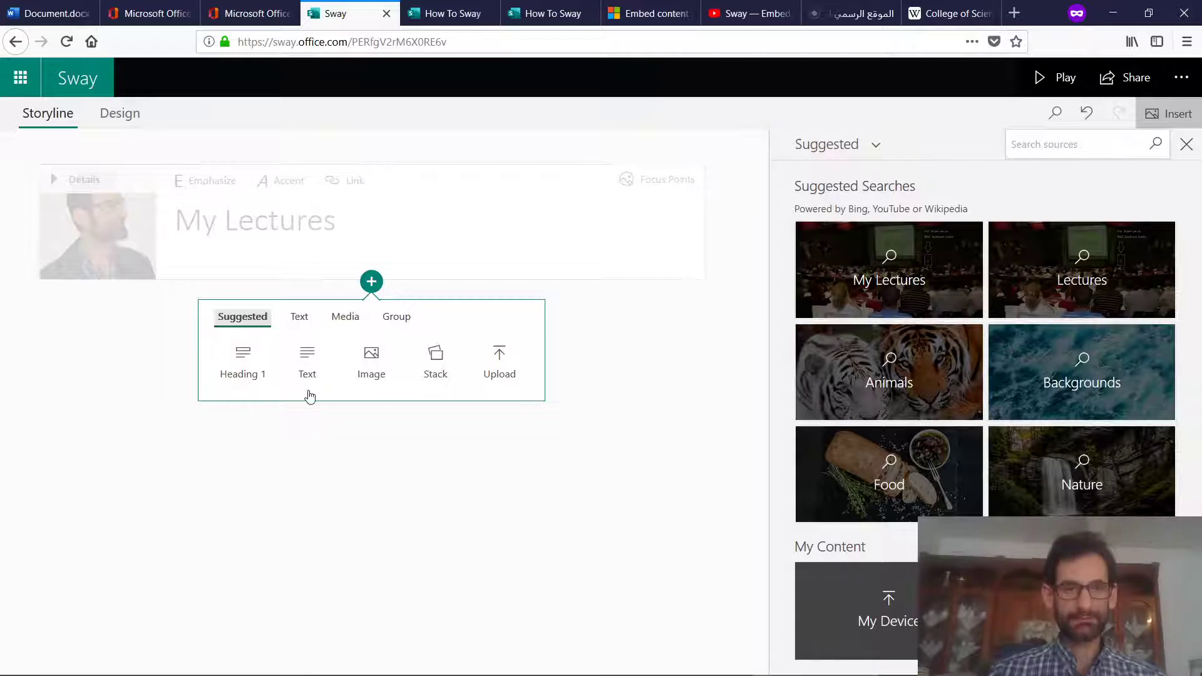
click(249, 364)
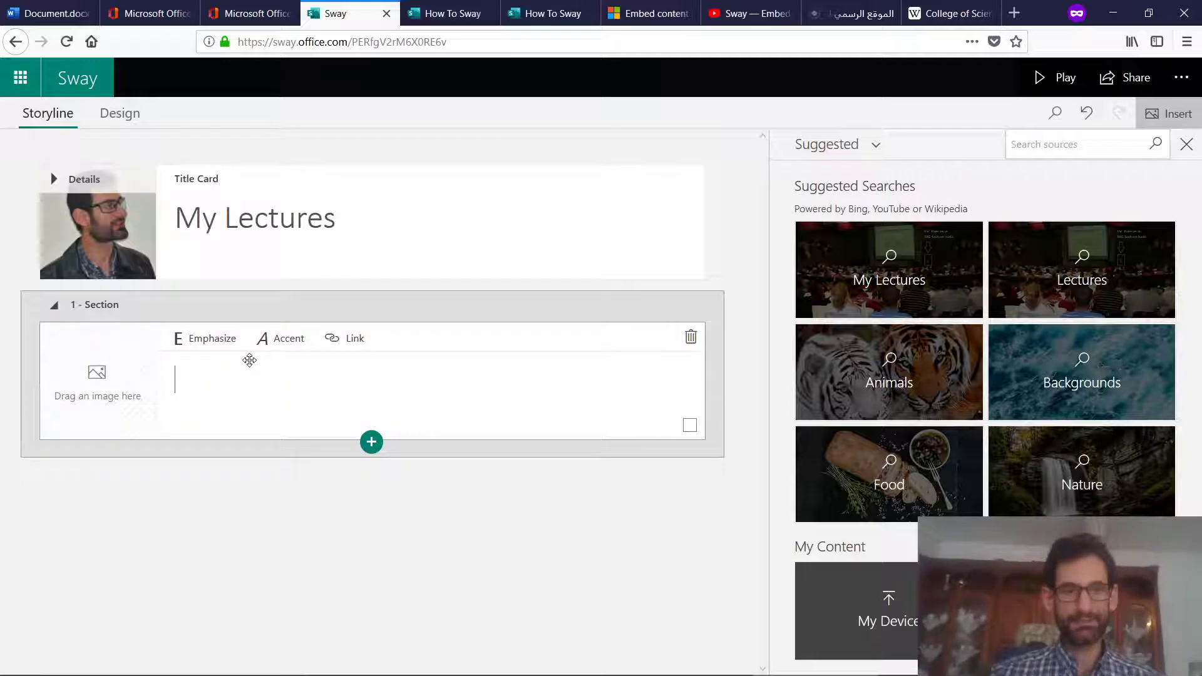
text(By)
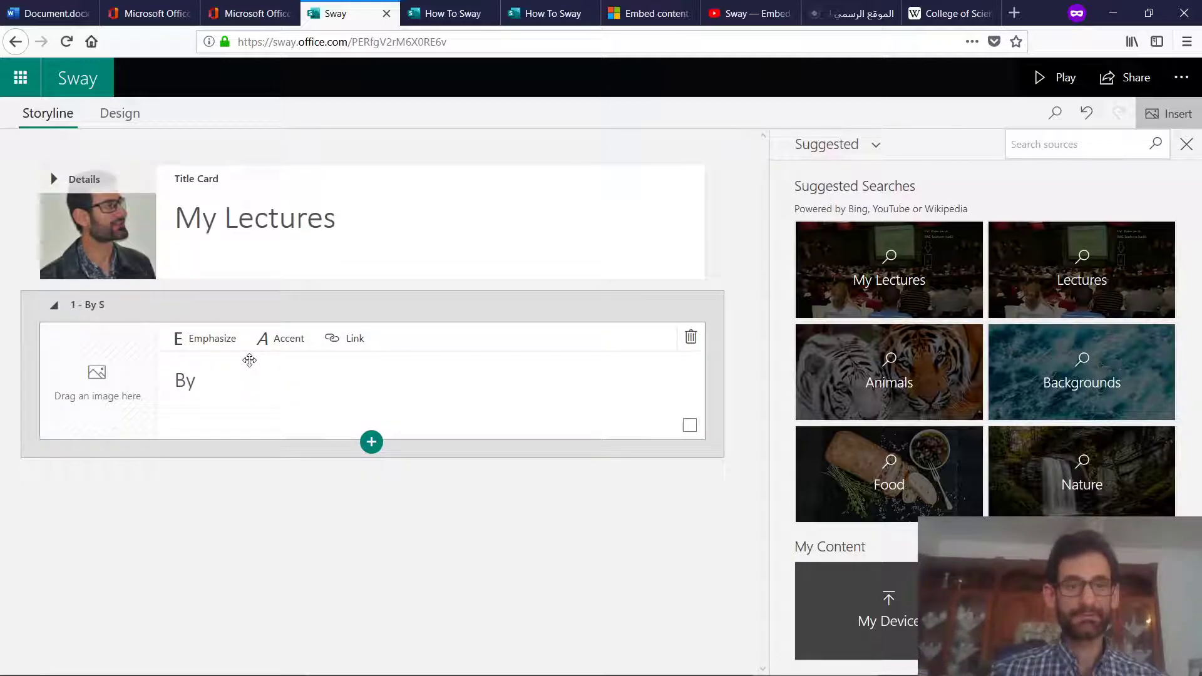
text( S Saif Basheer A)
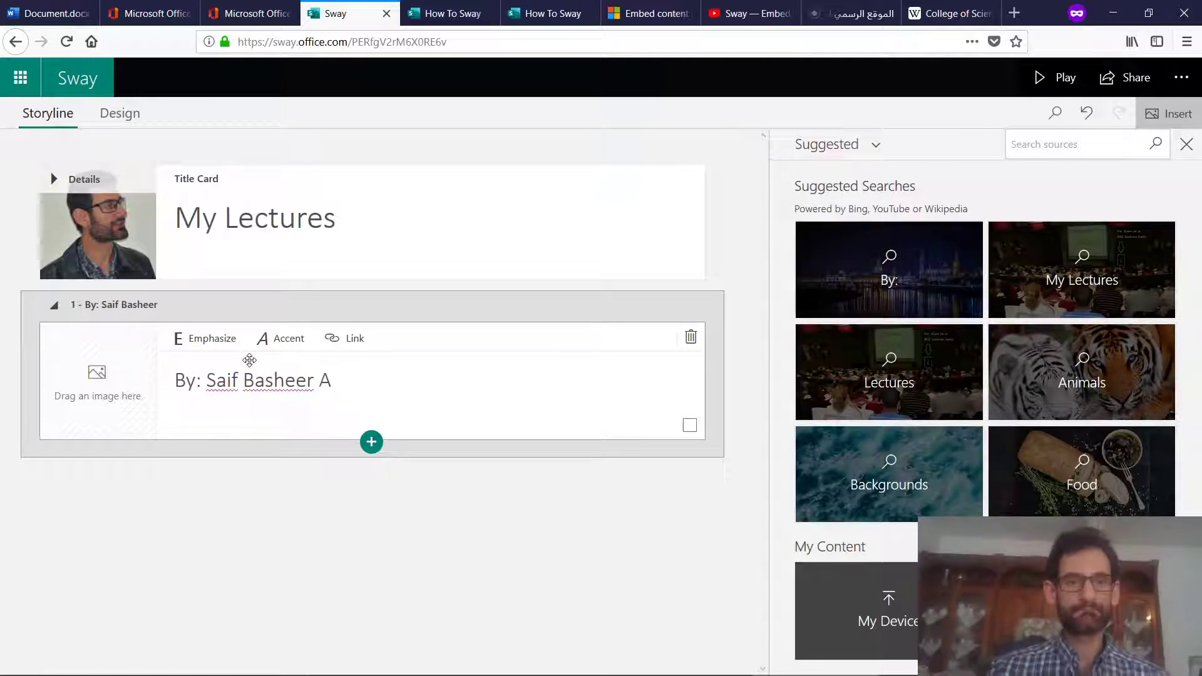
text(l-Khoja)
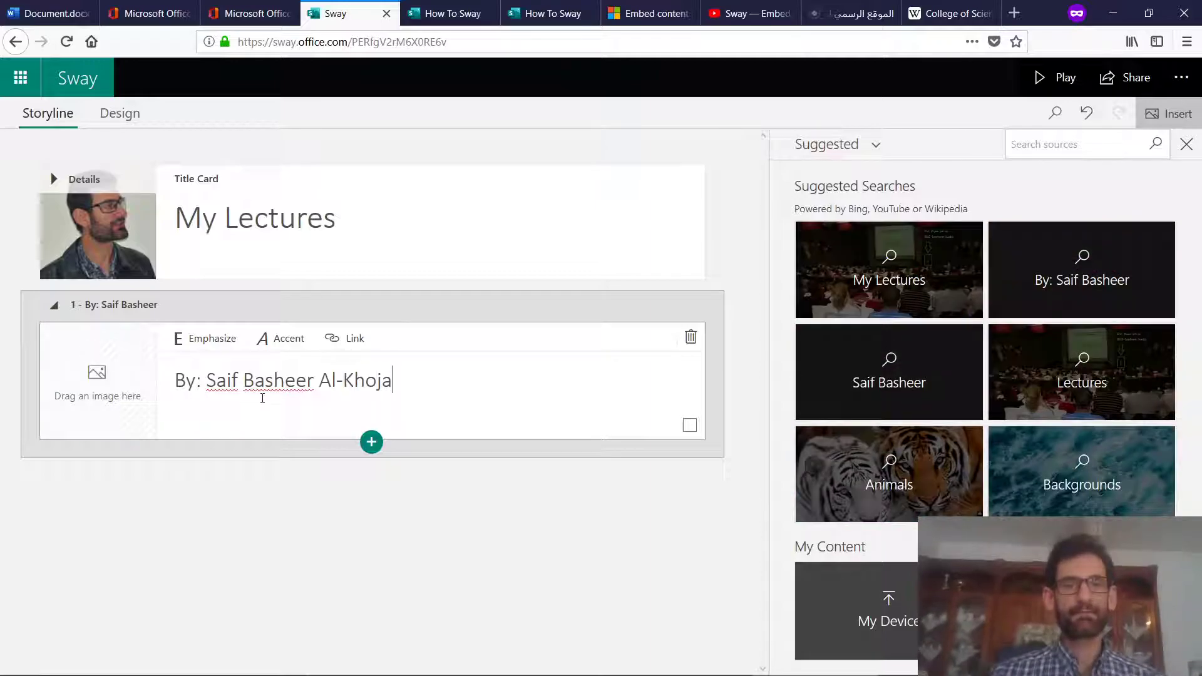
Link the whole author heading text to the author's about.me profile page
triple_click(413, 385)
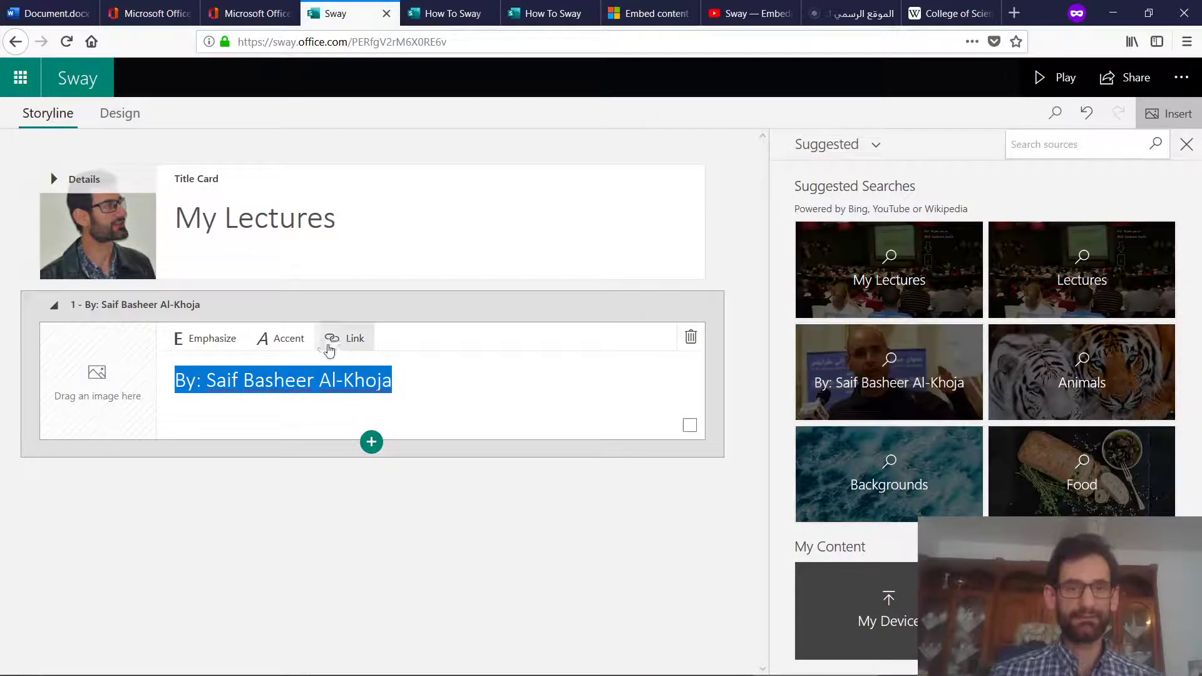
click(350, 338)
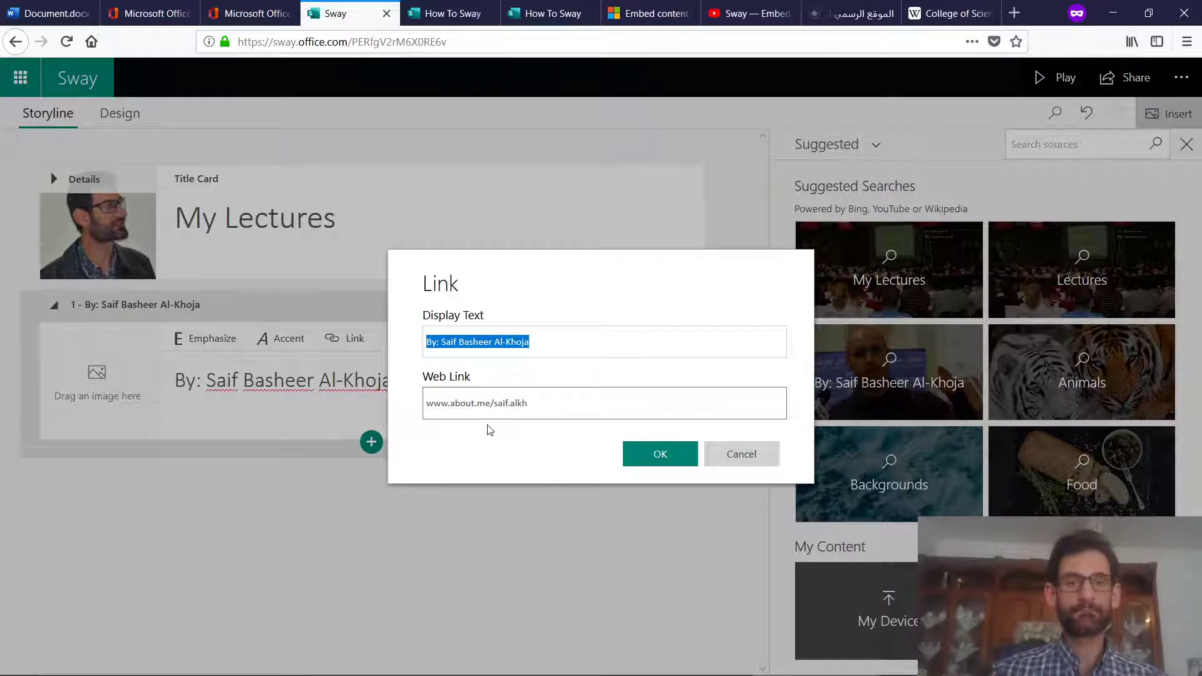
click(657, 454)
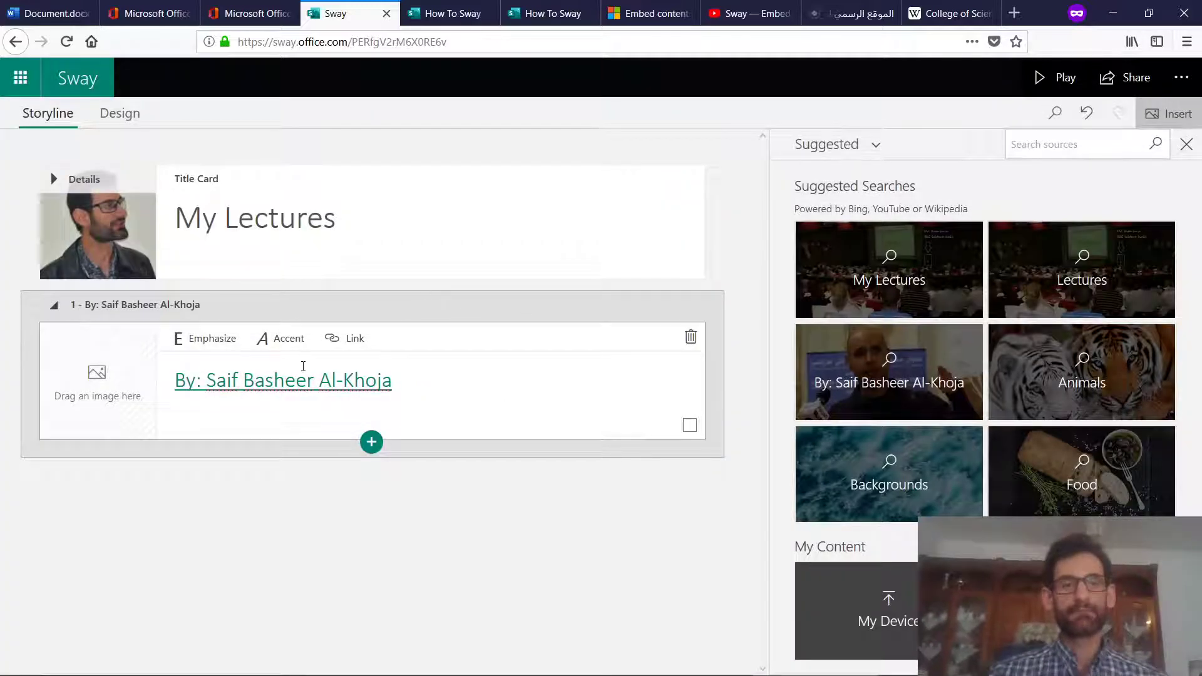
Preview the Sway, test the author heading's link to the about.me page, and return to editing
click(1056, 78)
scroll(853, 400, down, 5)
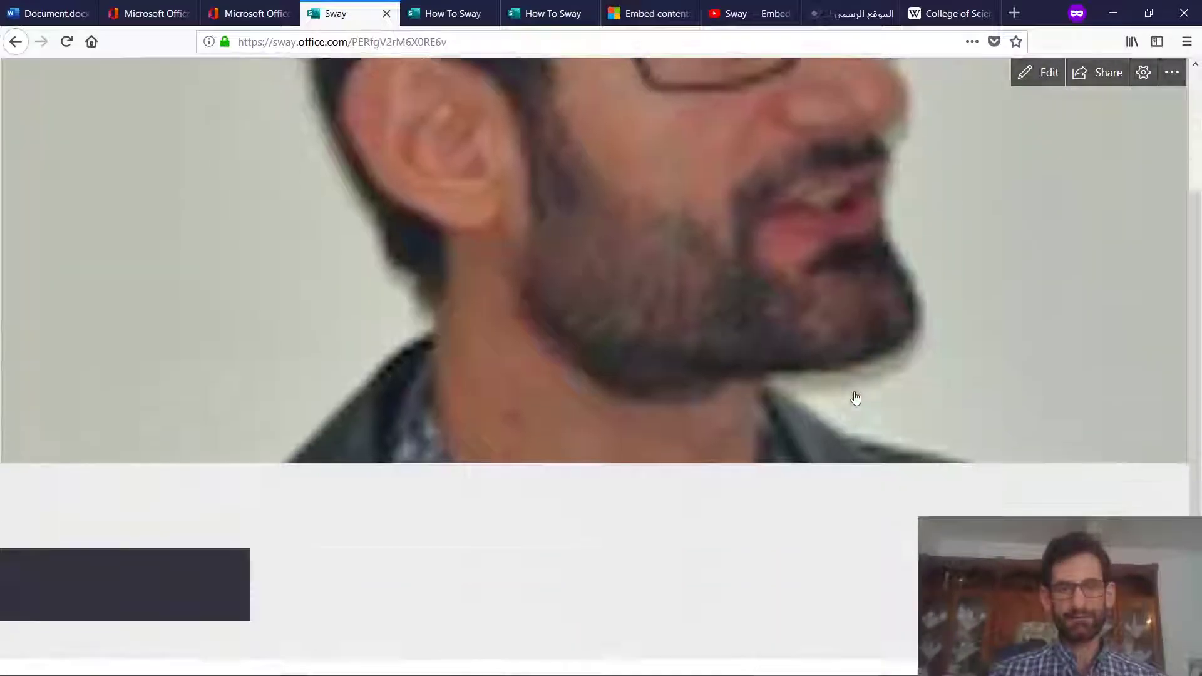
scroll(856, 397, down, 2)
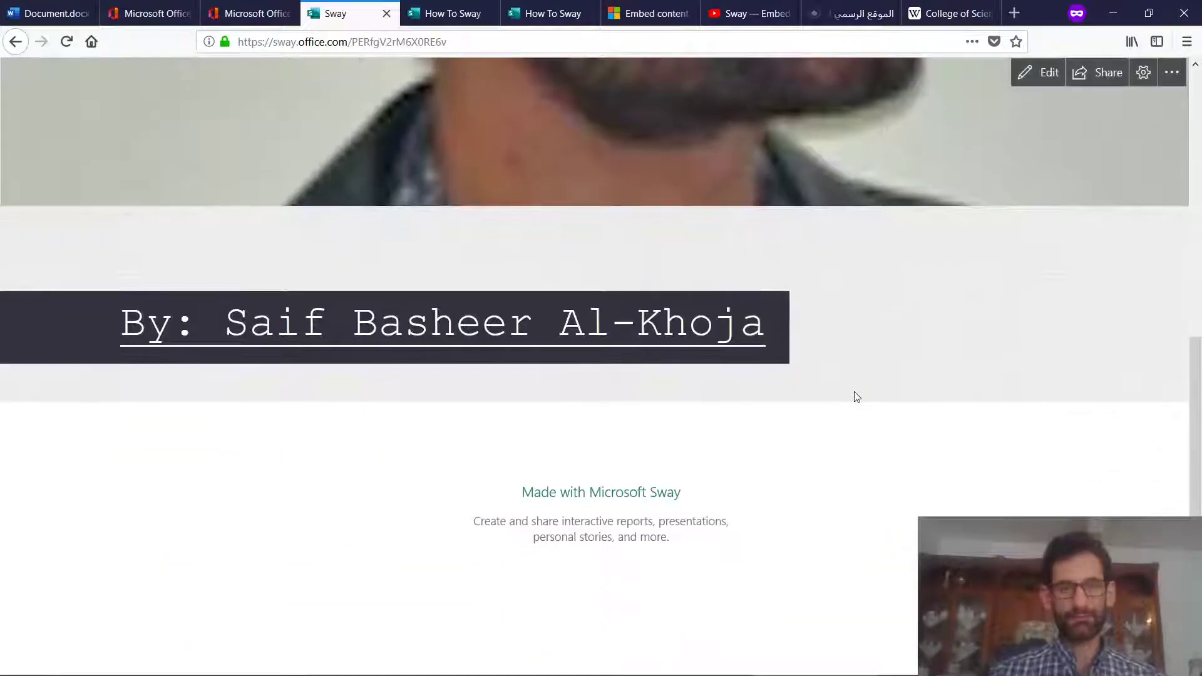
click(600, 340)
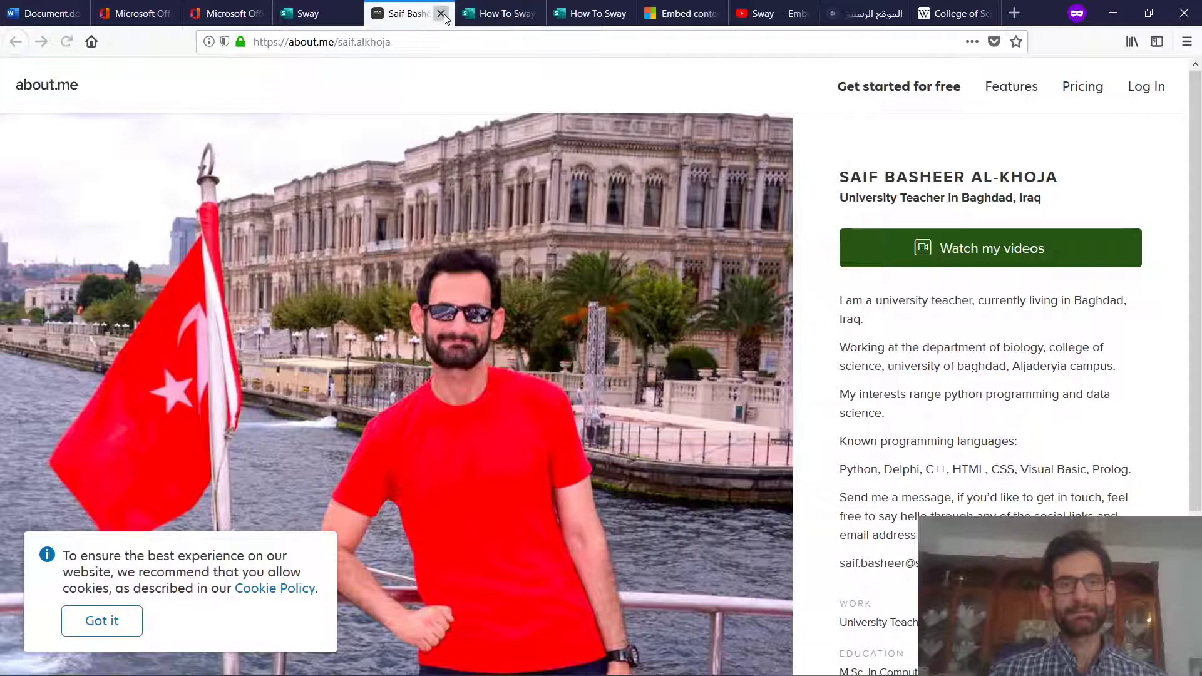
click(441, 13)
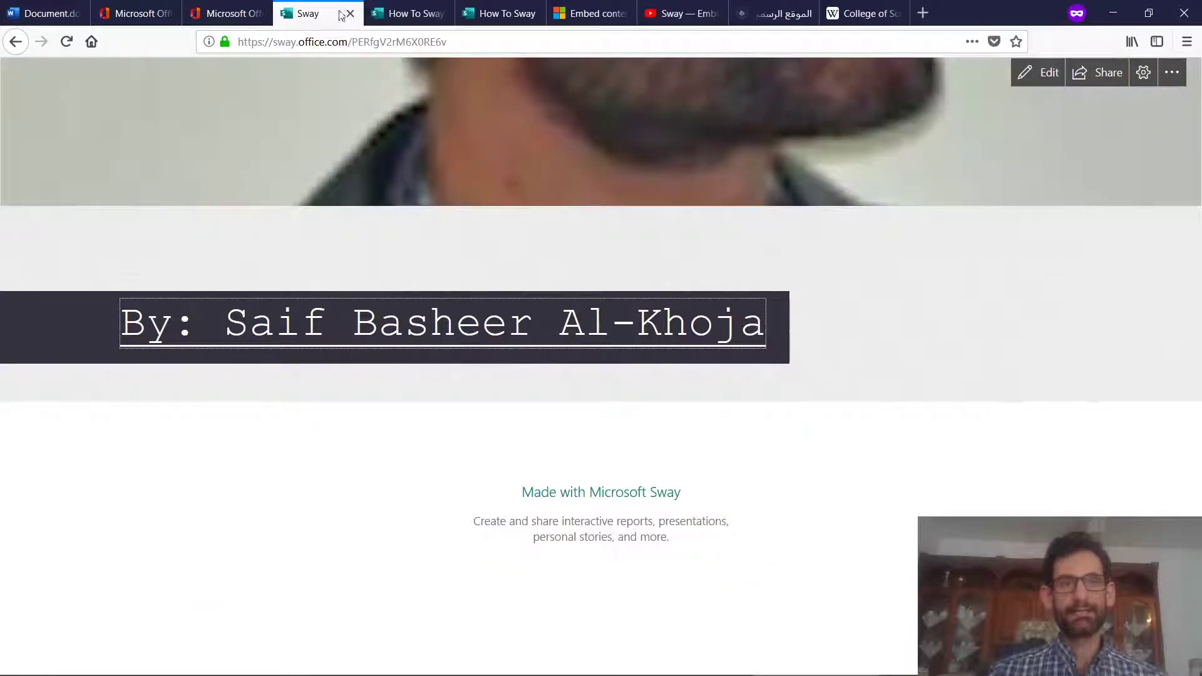
scroll(375, 257, up, 5)
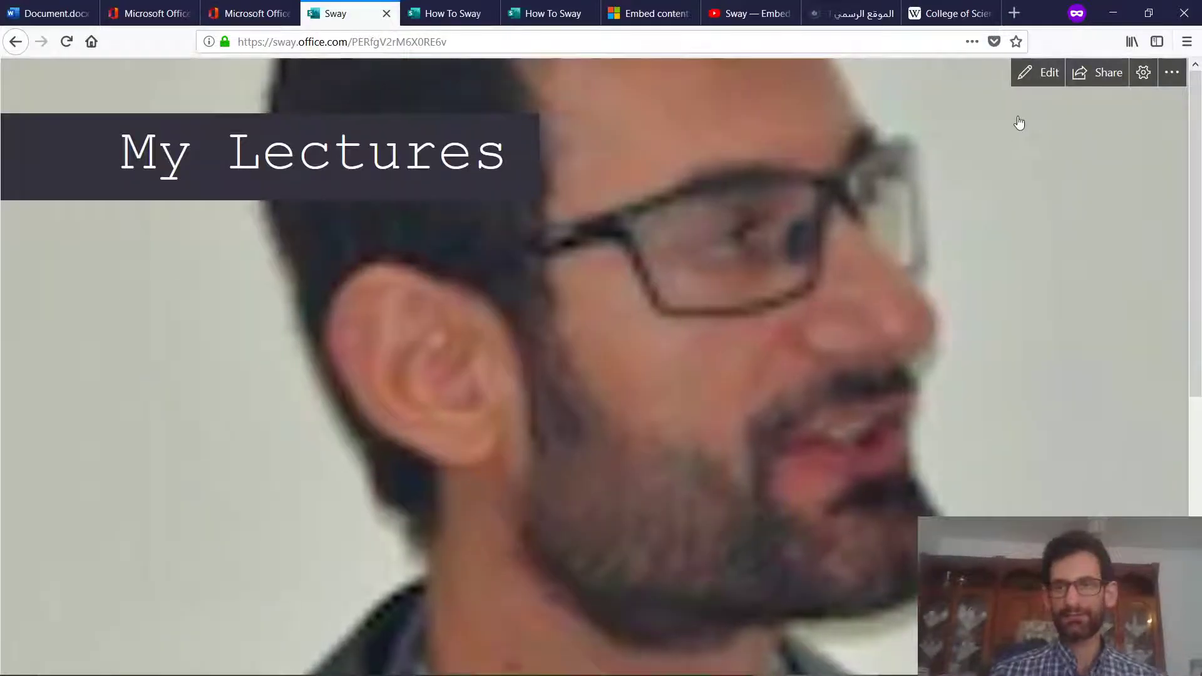
click(1041, 73)
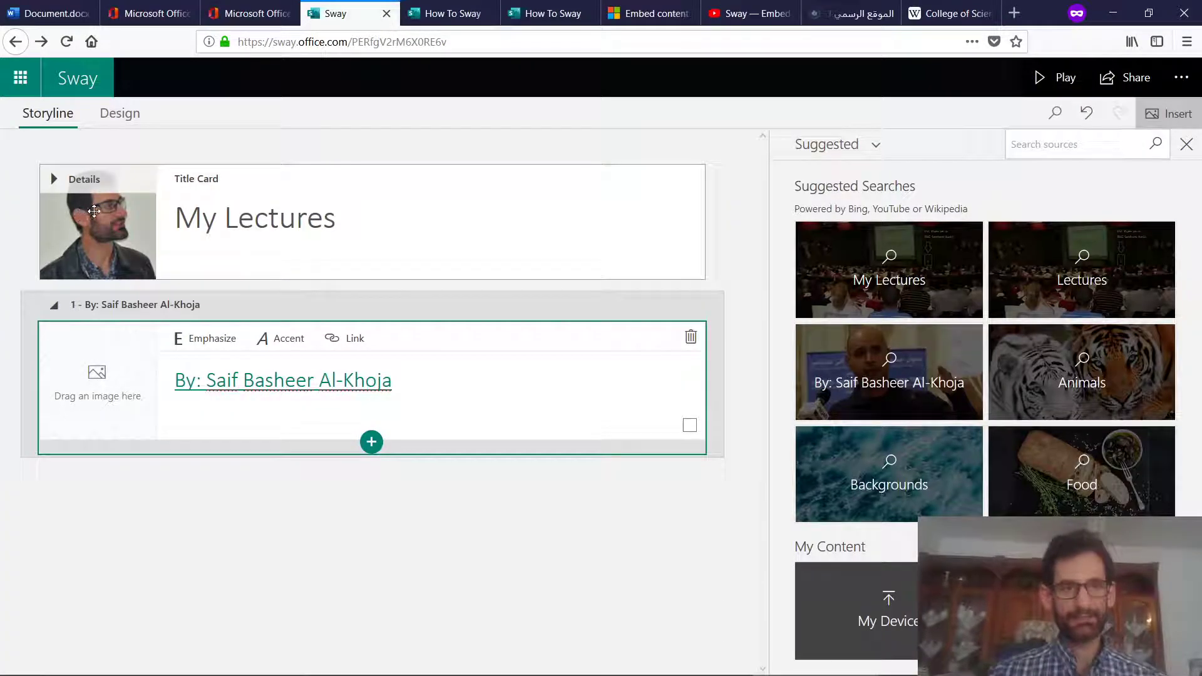
Delete the portrait photo from the title card's background
click(114, 217)
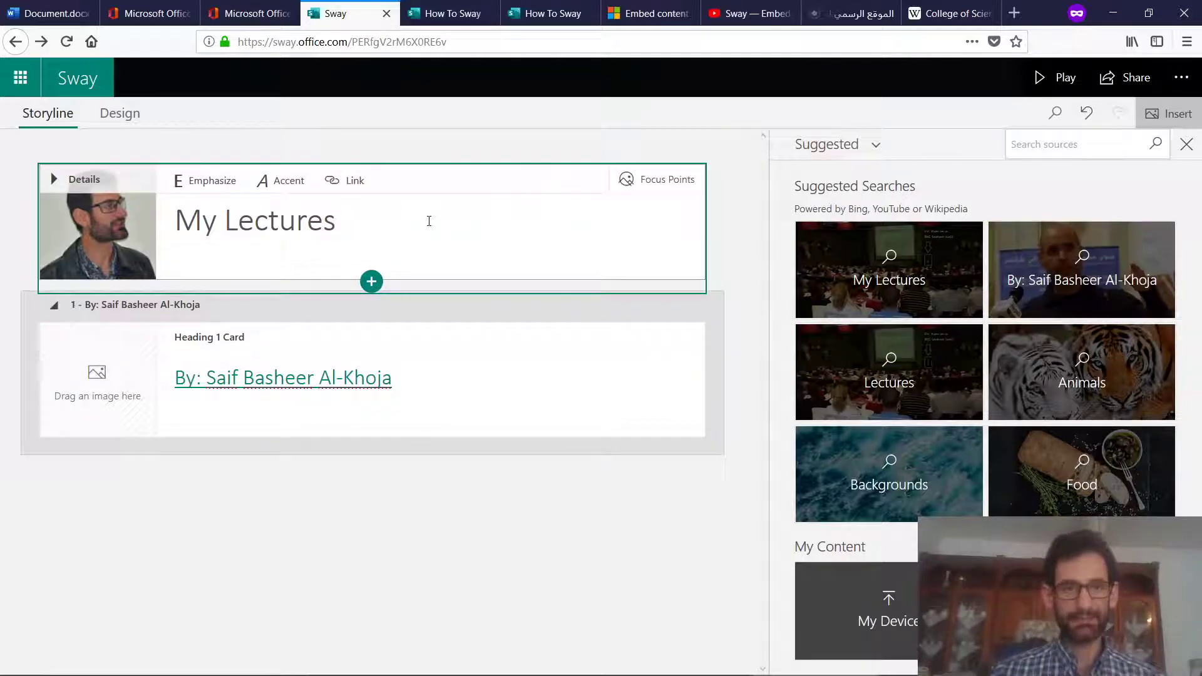
click(271, 328)
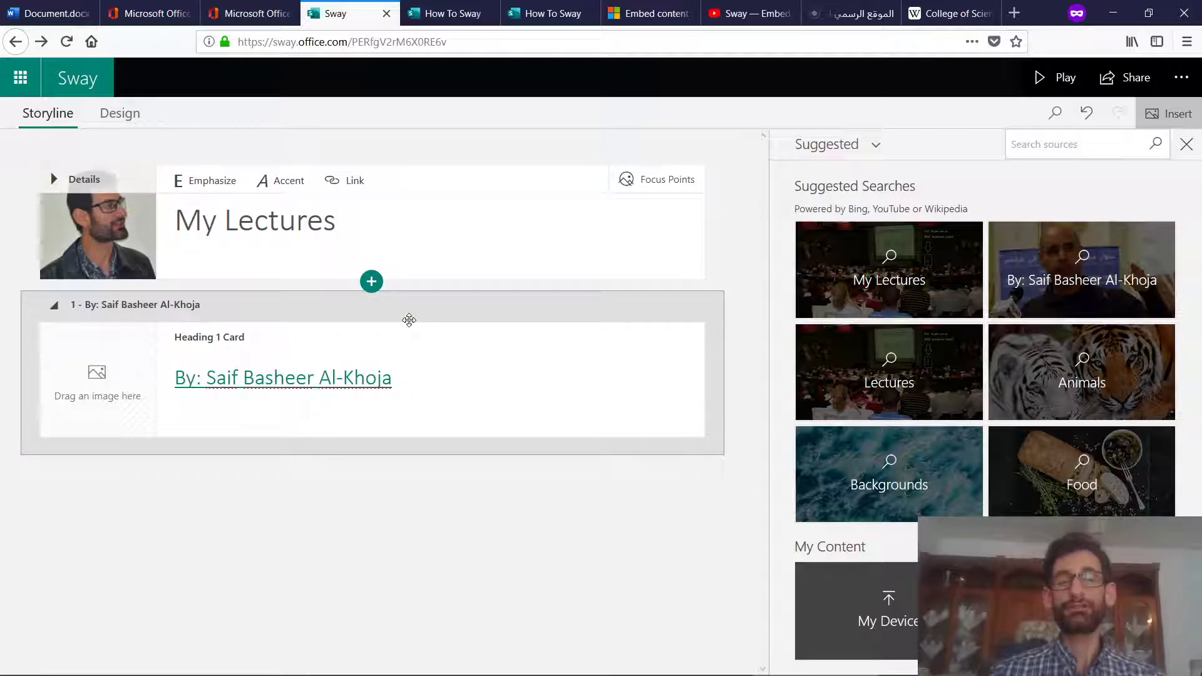
click(387, 261)
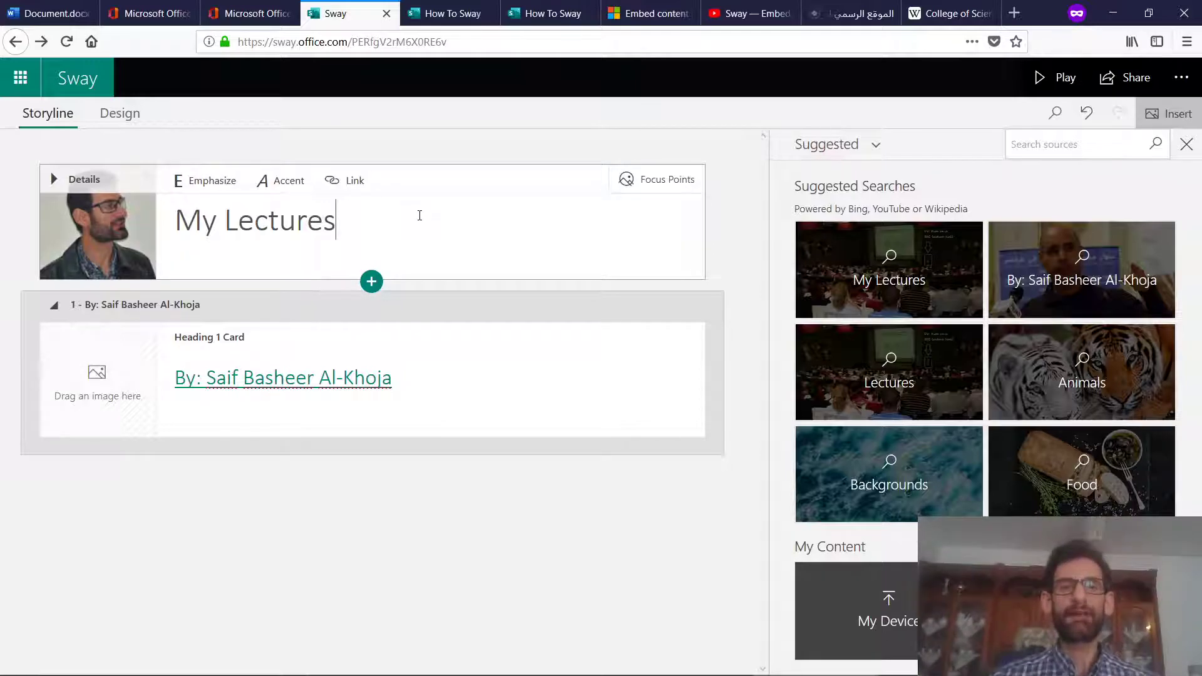
click(455, 343)
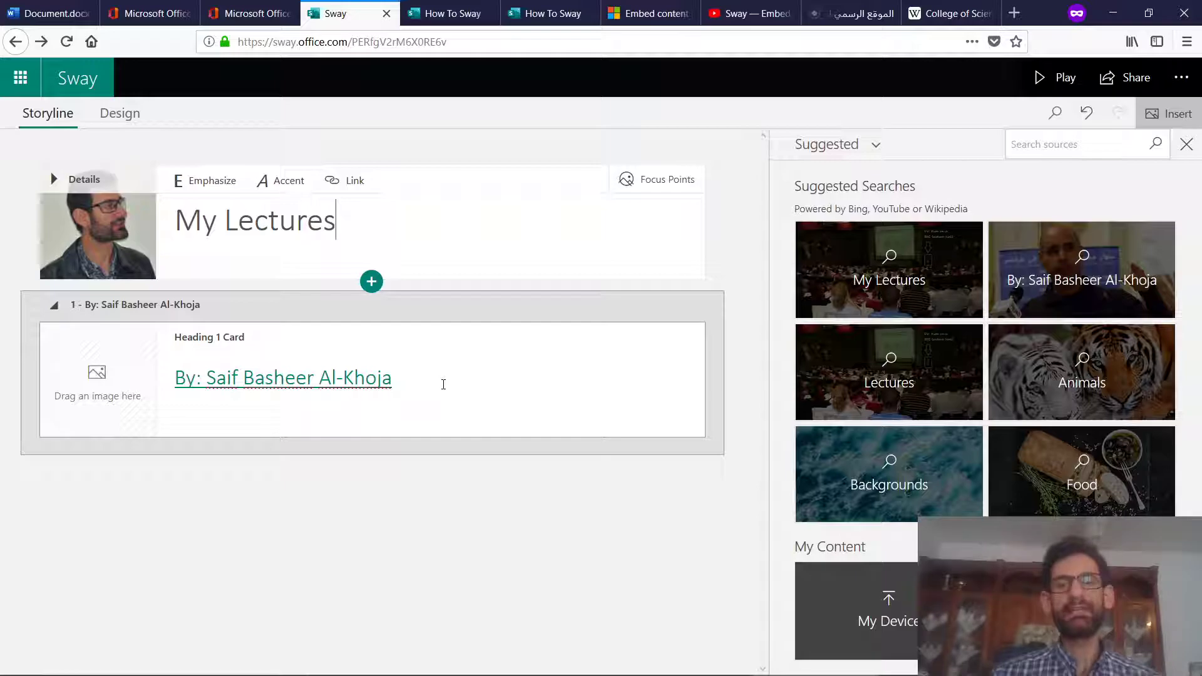
click(215, 240)
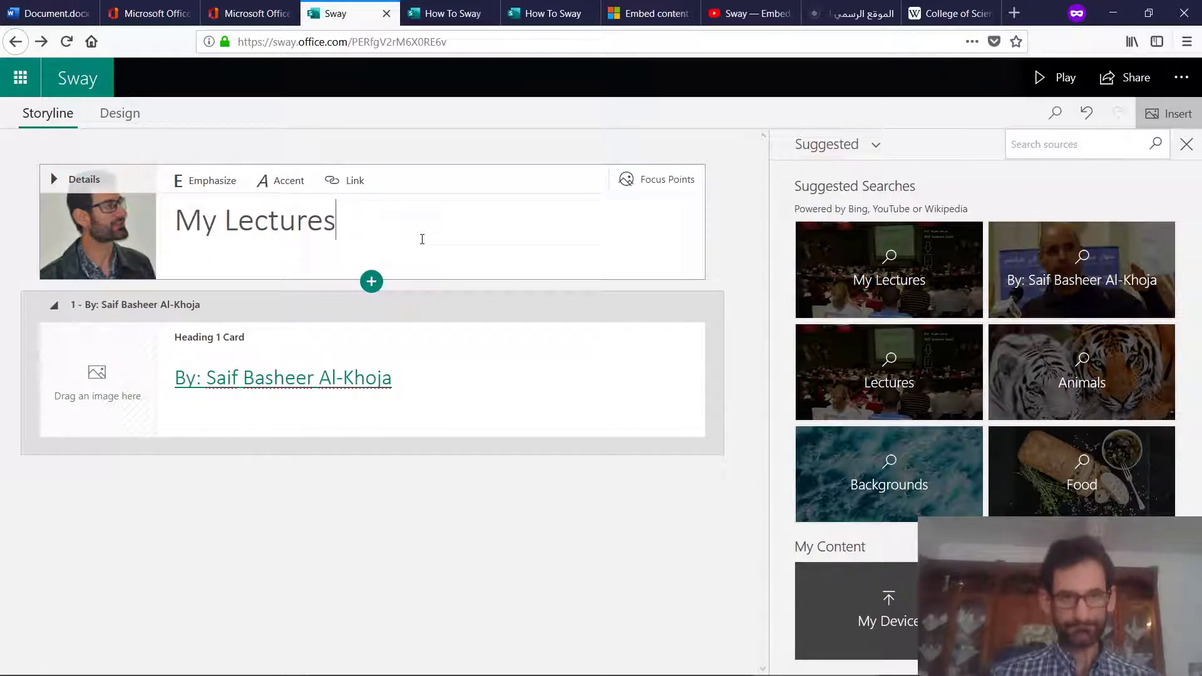
click(90, 183)
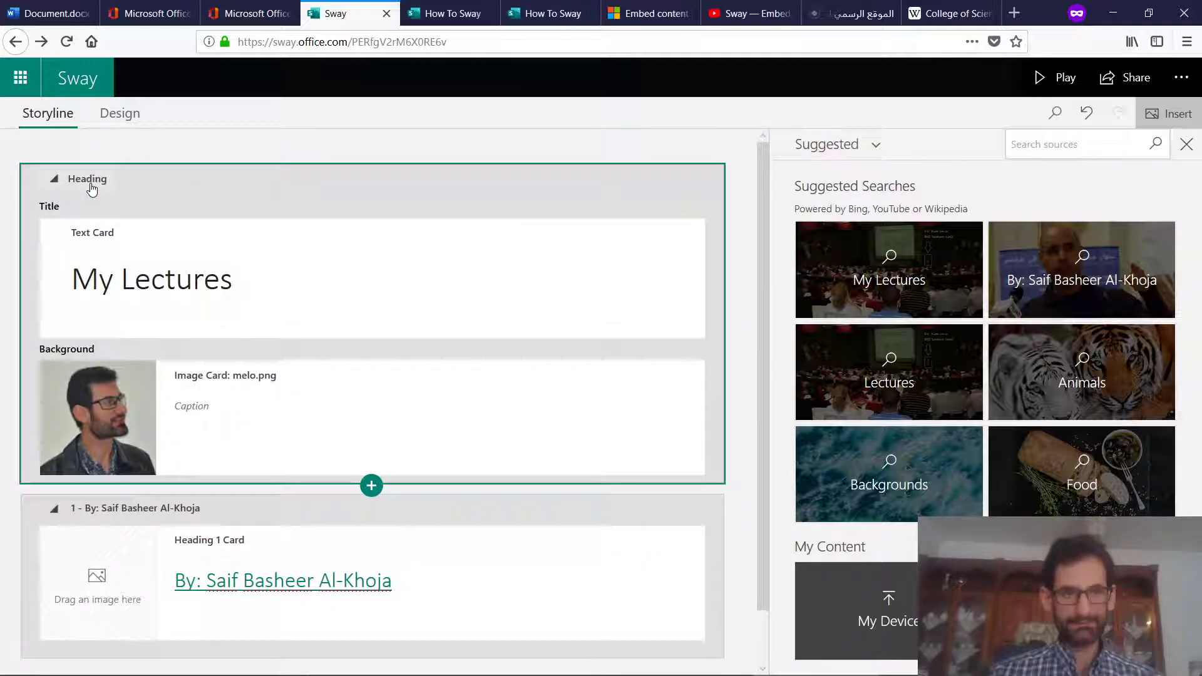
click(88, 414)
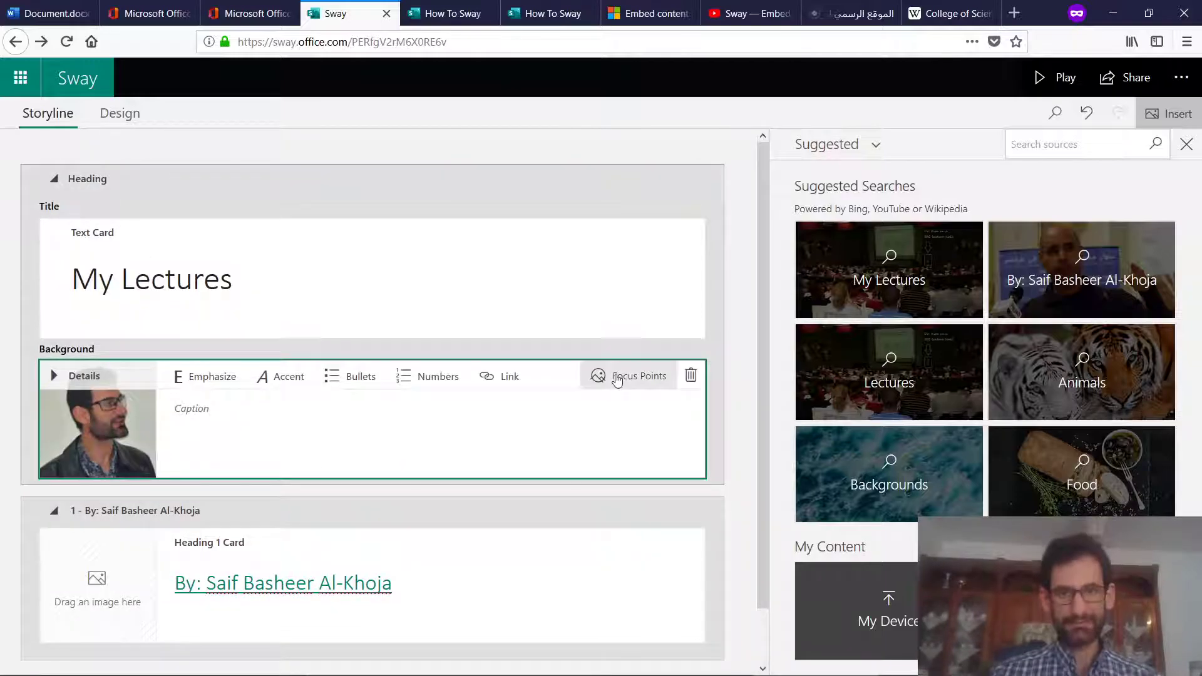
click(691, 375)
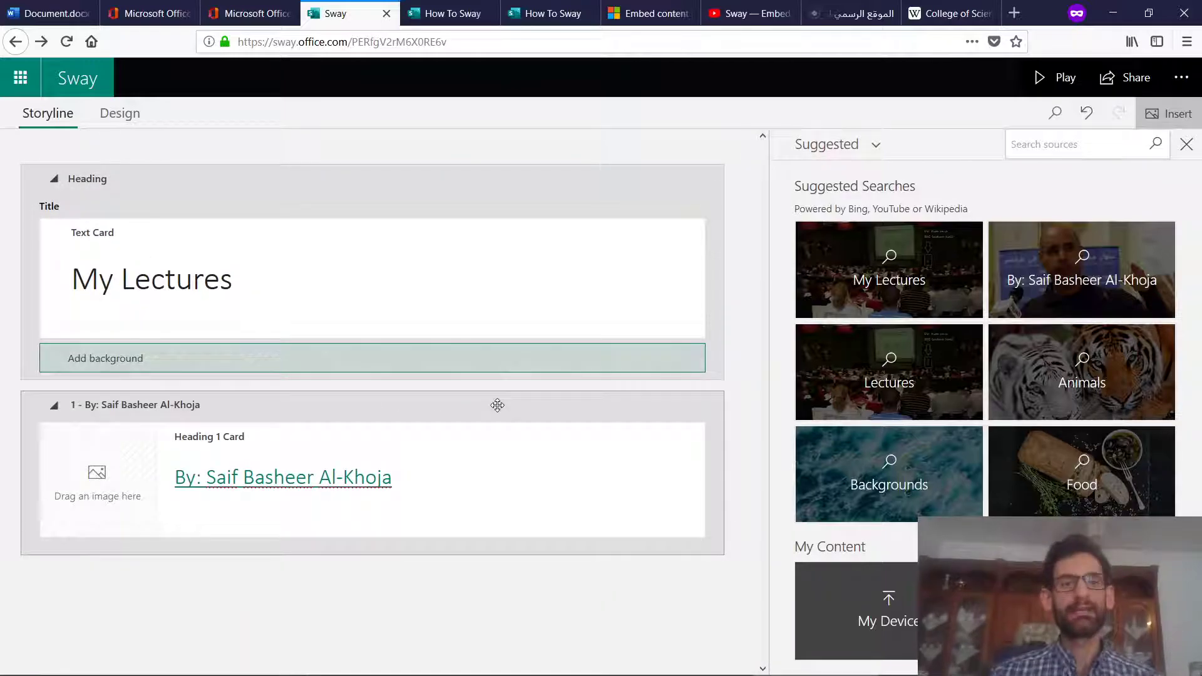
click(427, 495)
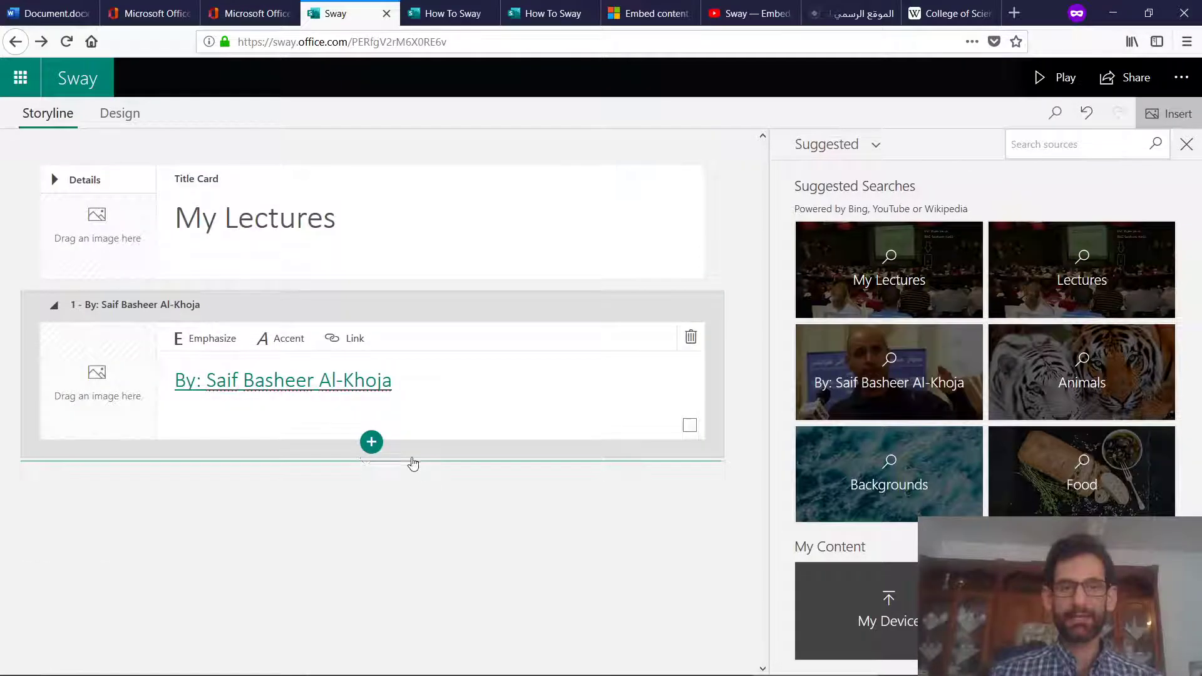
click(372, 442)
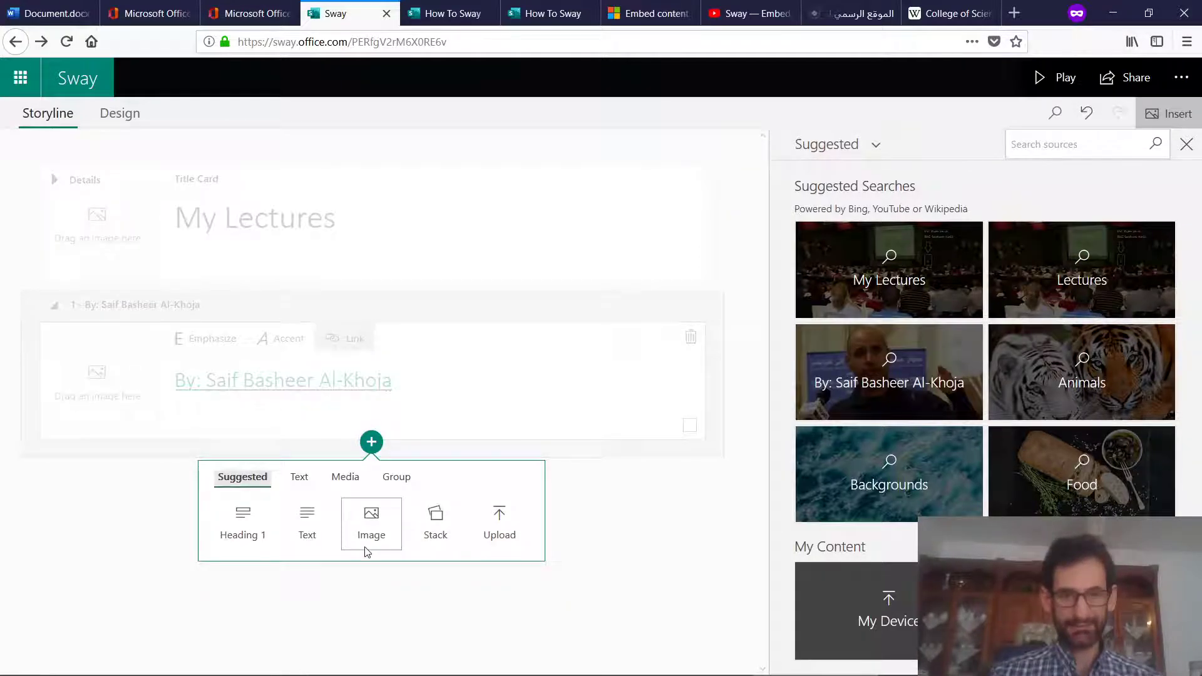
click(508, 527)
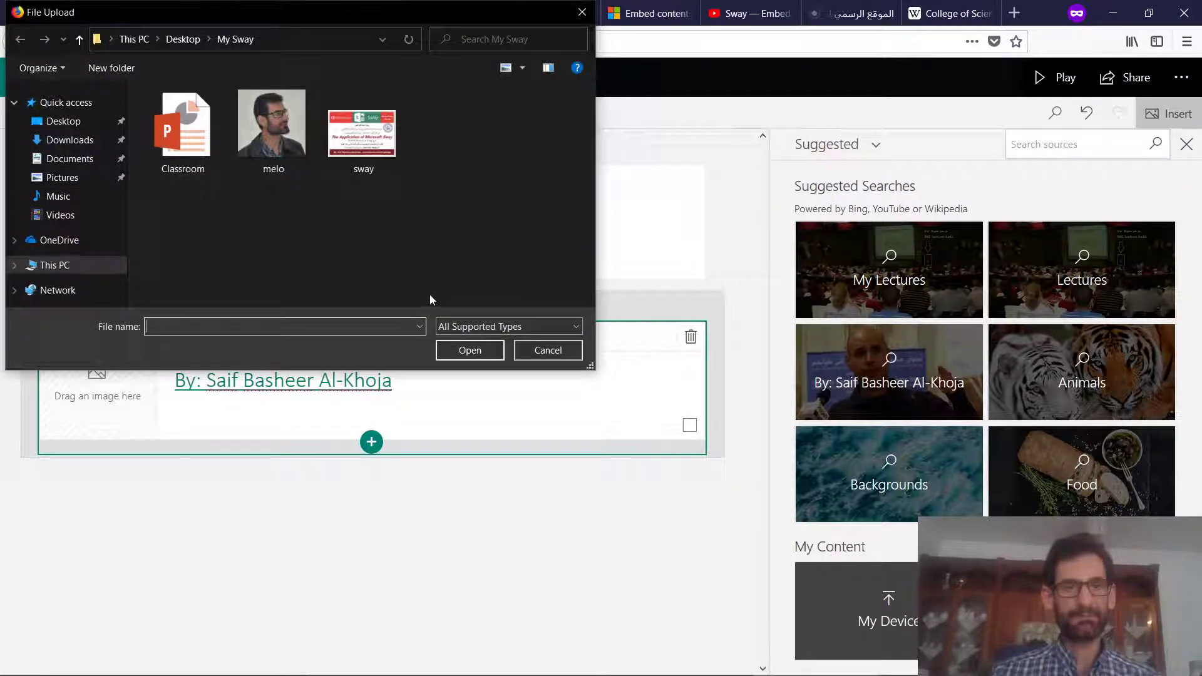
click(548, 350)
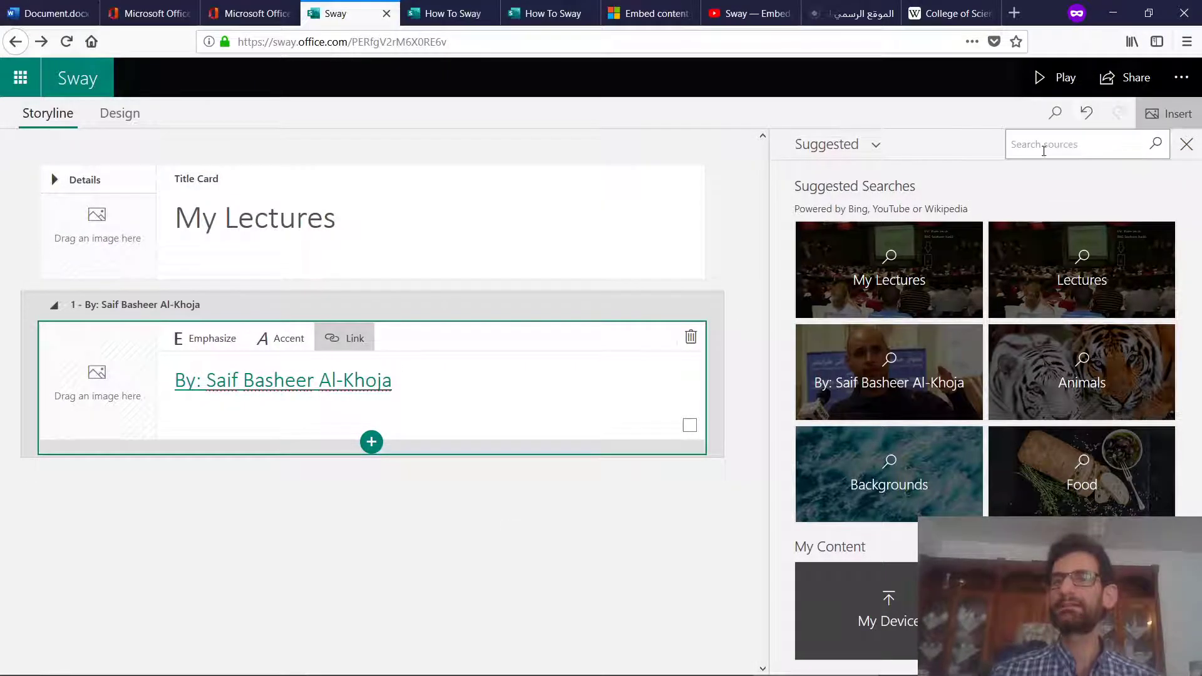
Search YouTube for the author's full name, insert "Online Free Microsoft Office & Google Sheets" below the author heading, and caption it "Starter Lecture"
click(877, 144)
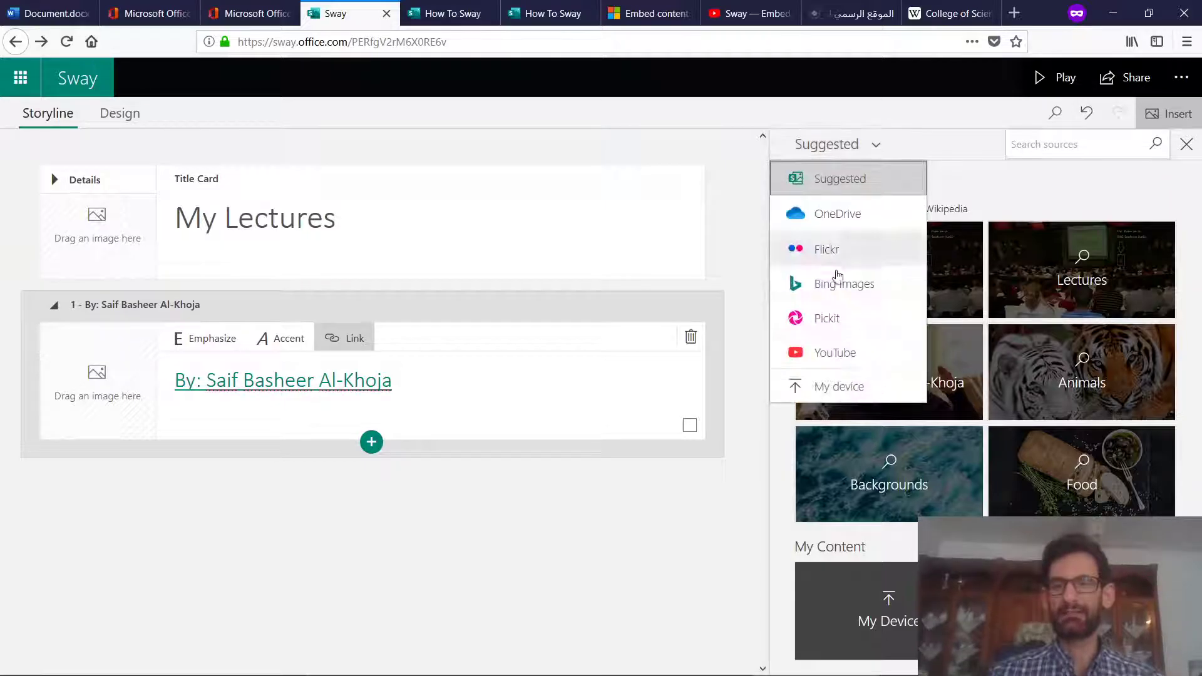
click(835, 352)
text(saif basheer a)
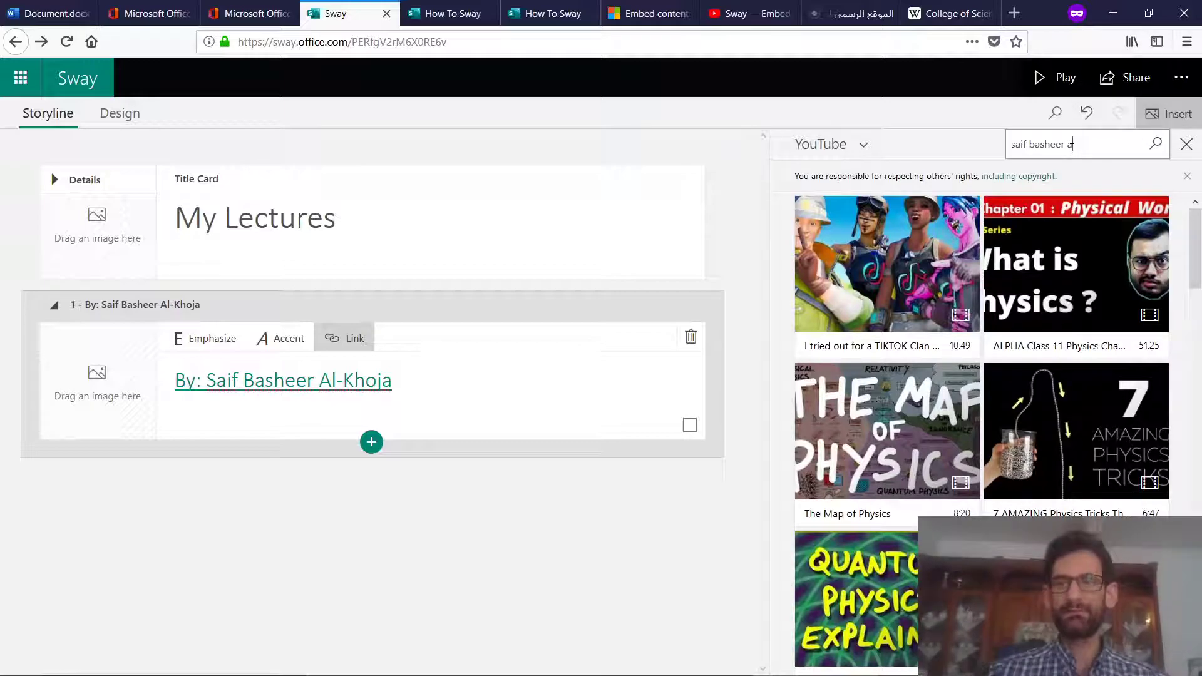
text(l-khoja)
key(Return)
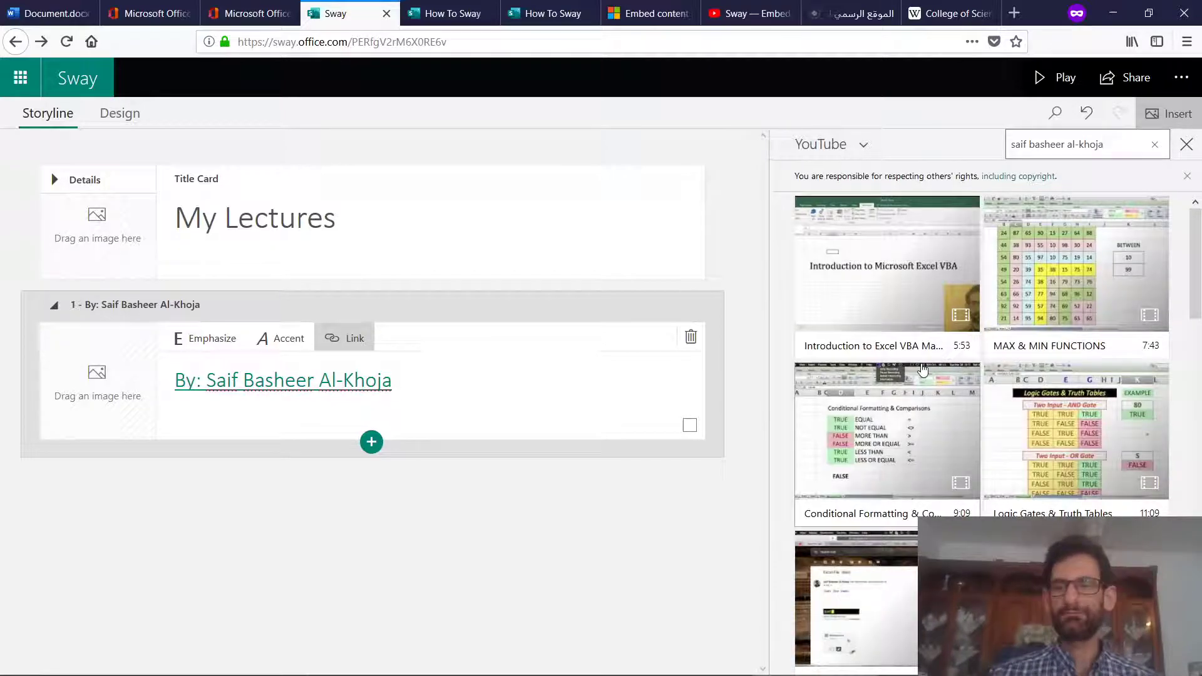
scroll(923, 369, down, 3)
scroll(922, 369, down, 6)
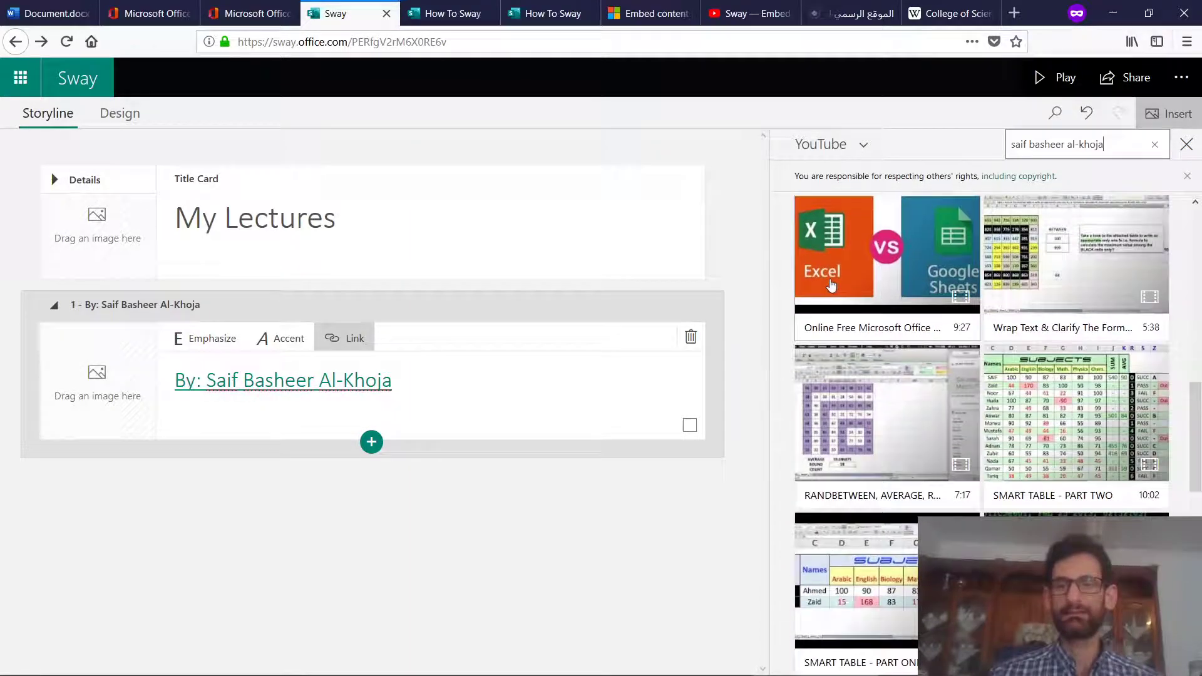
click(831, 285)
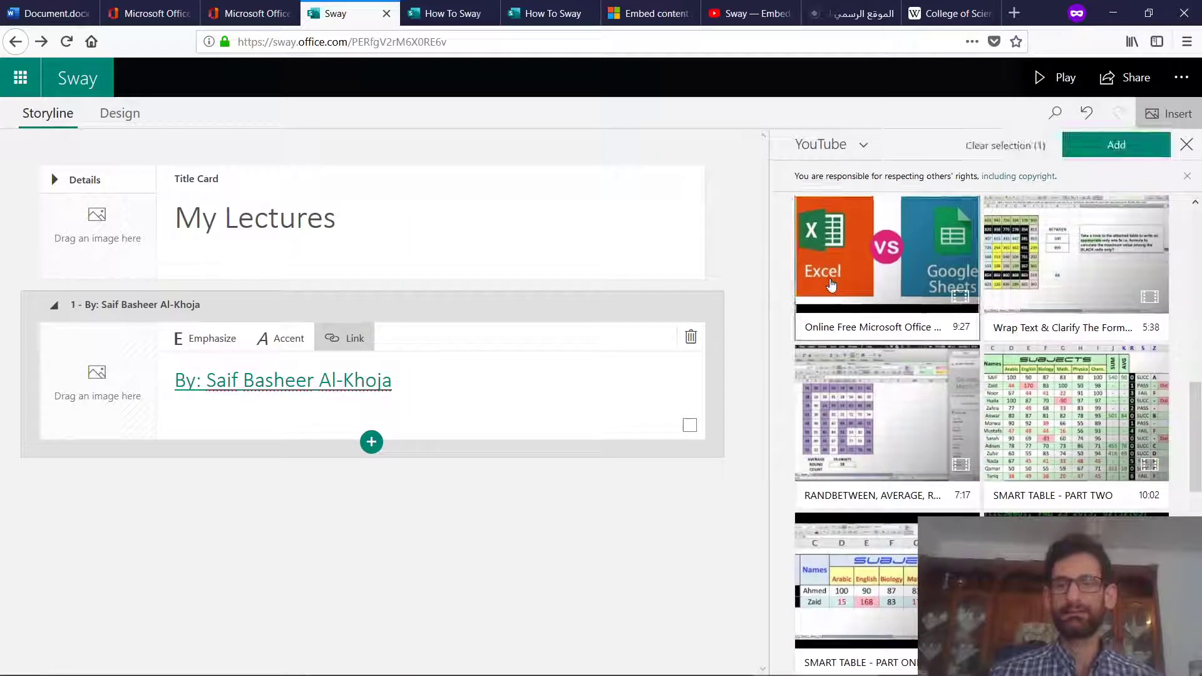
click(1118, 150)
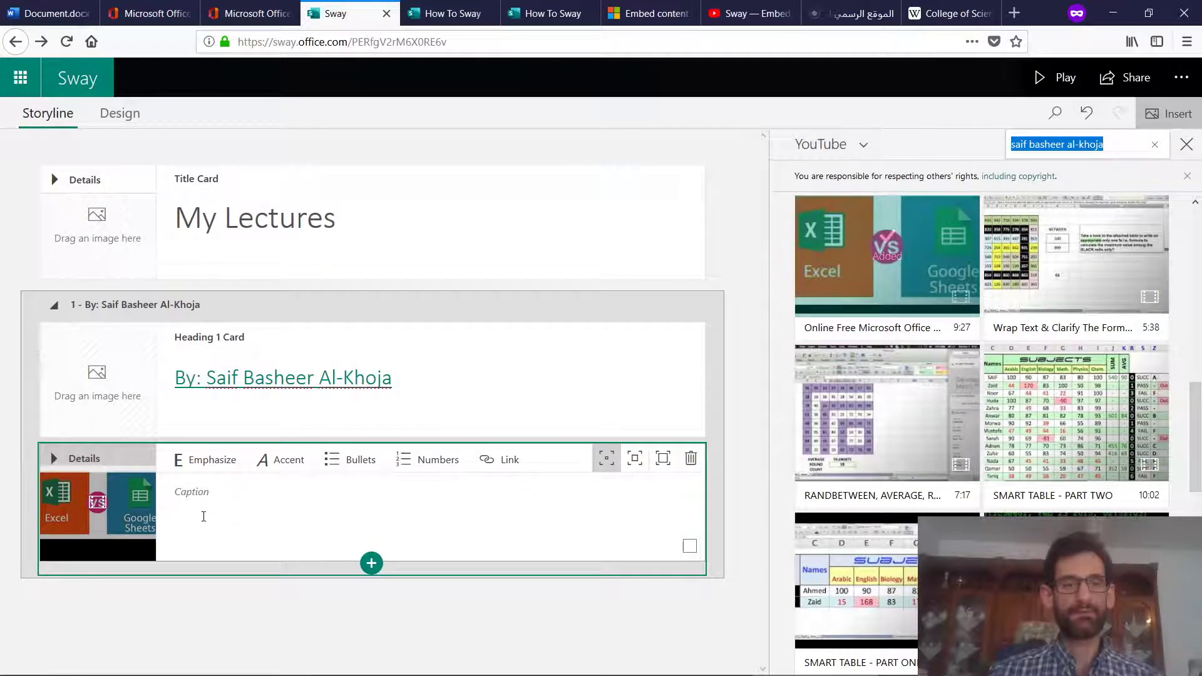
click(254, 498)
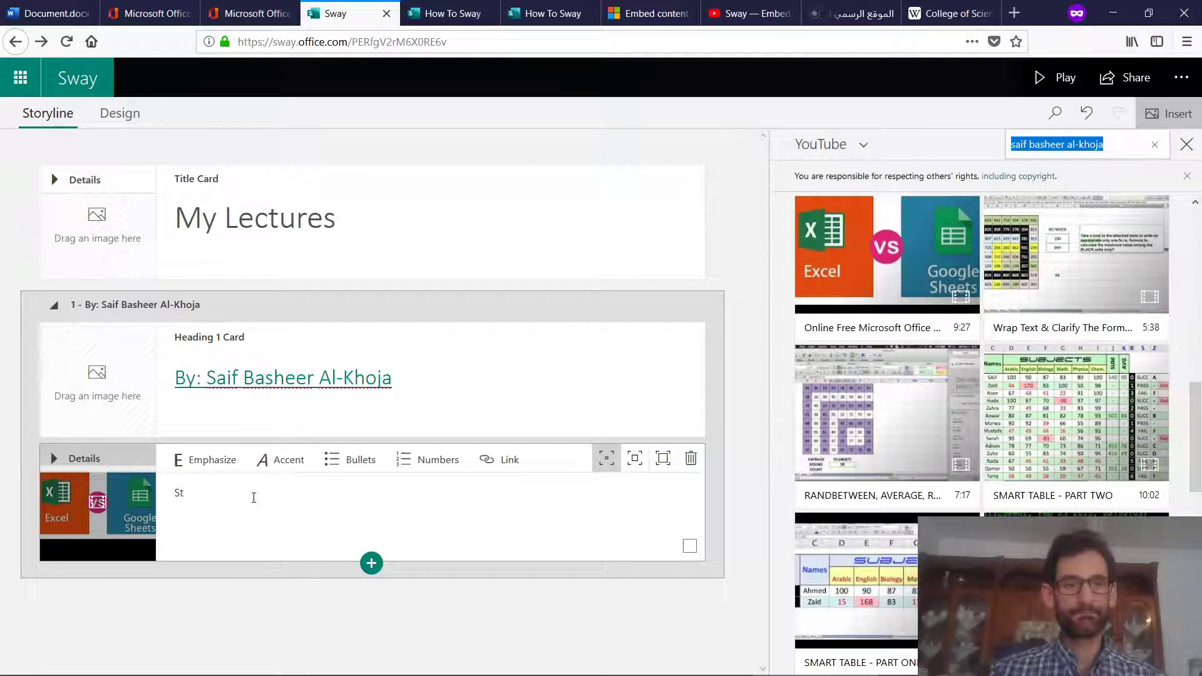
text(Starter Lecture)
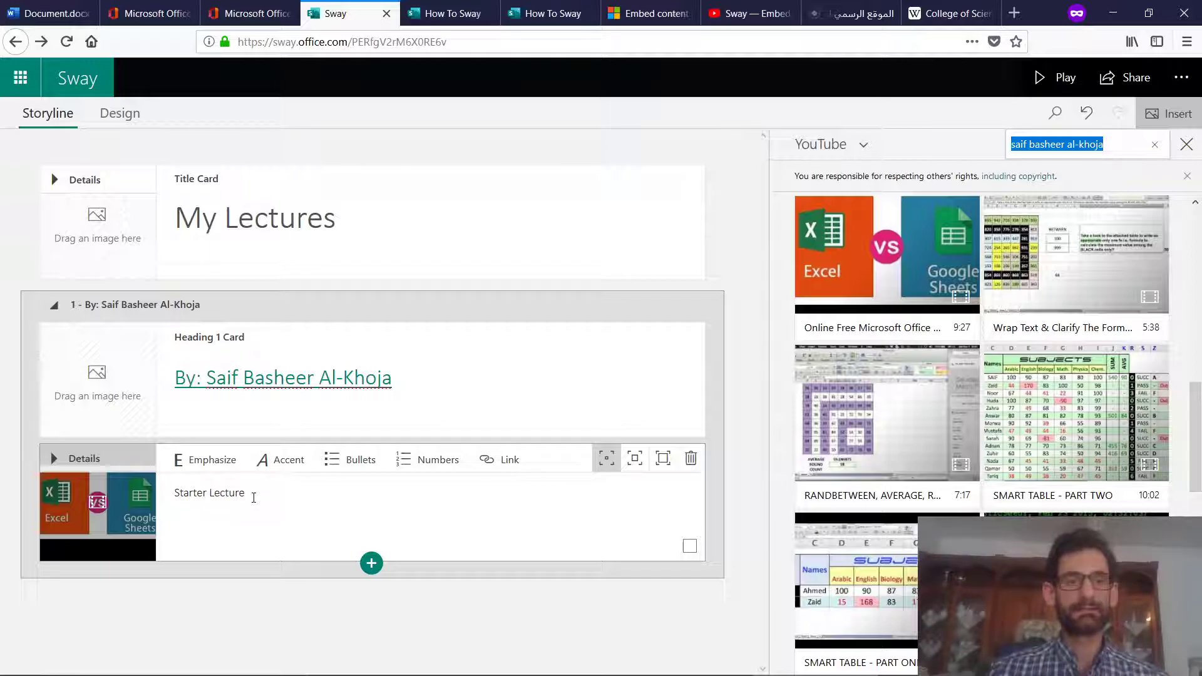
Copy the line "Online Free Microsoft Office & Google Sheets" from the video card's alternative text
click(82, 475)
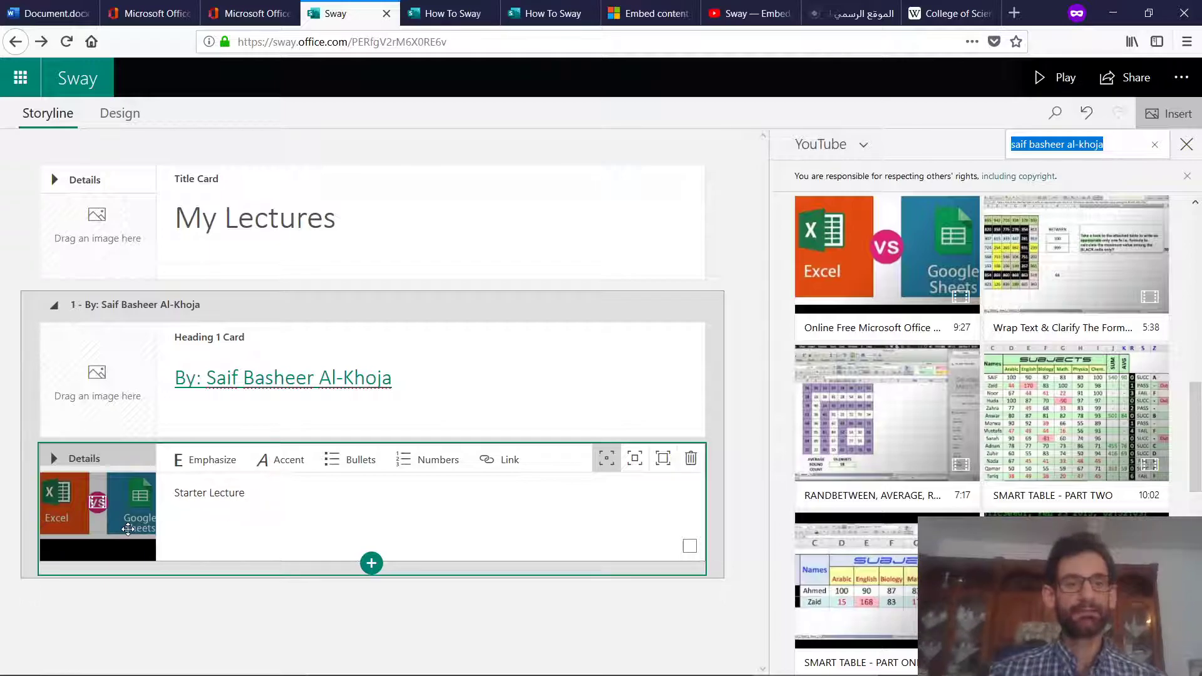
click(74, 459)
scroll(178, 508, down, 5)
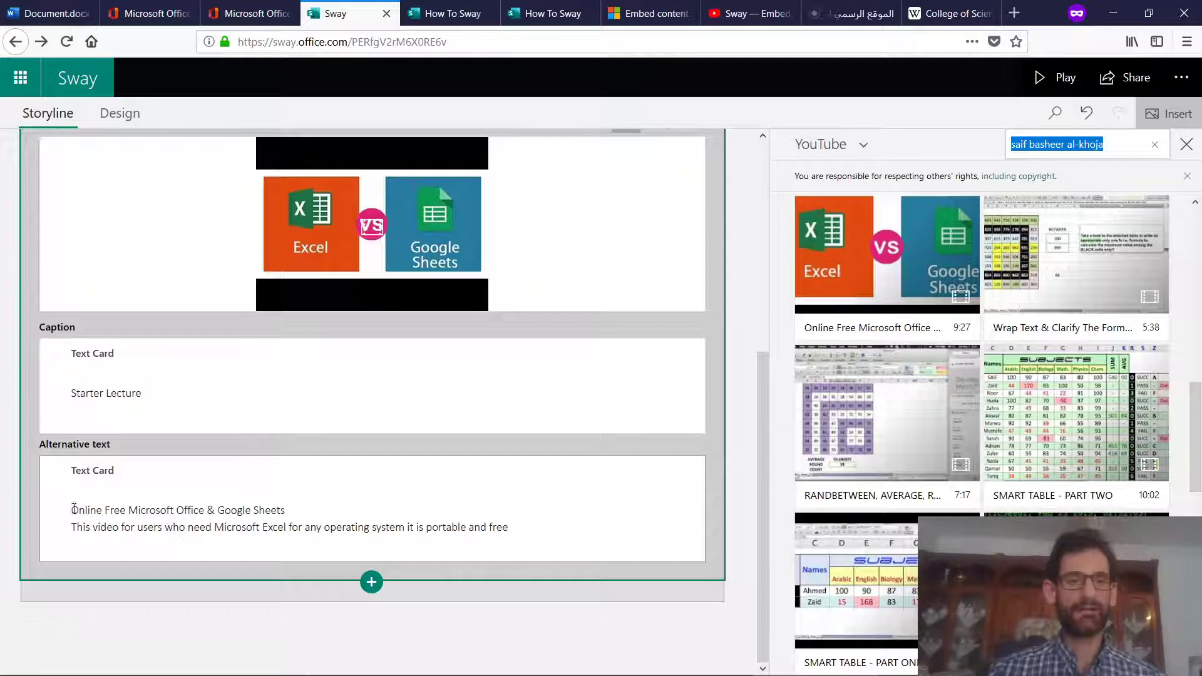
drag(73, 510, 302, 497)
key(ctrl+c)
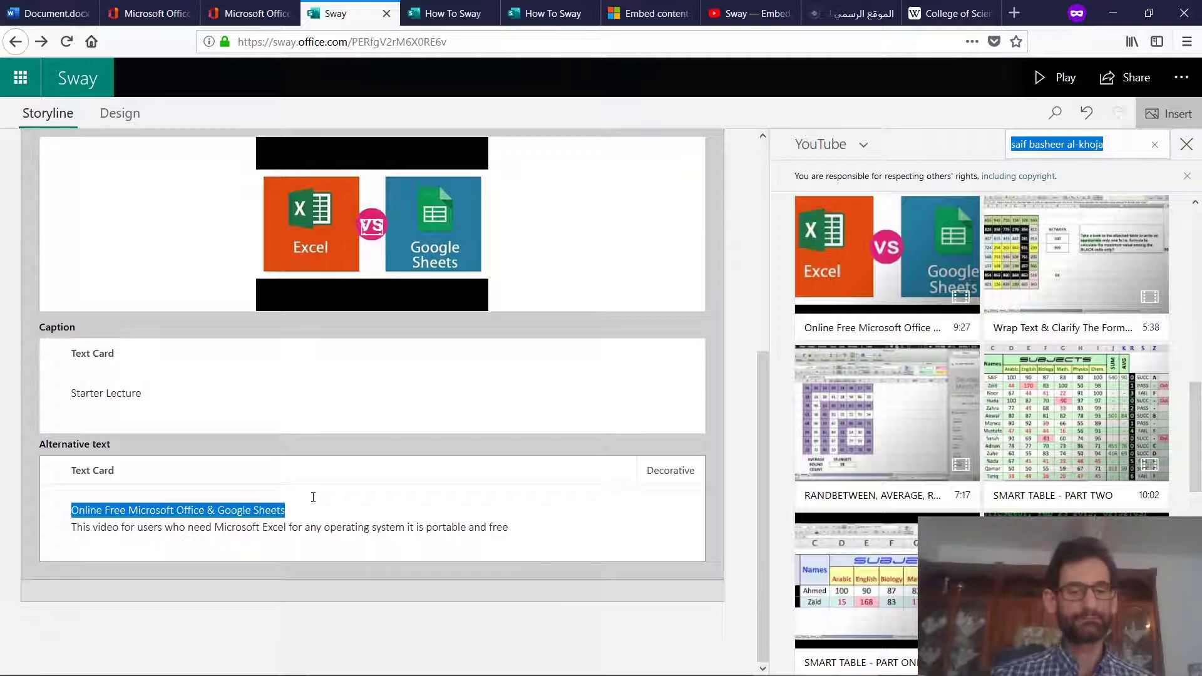
Add a Heading 1 card below the author heading and paste "Online Free Microsoft Office & Google Sheets" into it
scroll(298, 373, up, 5)
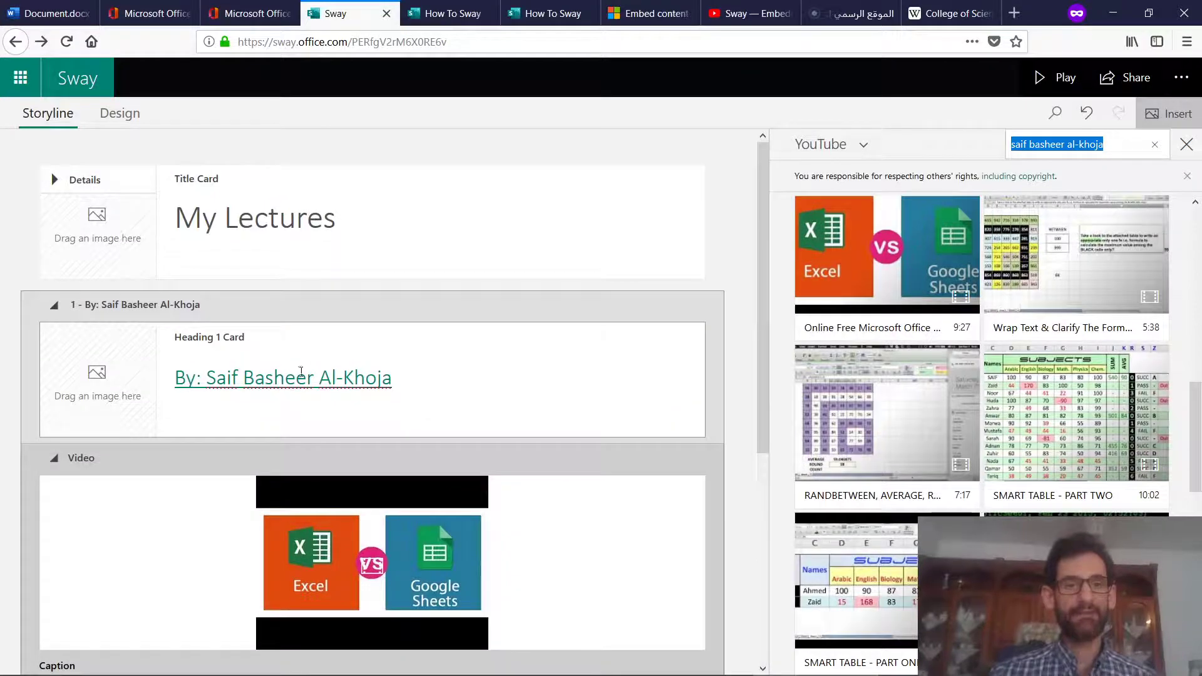
click(393, 377)
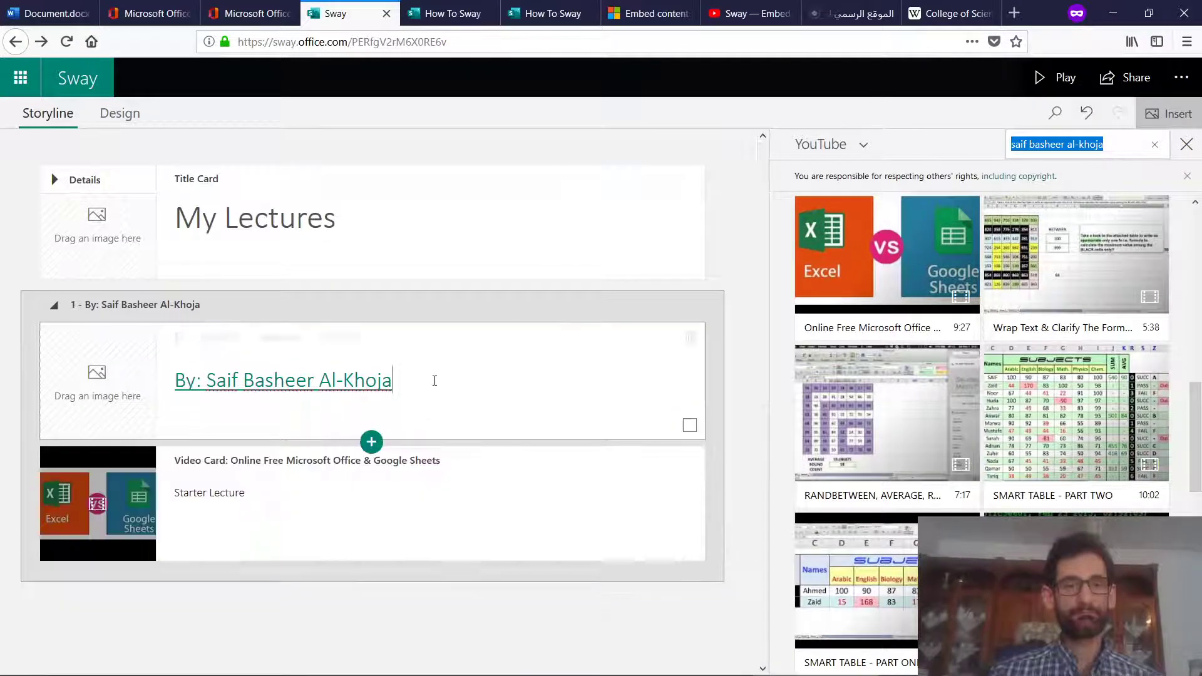
click(371, 441)
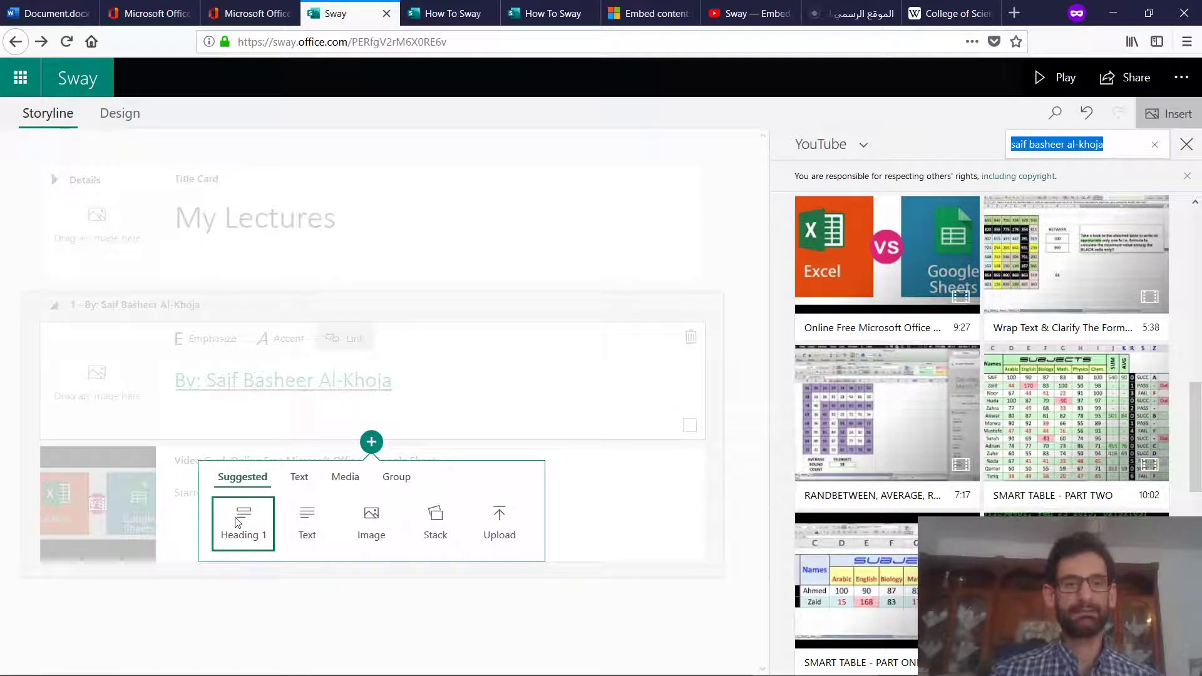
click(243, 520)
click(225, 517)
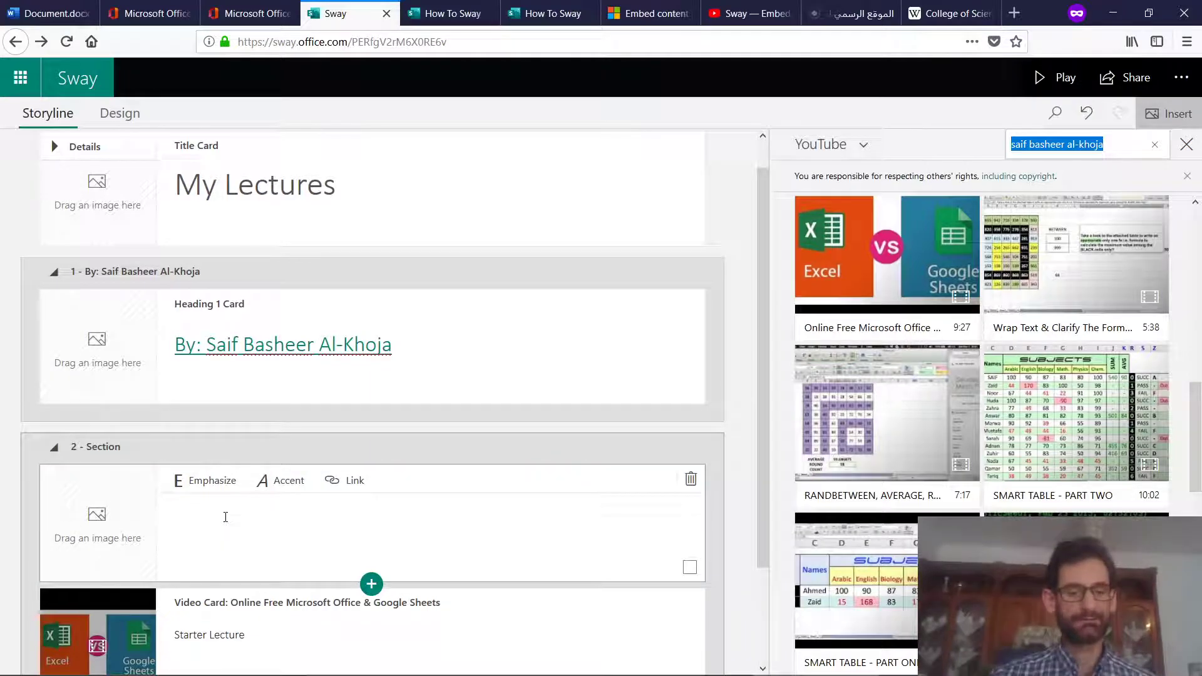
key(ctrl+v)
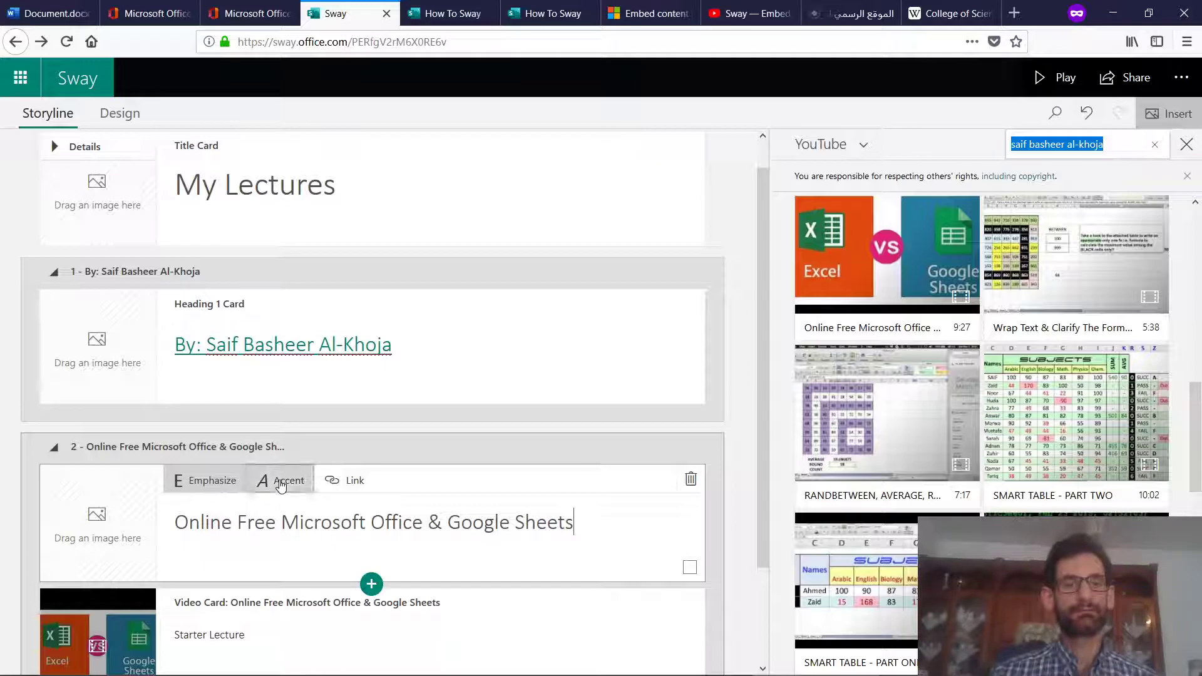
Apply Emphasize and Accent formatting to the "Online Free Microsoft Office & Google Sheets" heading
triple_click(258, 531)
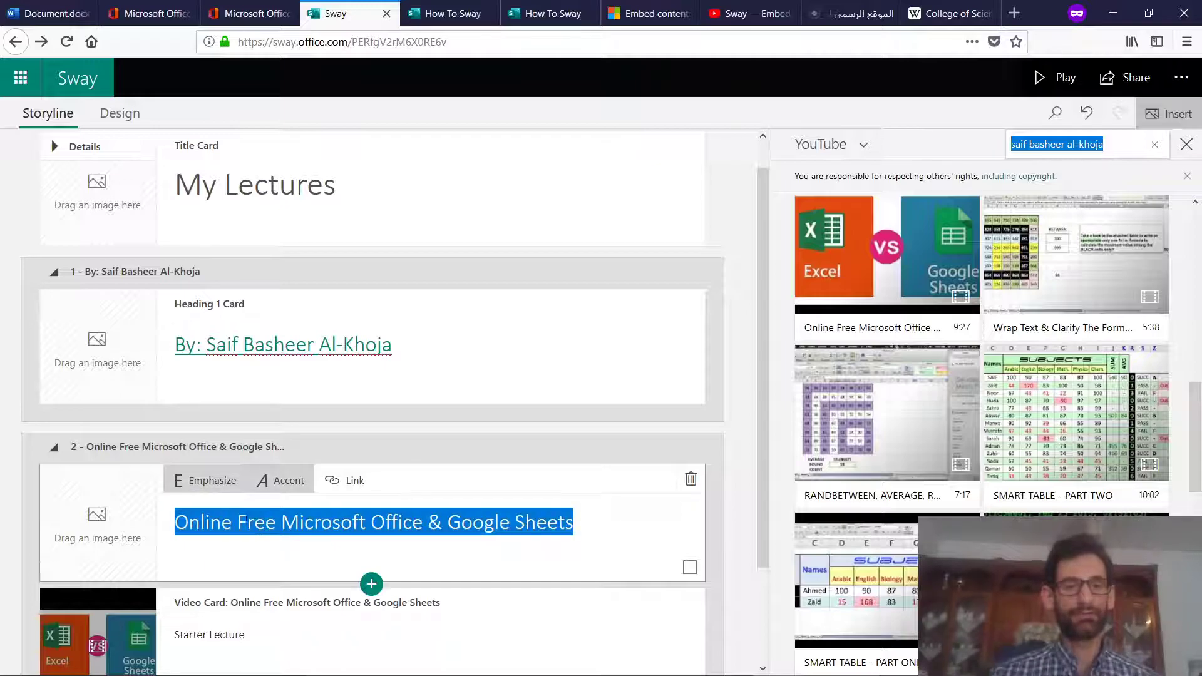
click(199, 486)
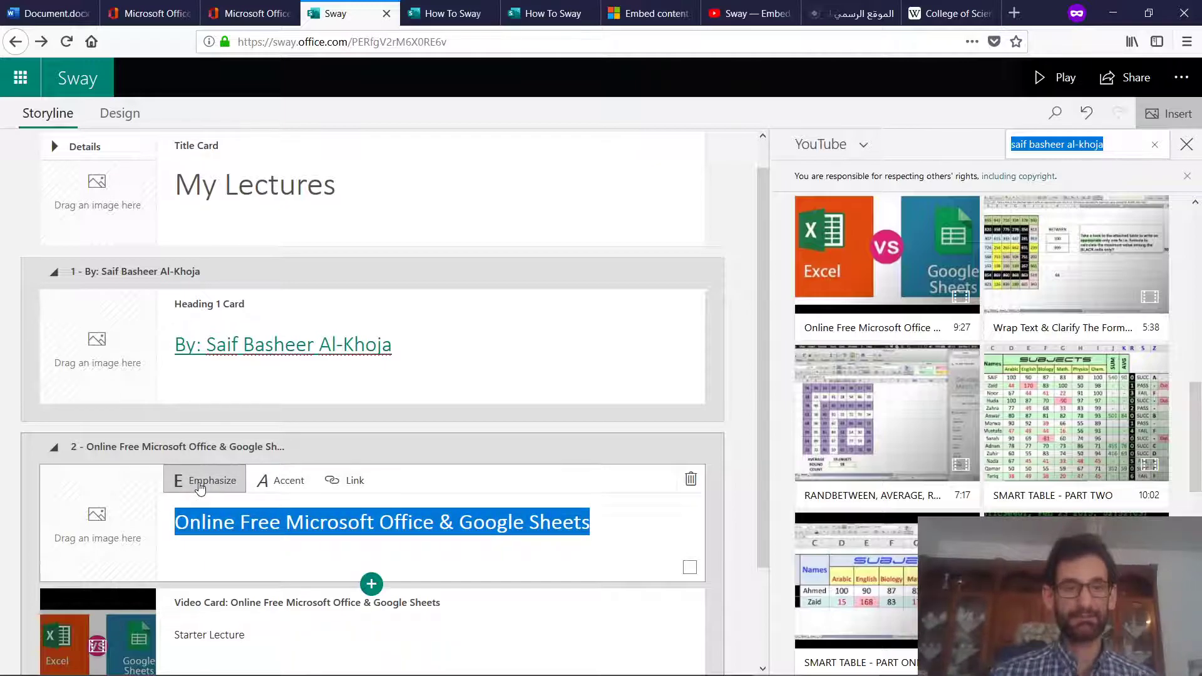
click(281, 482)
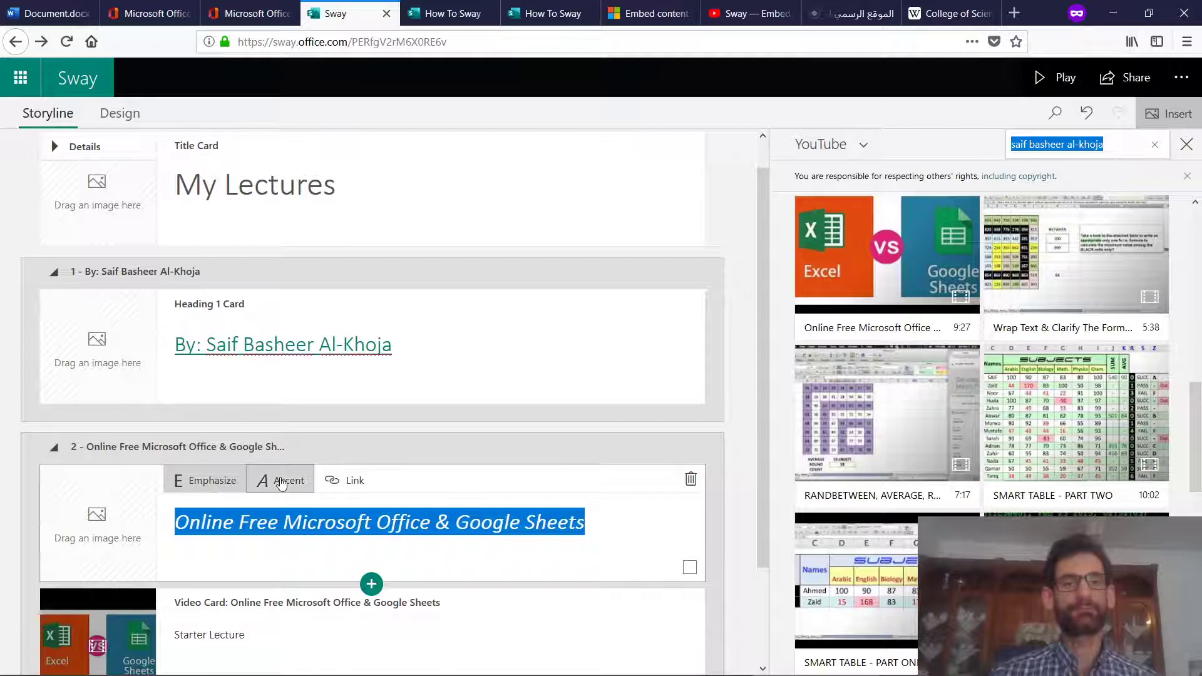
click(559, 529)
Preview the Sway with its new lecture heading and video down to the end, and return to editing
click(1058, 77)
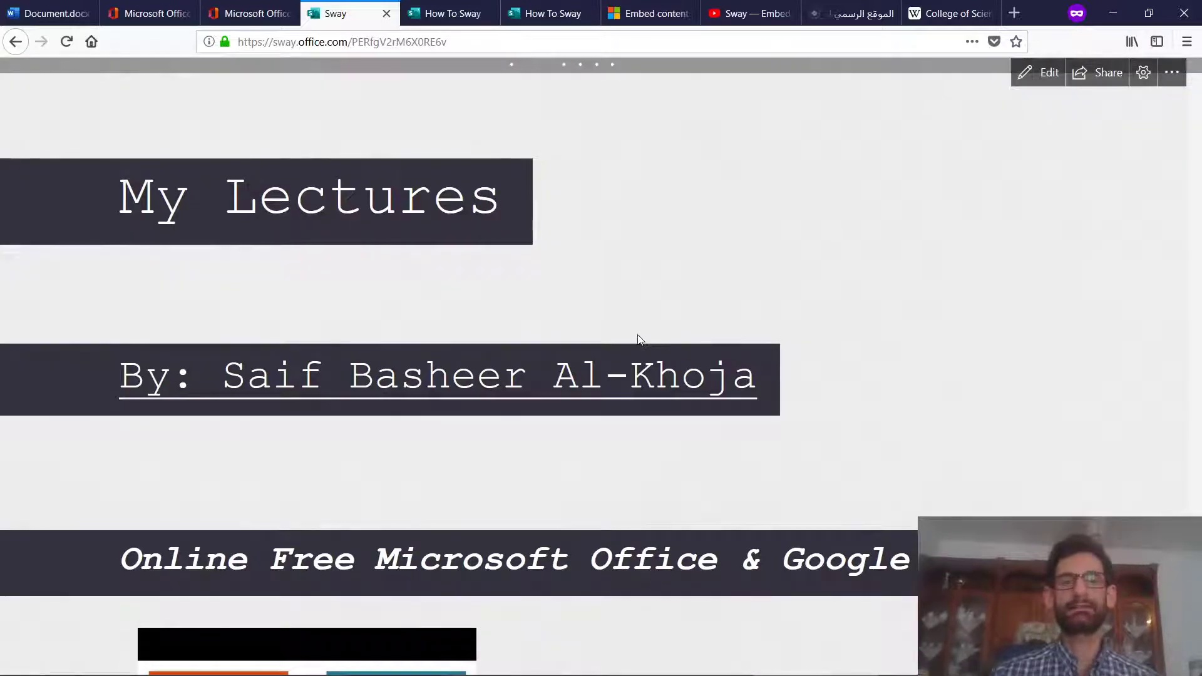
scroll(638, 338, down, 2)
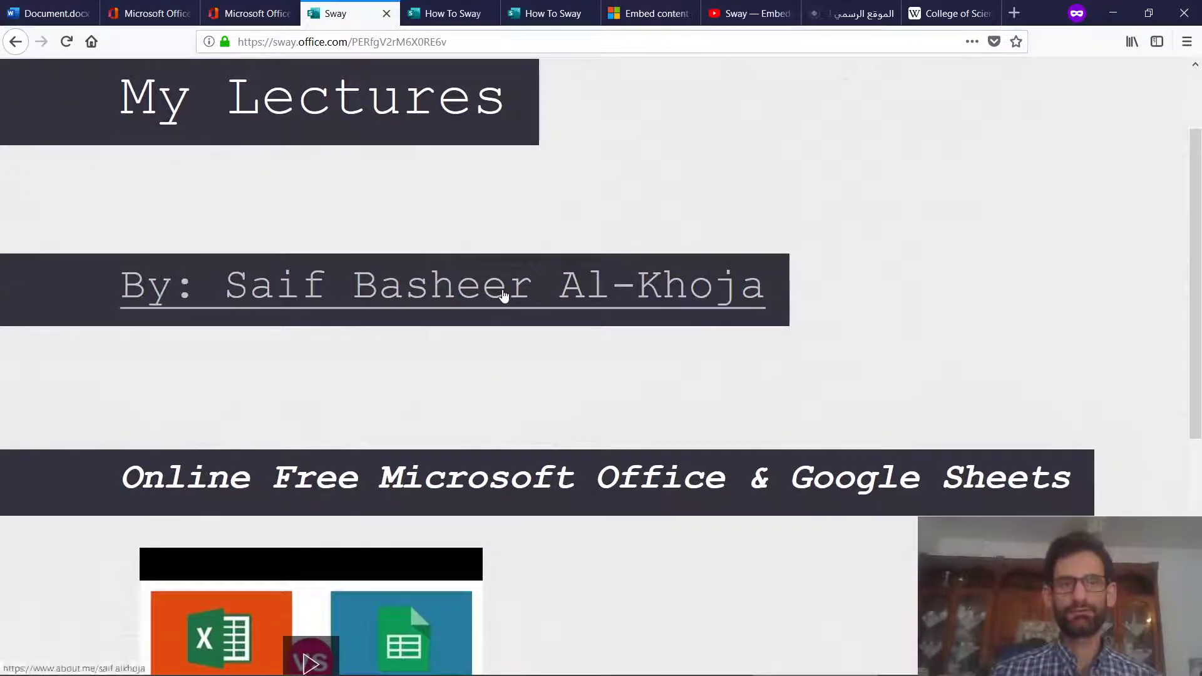
scroll(504, 294, down, 4)
scroll(503, 294, down, 5)
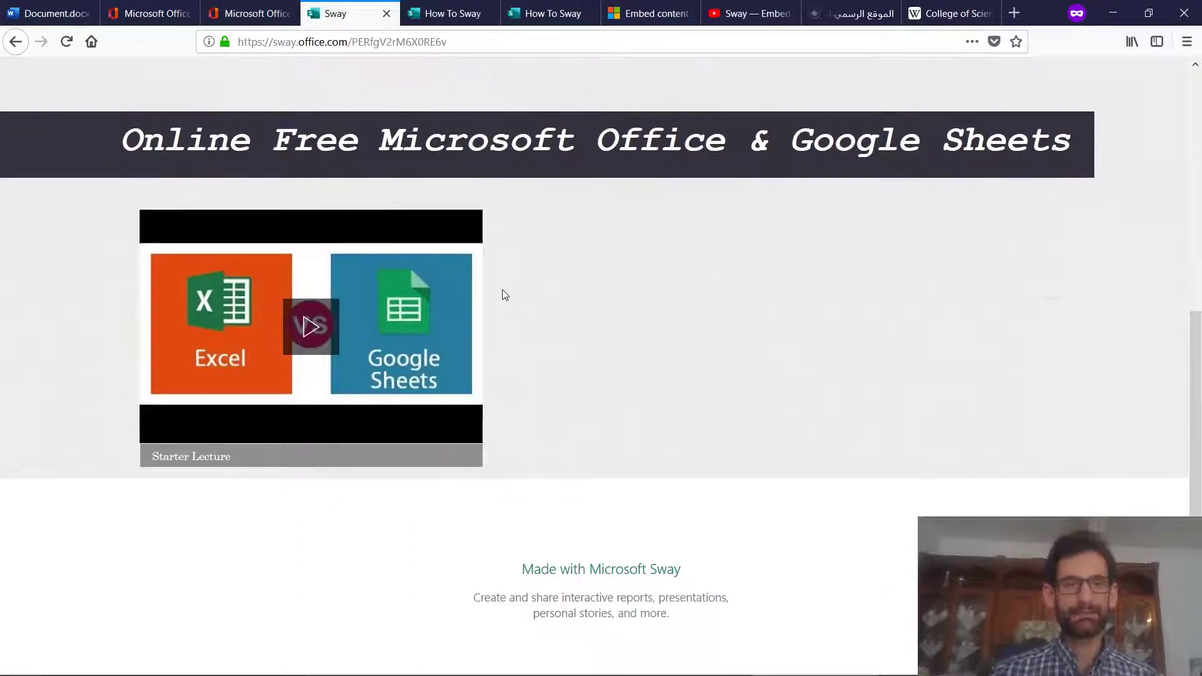
scroll(857, 310, up, 10)
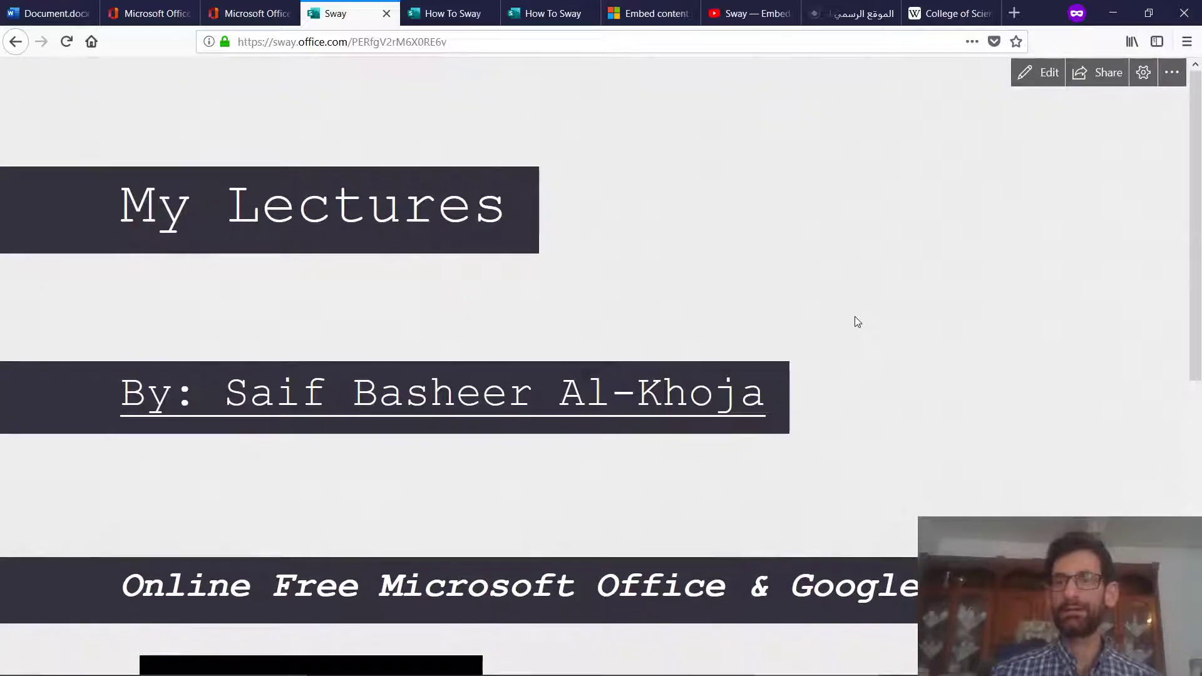
click(1051, 73)
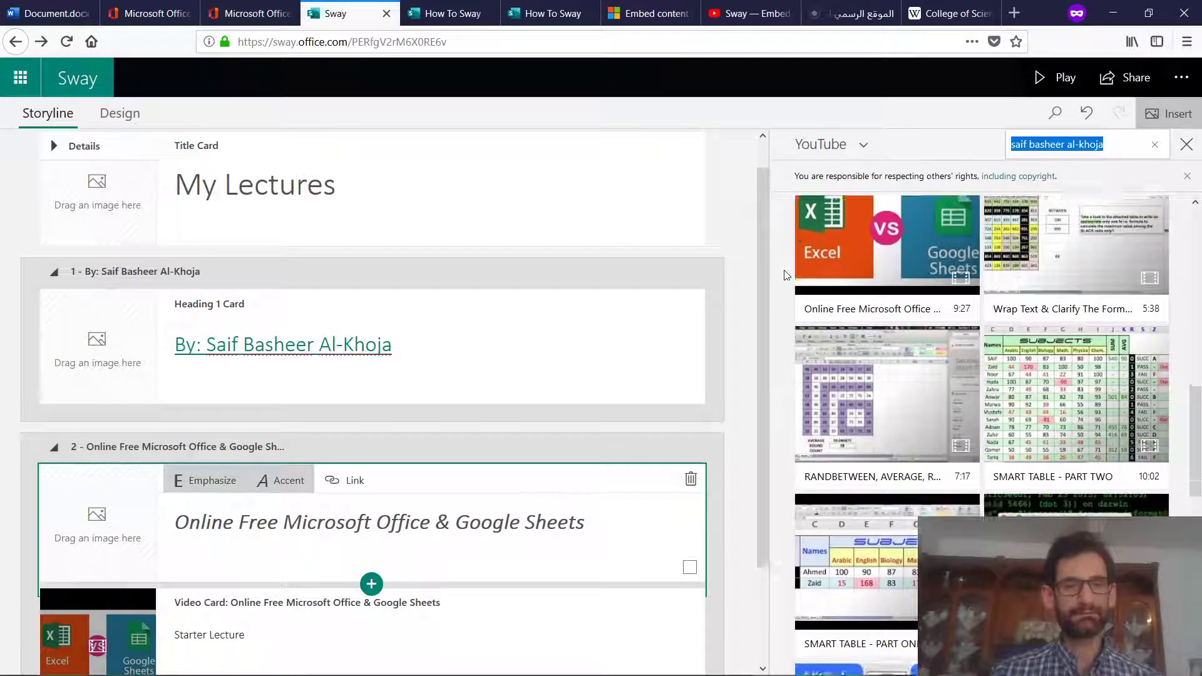
Copy the author line from its Heading 1 card and delete that card
click(458, 373)
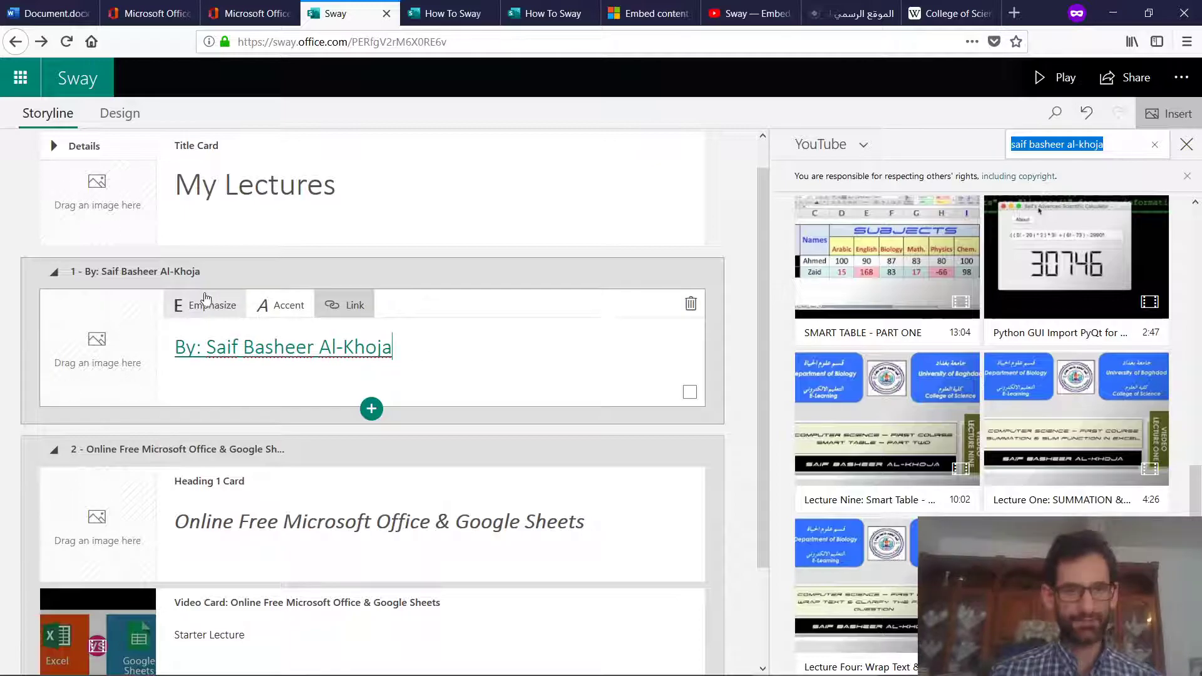
triple_click(427, 355)
key(ctrl+c)
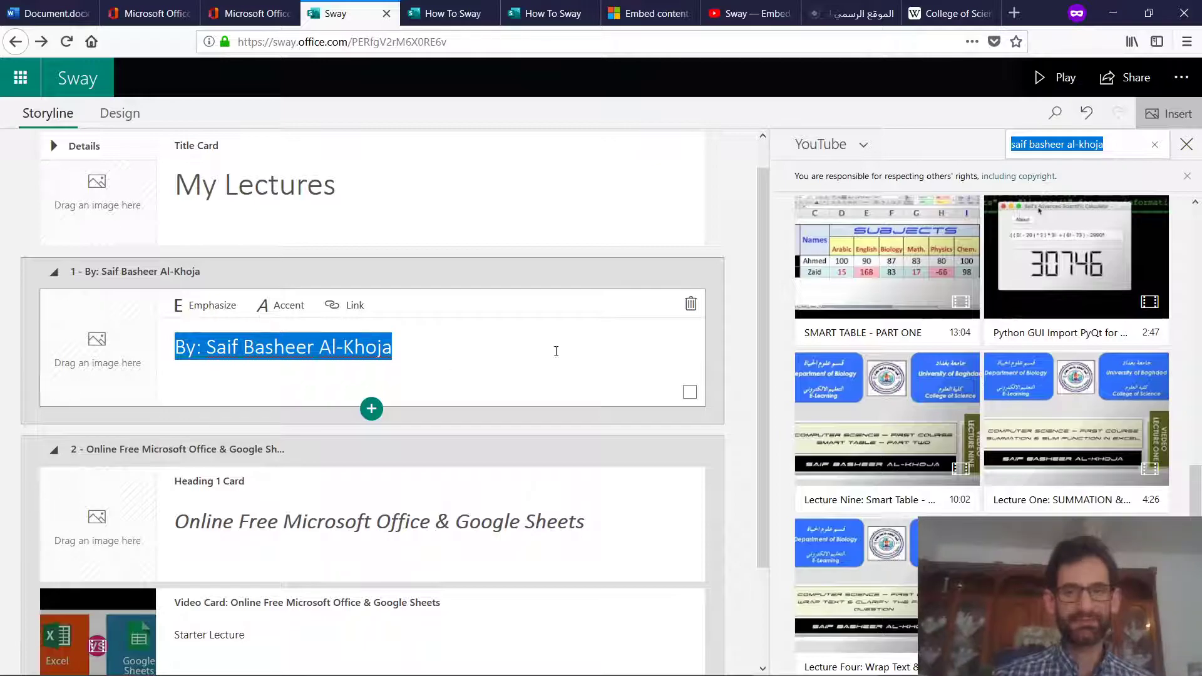
click(690, 304)
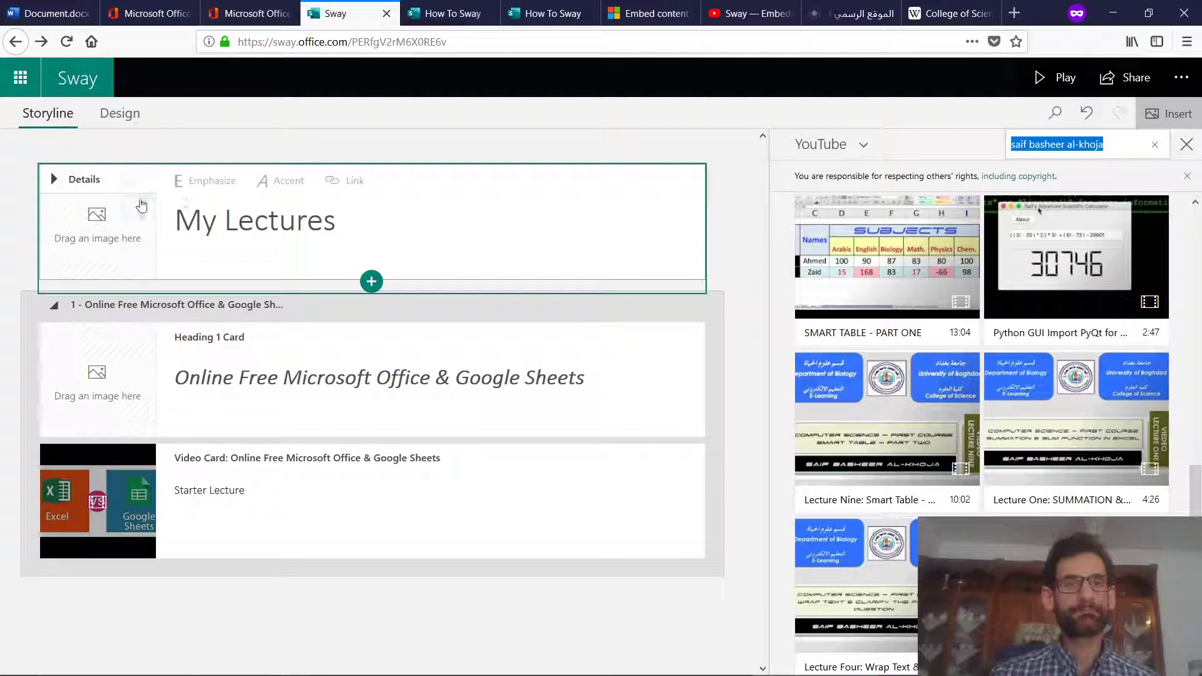
Insert a Text card below the "My Lectures" title card and paste the copied author line into it
click(268, 219)
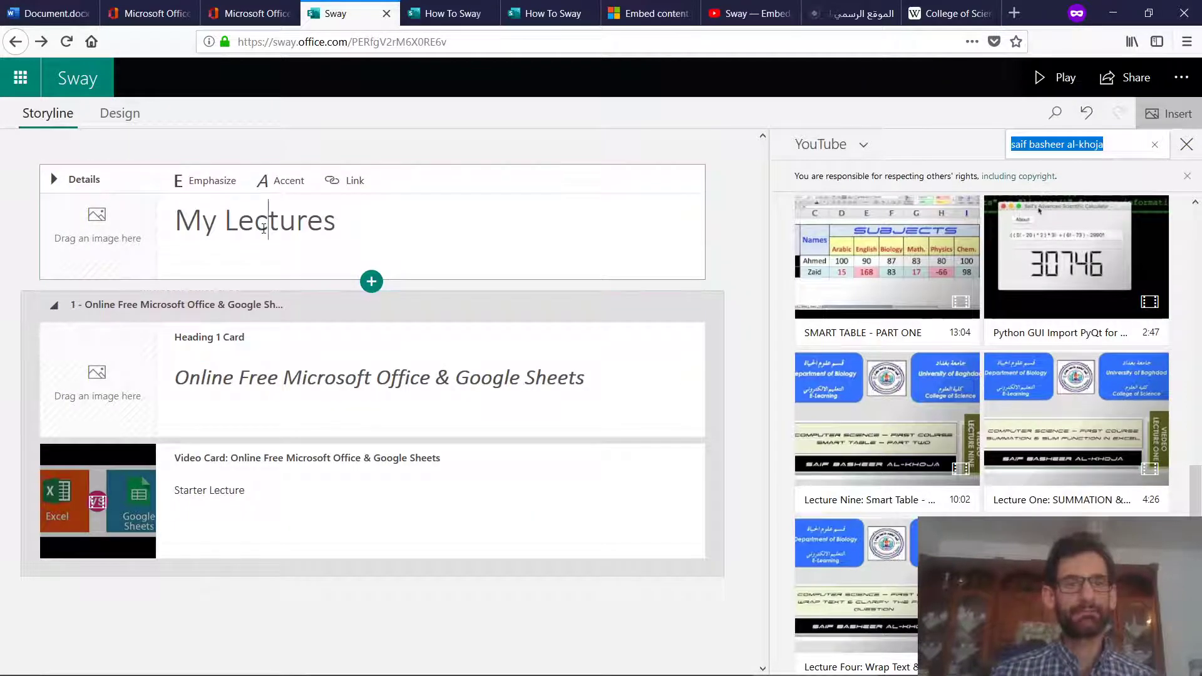
click(371, 281)
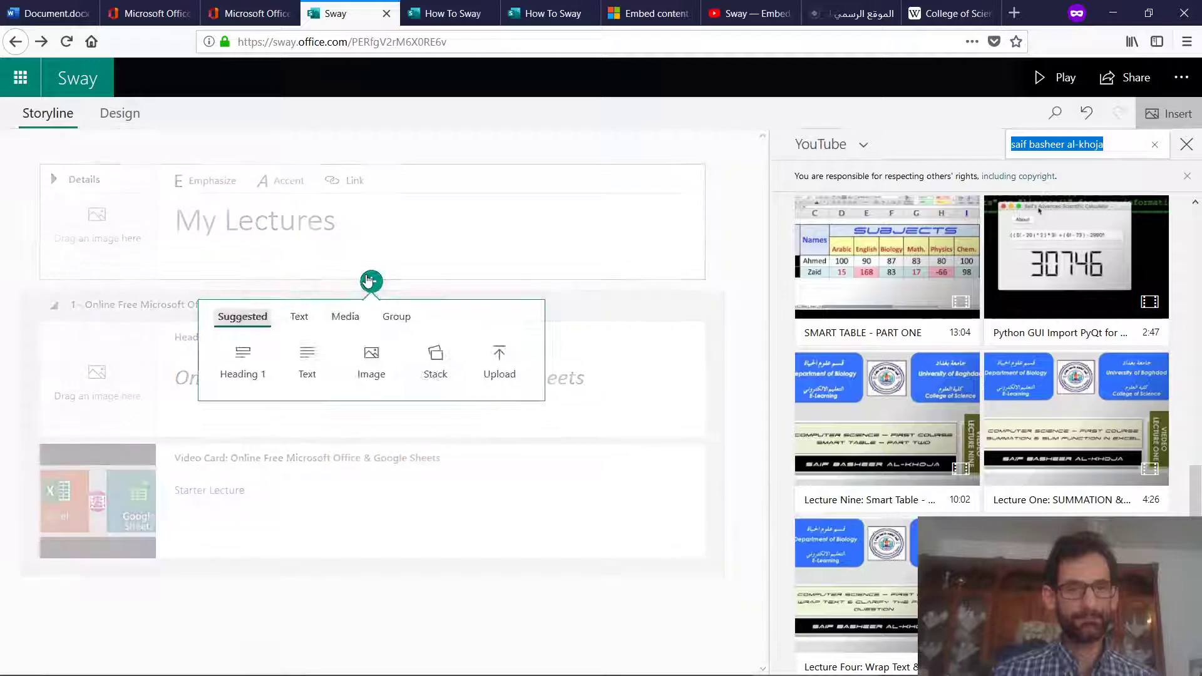
click(308, 363)
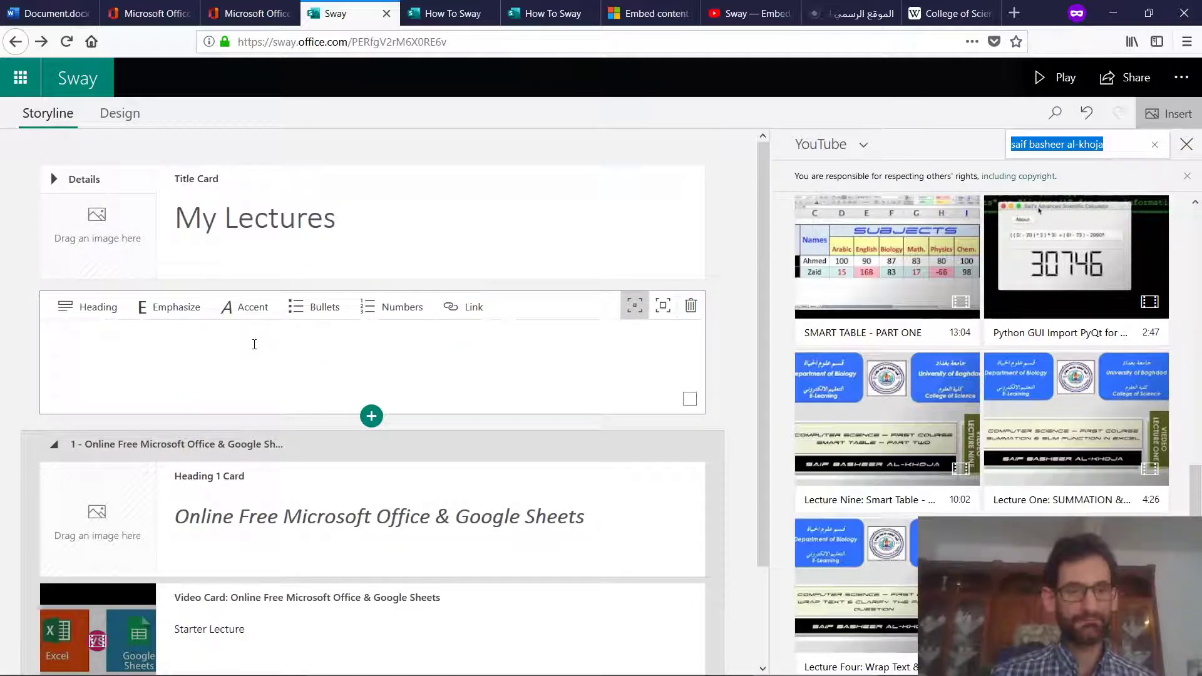
key(ctrl+v)
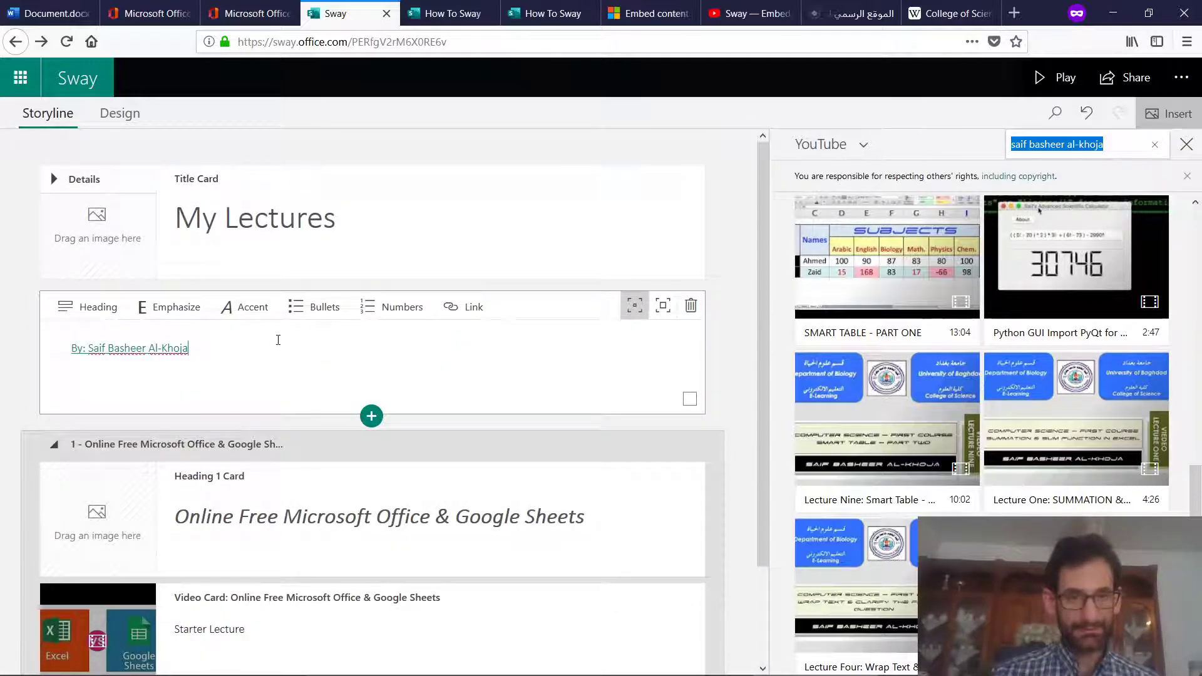
Link the author line in the text card to the author's about.me page
triple_click(259, 350)
click(466, 306)
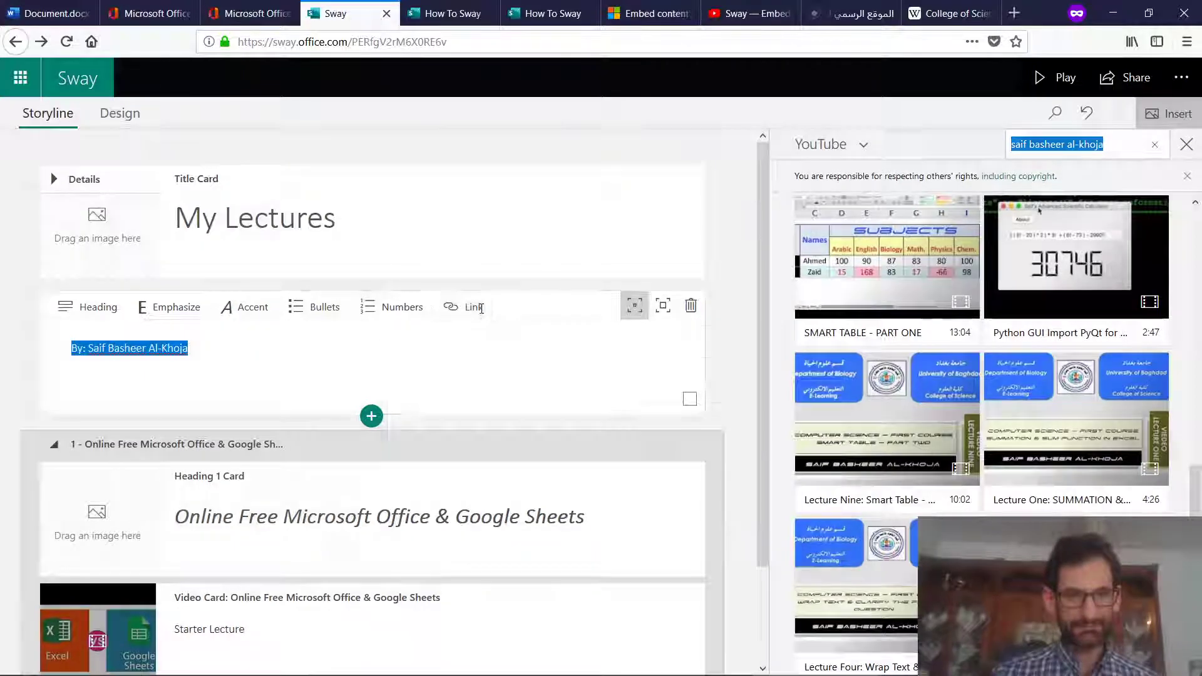
text(www.about.m)
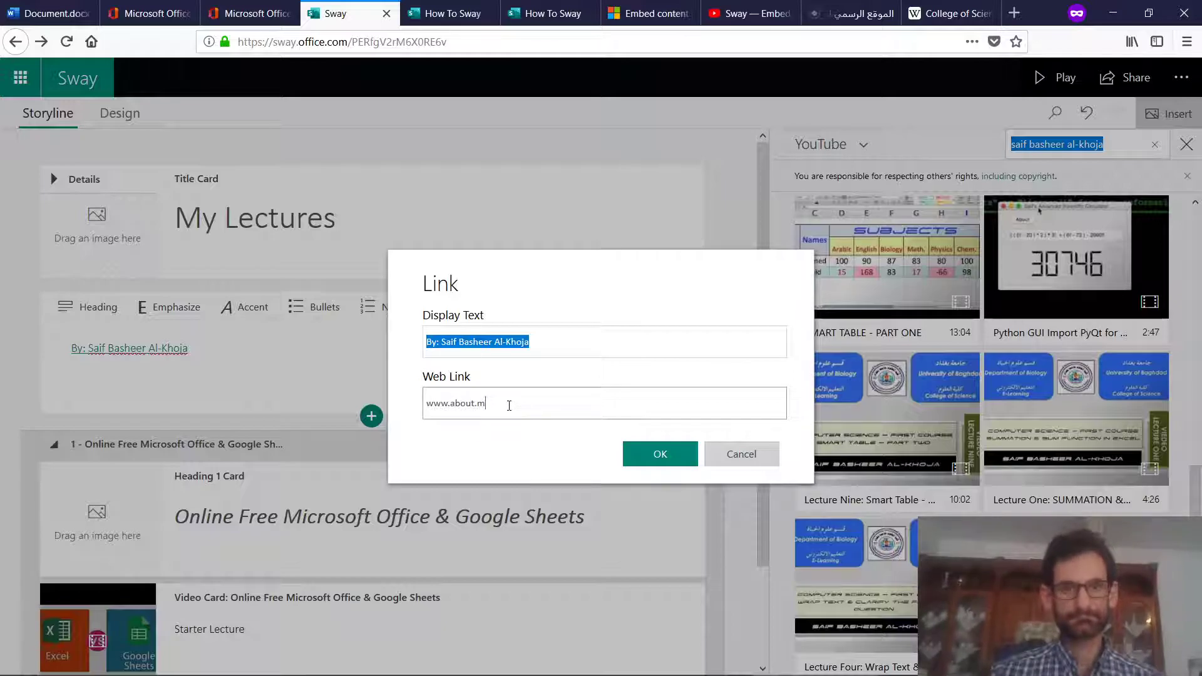
text(e/saifalk)
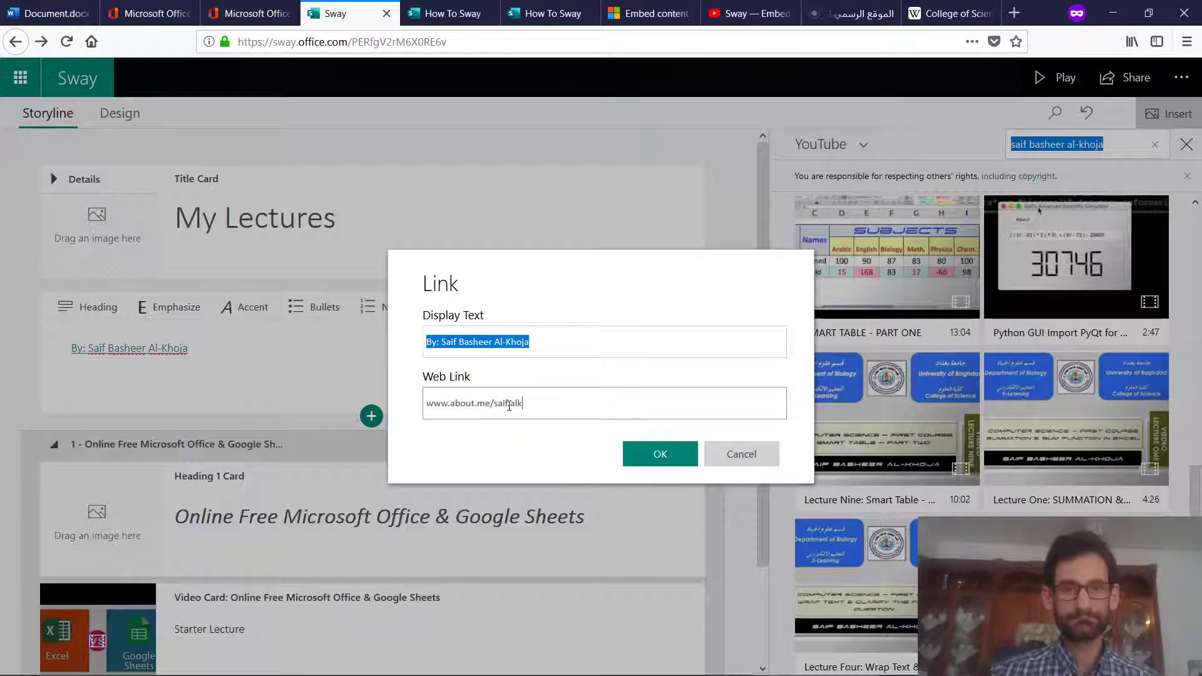
click(659, 454)
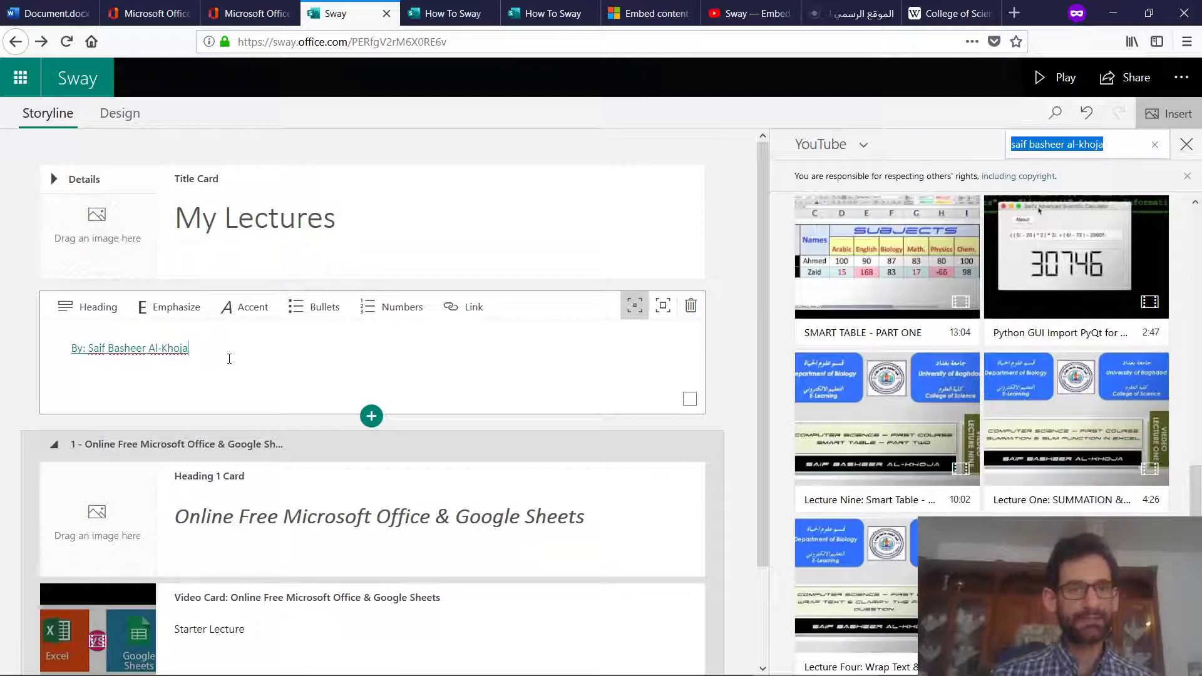
Format the whole author line with Emphasize and Accent, and give its text card the stronger emphasis level
key(ctrl+a)
click(168, 311)
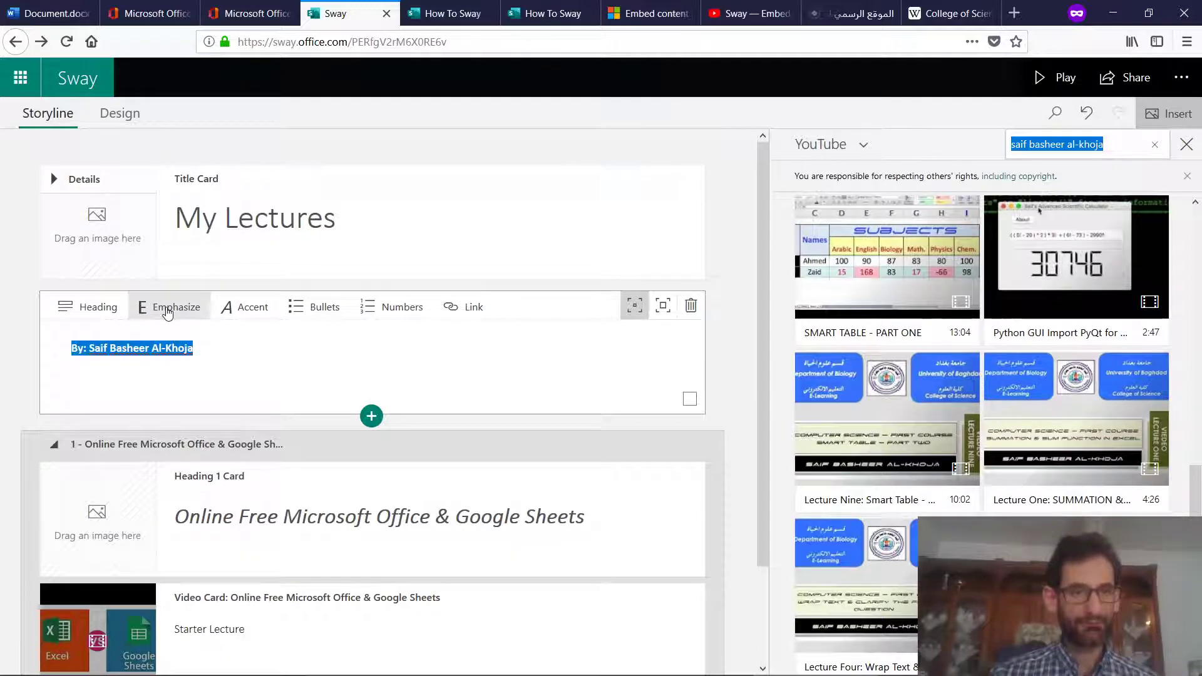
click(239, 308)
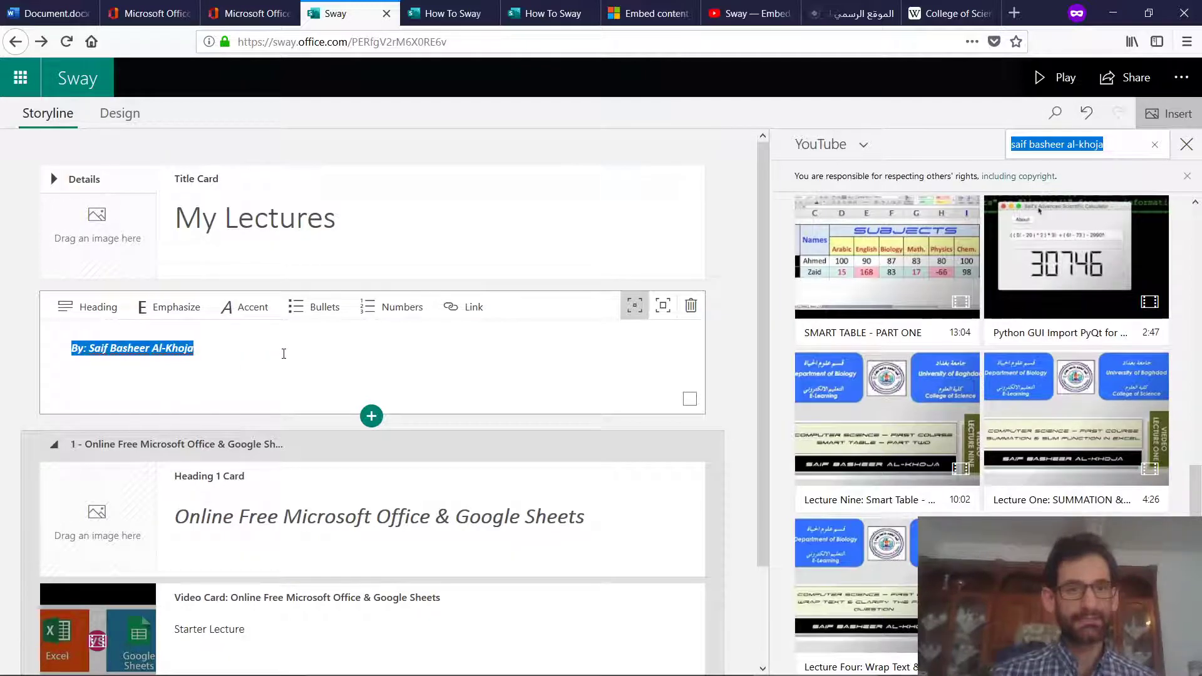
click(665, 308)
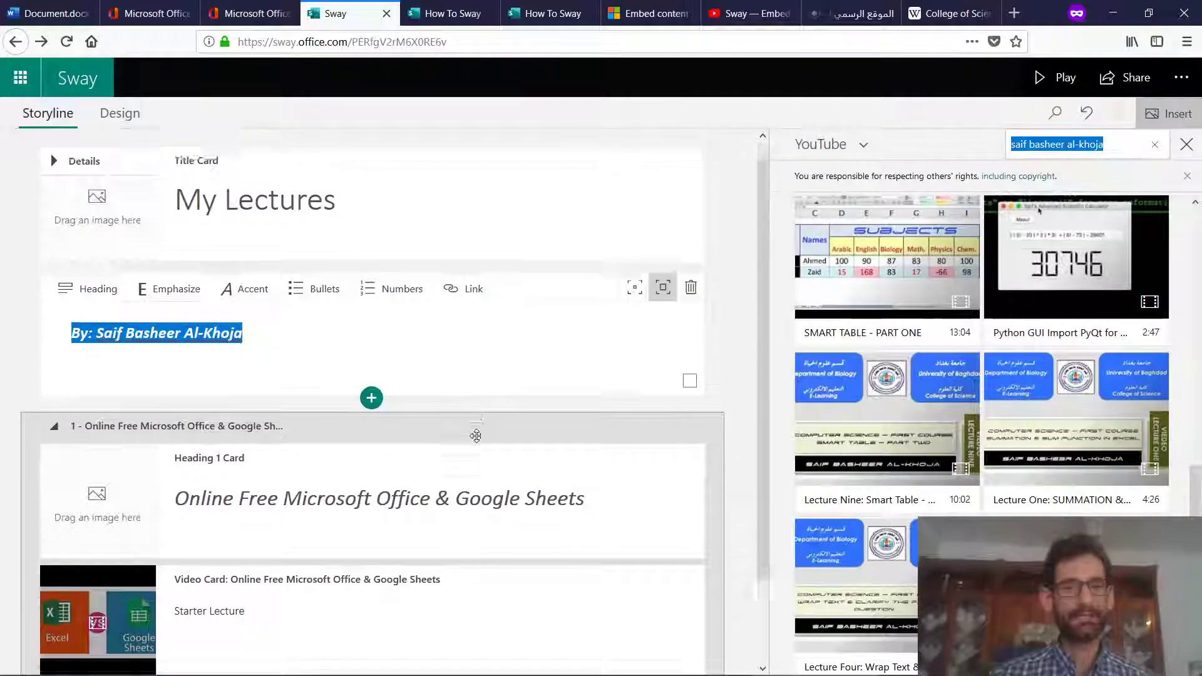
Preview how the author text card looks between the title and the lecture heading, and return to editing
scroll(477, 432, down, 2)
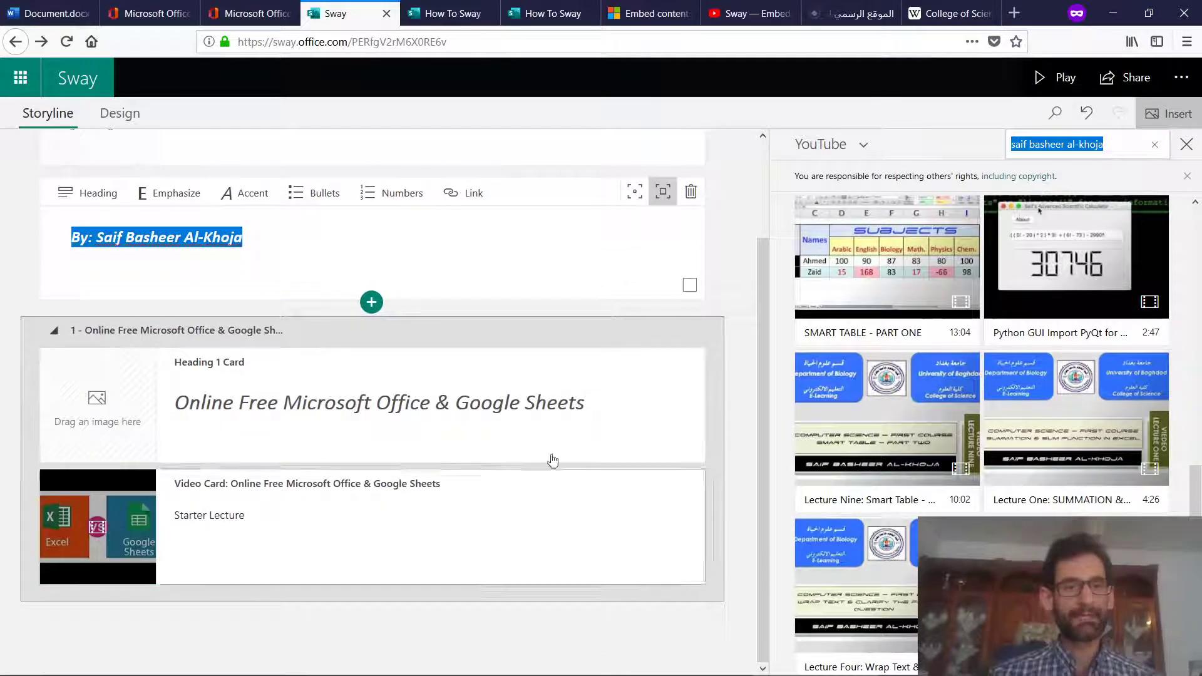
click(1061, 77)
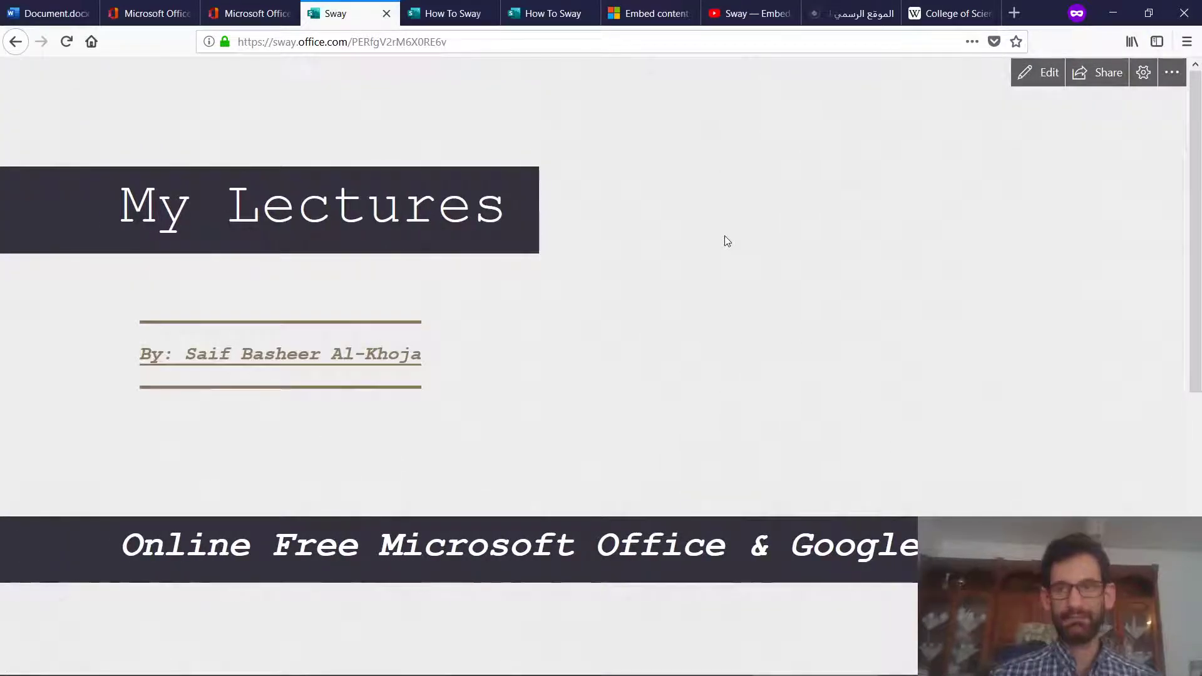
click(1044, 70)
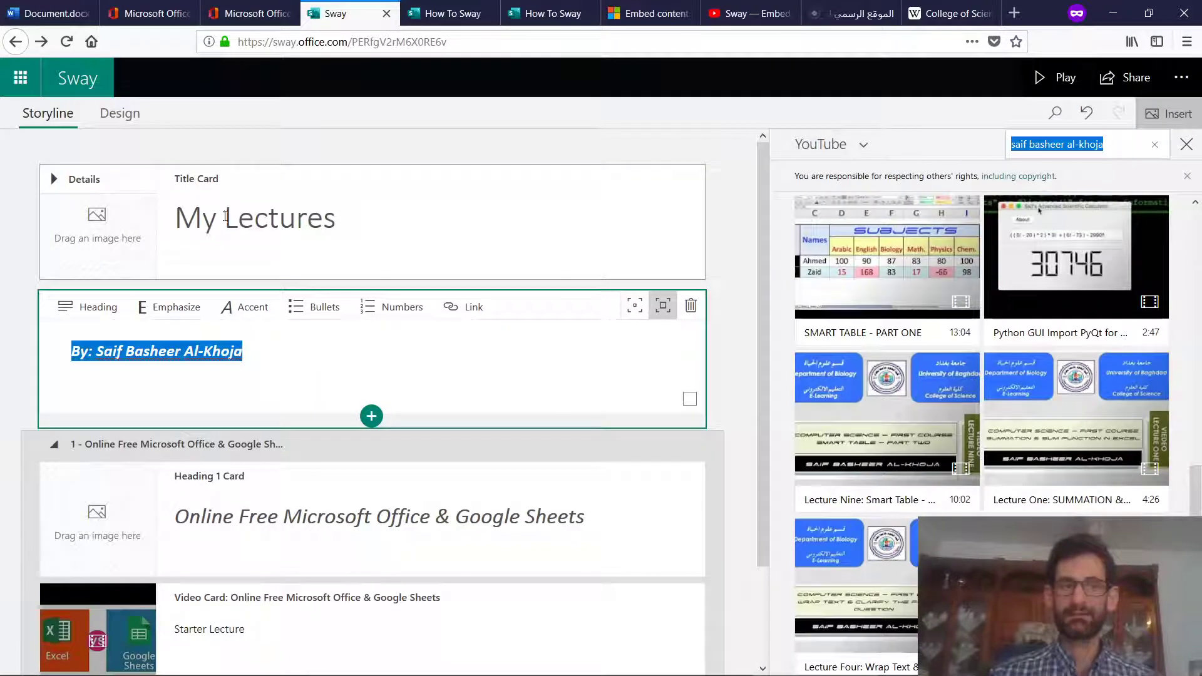
Apply the design style with the white geometric cube-line background and green accent text
click(118, 125)
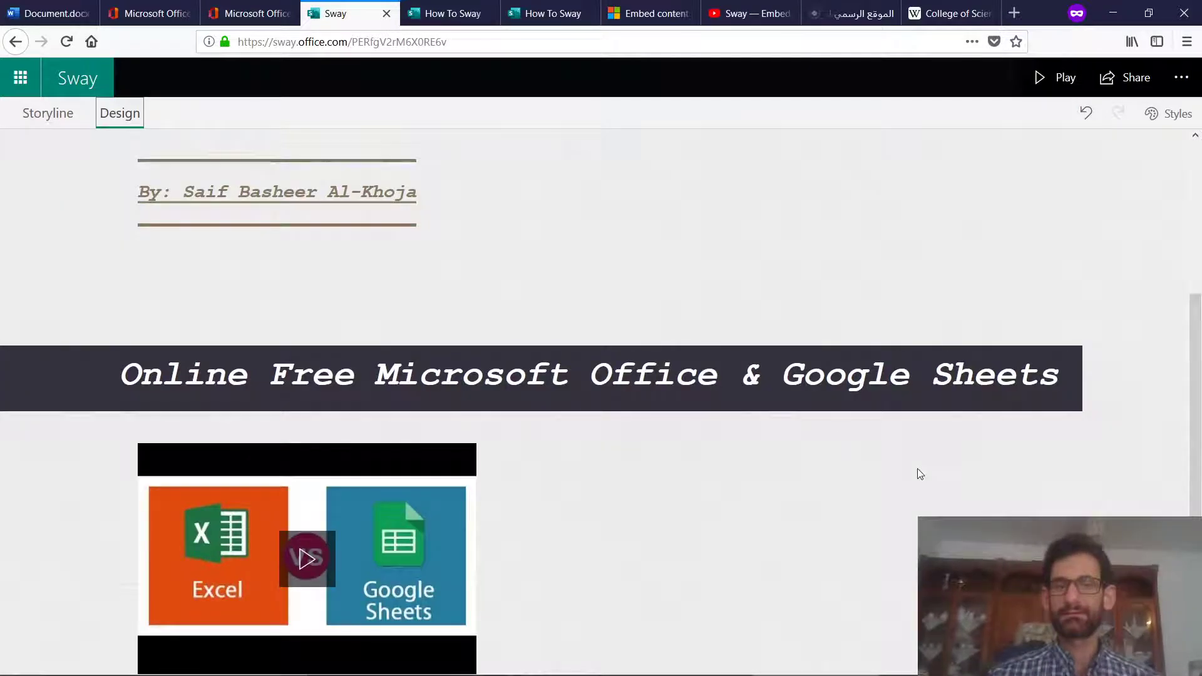
click(1170, 113)
scroll(893, 477, down, 5)
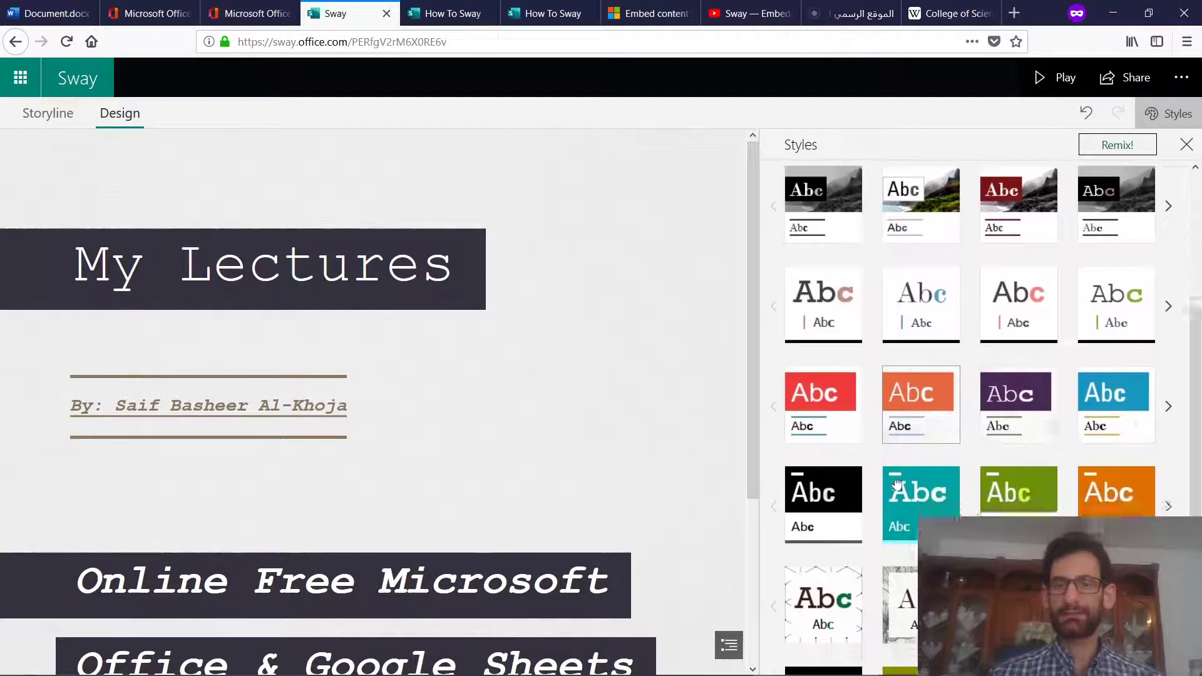
click(817, 552)
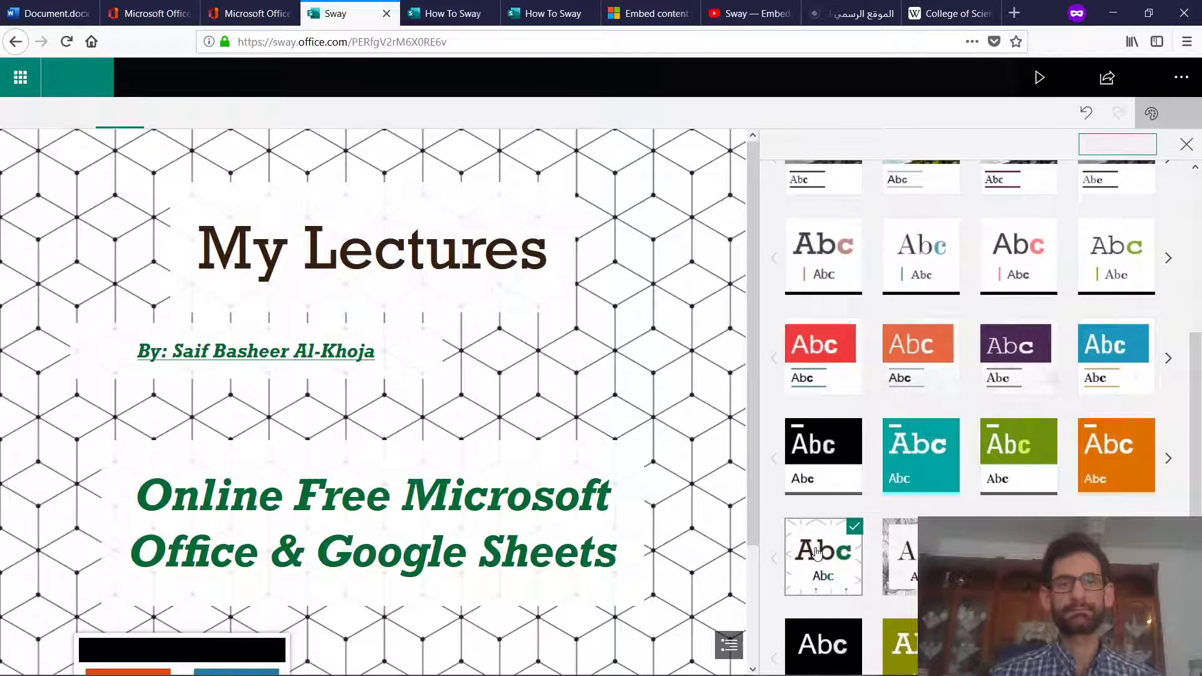
Play the Sway to preview the new style down to the Starter Lecture video, and return to editing
click(1061, 78)
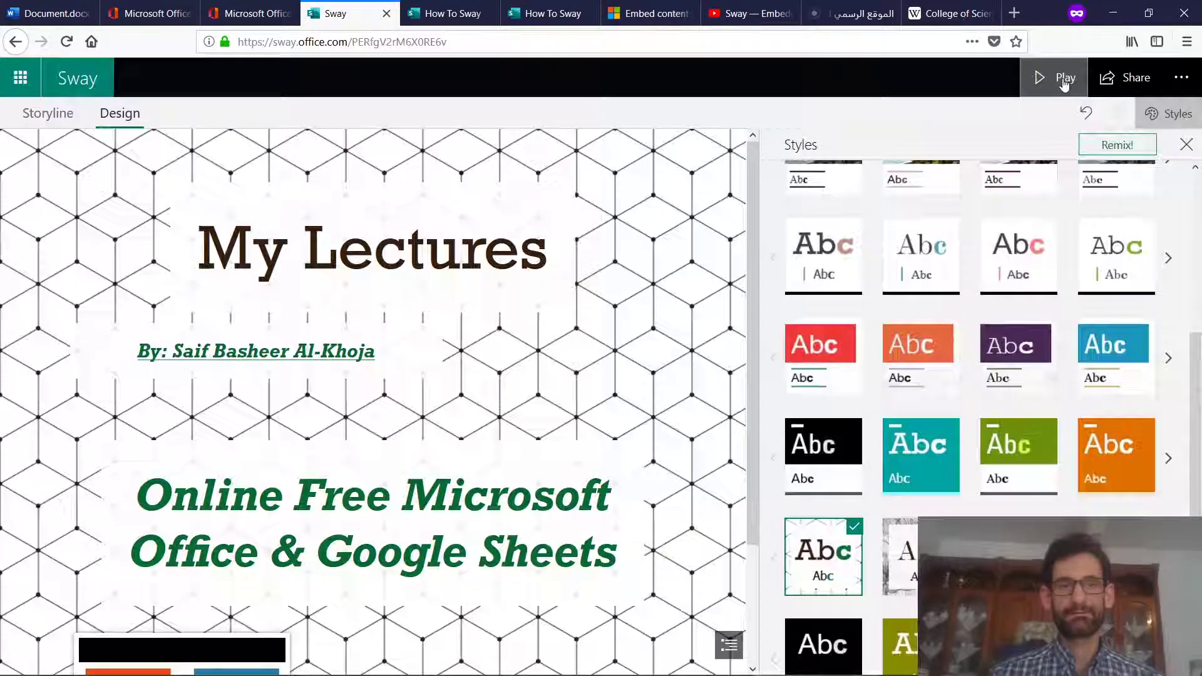
scroll(805, 407, down, 2)
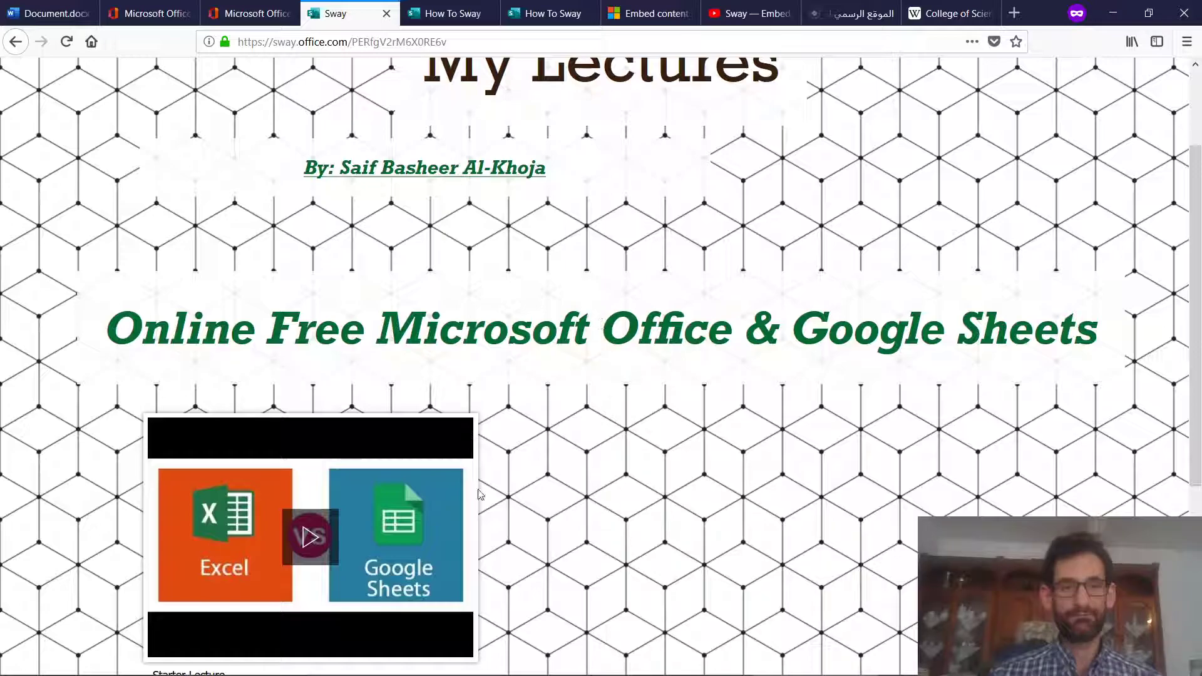
scroll(509, 551, down, 3)
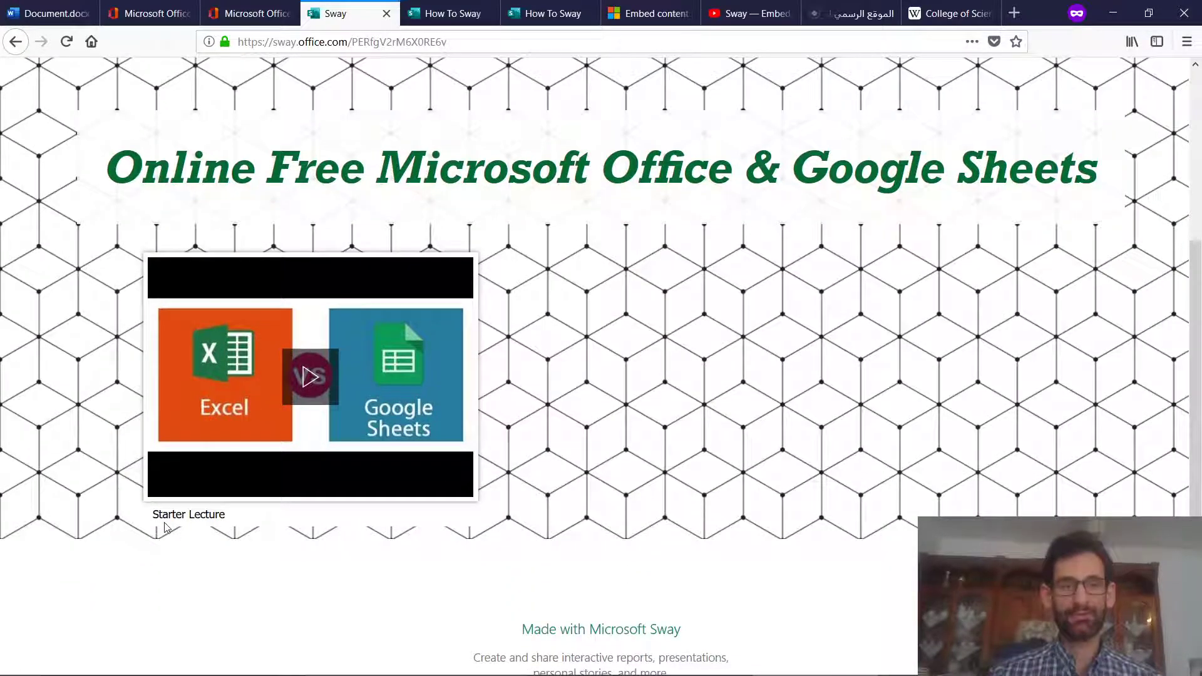
scroll(355, 407, up, 5)
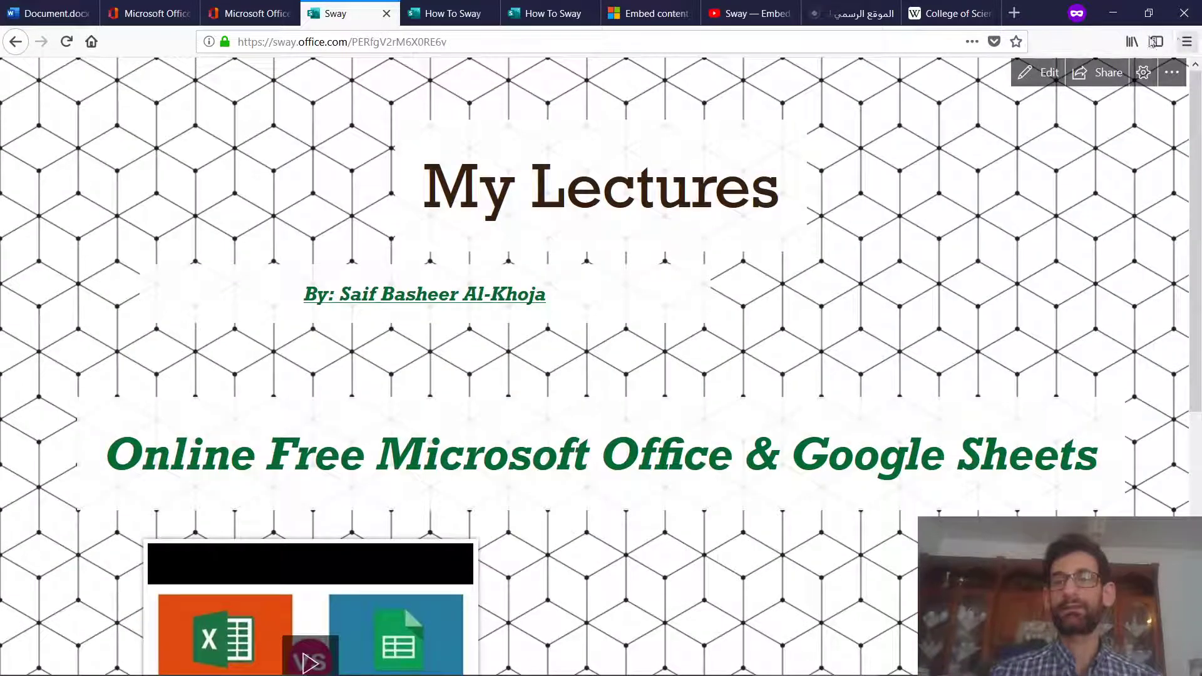
click(1034, 84)
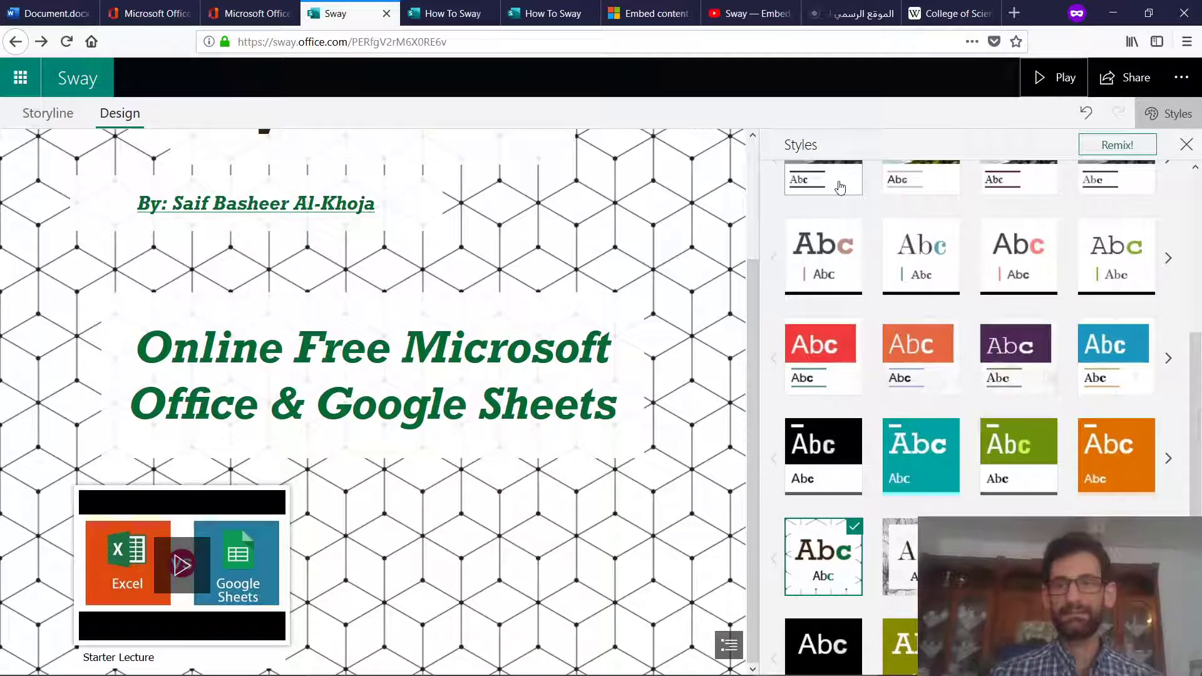
Expand the Starter Lecture video card's details in the storyline and examine its caption and alternative text
click(50, 117)
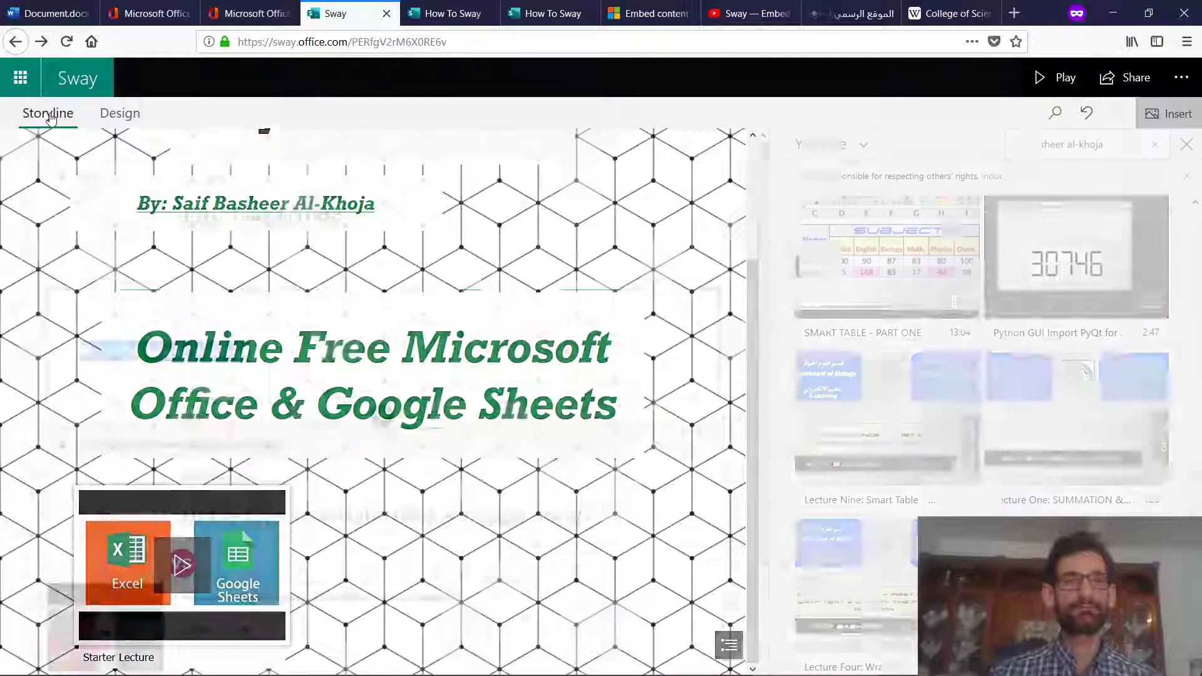
scroll(185, 355, down, 1)
scroll(186, 355, down, 3)
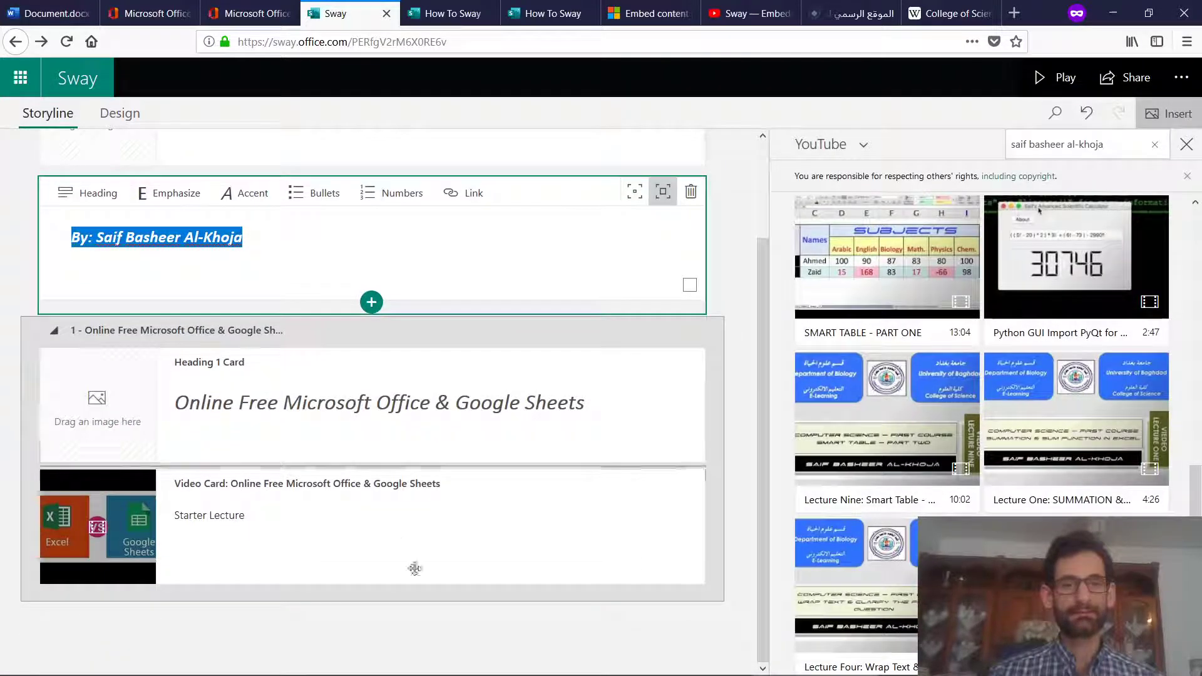
click(425, 529)
click(109, 554)
click(72, 482)
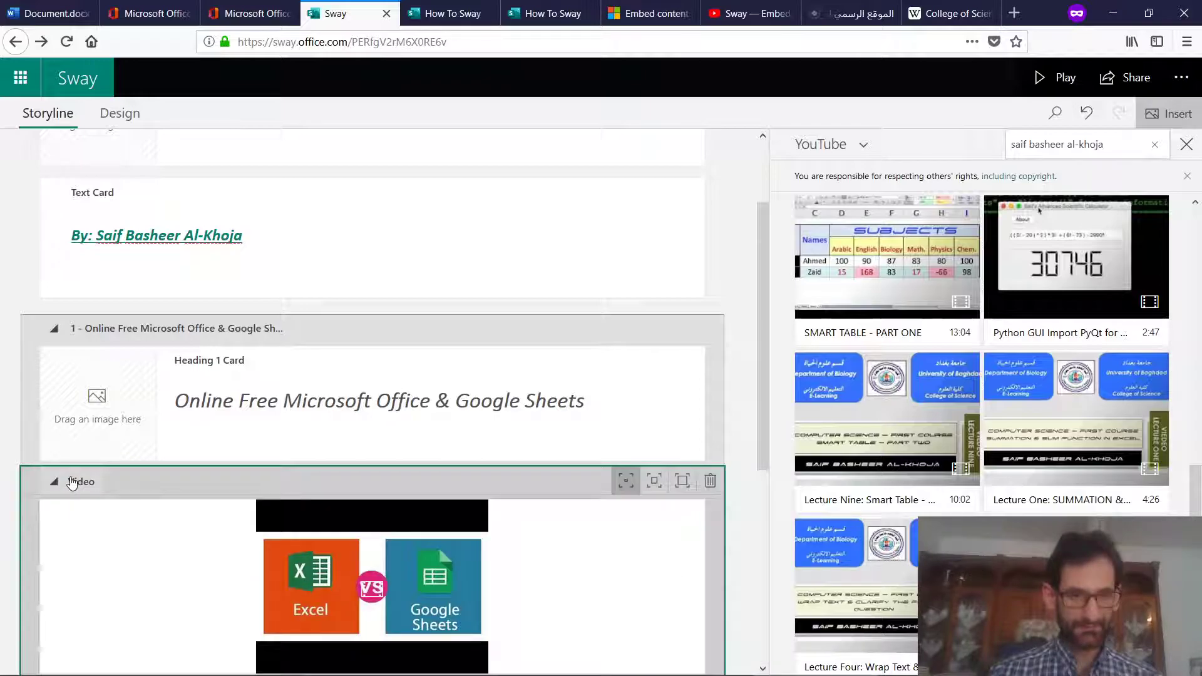
scroll(261, 542, down, 5)
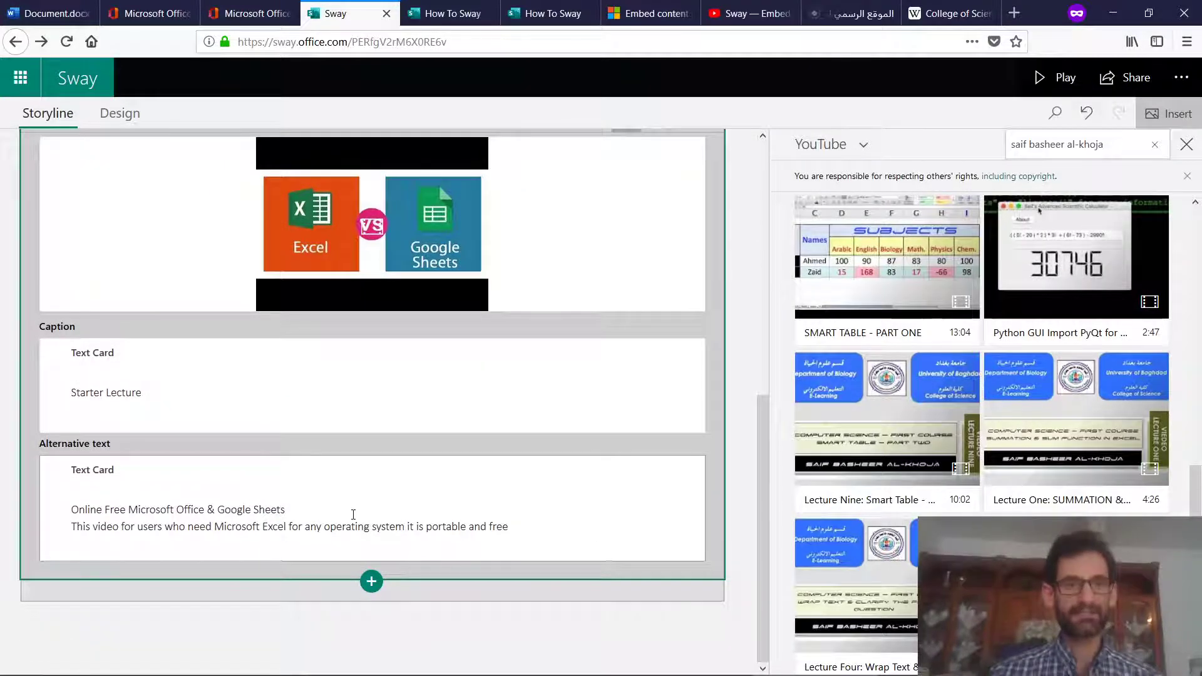
scroll(287, 448, up, 5)
scroll(288, 451, down, 5)
scroll(266, 384, up, 8)
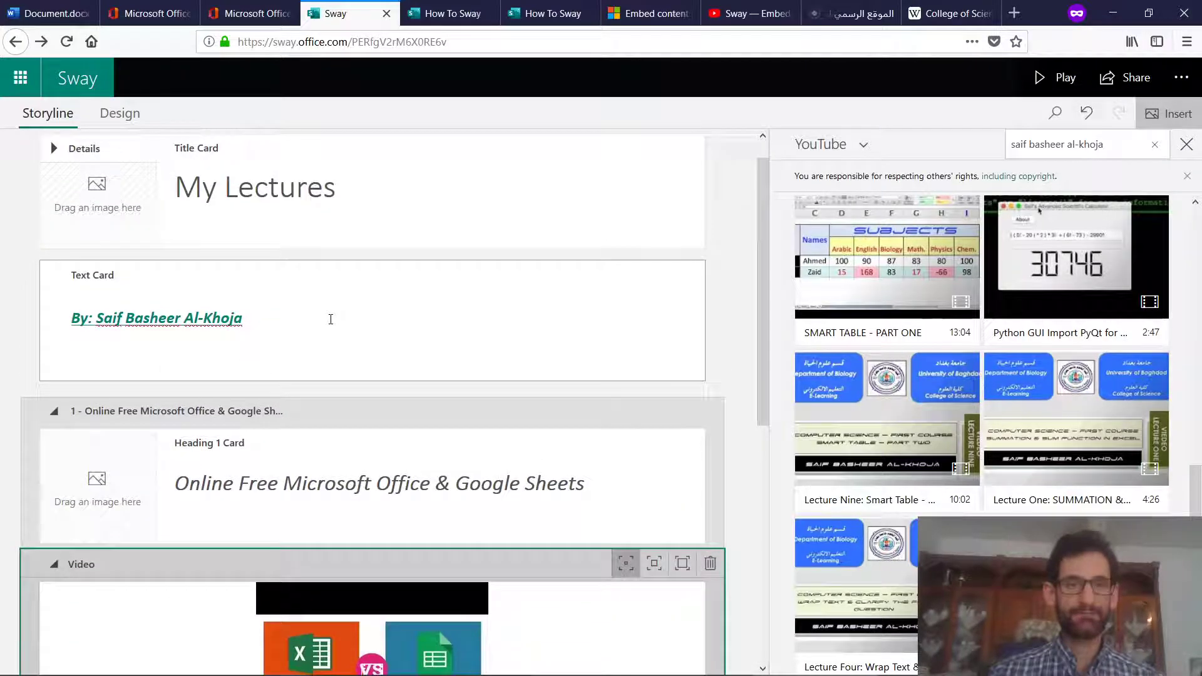
Collapse the expanded video details and add an empty video card below the Starter Lecture card
click(331, 319)
scroll(318, 514, down, 2)
click(318, 533)
click(372, 586)
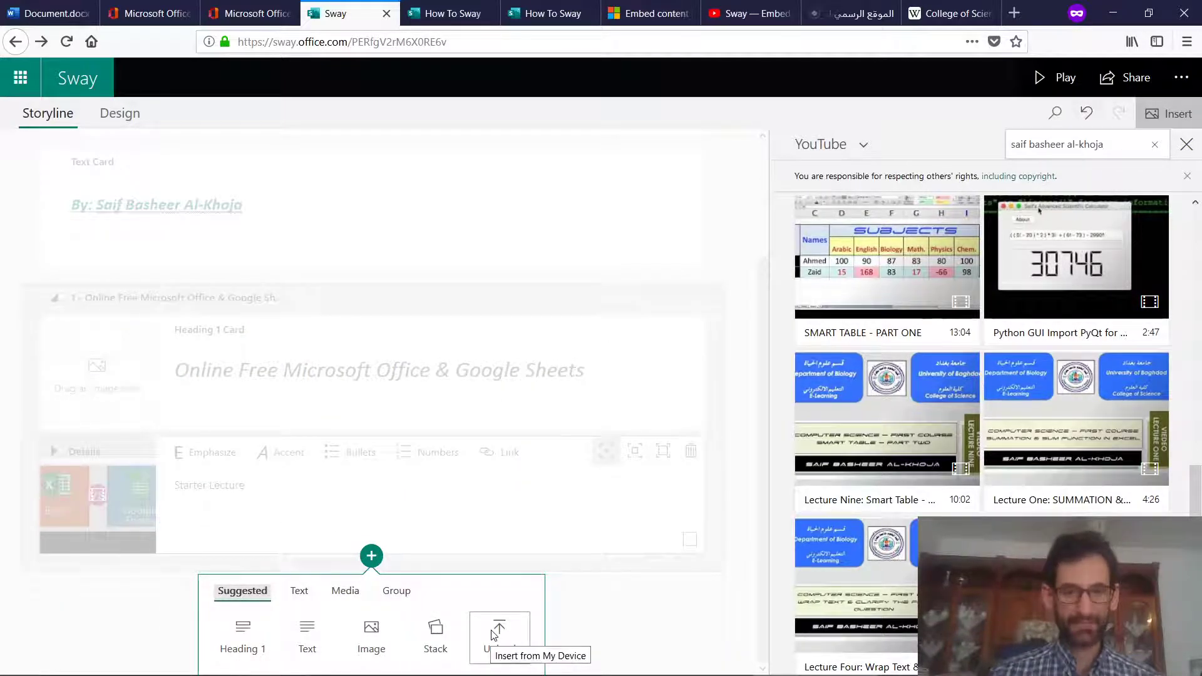
click(343, 590)
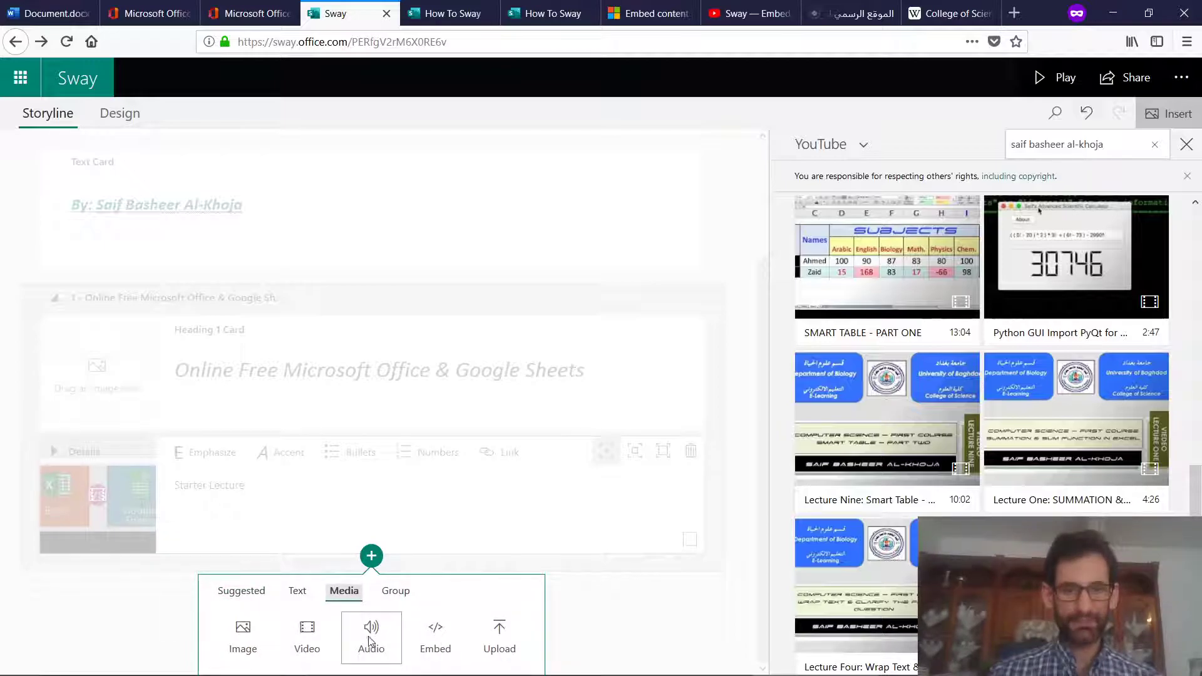
click(304, 632)
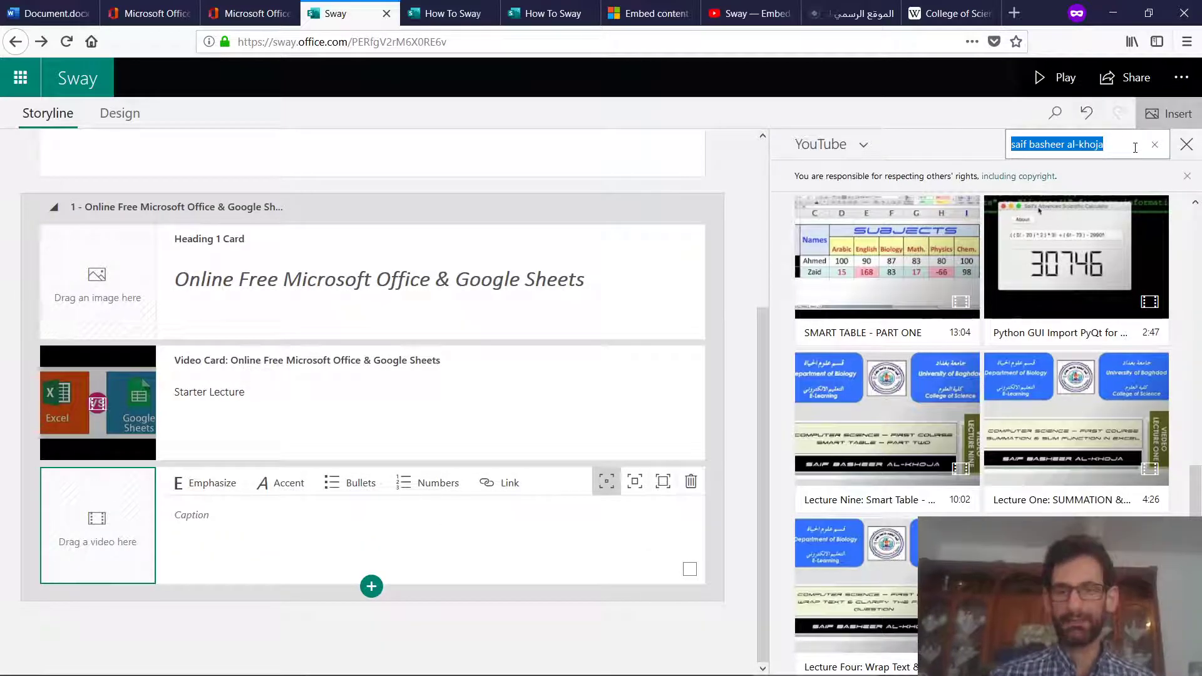
Search YouTube again for the lecturer's full name and browse the results for another lecture video
key(BackSpace)
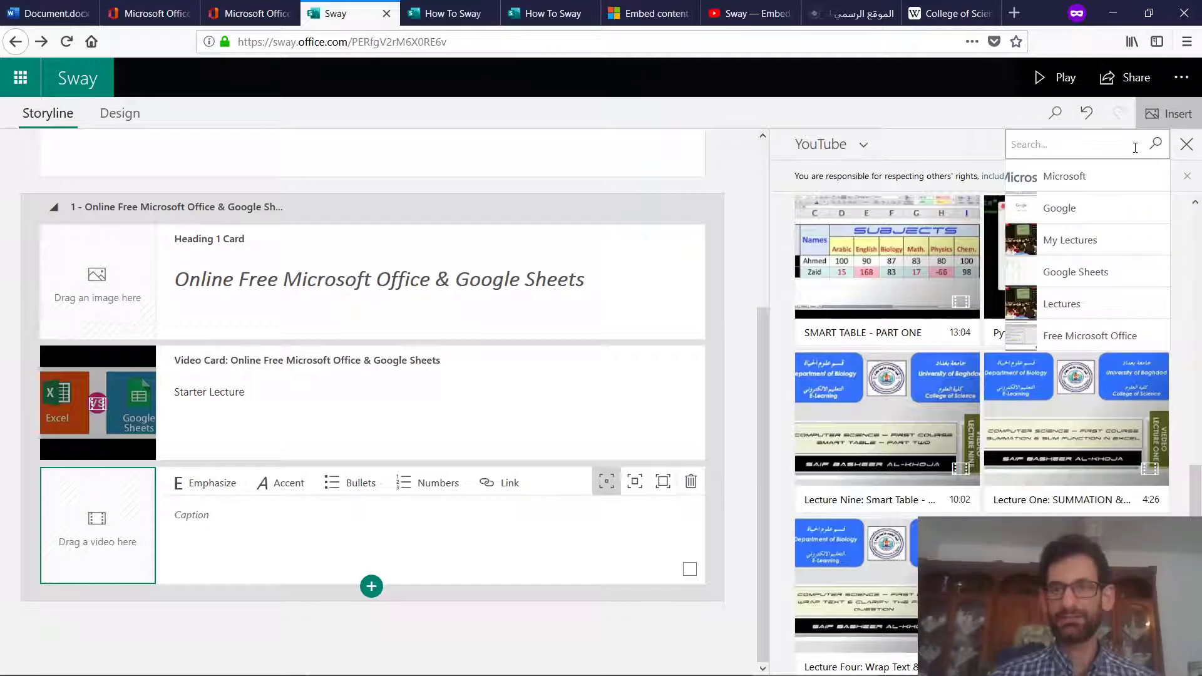
text(sa)
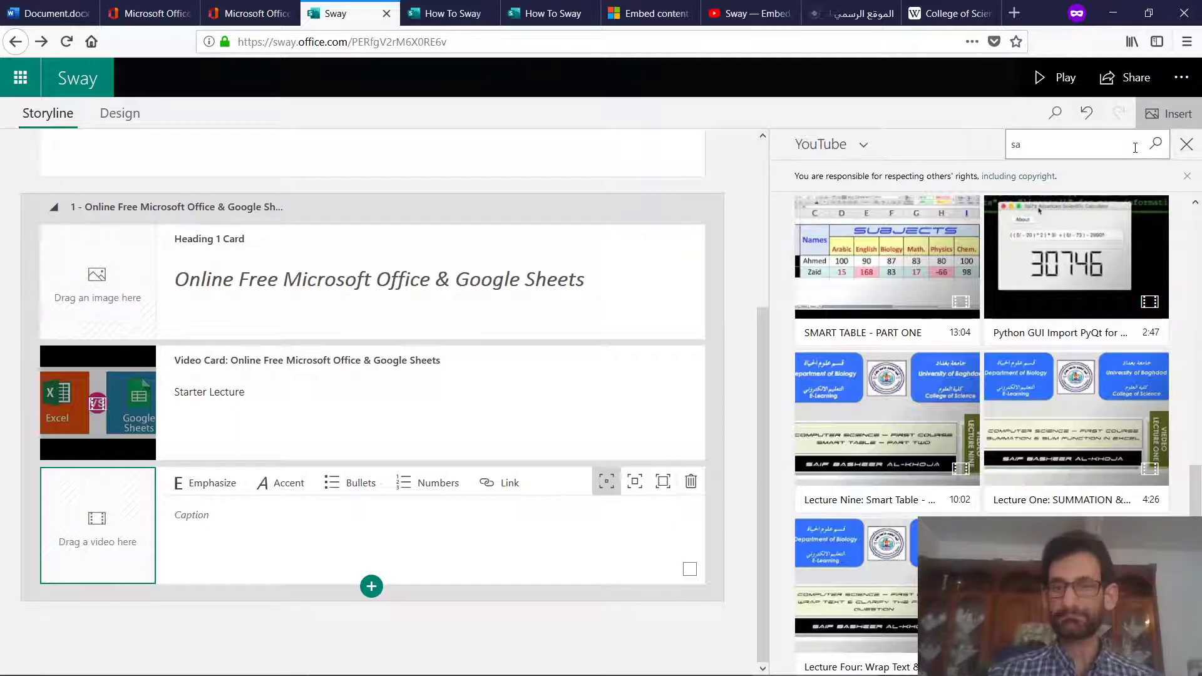
text(if.)
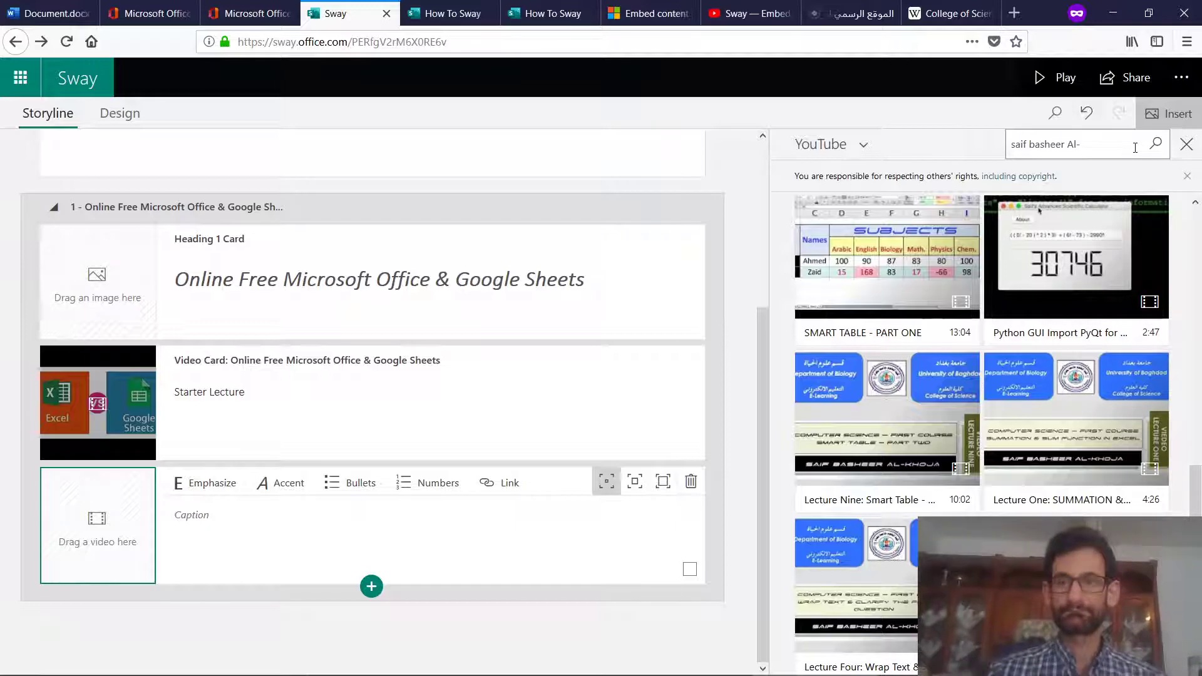
key(Return)
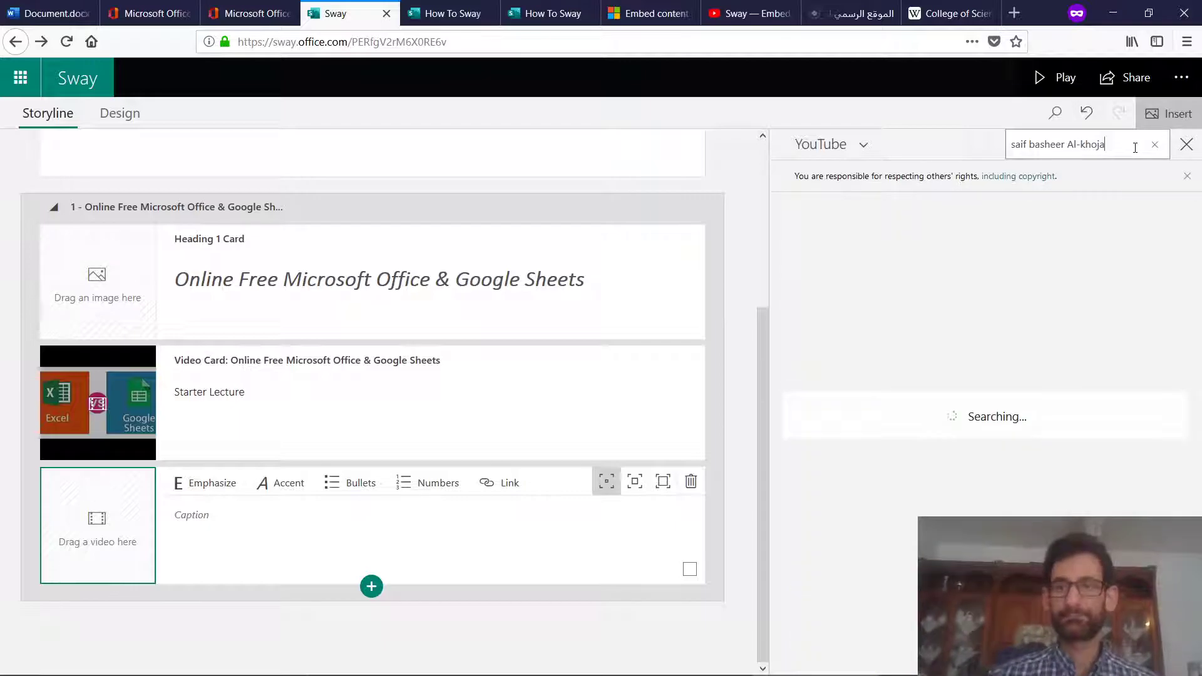
scroll(1086, 389, down, 8)
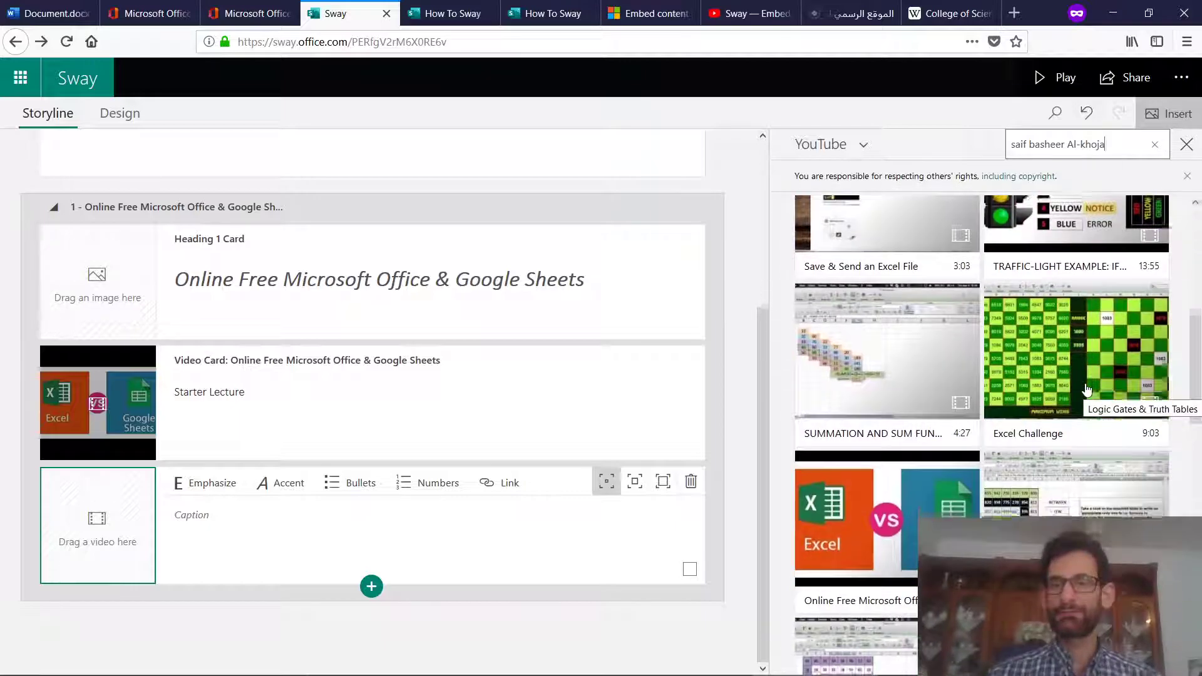
scroll(1085, 390, down, 2)
scroll(900, 386, up, 5)
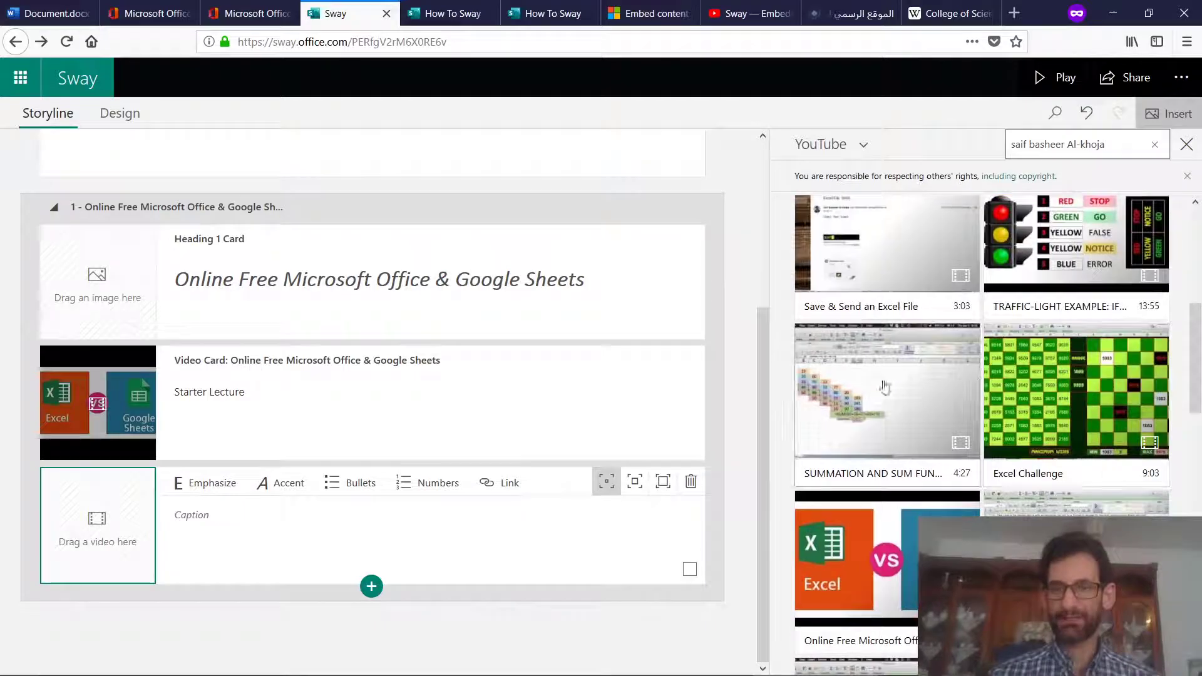
scroll(929, 418, up, 5)
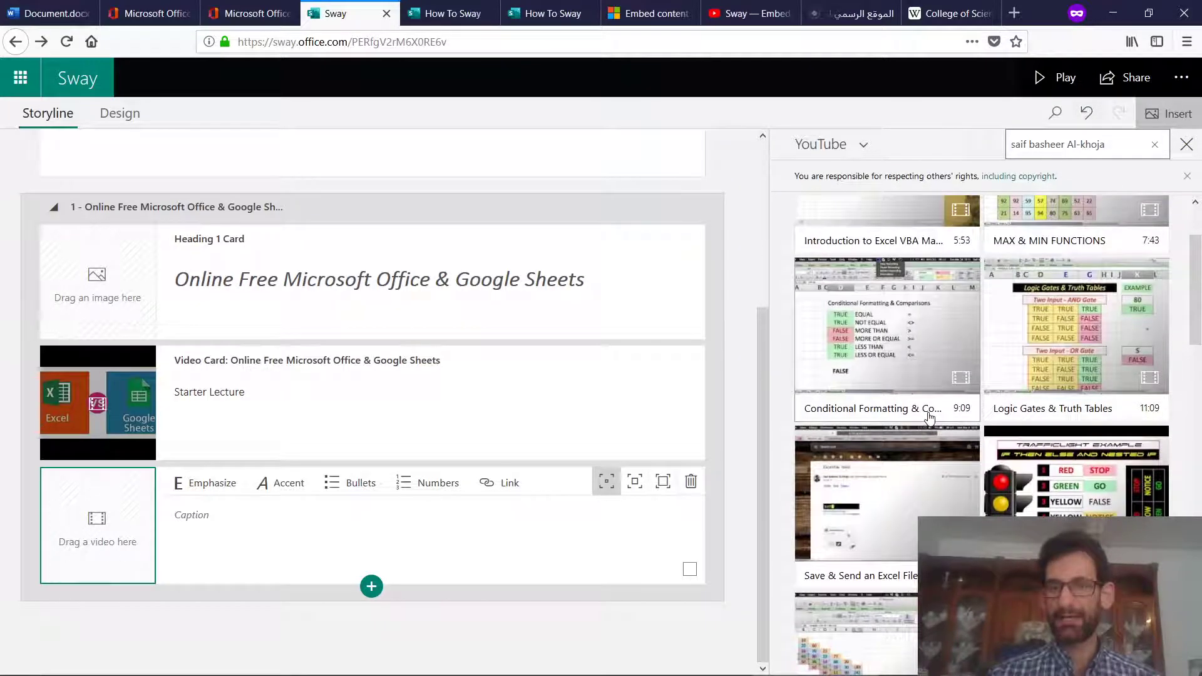